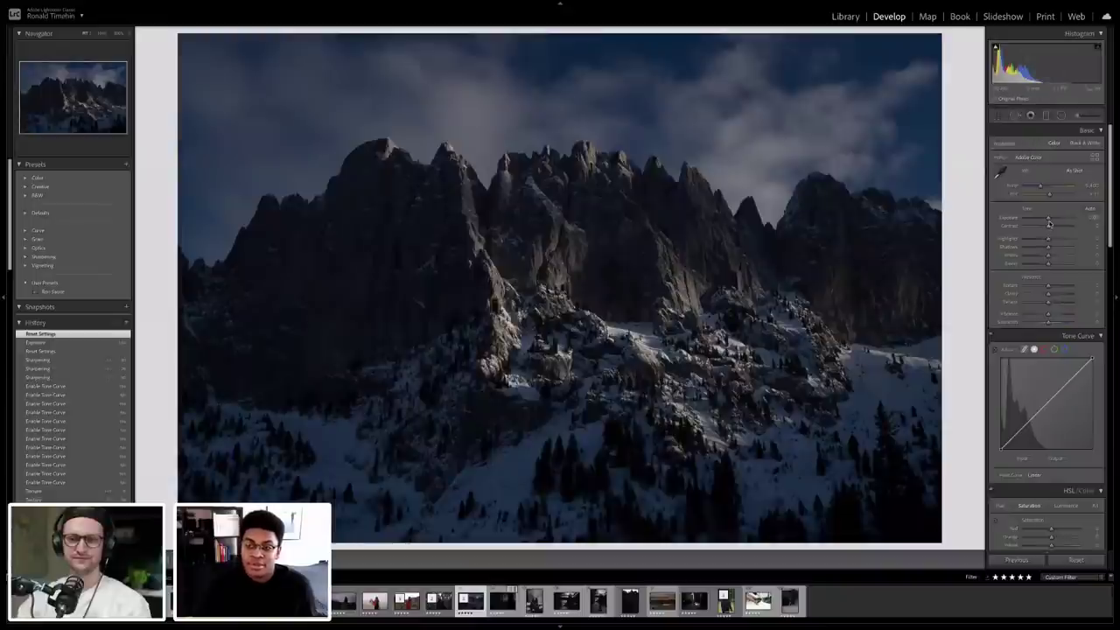
# Step: Raise the mountain photo's exposure to +1.80
pyautogui.moveTo(1048, 220); pyautogui.dragTo(1057, 220)
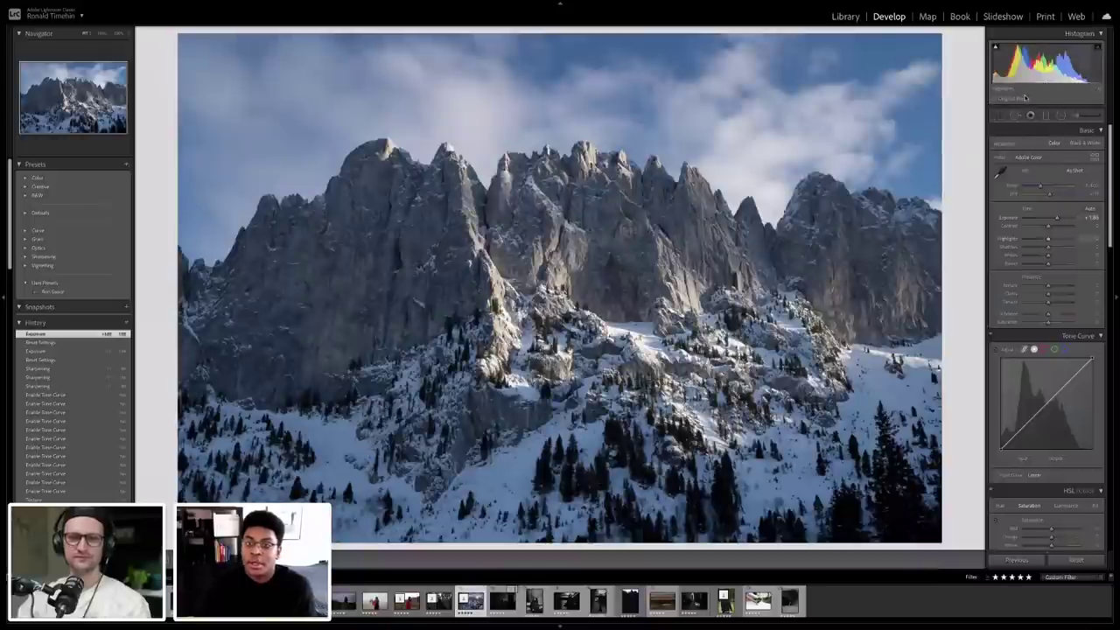
pyautogui.click(1067, 220)
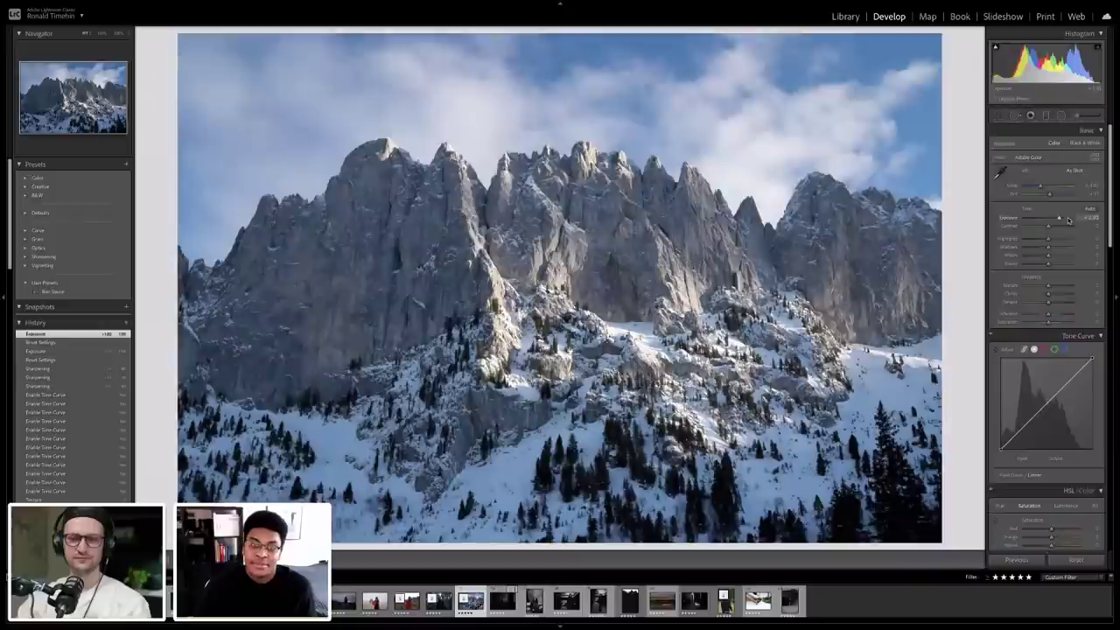
pyautogui.moveTo(1055, 219)
pyautogui.mouseDown()
pyautogui.moveTo(1019, 219)
pyautogui.moveTo(1056, 219)
pyautogui.mouseUp()
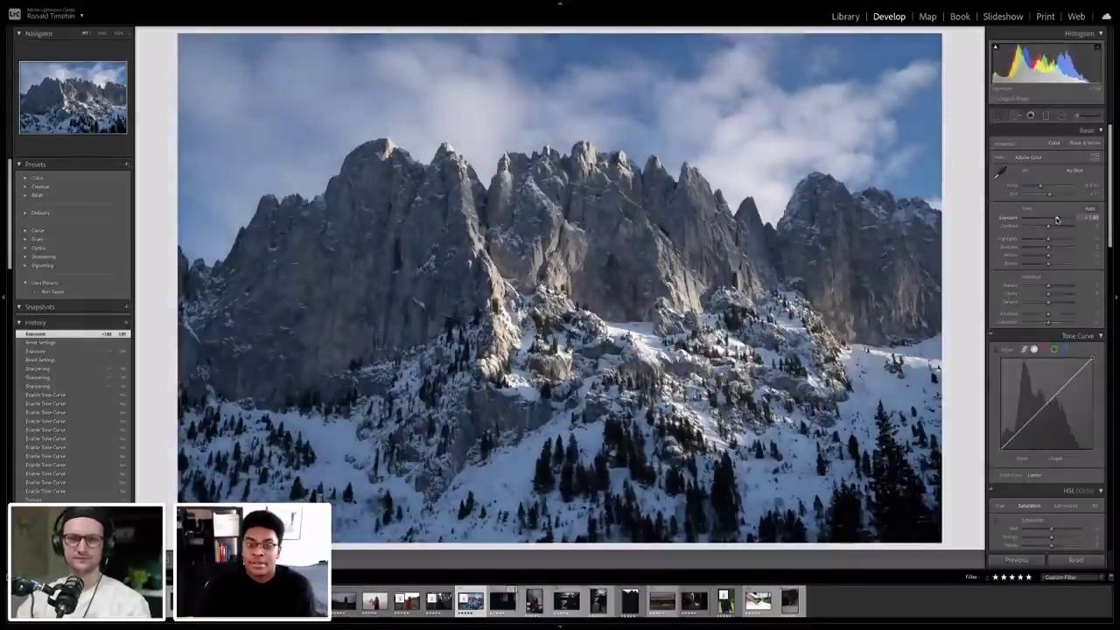
pyautogui.moveTo(1056, 220); pyautogui.dragTo(1054, 219)
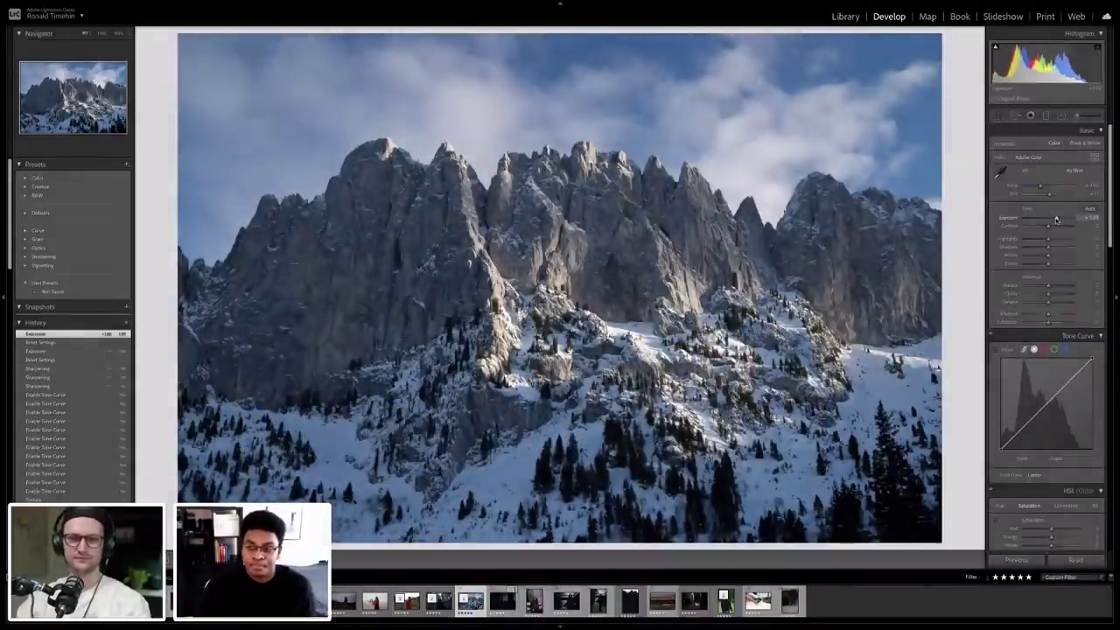
# Step: Enable lens profile corrections and chromatic aberration removal for the photo
pyautogui.scroll(-10, 1033, 259)
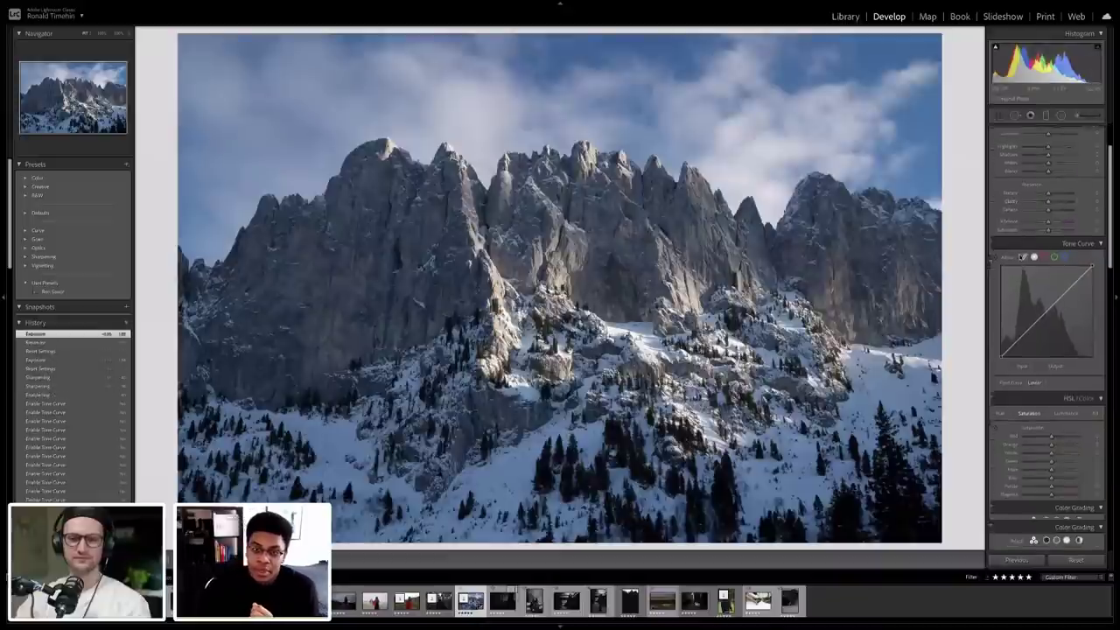
pyautogui.scroll(-6, 1020, 256)
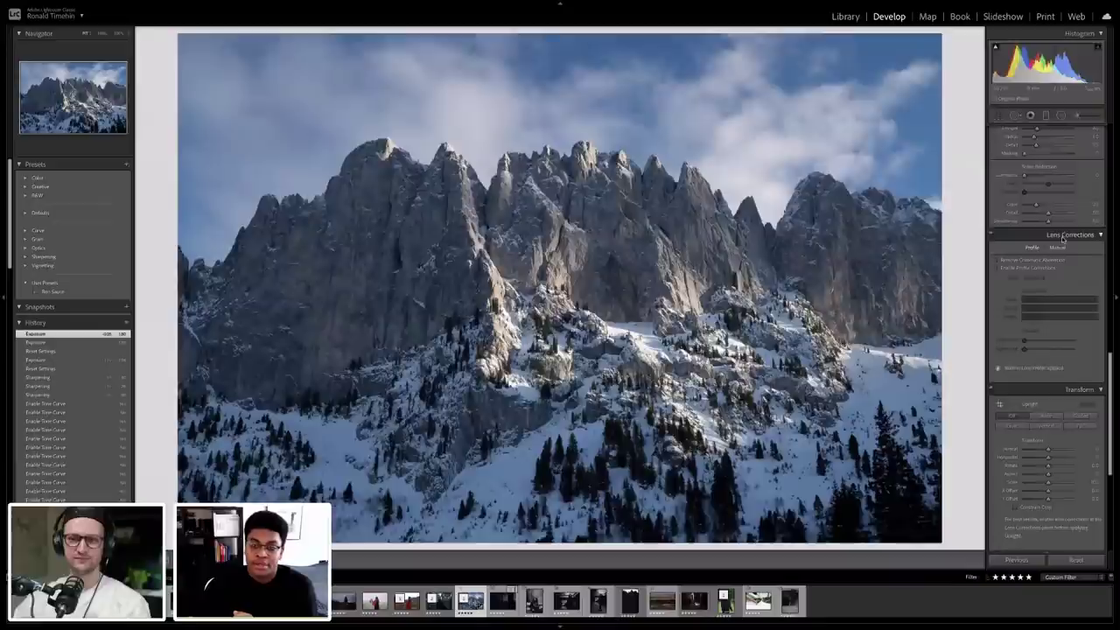
pyautogui.click(999, 268)
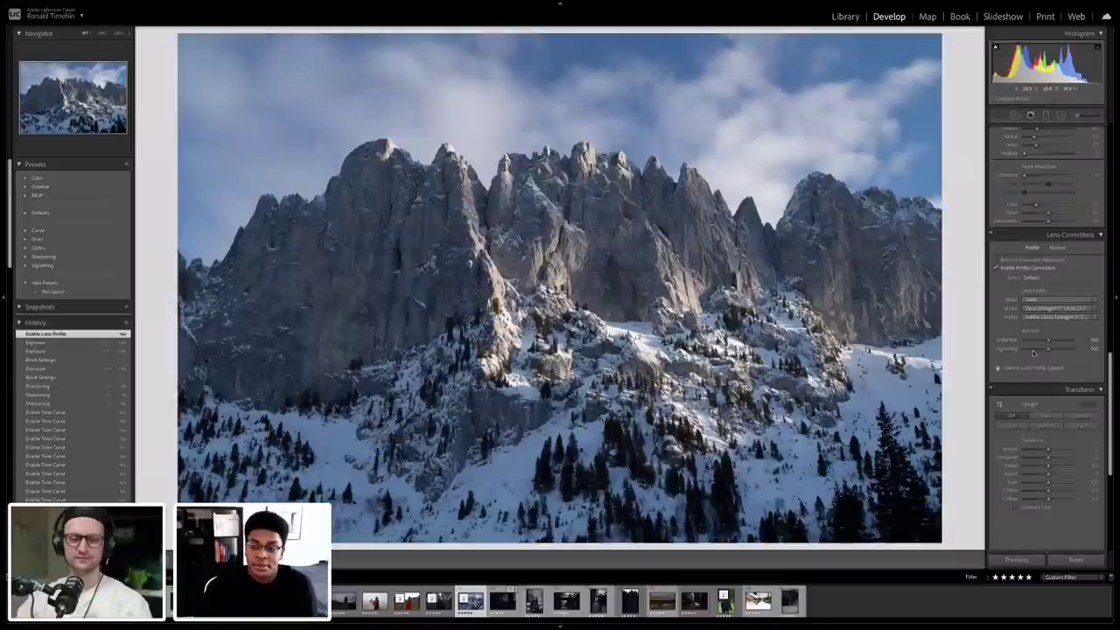
pyautogui.click(996, 269)
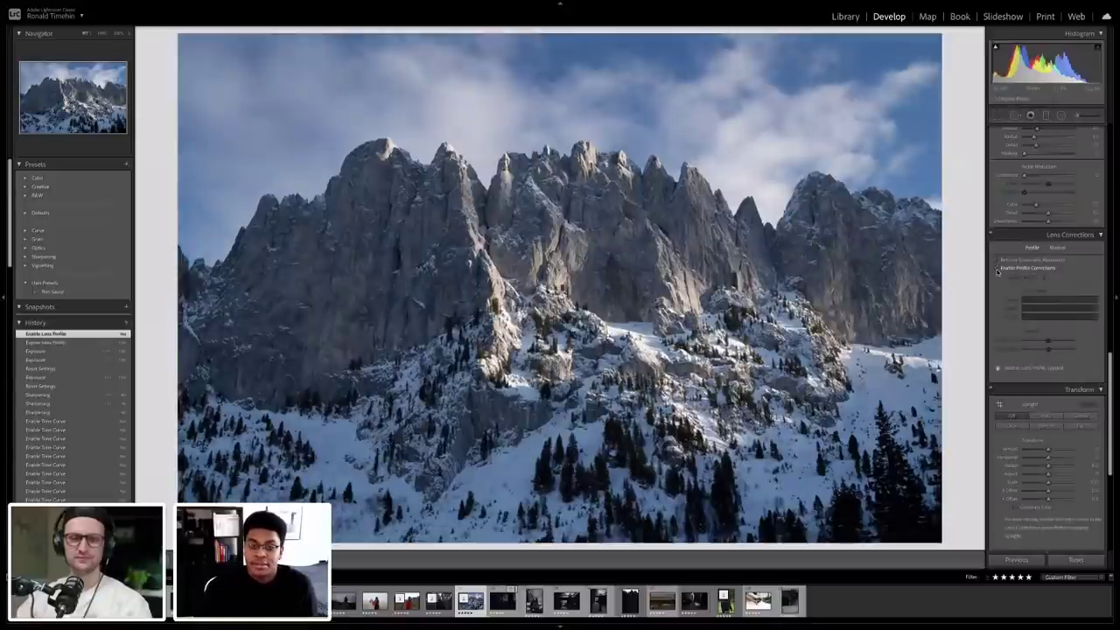
pyautogui.click(997, 269)
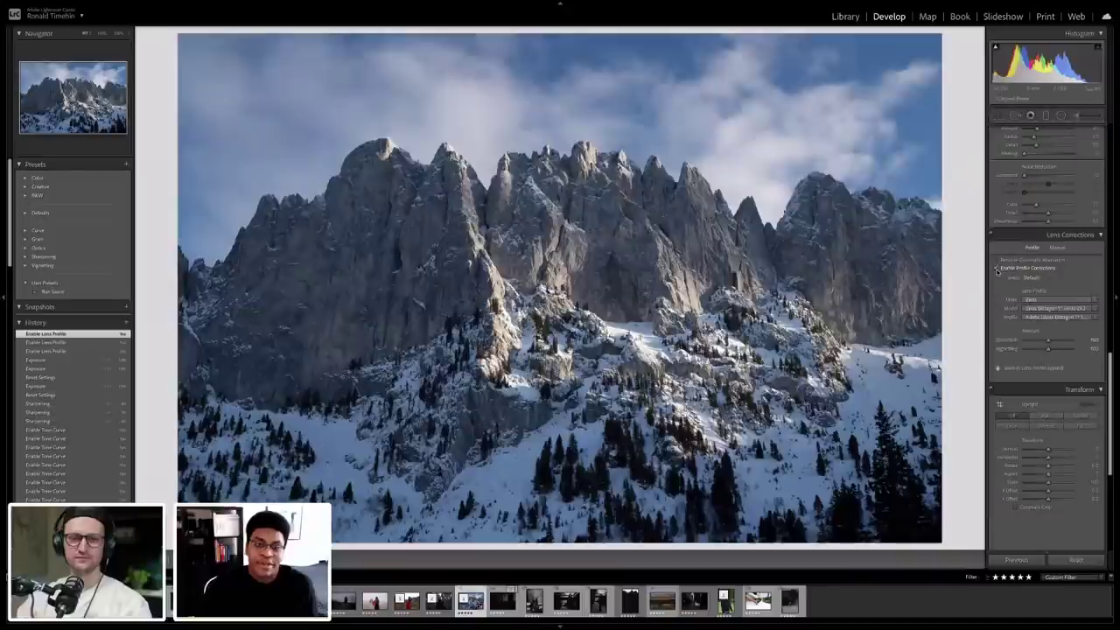
pyautogui.click(996, 269)
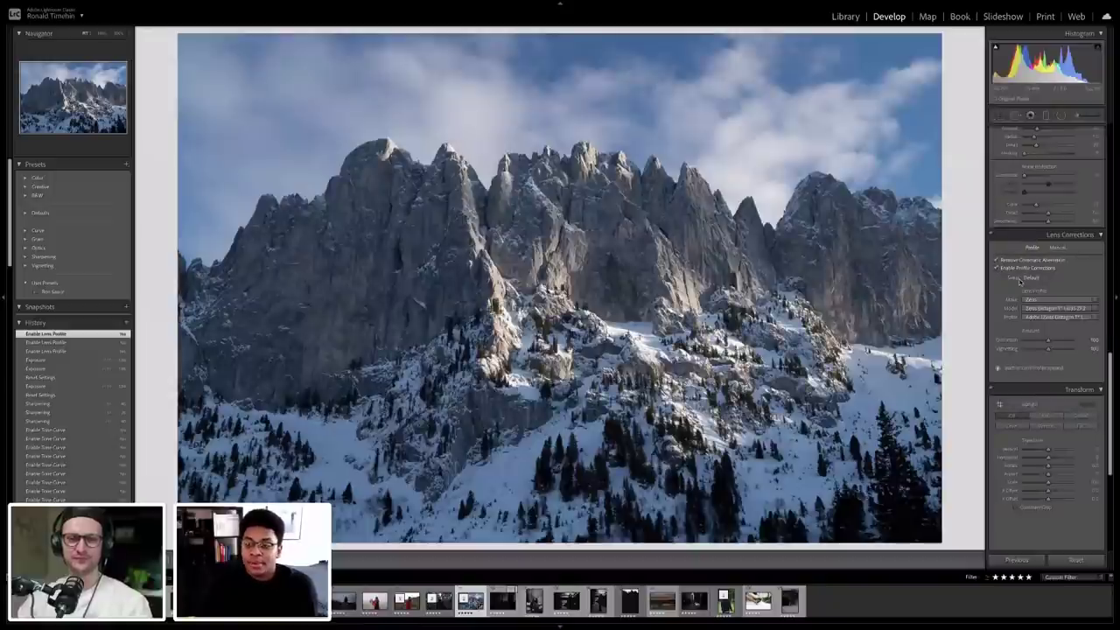
pyautogui.click(1041, 259)
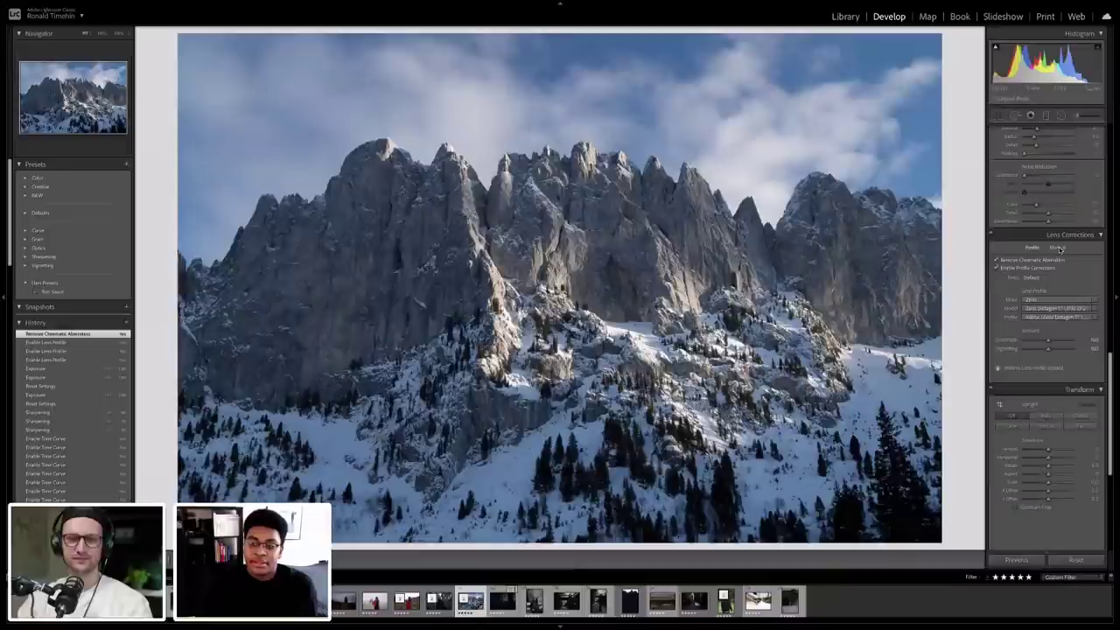
# Step: Inspect the mountain ridge at closer zoom with the manual Defringe colour selector, and return to the full view
pyautogui.click(1057, 248)
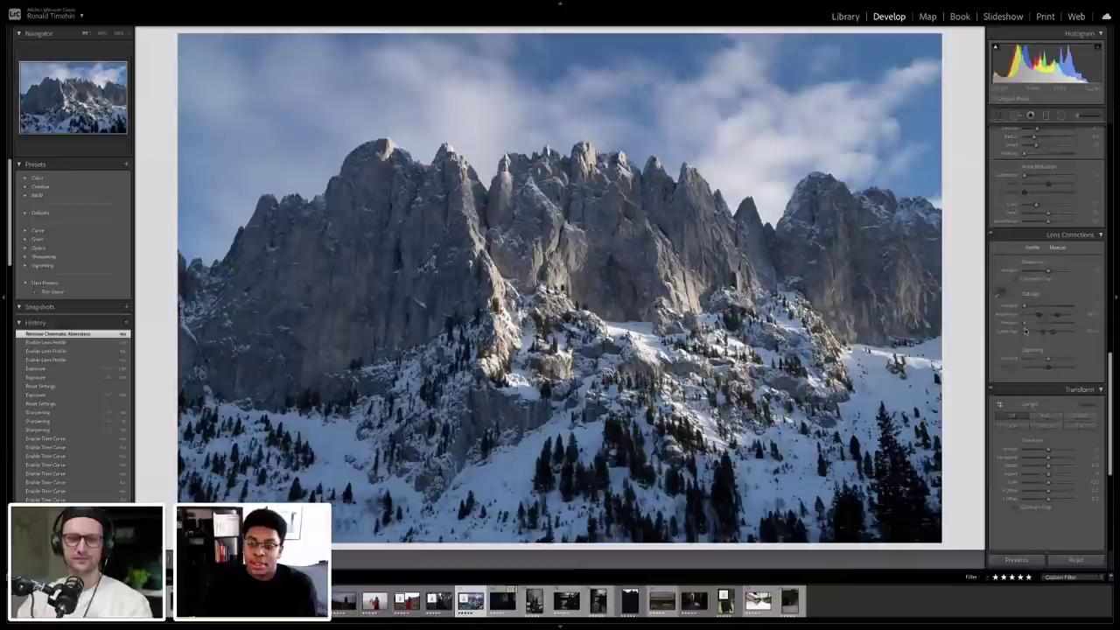
pyautogui.click(1000, 291)
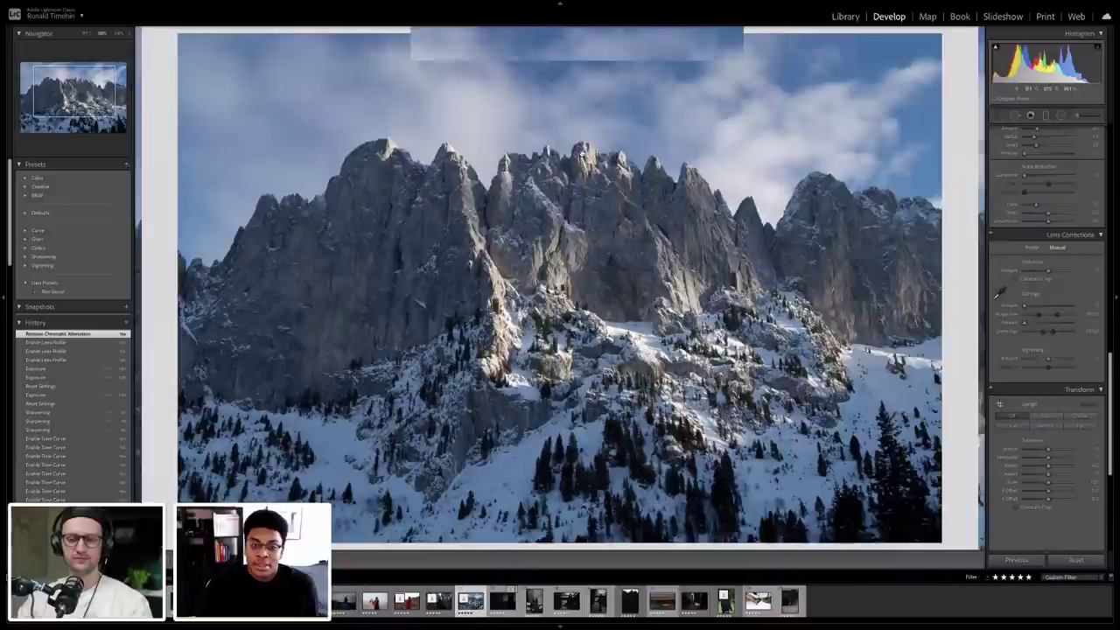
pyautogui.click(602, 133)
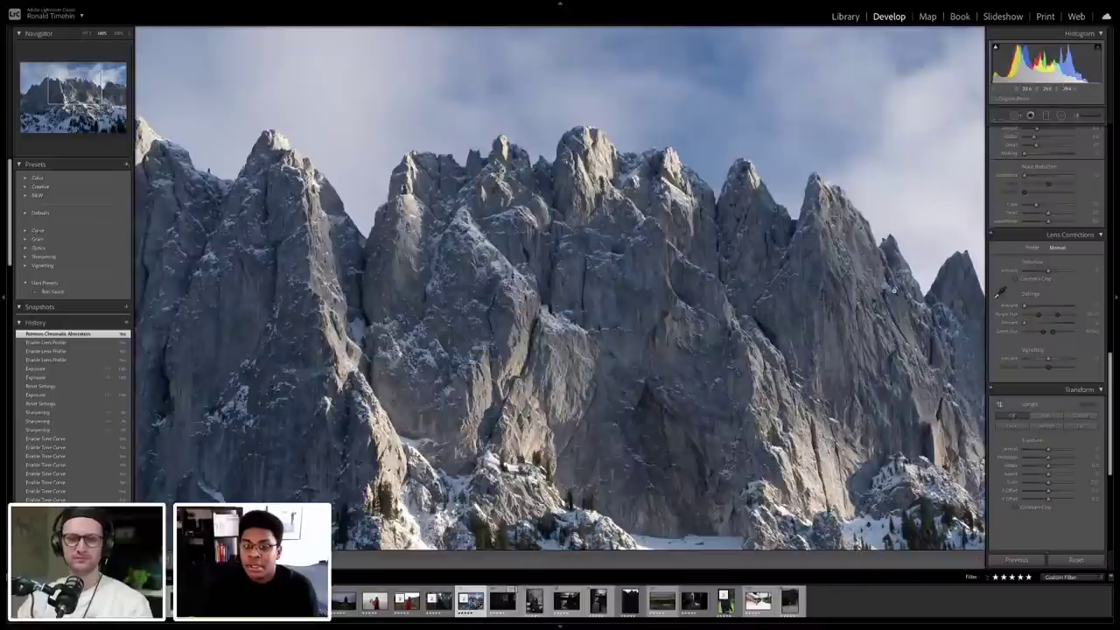
pyautogui.click(804, 271)
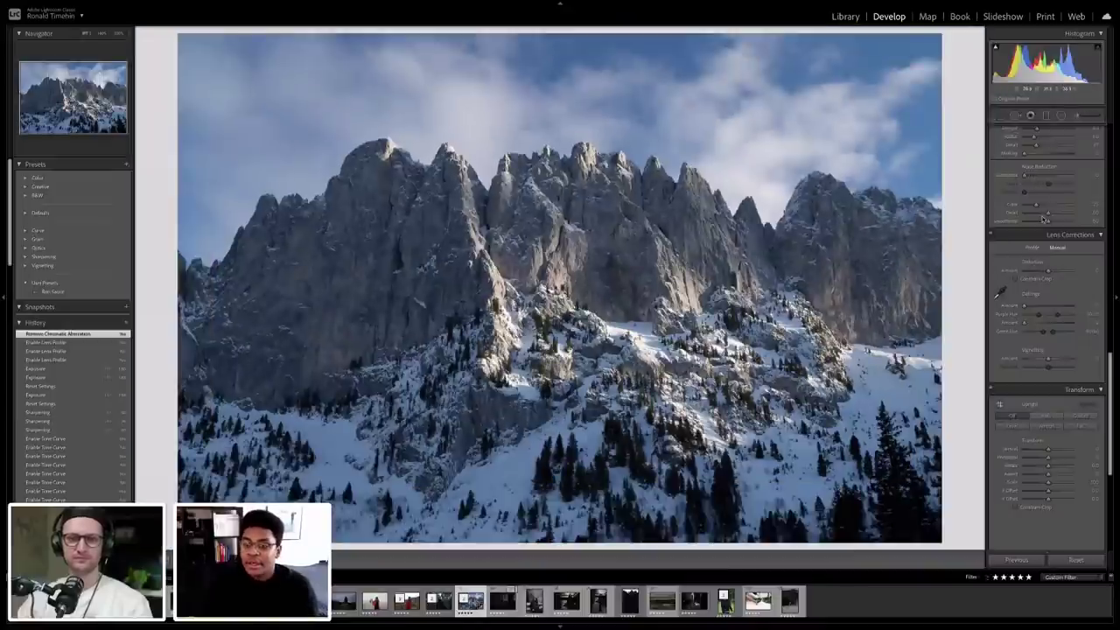
# Step: Try different temperature and tint settings, ending warmer with tint +20, and restore the As Shot white balance
pyautogui.scroll(2, 1042, 218)
pyautogui.scroll(8, 1043, 219)
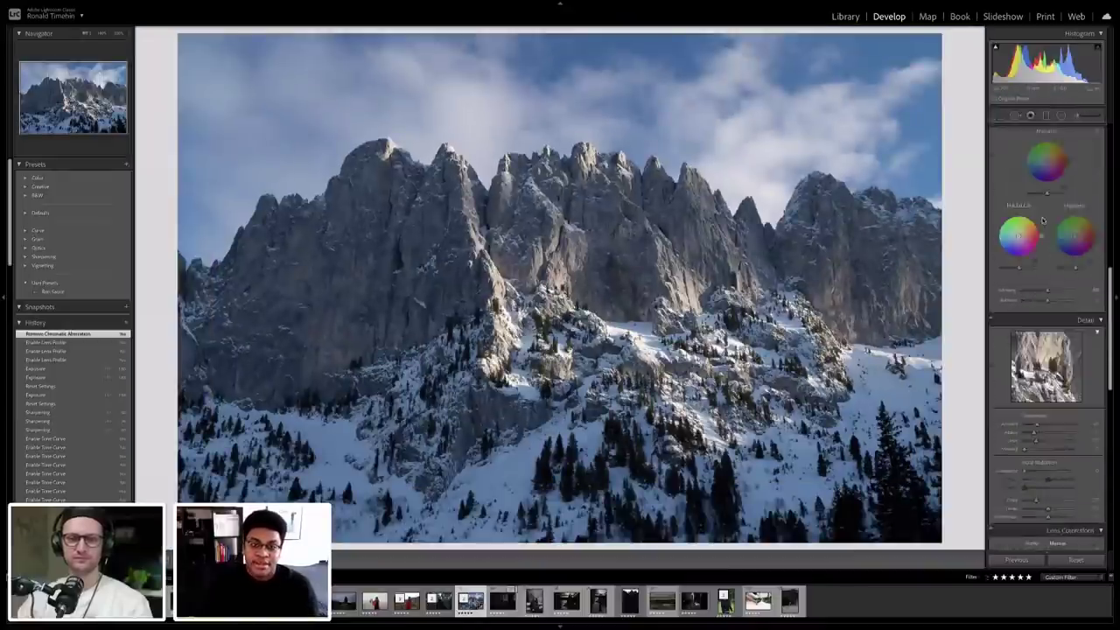
pyautogui.scroll(5, 1043, 220)
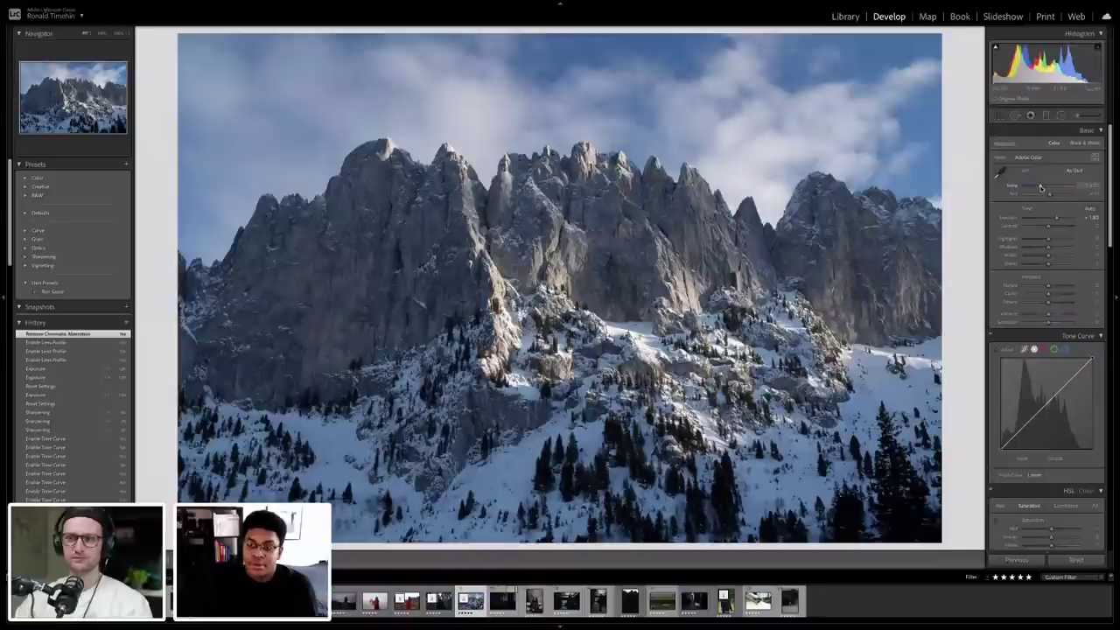
pyautogui.moveTo(1040, 186); pyautogui.dragTo(1039, 186)
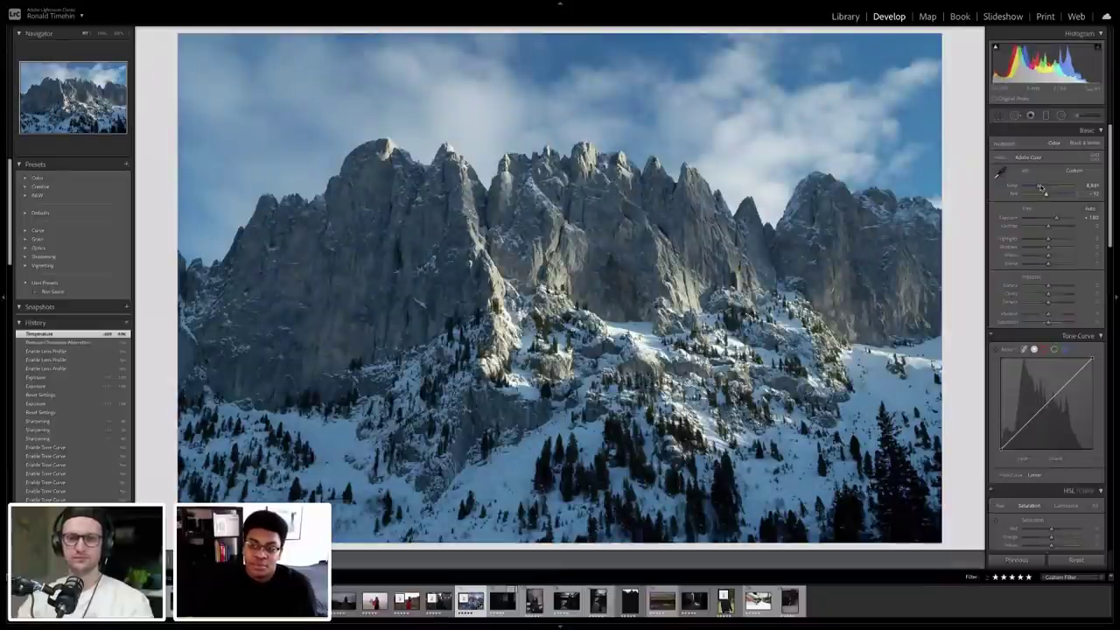
pyautogui.moveTo(1044, 193); pyautogui.dragTo(1048, 195)
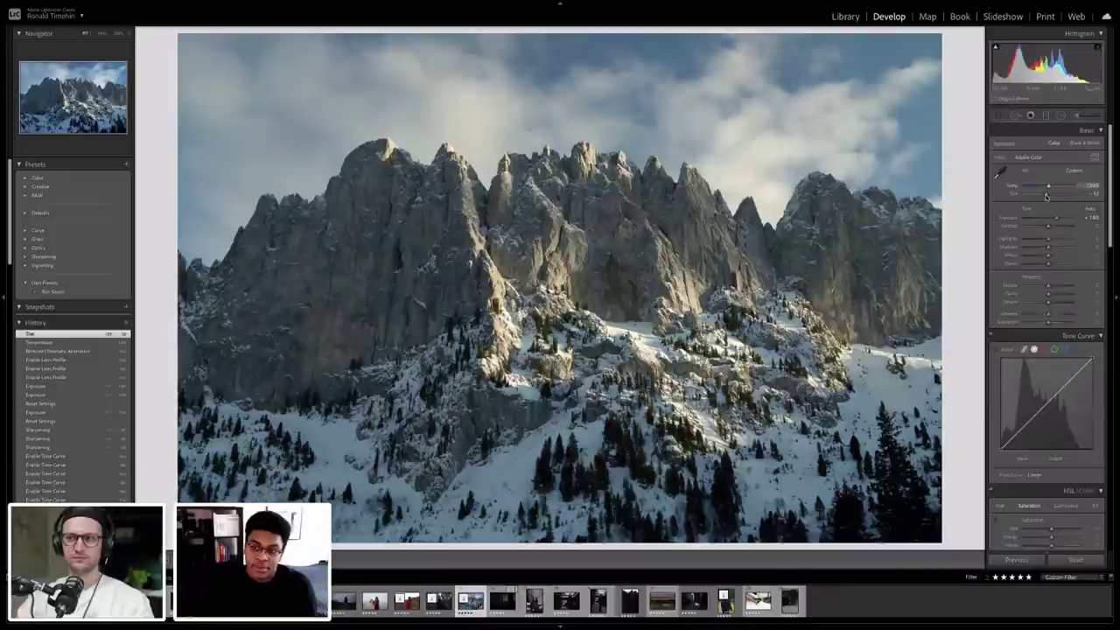
pyautogui.moveTo(1049, 197); pyautogui.dragTo(1052, 197)
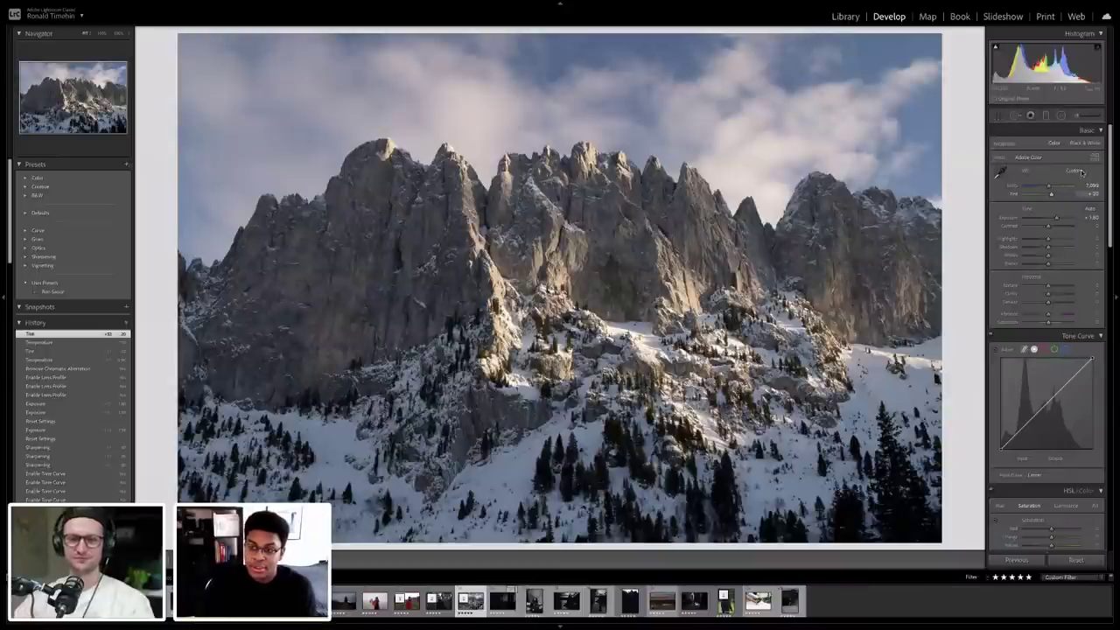
pyautogui.click(1080, 171)
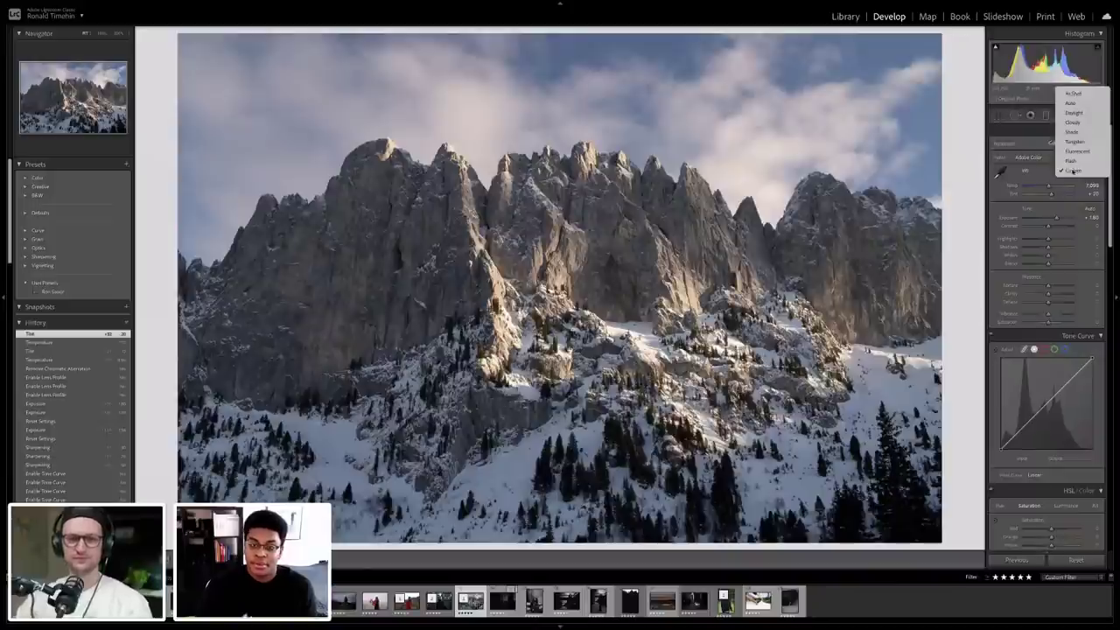
pyautogui.click(1075, 94)
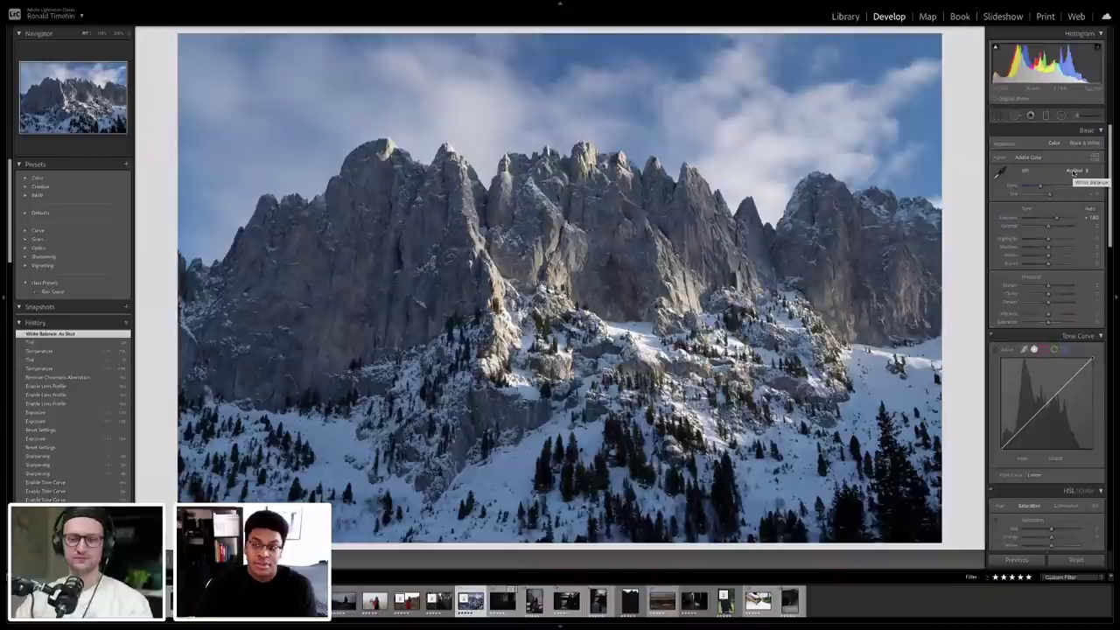
# Step: Try the Auto white balance preset on the photo
pyautogui.click(1074, 172)
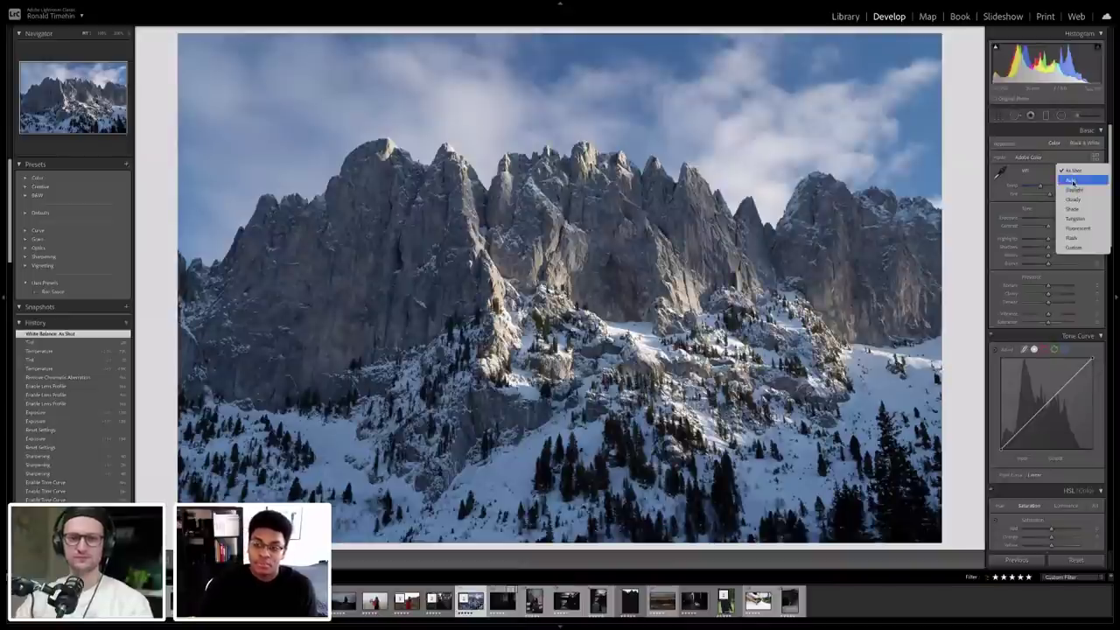
pyautogui.click(1072, 180)
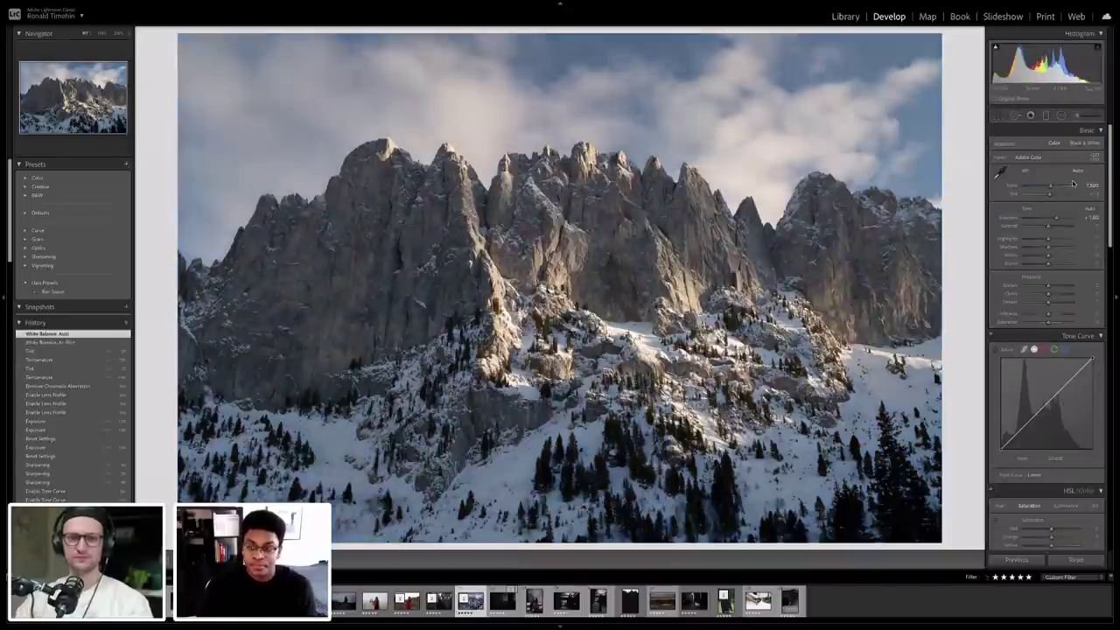
pyautogui.click(1079, 173)
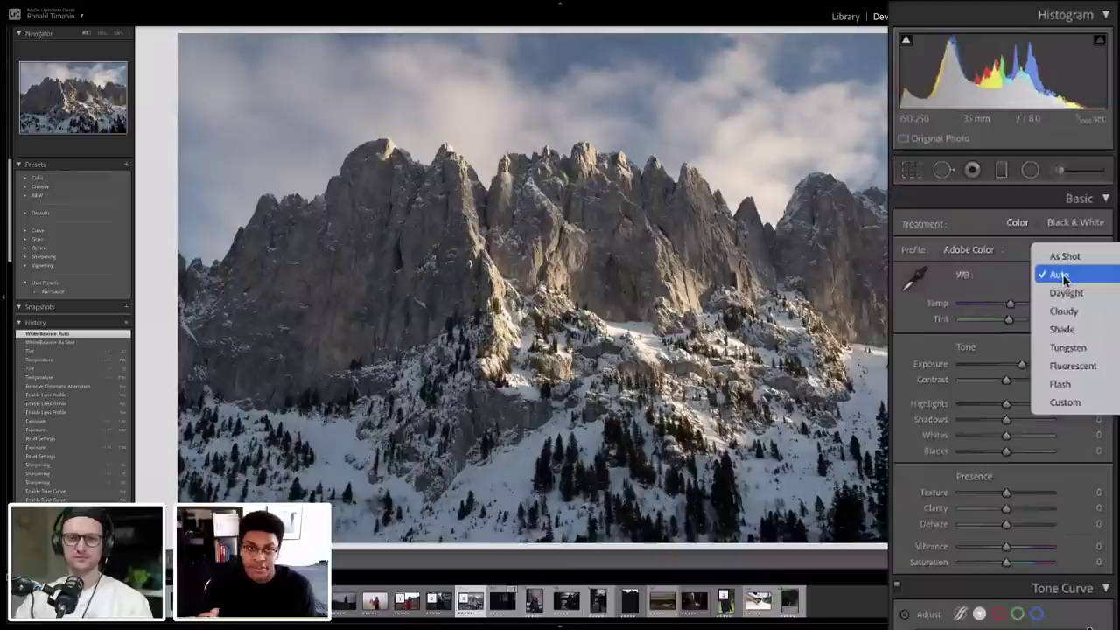
pyautogui.click(1013, 277)
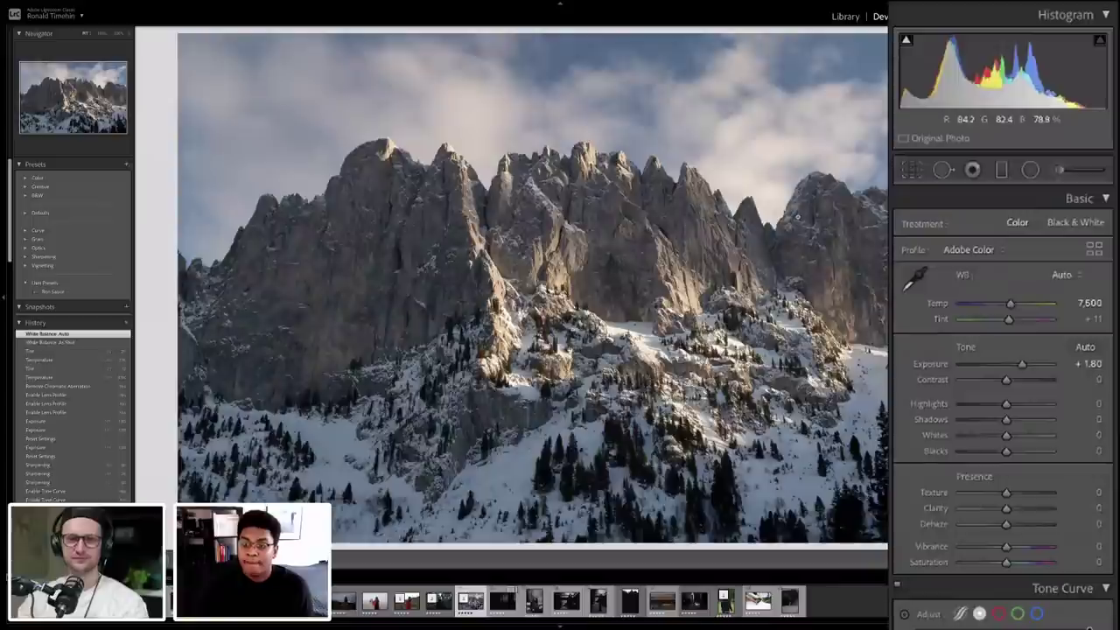
# Step: Set a custom white balance by sampling a neutral target on the snowy slope below the cliffs
pyautogui.click(915, 281)
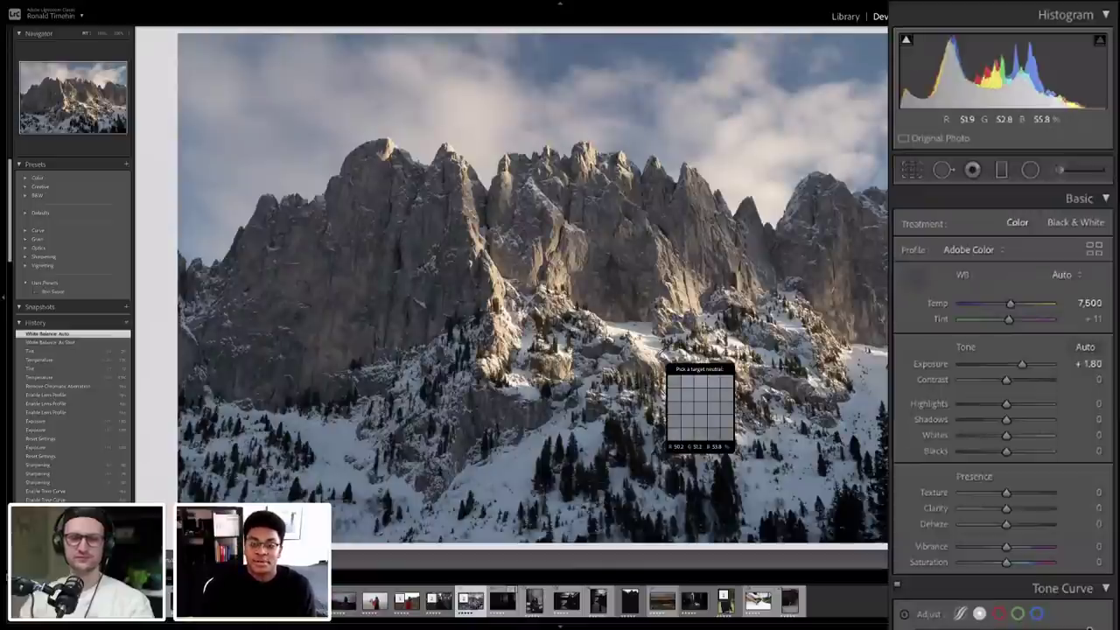
pyautogui.click(660, 356)
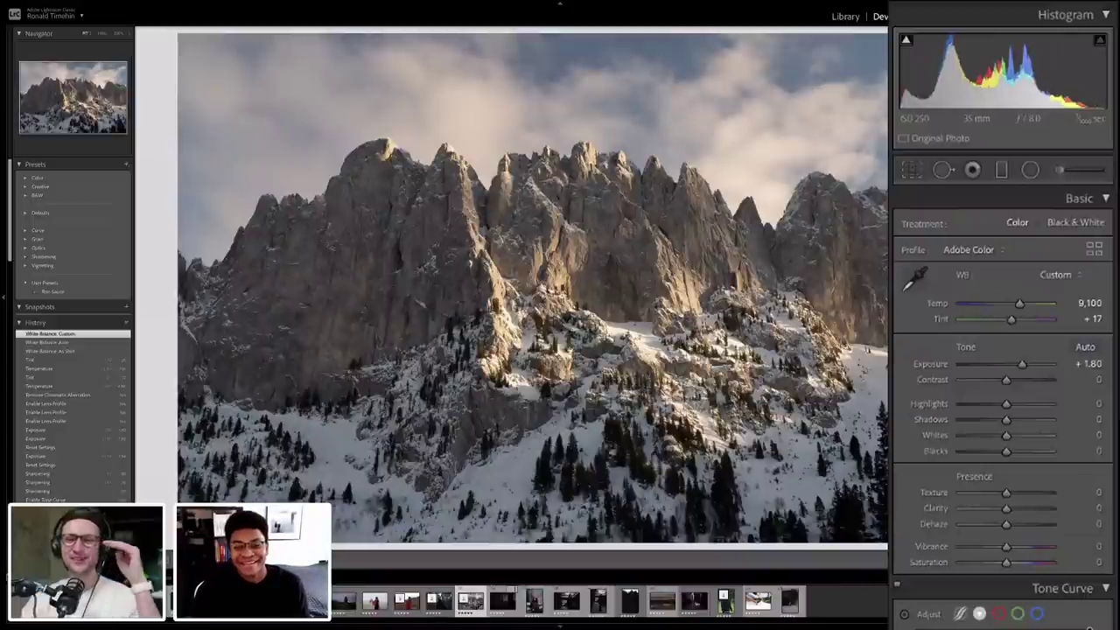
# Step: Compare the edited photo with its unedited original
pyautogui.press('F1')
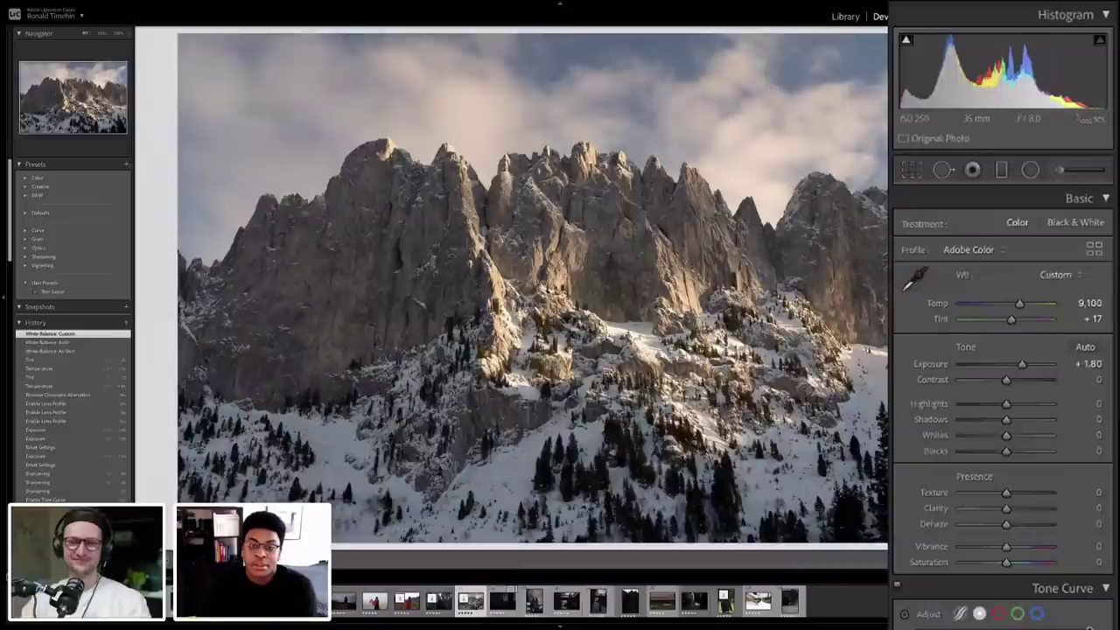
pyautogui.press('\\')
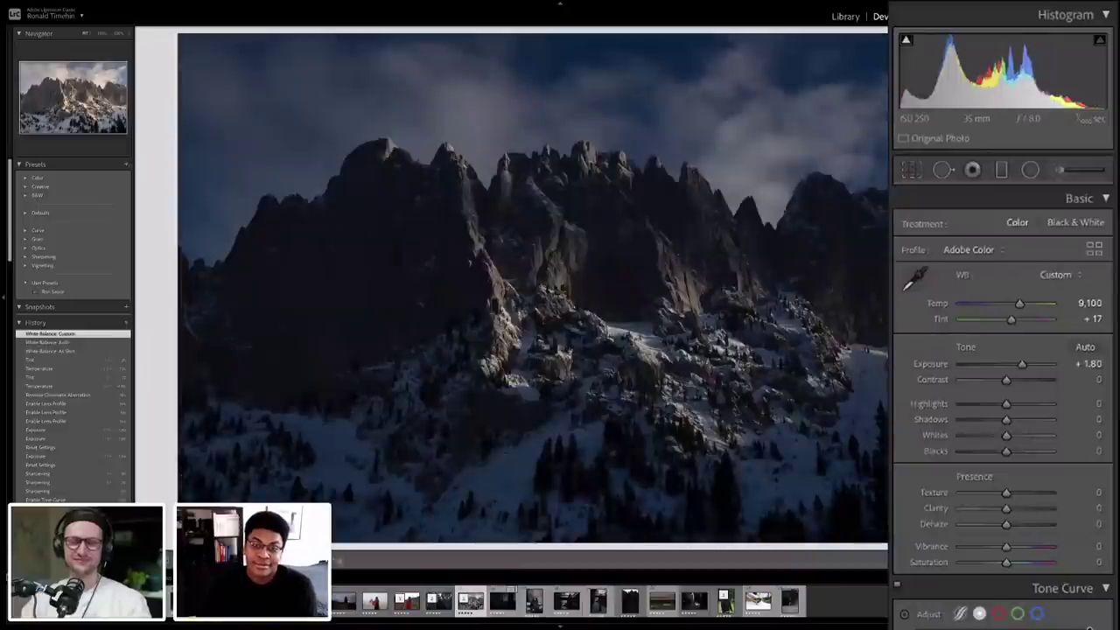
pyautogui.press('\\')
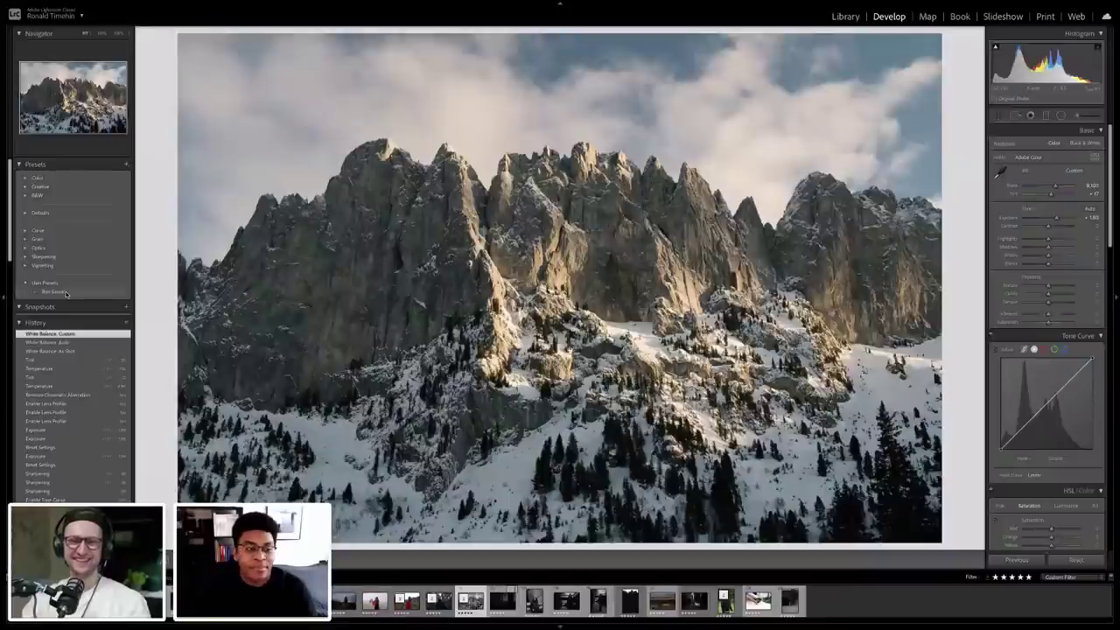
# Step: Apply the saved preset from the user presets to the photo
pyautogui.click(66, 293)
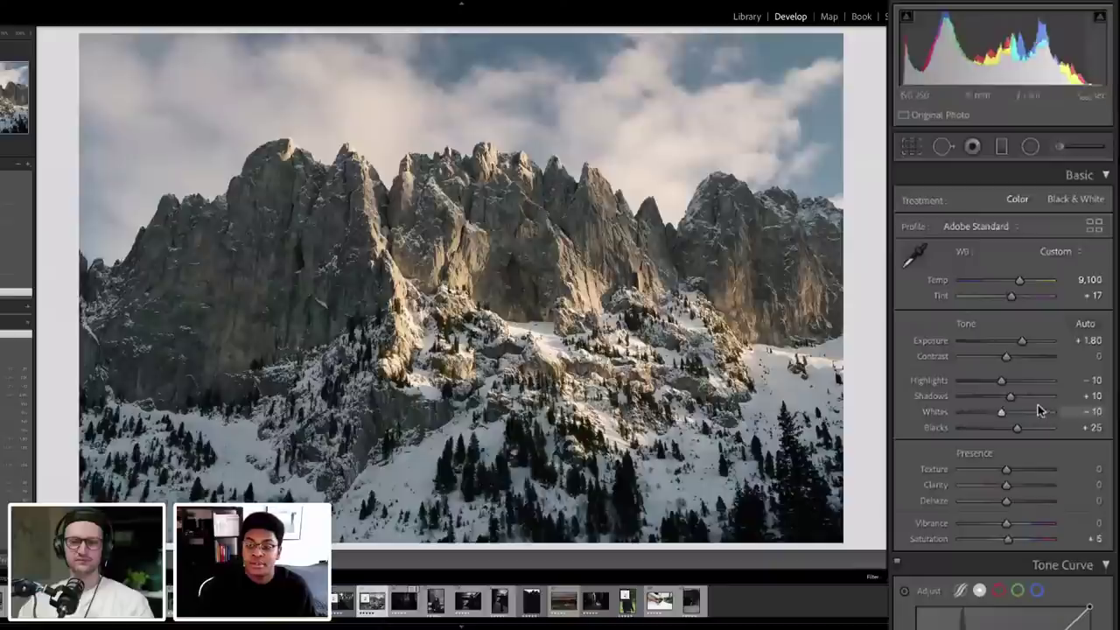
# Step: Set Whites to -1 and Blacks to -74, checking for clipping
pyautogui.press('alt')
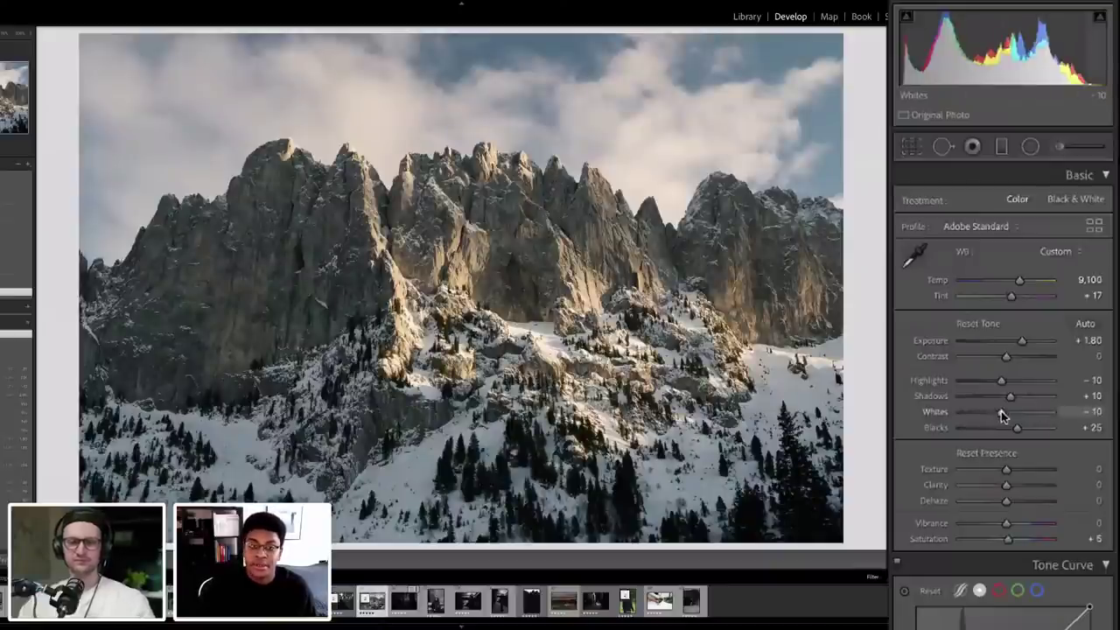
pyautogui.moveTo(1002, 416)
pyautogui.mouseDown()
pyautogui.moveTo(987, 417)
pyautogui.moveTo(1015, 417)
pyautogui.moveTo(1004, 419)
pyautogui.moveTo(1015, 429)
pyautogui.mouseUp()
pyautogui.press('alt')
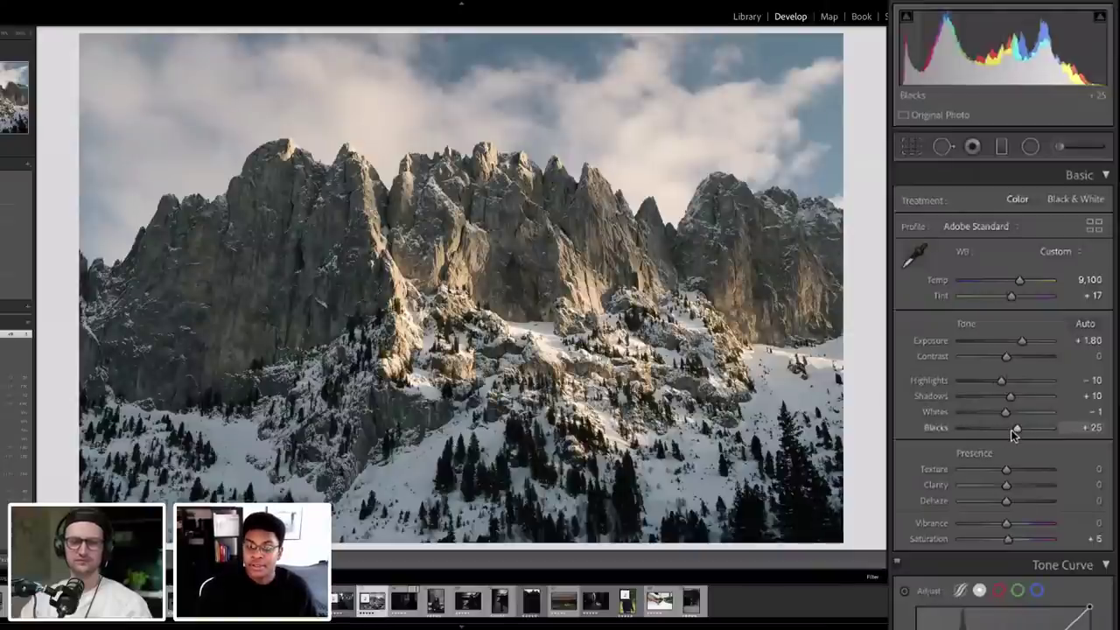
pyautogui.moveTo(1012, 433); pyautogui.dragTo(972, 430)
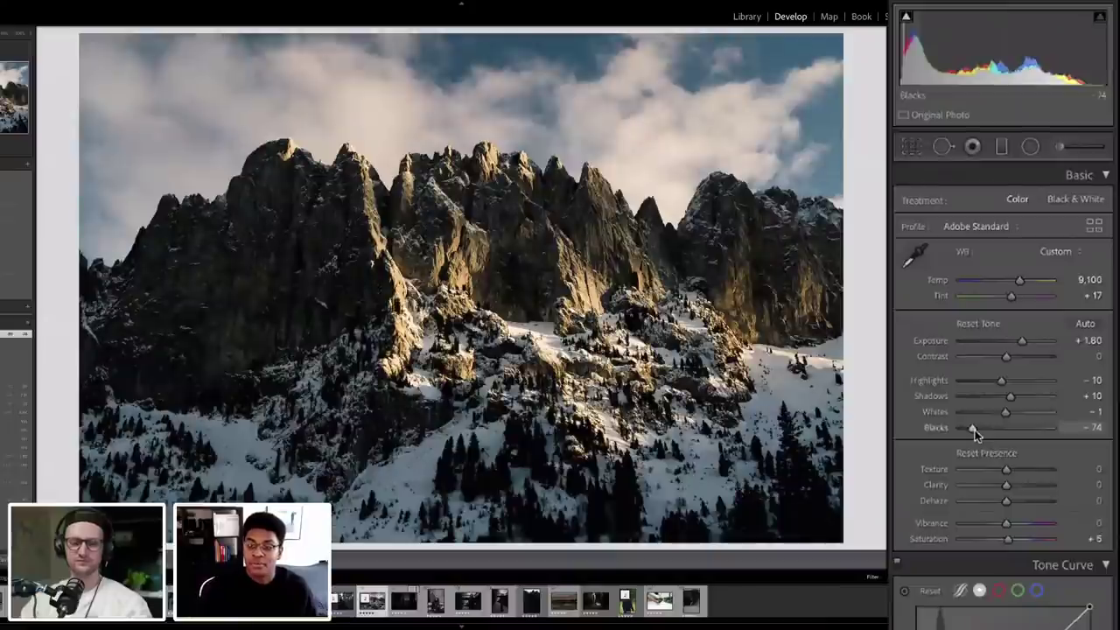
# Step: Try Blacks at -28, and undo the manual Blacks and Whites adjustments back to the preset's values
pyautogui.moveTo(1002, 442)
pyautogui.mouseDown()
pyautogui.moveTo(985, 442)
pyautogui.moveTo(995, 444)
pyautogui.mouseUp()
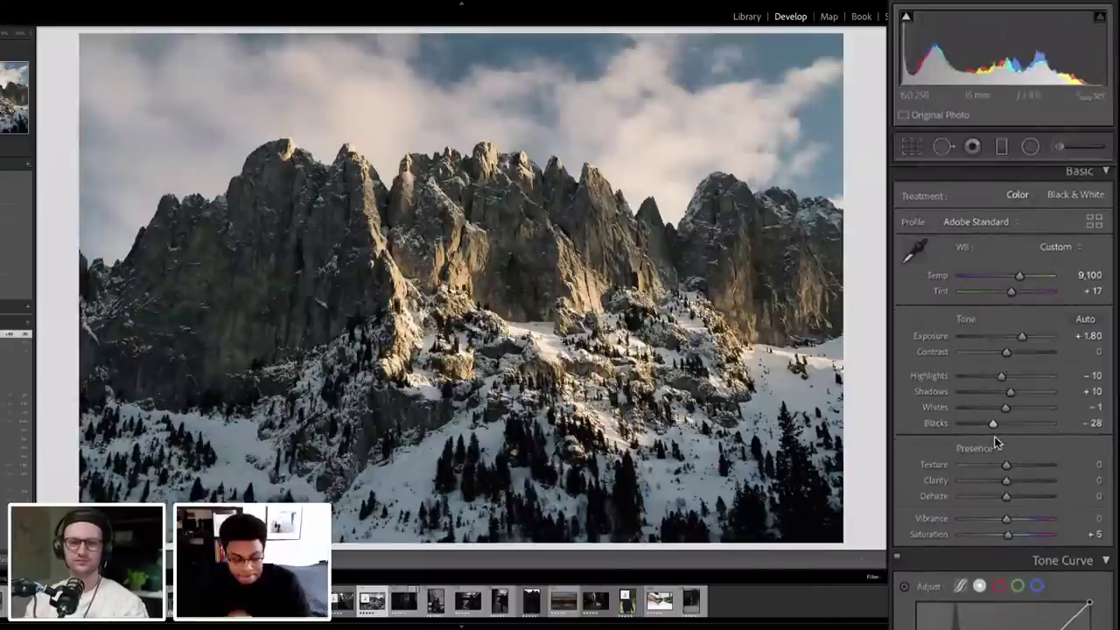
pyautogui.hotkey('ctrl', 'z')
pyautogui.hotkey('ctrl', 'z')
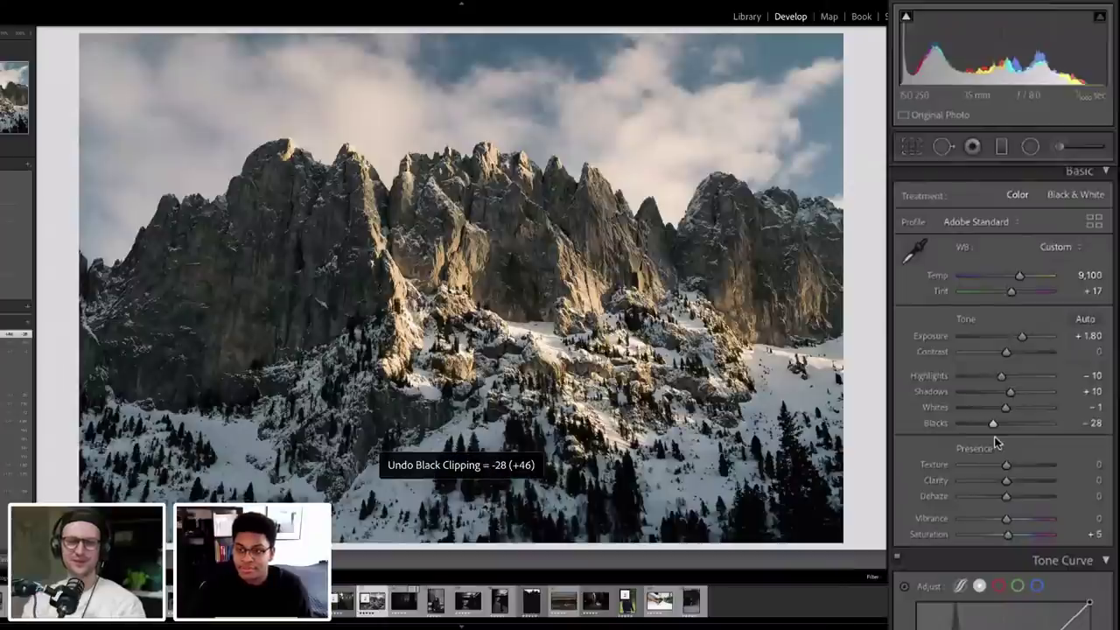
pyautogui.hotkey('ctrl', 'z')
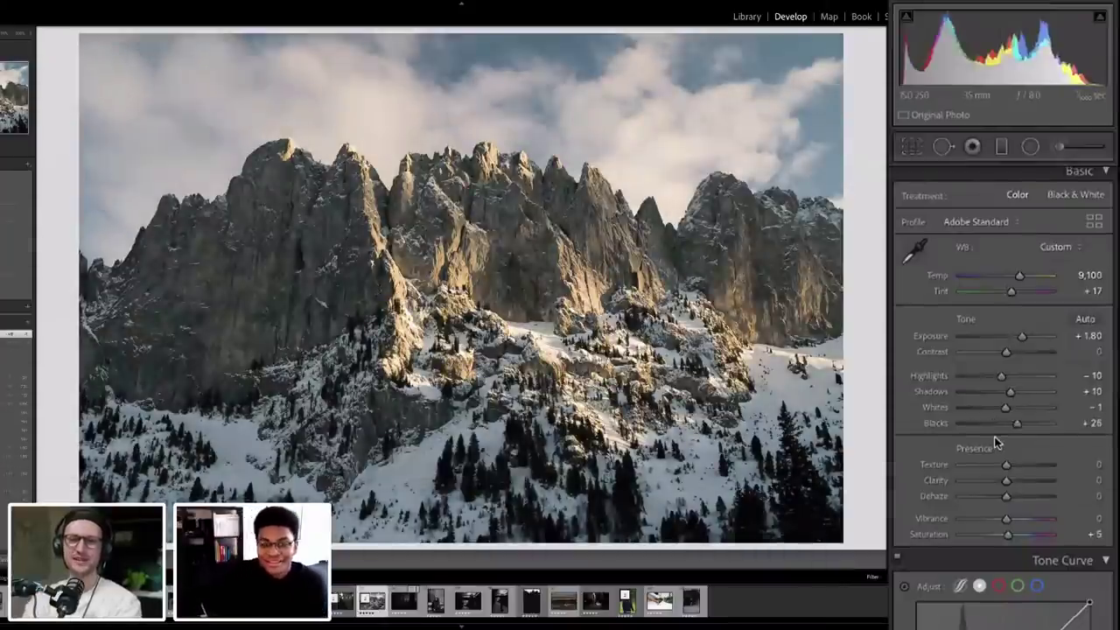
pyautogui.hotkey('ctrl', 'z')
pyautogui.hotkey('ctrl', 'z')
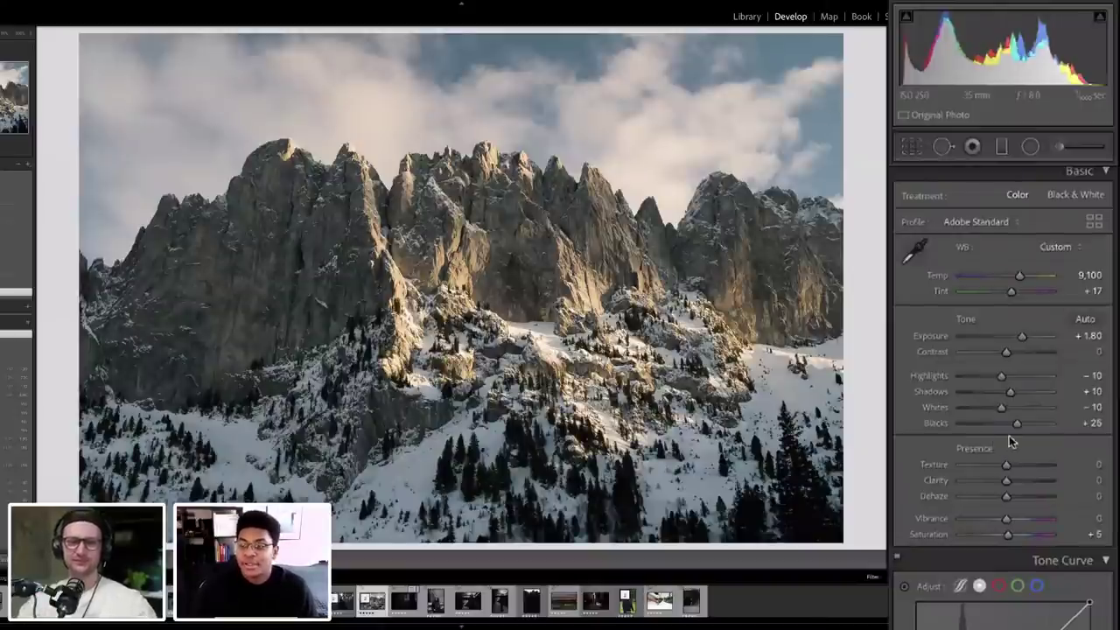
# Step: Set Clarity to +10, and try the extreme of +100 before undoing that last change
pyautogui.scroll(-2, 1013, 439)
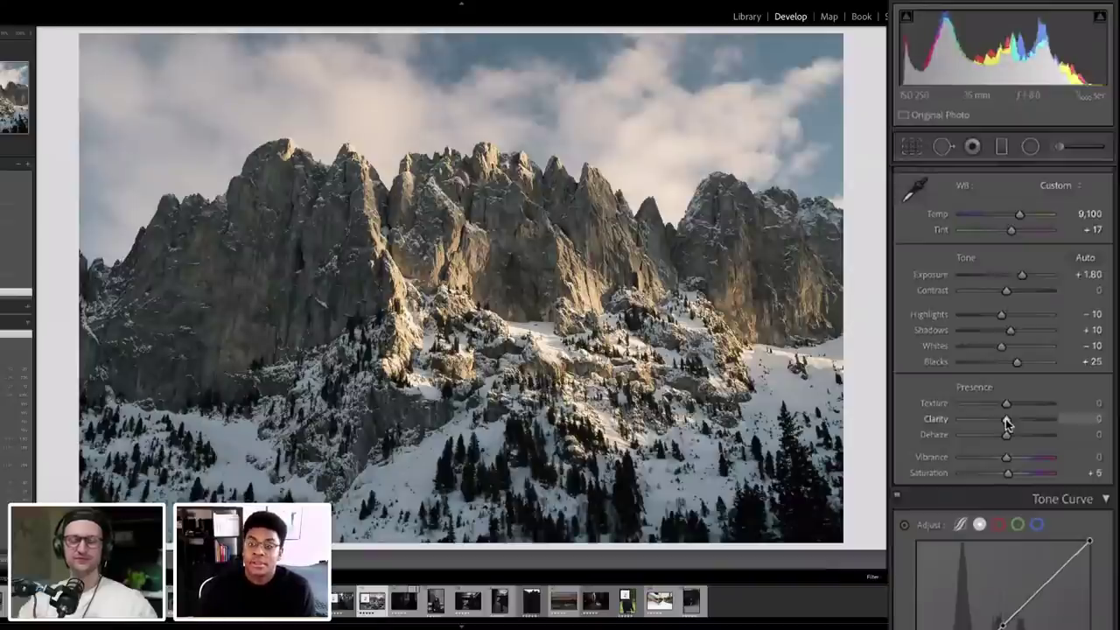
pyautogui.moveTo(1005, 418); pyautogui.dragTo(1008, 421)
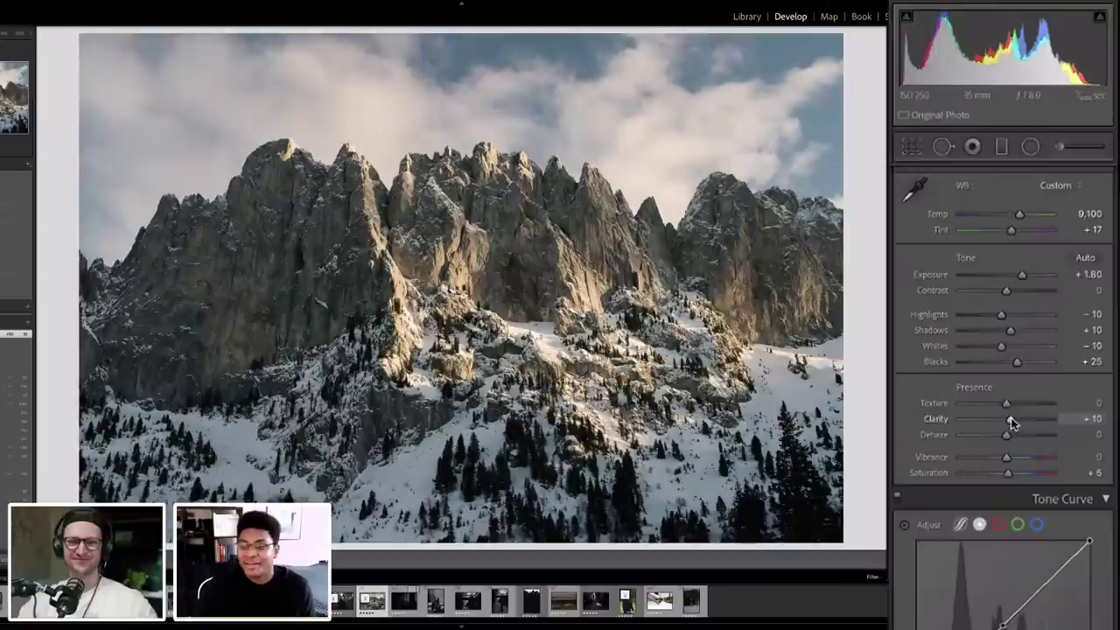
pyautogui.moveTo(1010, 420); pyautogui.dragTo(1052, 421)
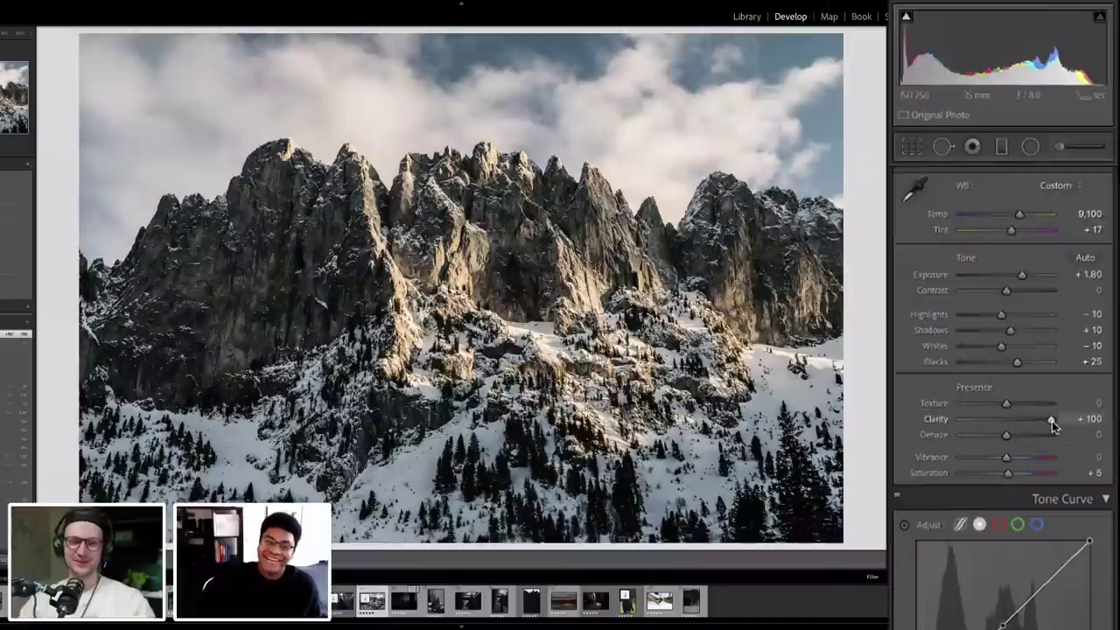
pyautogui.hotkey('ctrl', 'z')
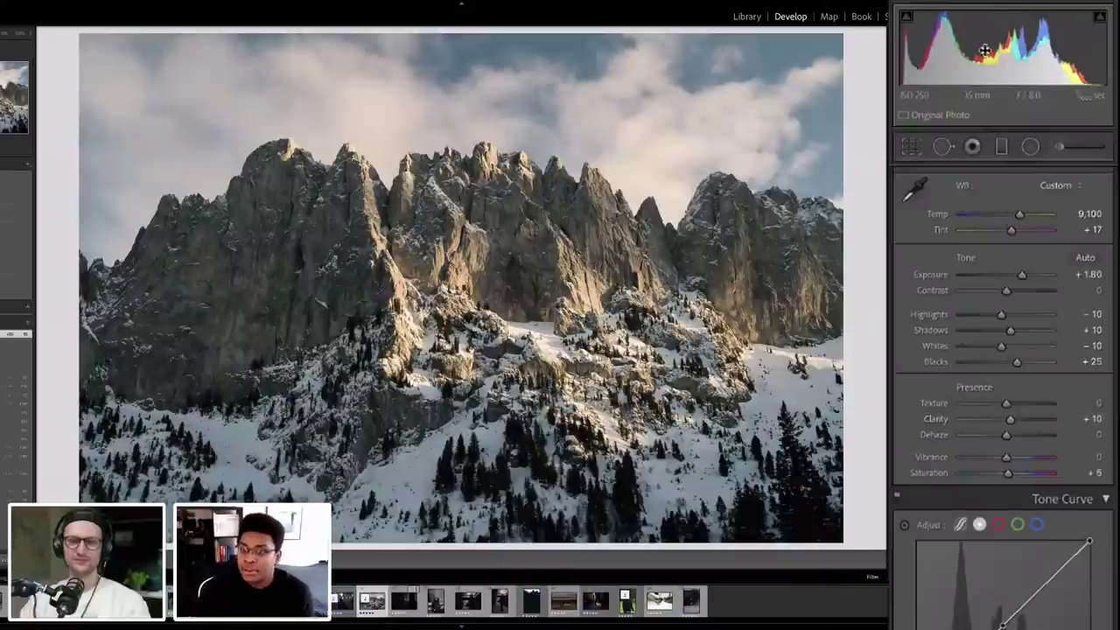
# Step: Try very bright and very dark Exposure values, including +2.70, +4.44 and +0.28, to examine how the histogram and clipping respond
pyautogui.moveTo(971, 43); pyautogui.dragTo(1002, 40)
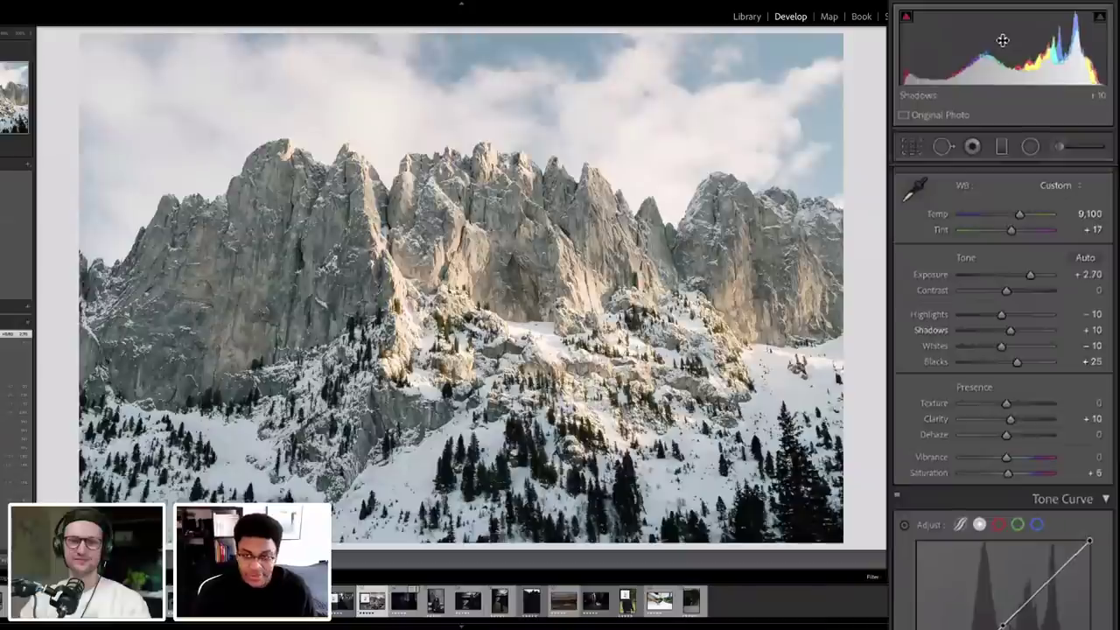
pyautogui.hotkey('ctrl', 'z')
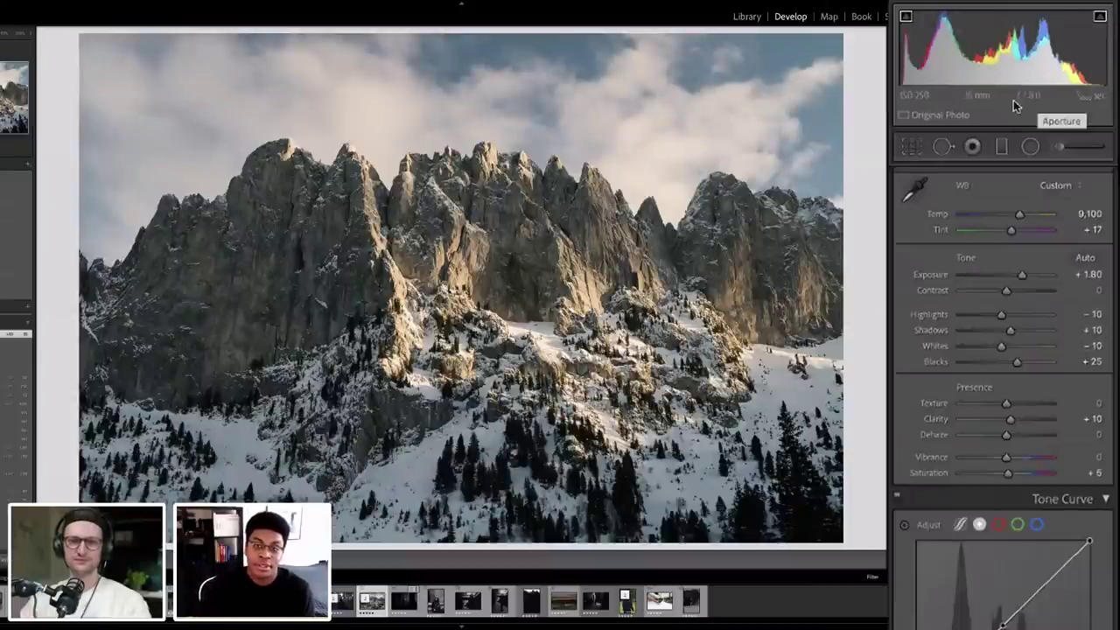
pyautogui.moveTo(997, 95); pyautogui.dragTo(1077, 94)
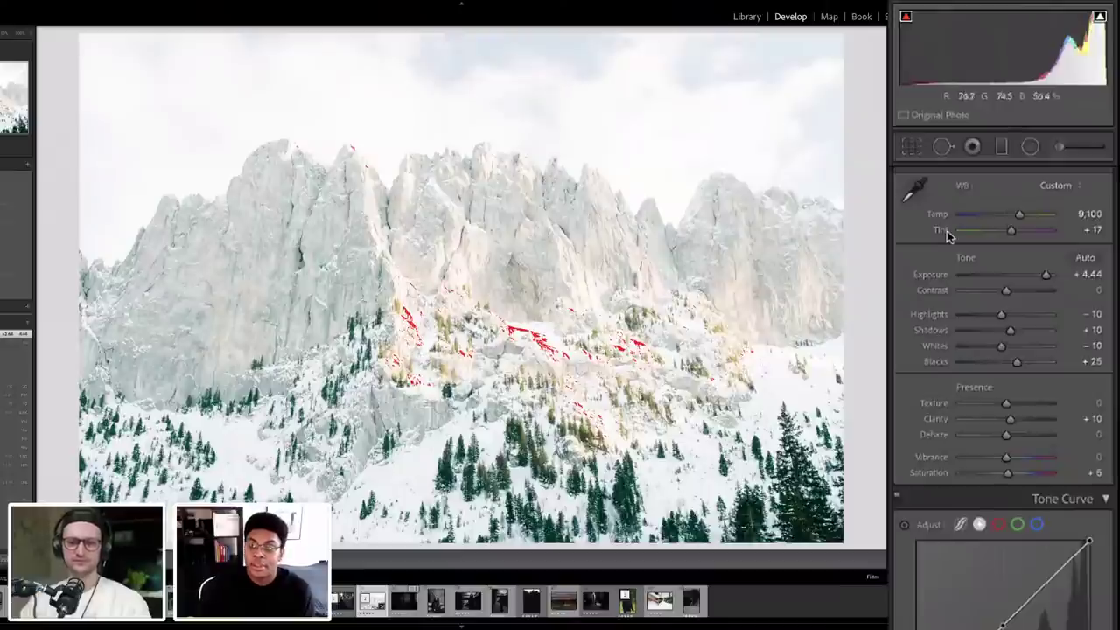
pyautogui.click(1089, 274)
pyautogui.write('1.94')
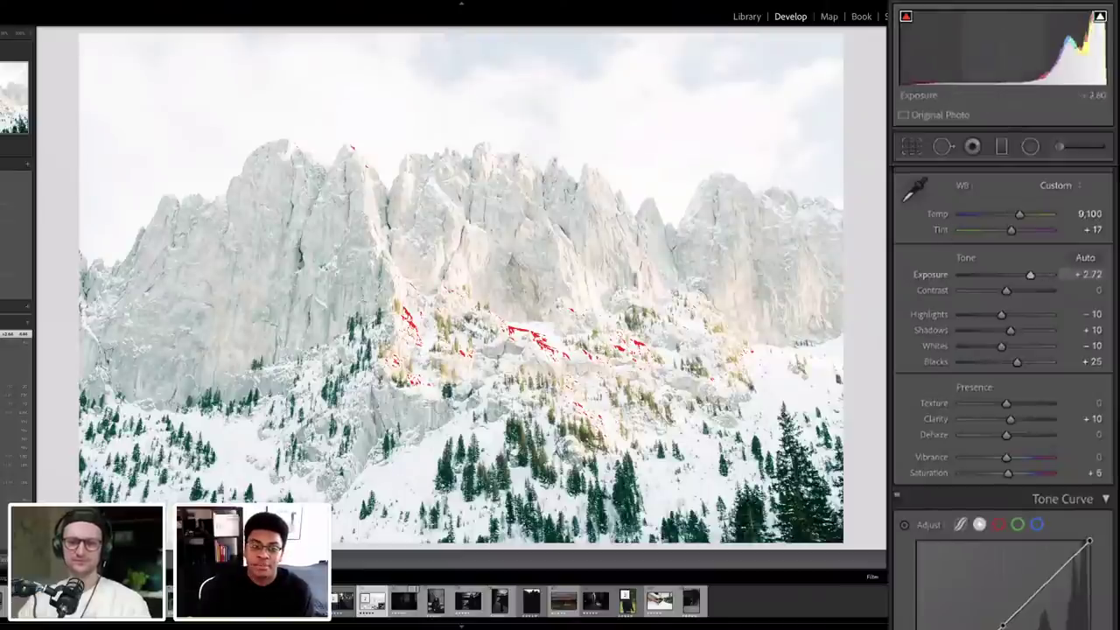
pyautogui.press('Return')
pyautogui.write('-0.72')
pyautogui.press('Return')
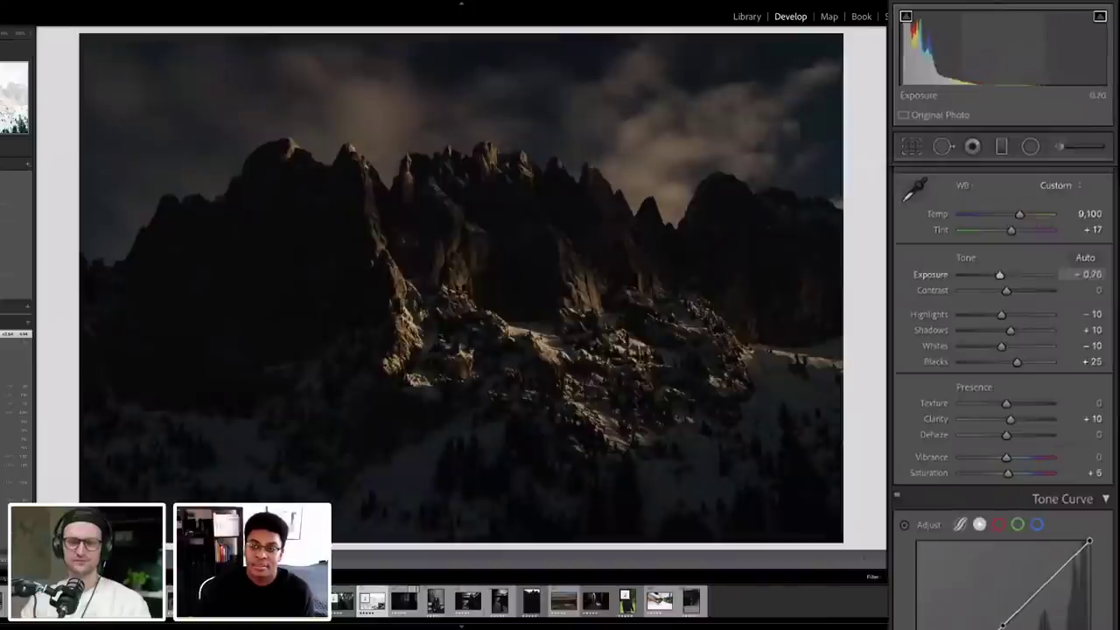
pyautogui.write('-0.62')
pyautogui.press('Return')
pyautogui.write('-0.28')
pyautogui.press('Return')
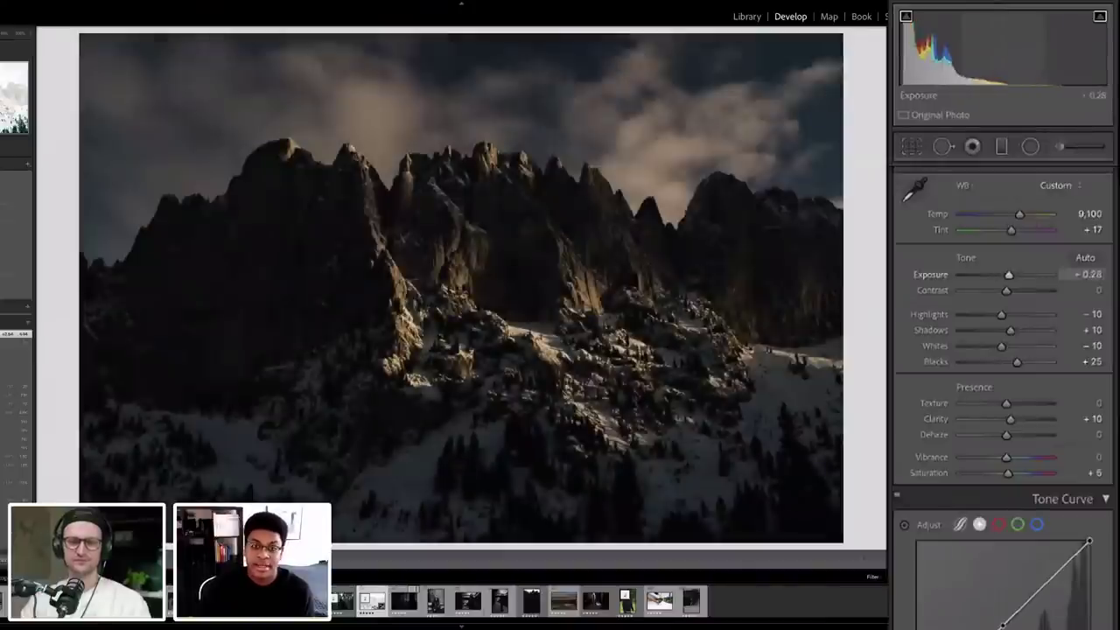
# Step: Fine-tune Exposure to +1.94 while watching the histogram
pyautogui.moveTo(971, 35); pyautogui.dragTo(1009, 36)
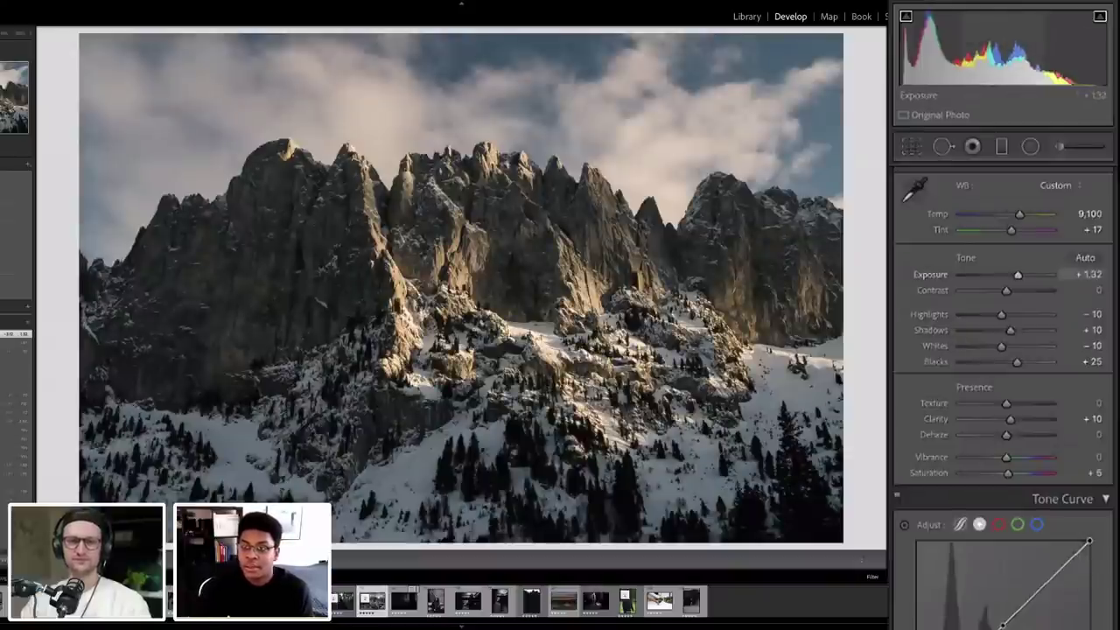
pyautogui.moveTo(992, 50); pyautogui.dragTo(997, 50)
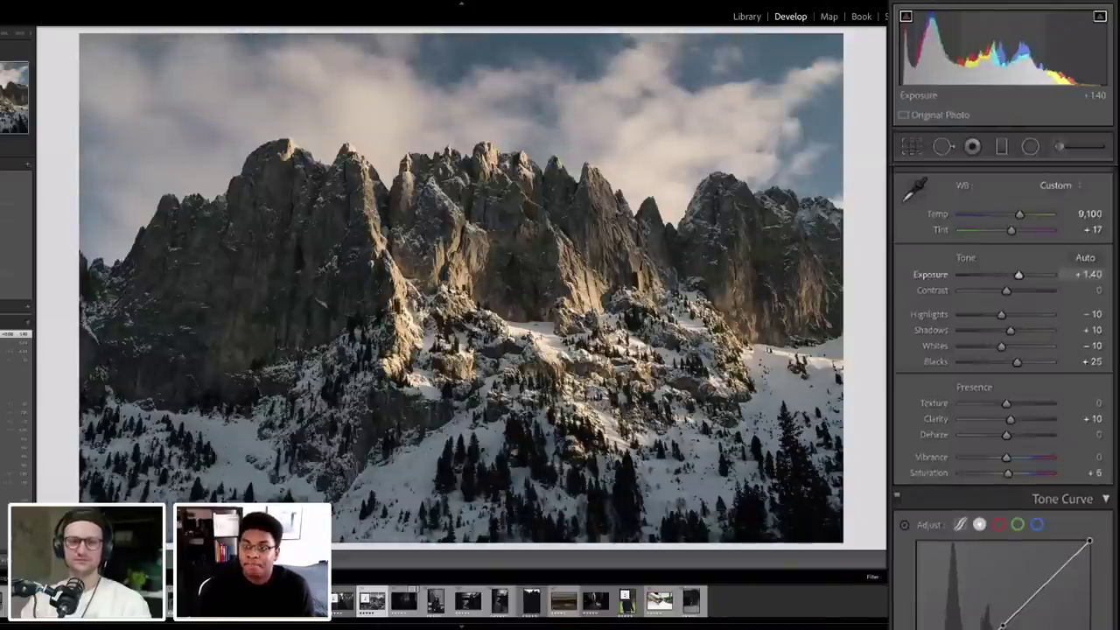
pyautogui.write('1.8')
pyautogui.press('Return')
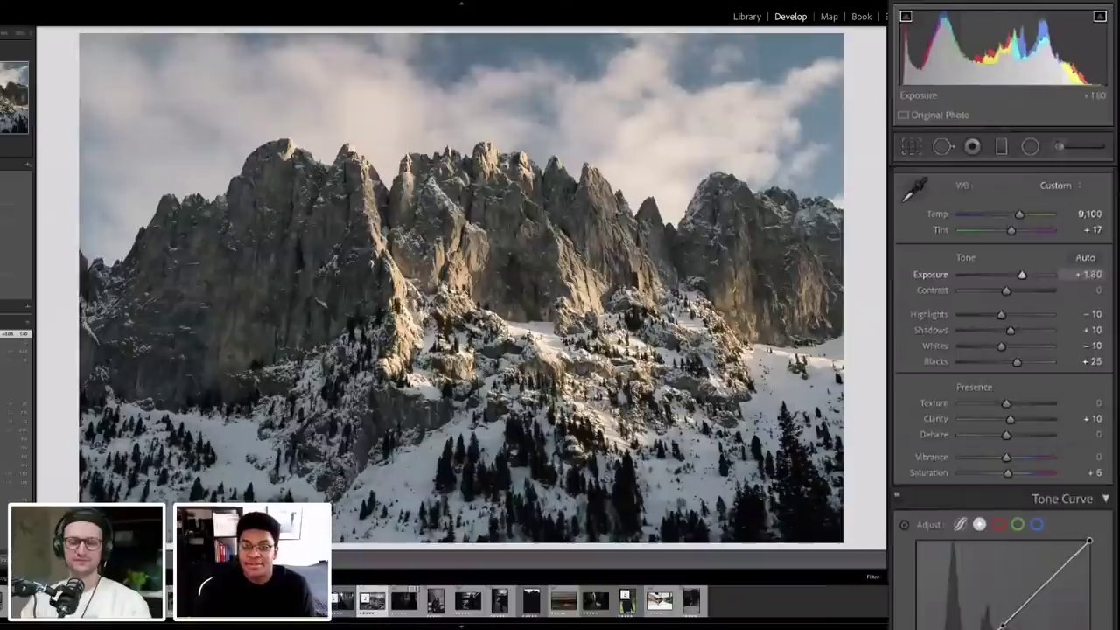
pyautogui.moveTo(992, 50); pyautogui.dragTo(997, 50)
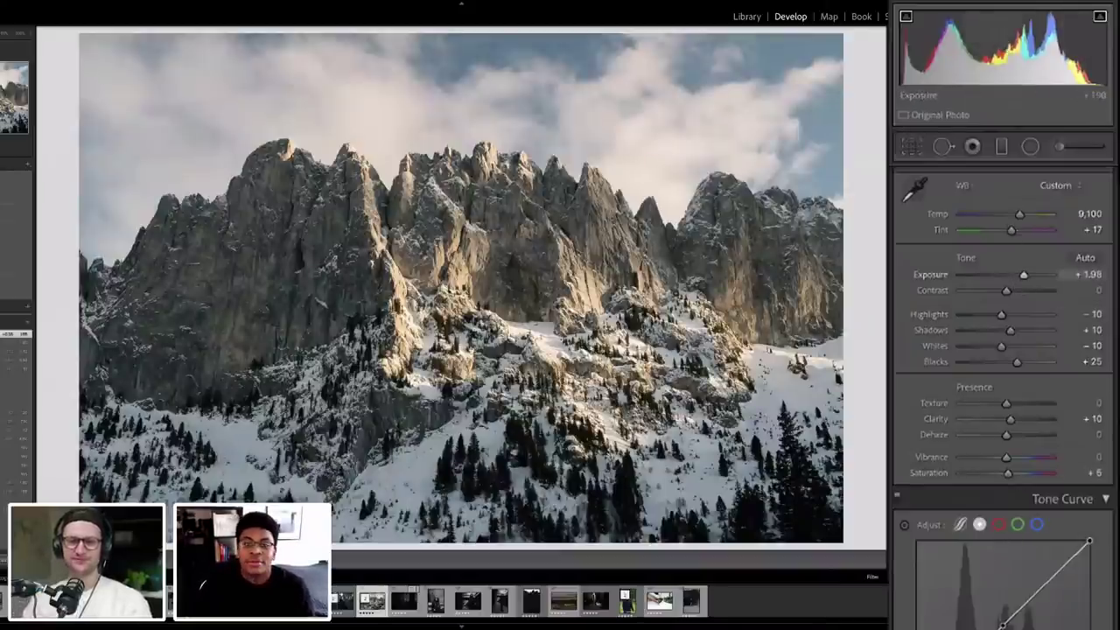
pyautogui.moveTo(1020, 39); pyautogui.dragTo(1013, 39)
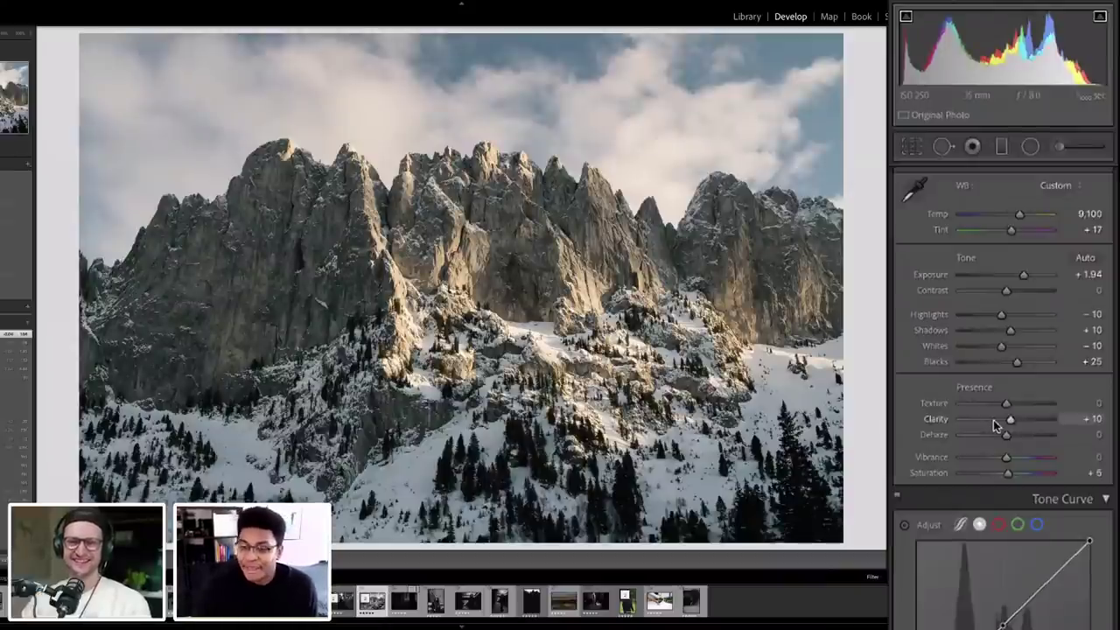
# Step: Compare the photo with the tone curve adjustments switched off and back on
pyautogui.scroll(-3, 924, 518)
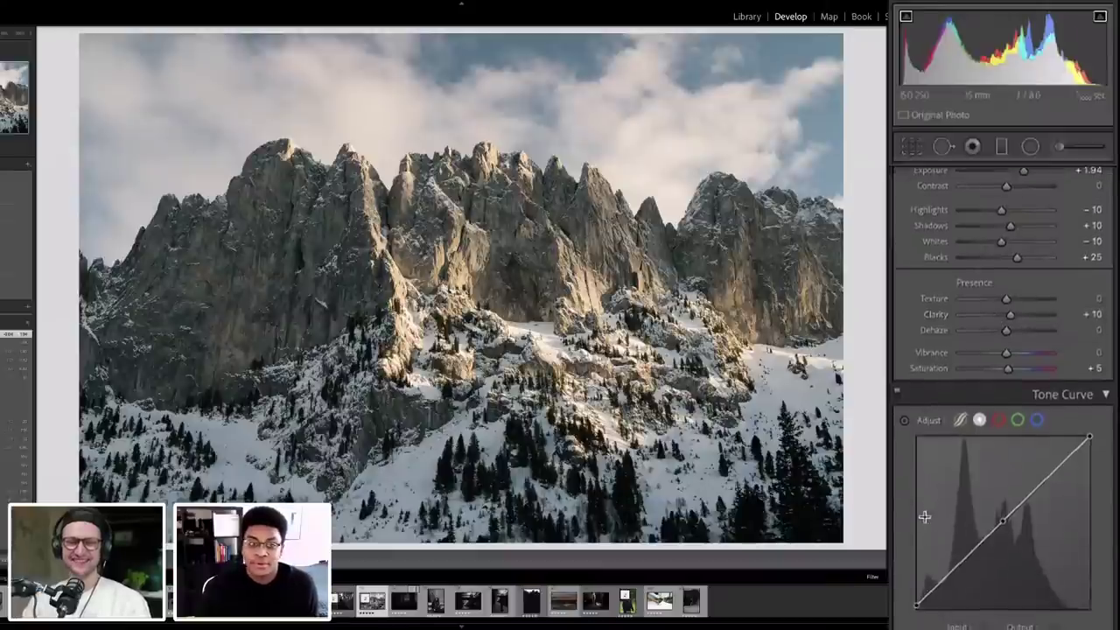
pyautogui.scroll(-4, 924, 518)
pyautogui.click(897, 237)
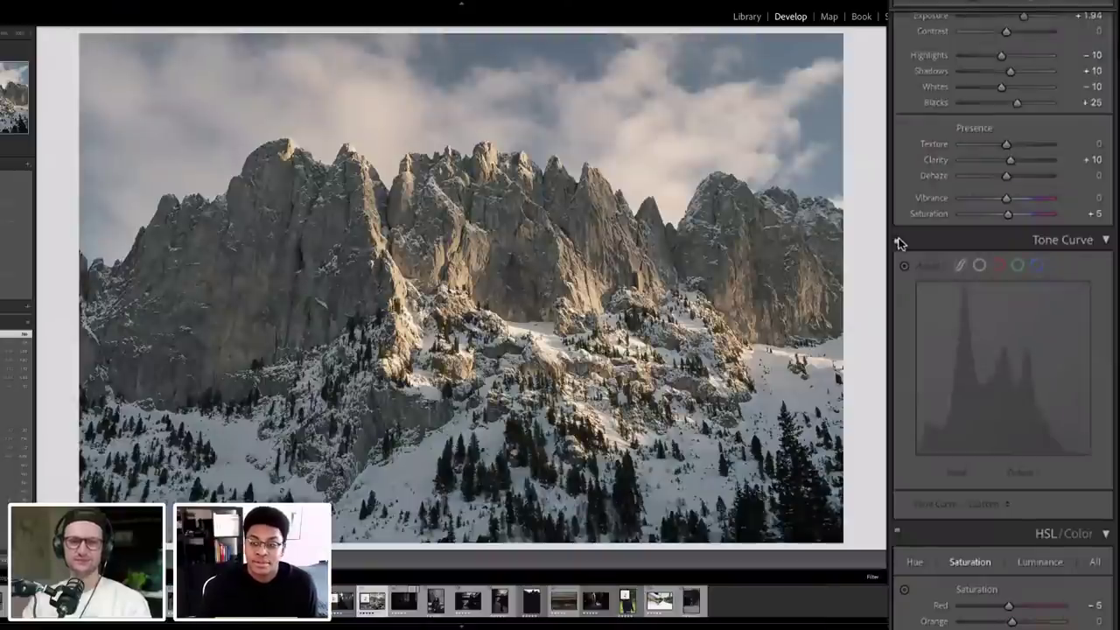
pyautogui.click(897, 237)
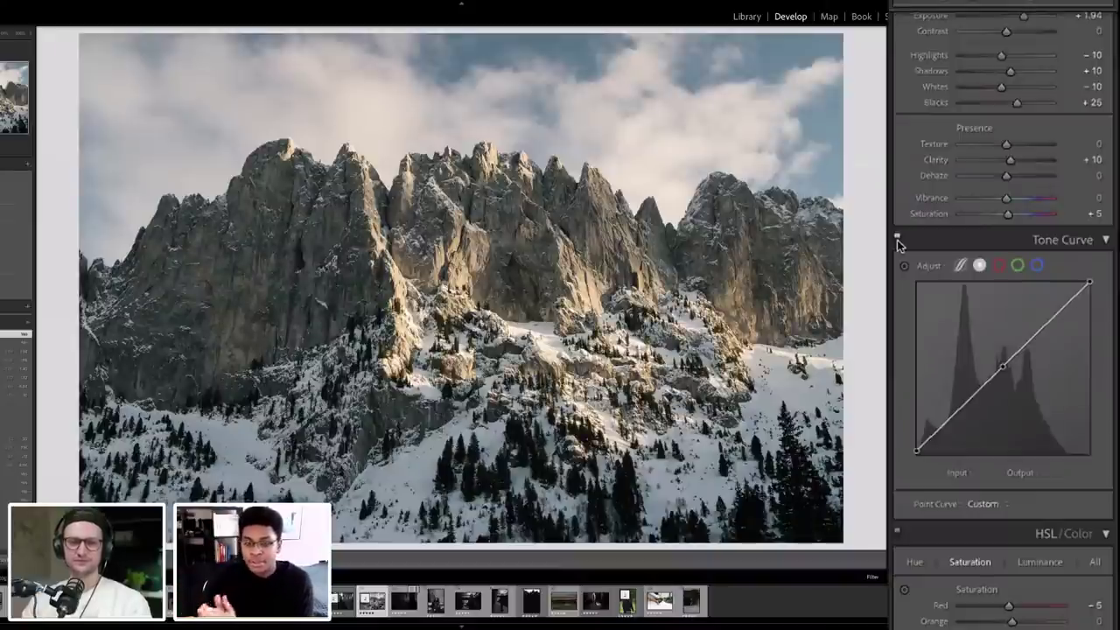
# Step: Try the tone curve's black point at input 0, output 11 and at input 8, output 0, and undo the changes
pyautogui.scroll(-2, 905, 394)
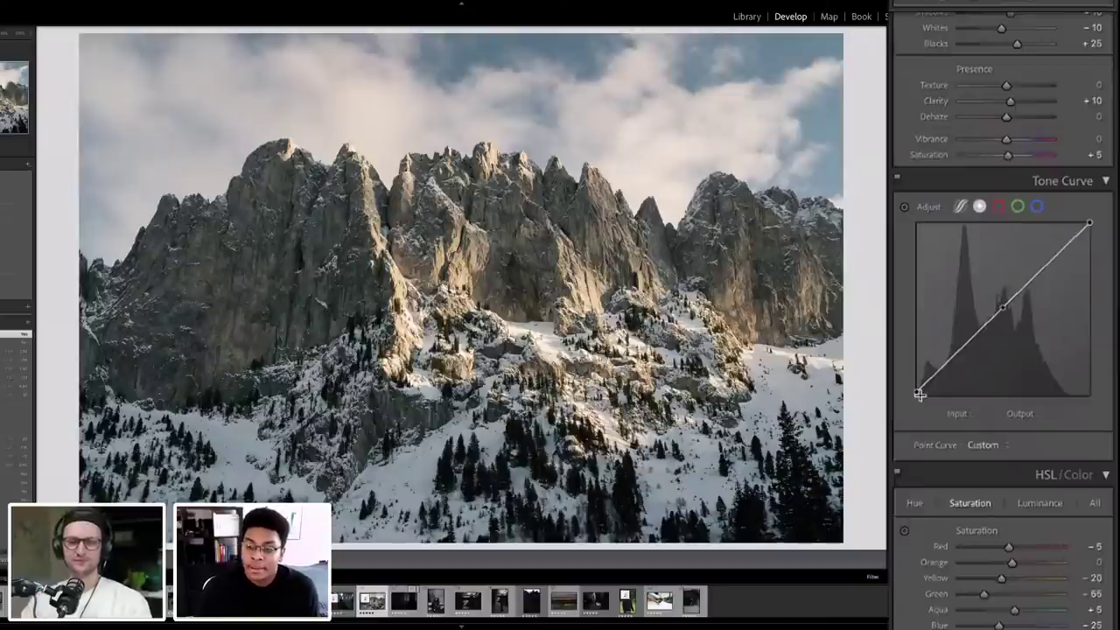
pyautogui.moveTo(915, 395); pyautogui.dragTo(914, 387)
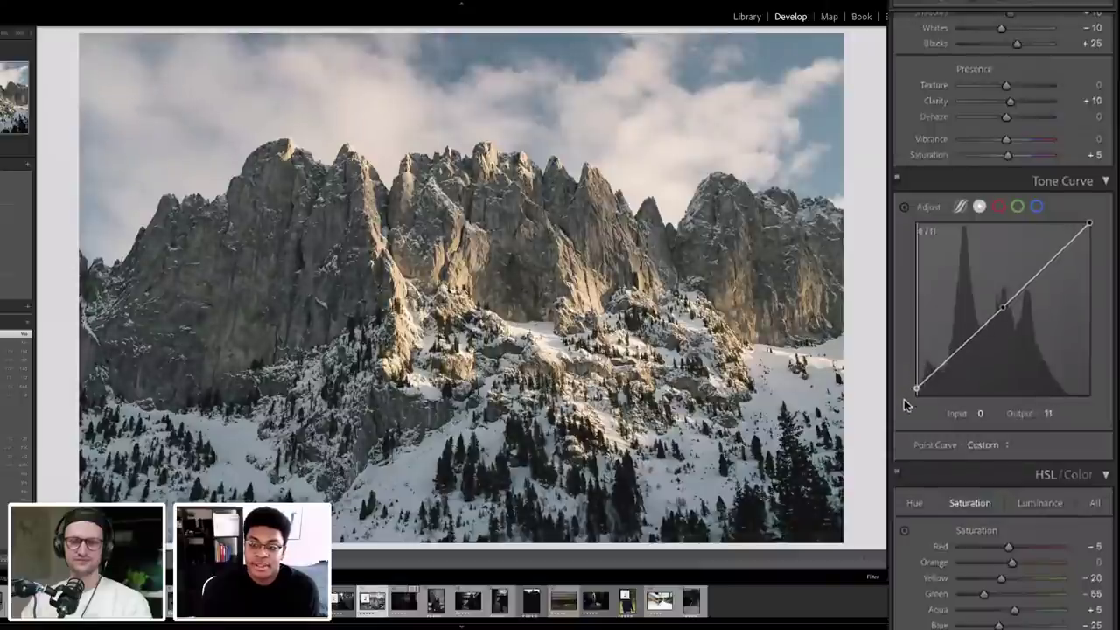
pyautogui.moveTo(916, 408); pyautogui.dragTo(918, 415)
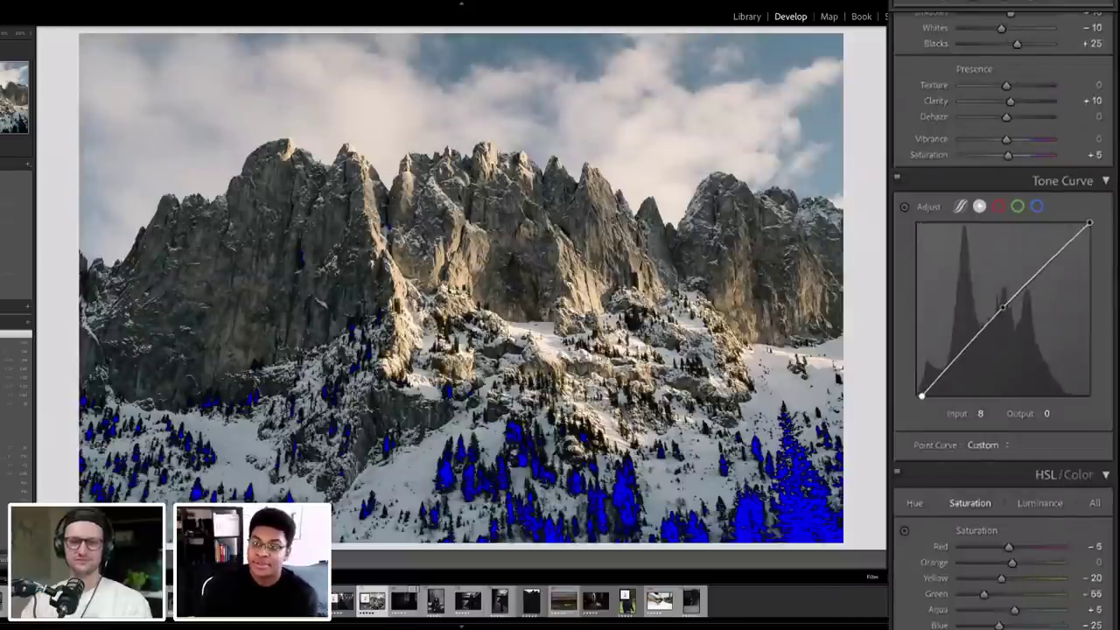
pyautogui.press('j')
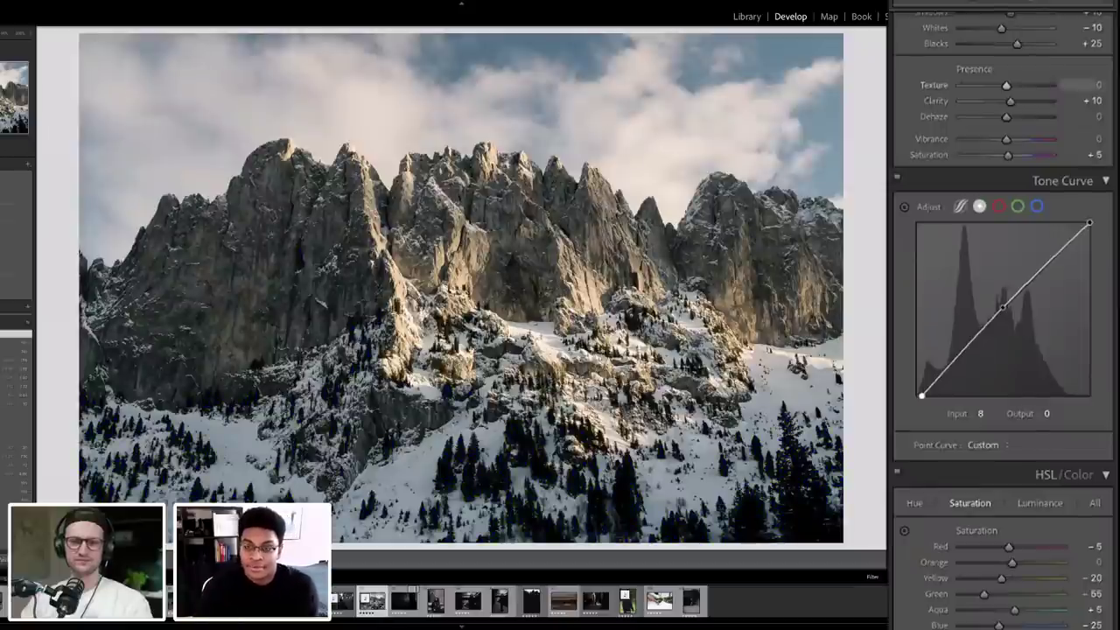
pyautogui.moveTo(922, 393)
pyautogui.mouseDown()
pyautogui.moveTo(912, 385)
pyautogui.moveTo(930, 412)
pyautogui.moveTo(901, 398)
pyautogui.mouseUp()
pyautogui.hotkey('ctrl', 'z')
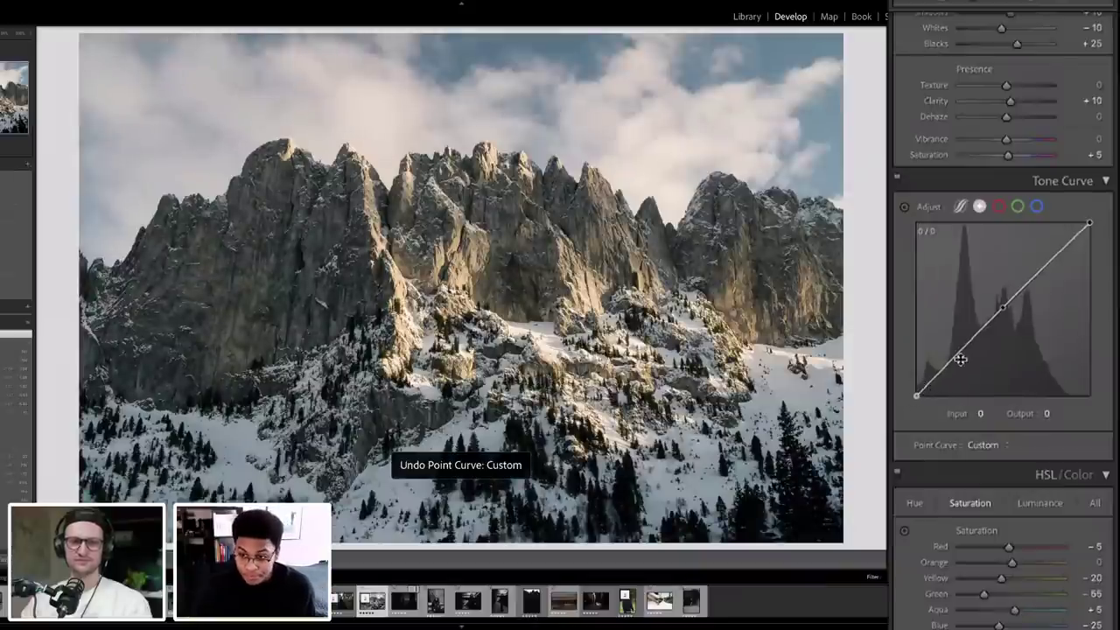
pyautogui.hotkey('ctrl', 'z')
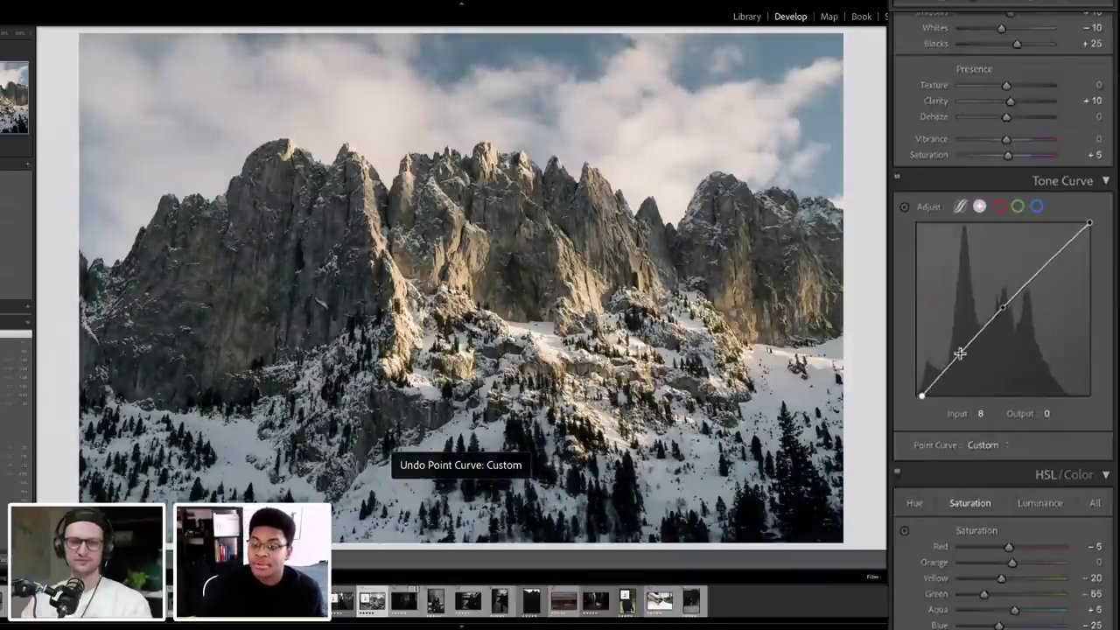
pyautogui.hotkey('ctrl', 'z')
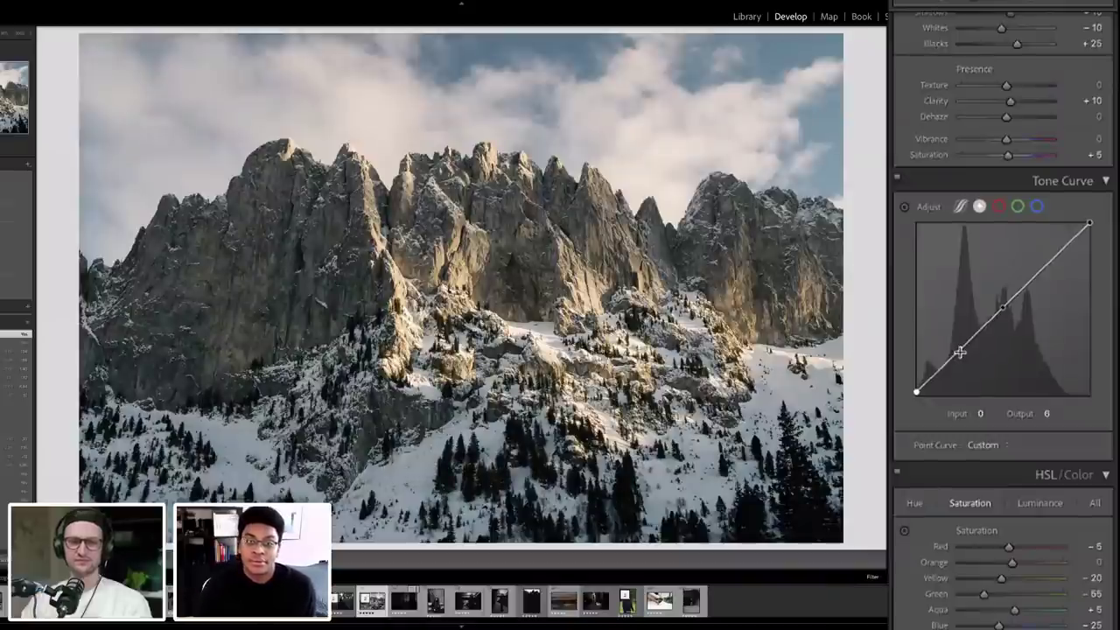
# Step: Try a shadow point at 69/72 and the midtone point at 129/126 on the tone curve, undoing each
pyautogui.moveTo(960, 353)
pyautogui.mouseDown()
pyautogui.moveTo(959, 372)
pyautogui.moveTo(962, 345)
pyautogui.mouseUp()
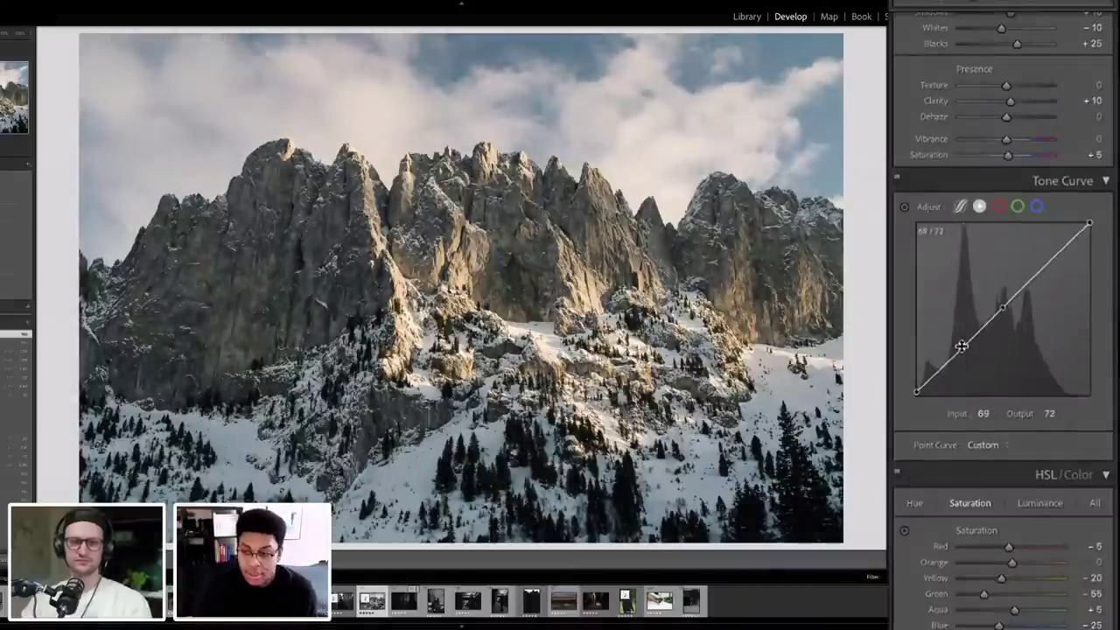
pyautogui.hotkey('ctrl', 'z')
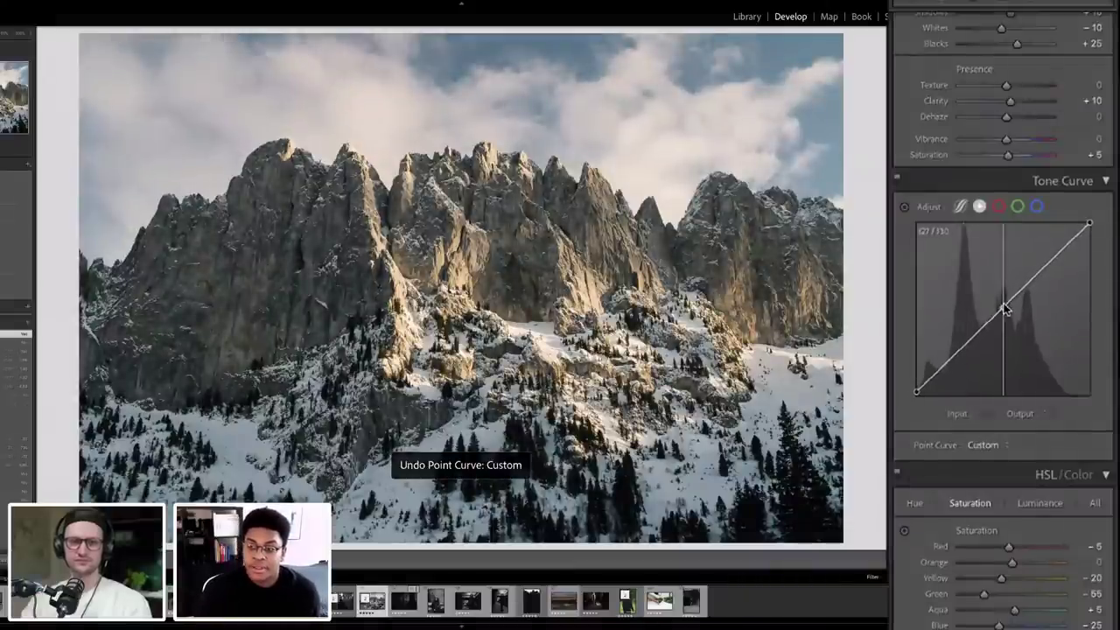
pyautogui.moveTo(1004, 308); pyautogui.dragTo(1003, 310)
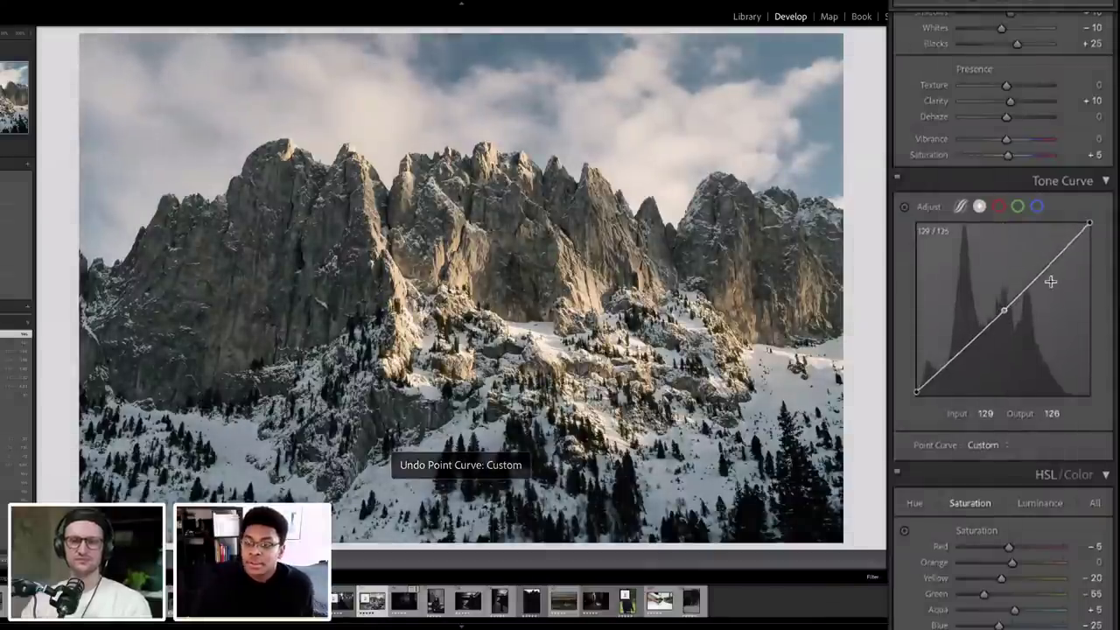
pyautogui.hotkey('ctrl', 'z')
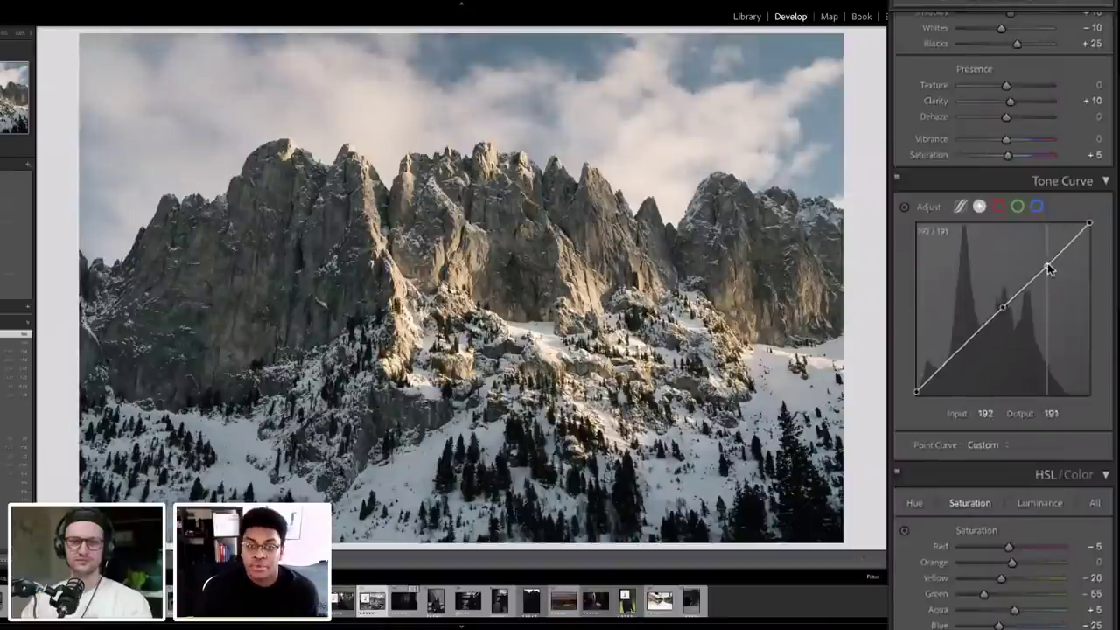
# Step: Try a highlight point at input 191, output 198 on the tone curve, and undo it
pyautogui.click(1048, 264)
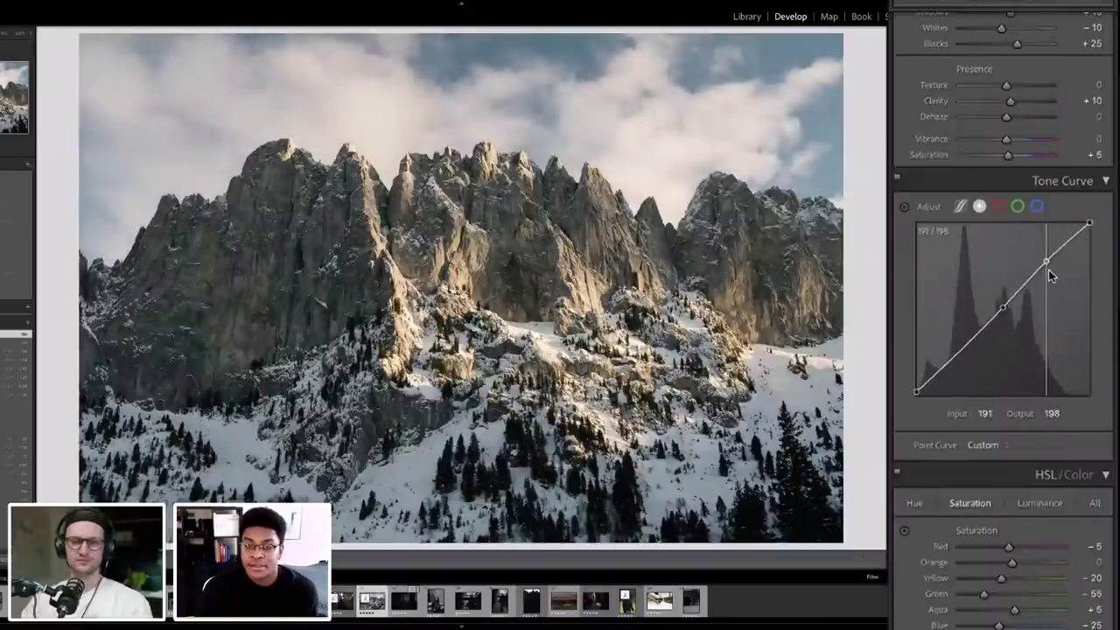
pyautogui.moveTo(1047, 264)
pyautogui.mouseDown()
pyautogui.moveTo(1047, 255)
pyautogui.moveTo(1051, 272)
pyautogui.moveTo(1049, 263)
pyautogui.mouseUp()
pyautogui.hotkey('ctrl', 'z')
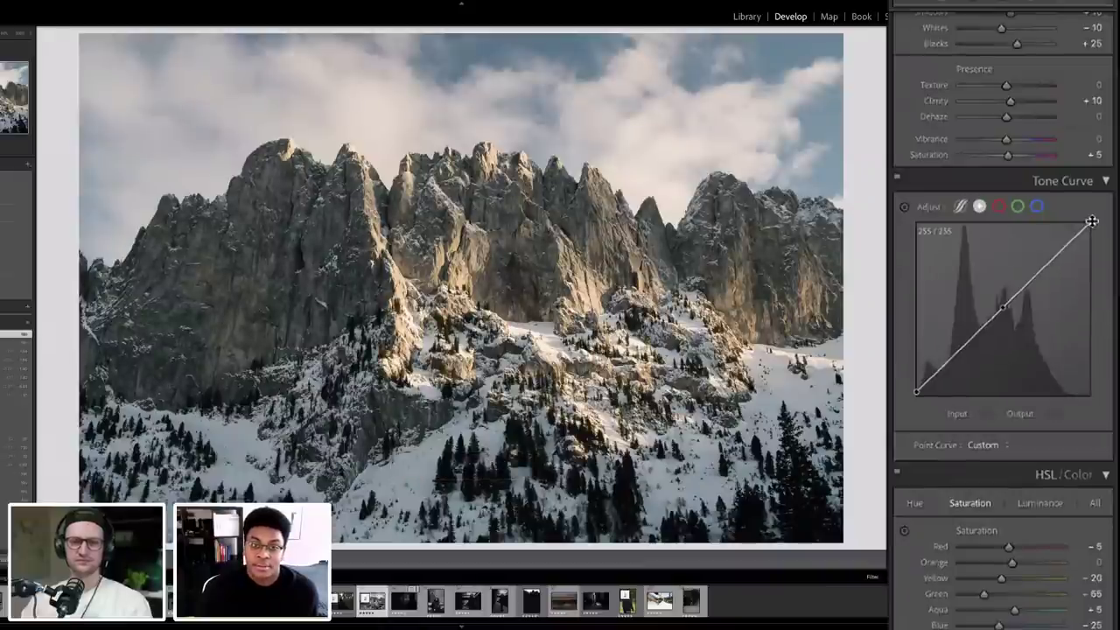
# Step: Try lowering the tone curve's white point to output 250 and return it to output 255
pyautogui.moveTo(1091, 224)
pyautogui.mouseDown()
pyautogui.moveTo(1106, 237)
pyautogui.moveTo(1092, 223)
pyautogui.mouseUp()
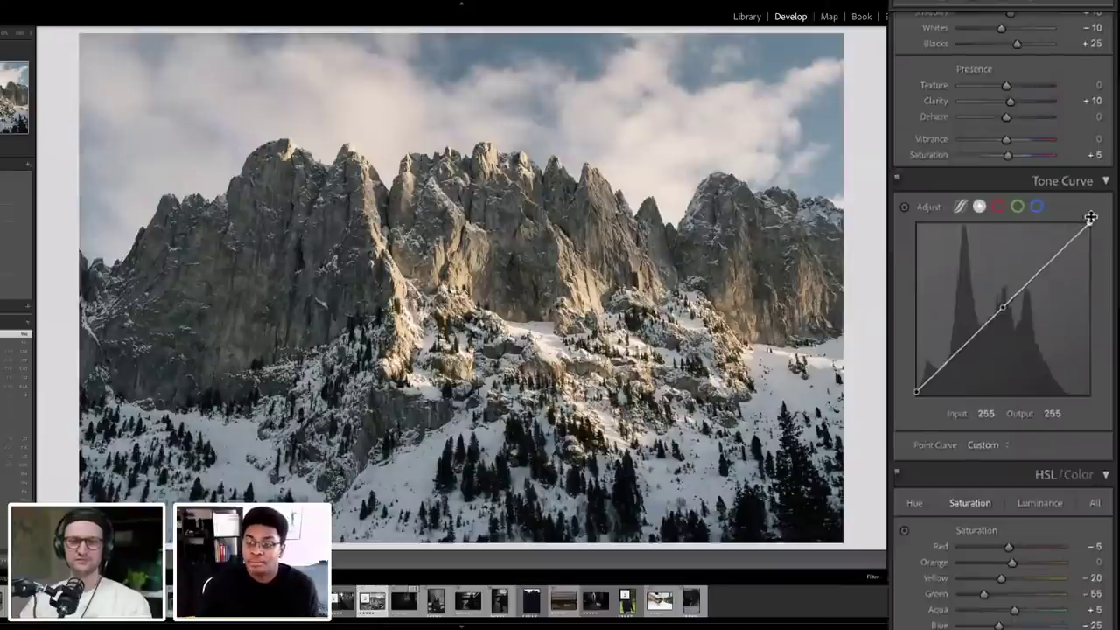
pyautogui.moveTo(1090, 226); pyautogui.dragTo(1091, 224)
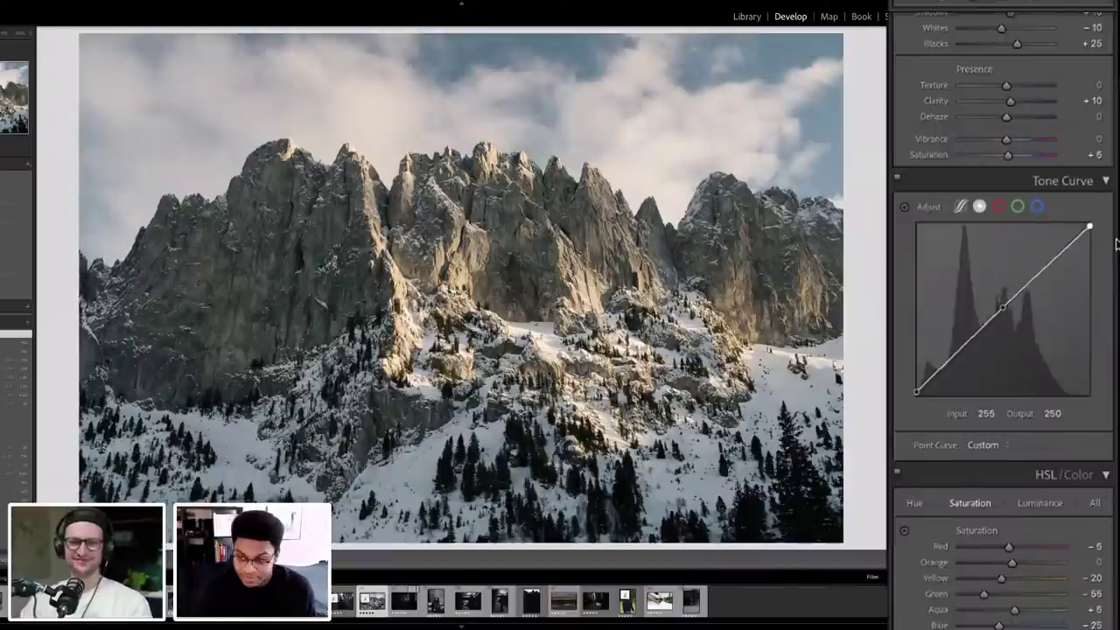
pyautogui.moveTo(1090, 225); pyautogui.dragTo(1090, 224)
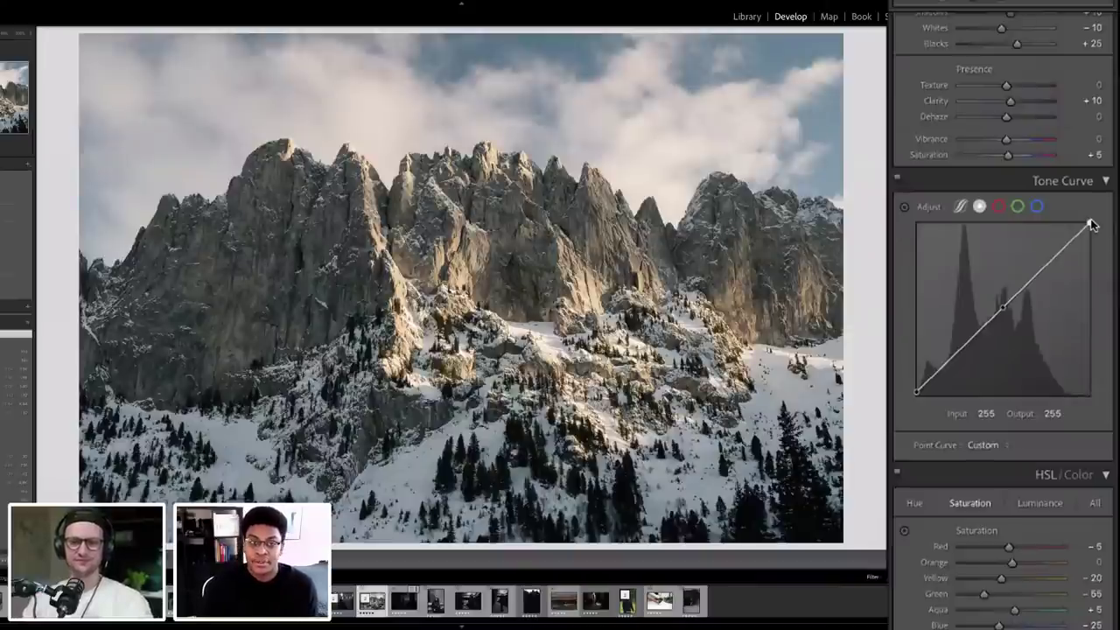
# Step: Try an S-curve on the tone curve with a shadow point at 64/56 and a highlight point at 190/204
pyautogui.click(960, 351)
pyautogui.click(1044, 265)
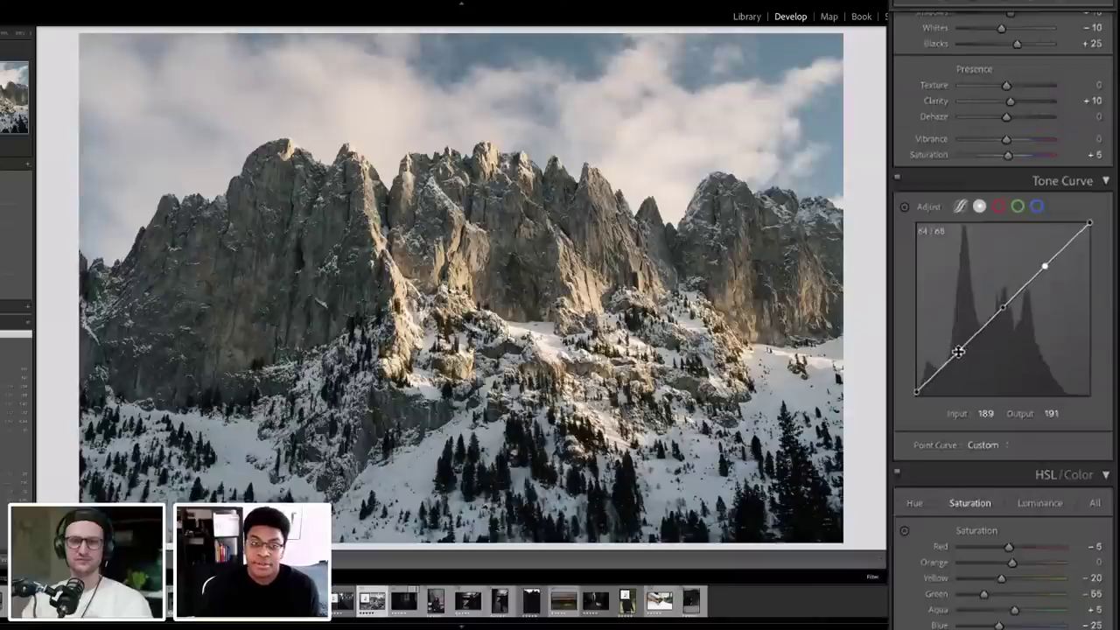
pyautogui.moveTo(959, 353); pyautogui.dragTo(959, 363)
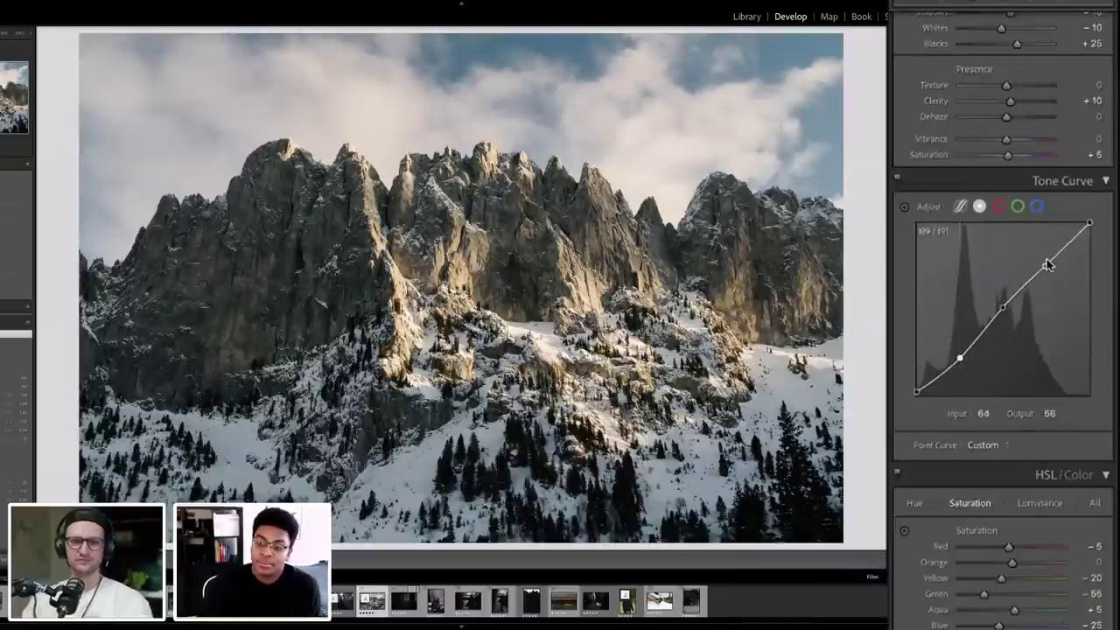
pyautogui.moveTo(1044, 264); pyautogui.dragTo(1046, 252)
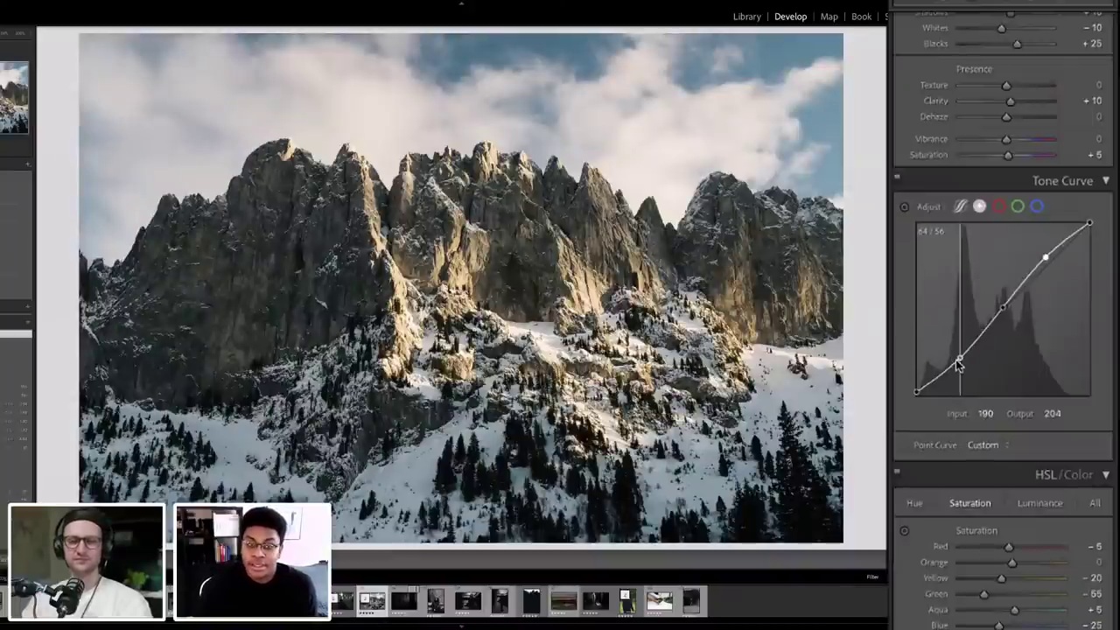
# Step: Try the tone curve's shadow point at 51/43 and its midtone point at 121/131
pyautogui.moveTo(959, 366); pyautogui.dragTo(948, 377)
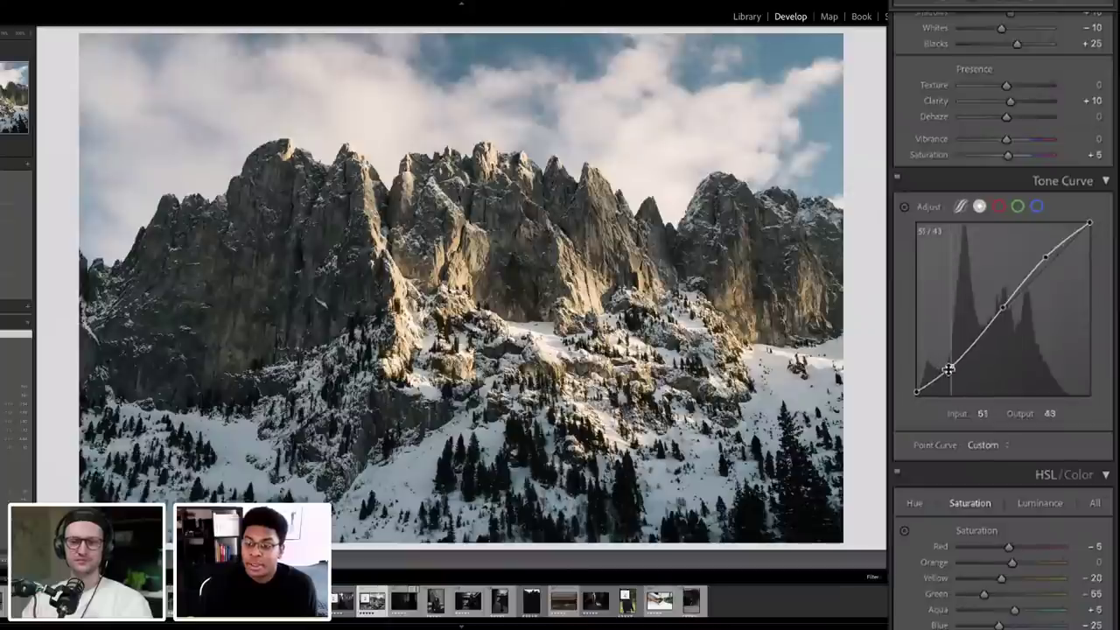
pyautogui.click(1000, 310)
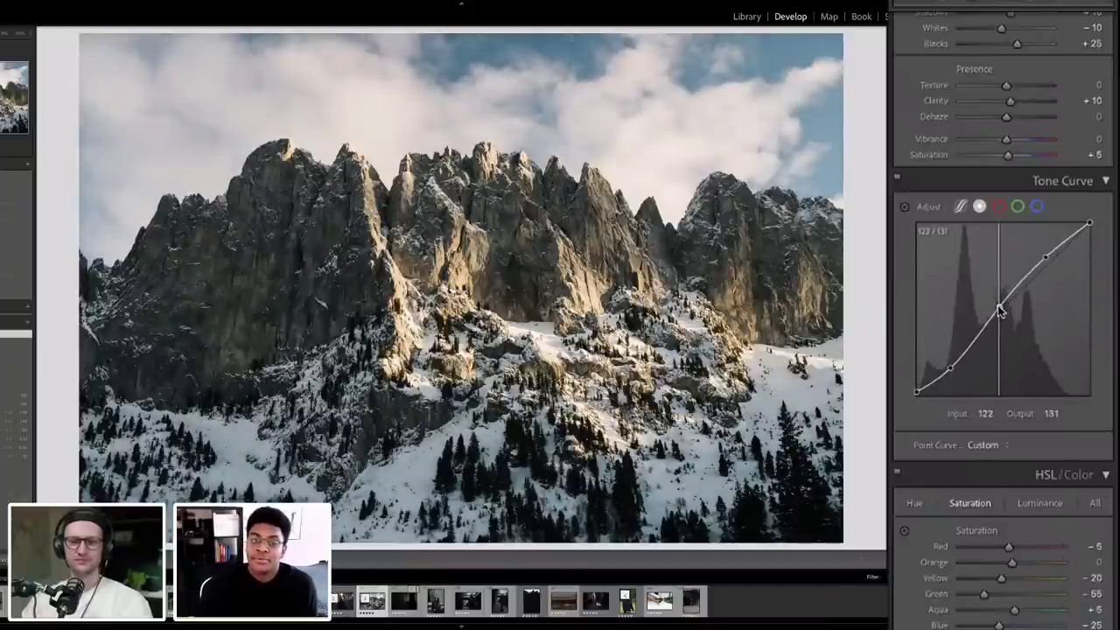
pyautogui.moveTo(999, 310); pyautogui.dragTo(998, 306)
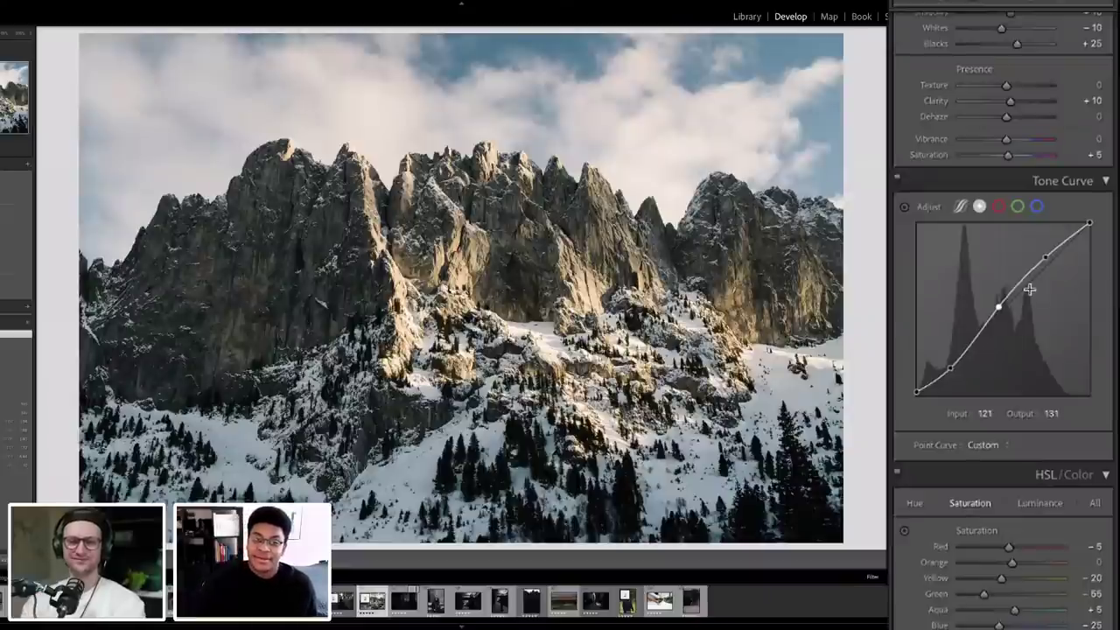
# Step: Undo the S-curve changes to the tone curve's shadow, midtone and highlight points
pyautogui.hotkey('ctrl', 'z')
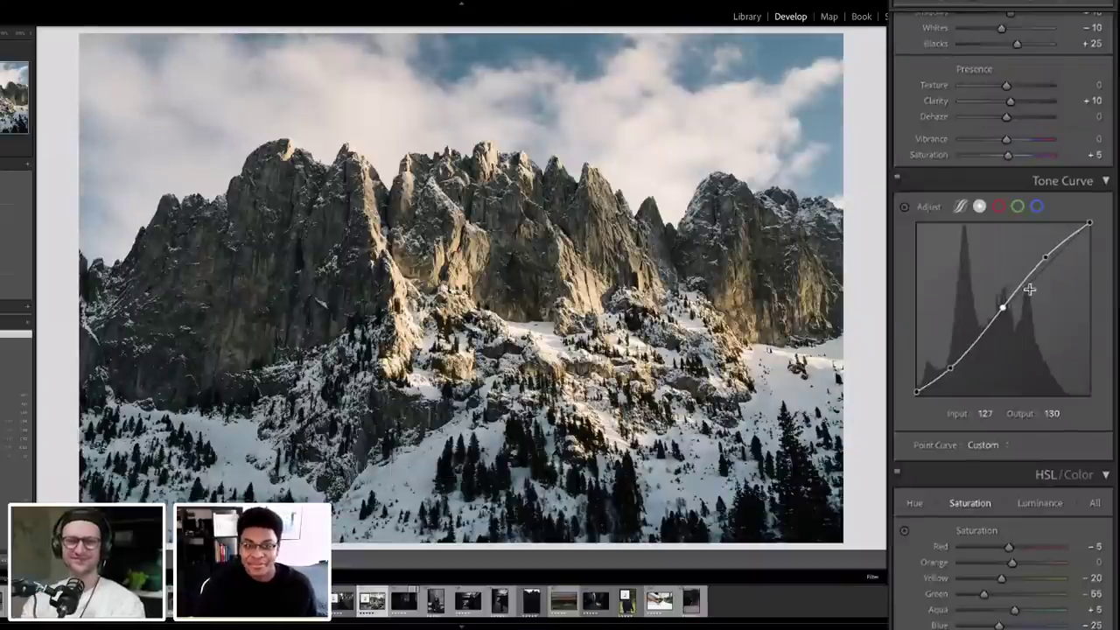
pyautogui.hotkey('ctrl', 'z')
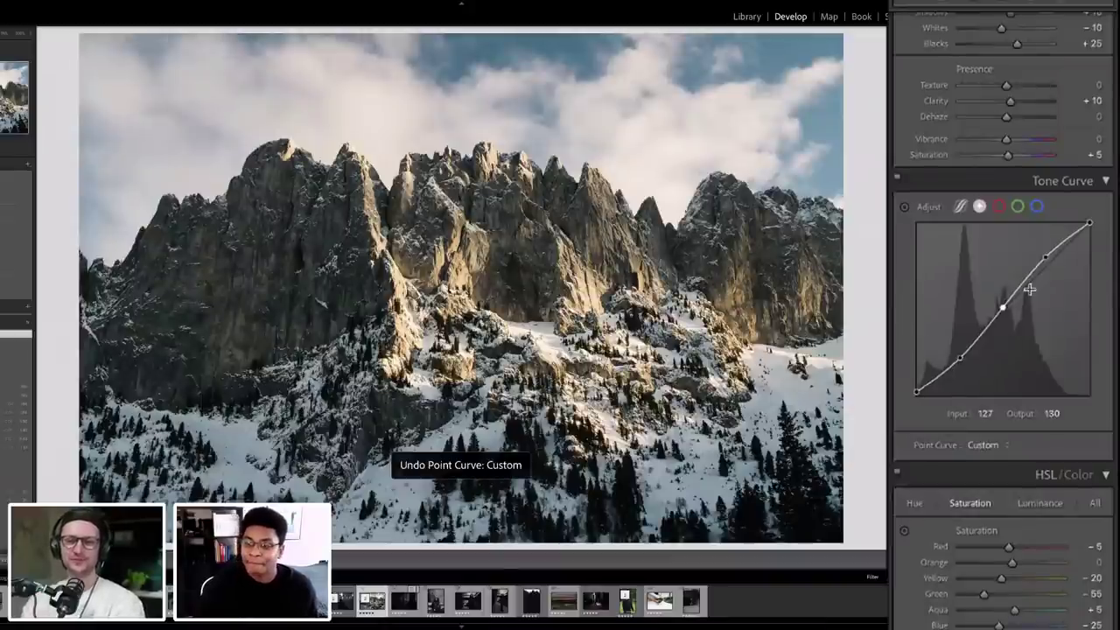
pyautogui.hotkey('ctrl', 'z')
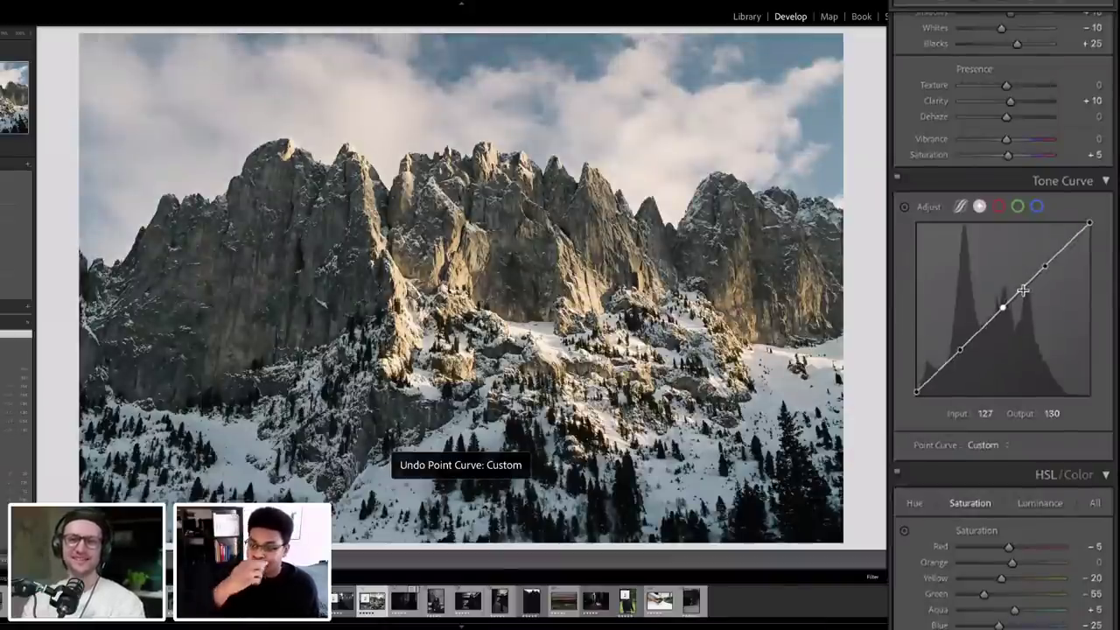
pyautogui.hotkey('ctrl', 'z')
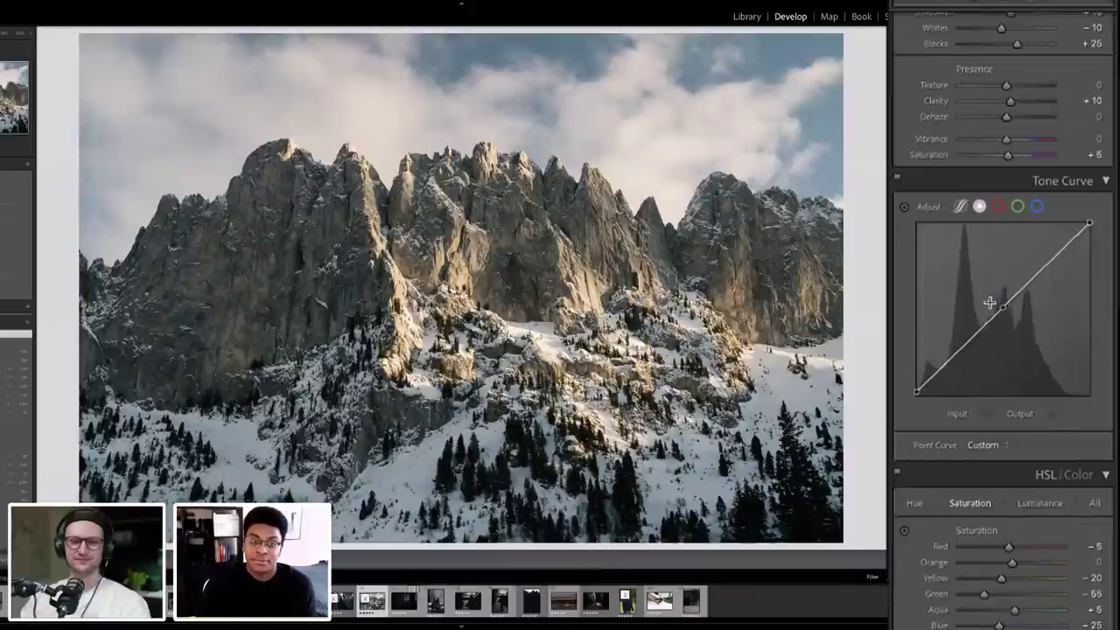
# Step: Examine the tone curve's separate red, green and blue channel curves
pyautogui.click(1000, 209)
pyautogui.click(982, 207)
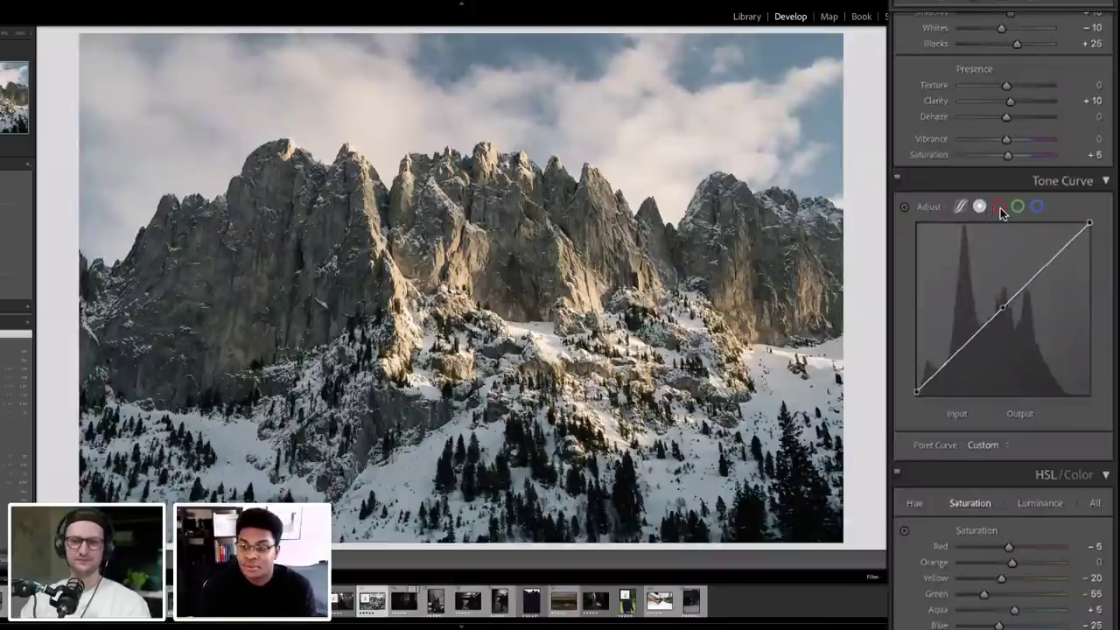
pyautogui.click(1000, 208)
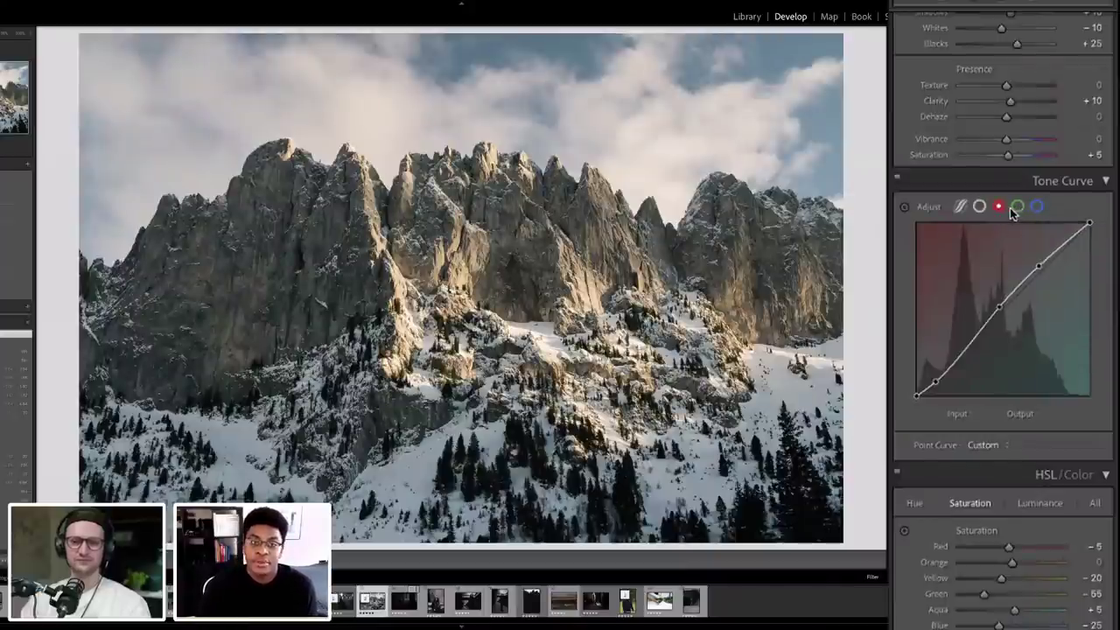
pyautogui.click(1018, 207)
pyautogui.click(1036, 207)
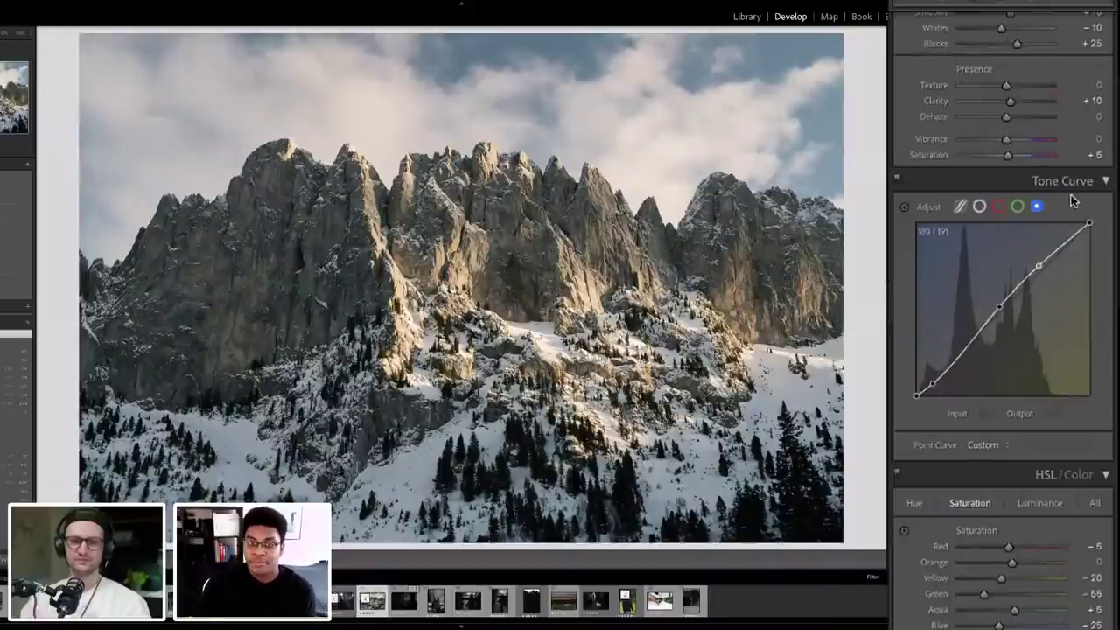
pyautogui.click(1014, 207)
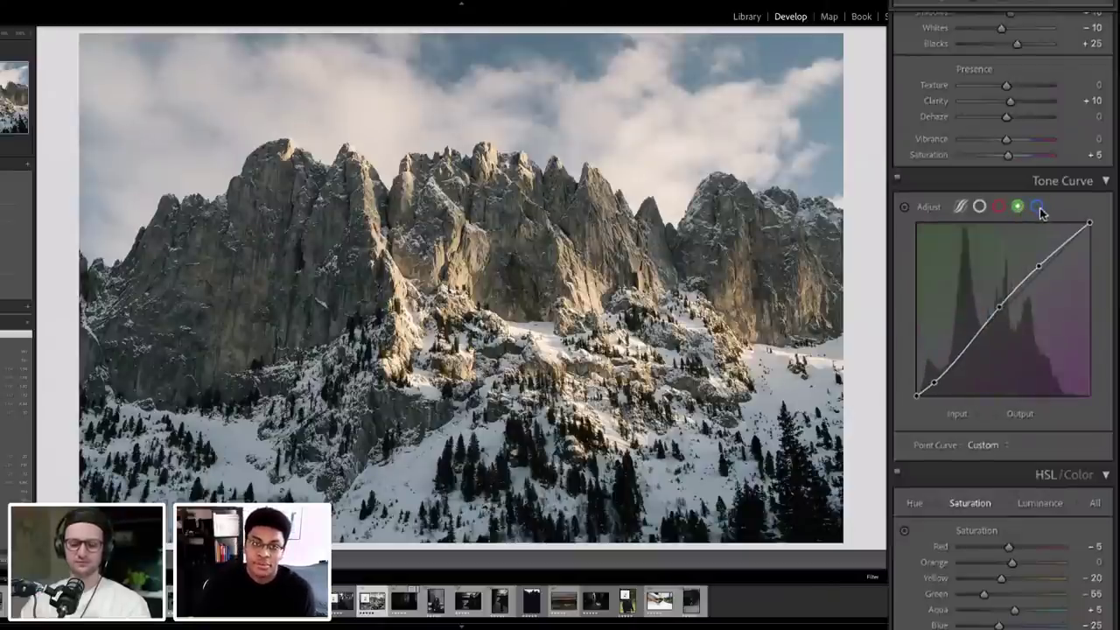
pyautogui.click(1037, 207)
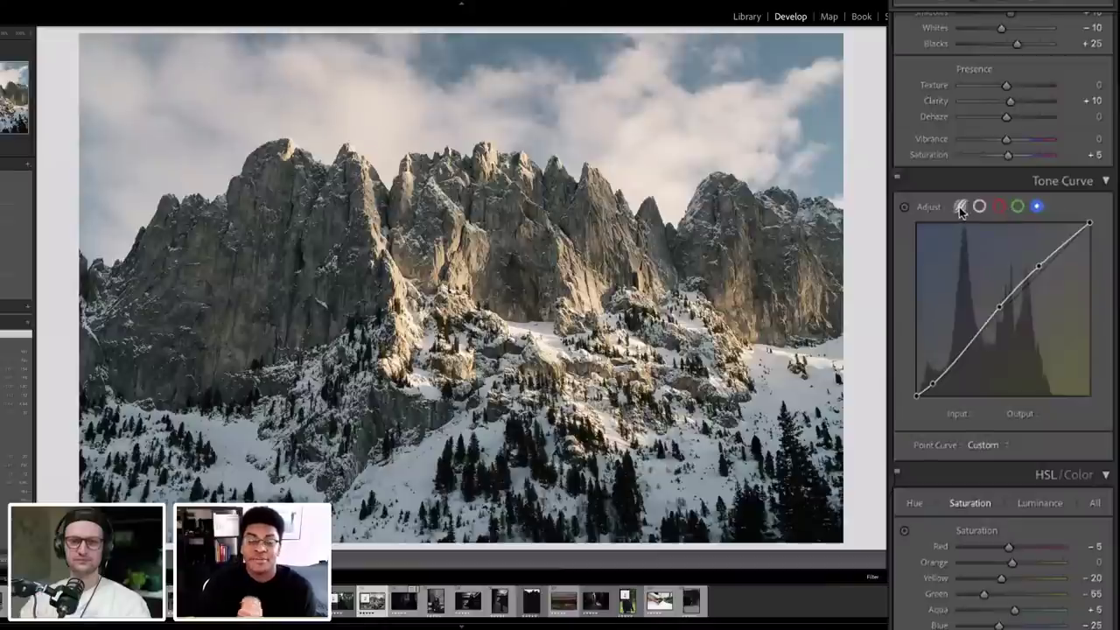
# Step: Show the parametric tone curve, try adjusting its Lights region, and undo the change
pyautogui.click(960, 207)
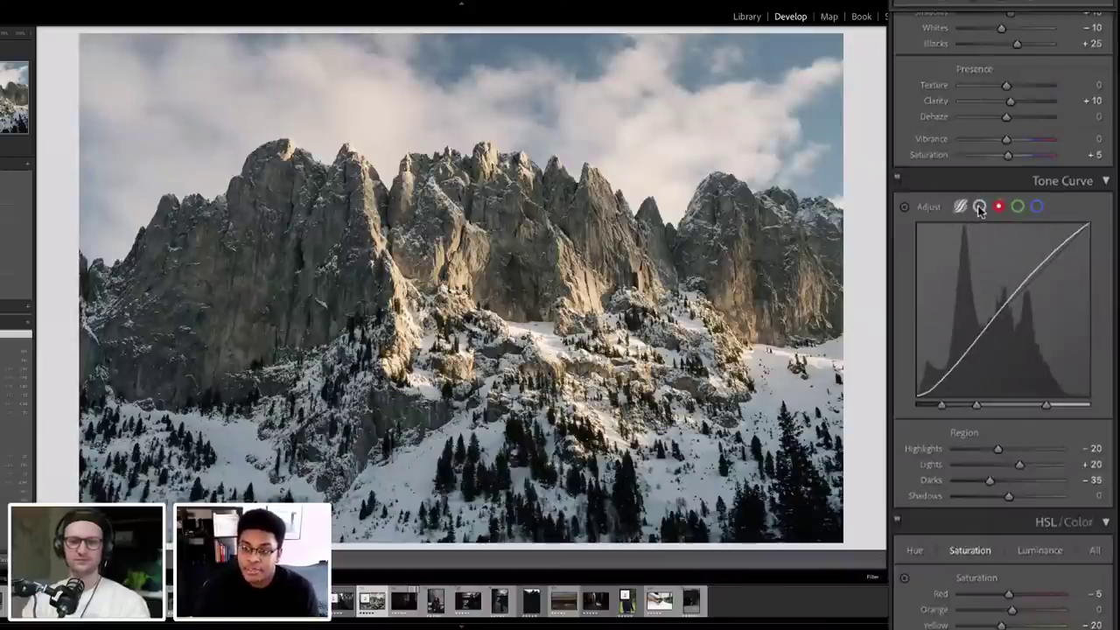
pyautogui.click(979, 206)
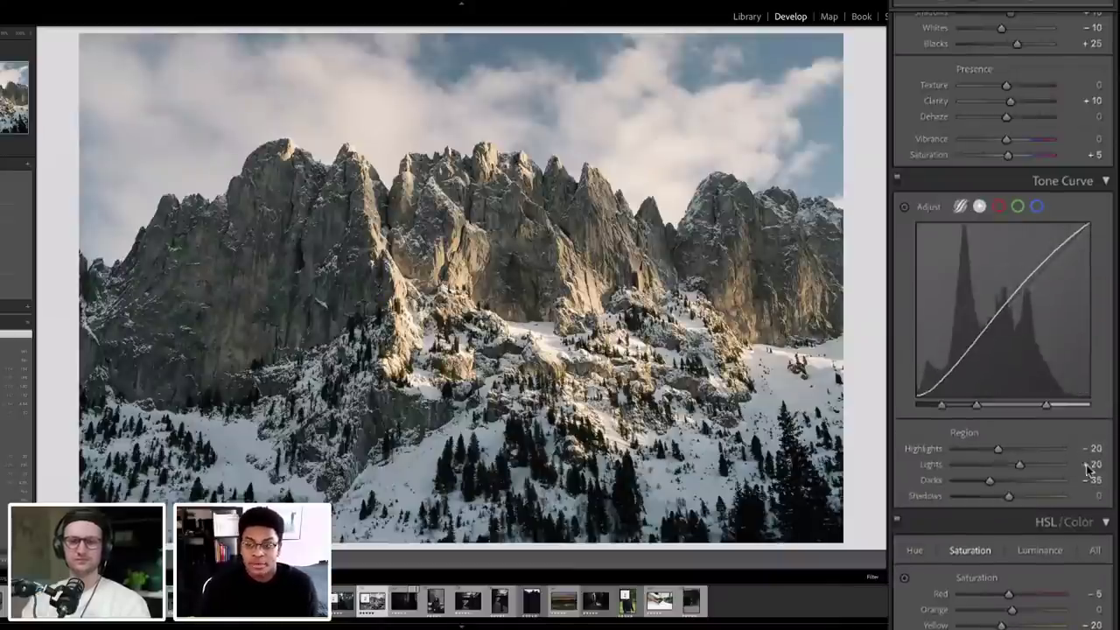
pyautogui.moveTo(1018, 463); pyautogui.dragTo(1020, 467)
pyautogui.hotkey('ctrl', 'z')
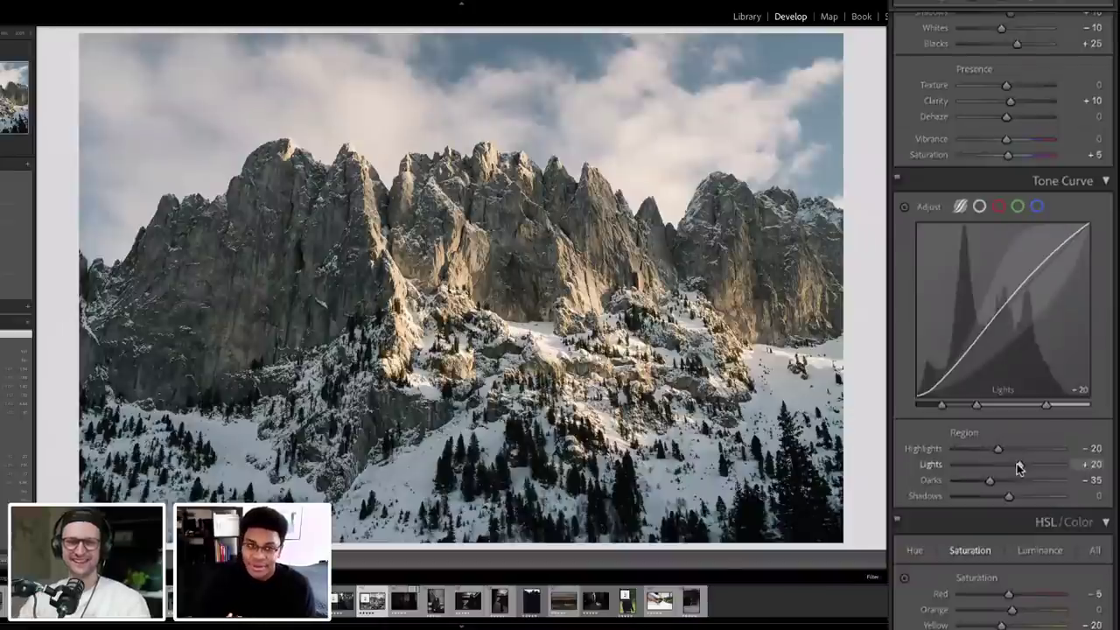
# Step: Try an overall Saturation of +30 in the Presence settings and undo it
pyautogui.scroll(-6, 1017, 469)
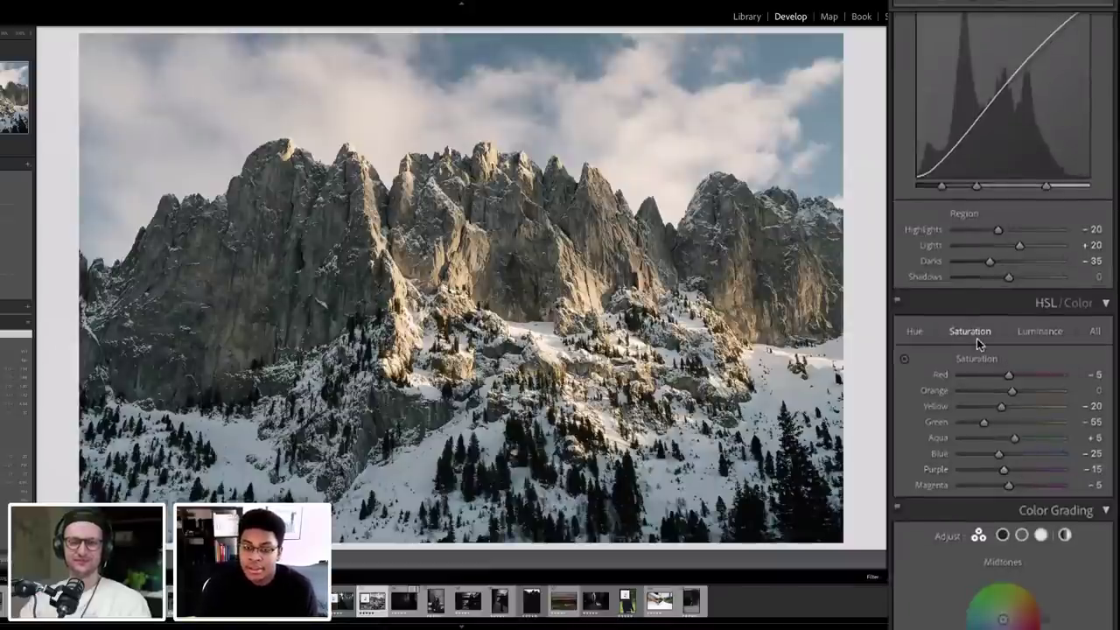
pyautogui.scroll(10, 976, 338)
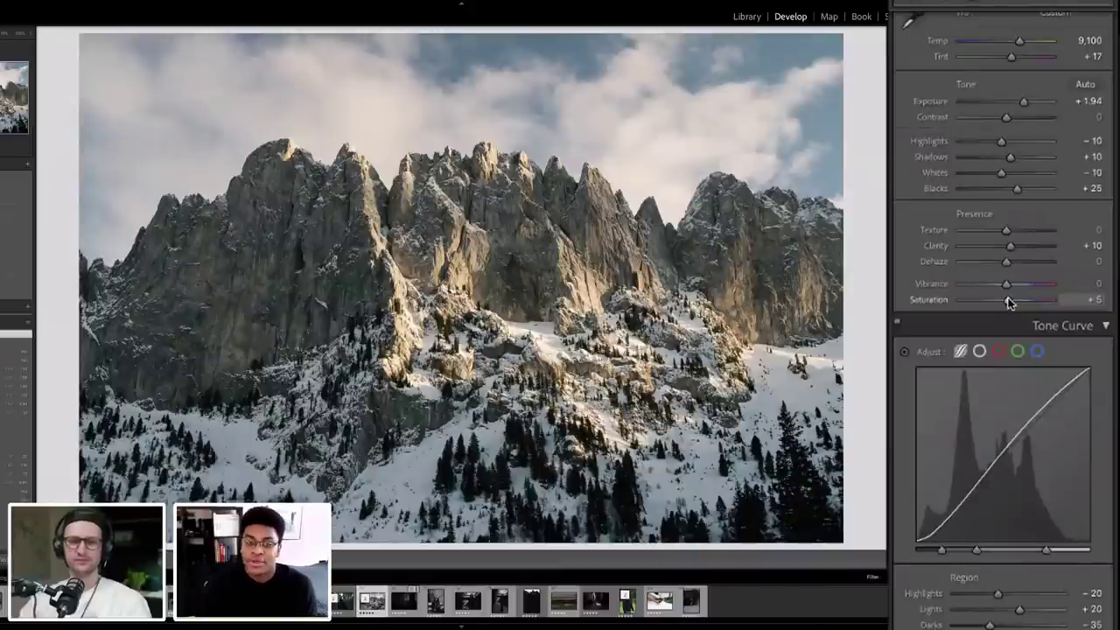
pyautogui.scroll(-1, 1011, 301)
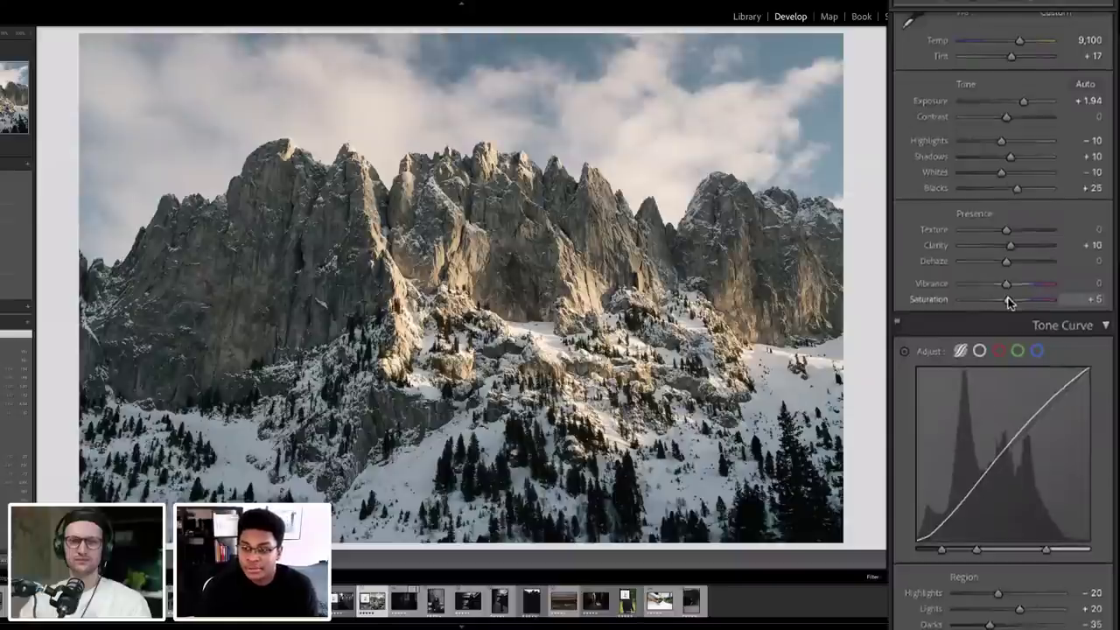
pyautogui.click(1019, 293)
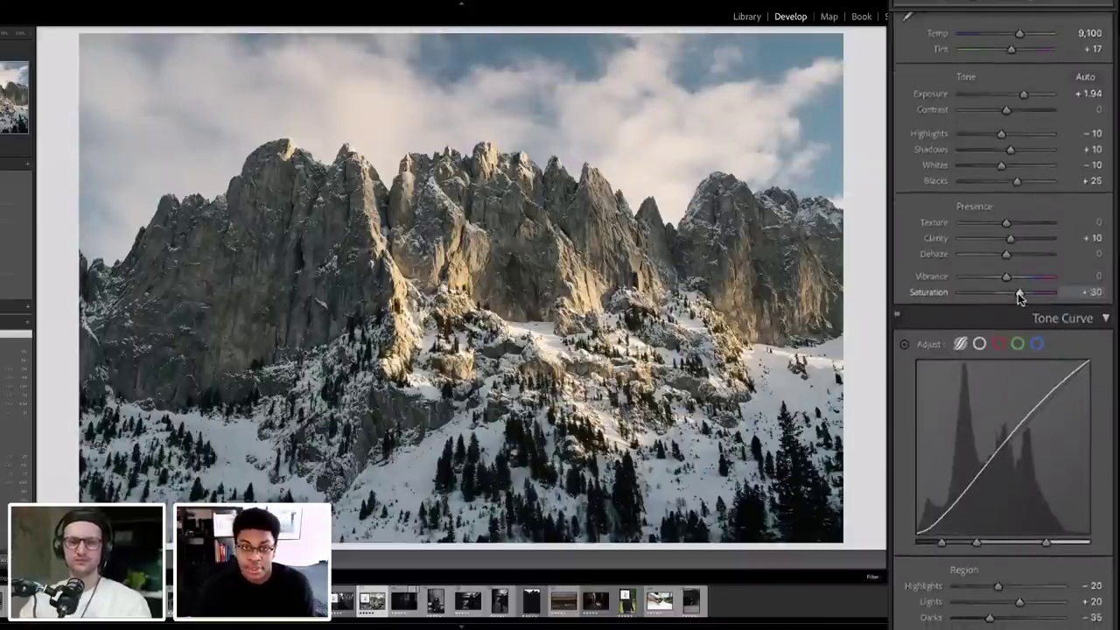
pyautogui.hotkey('ctrl', 'z')
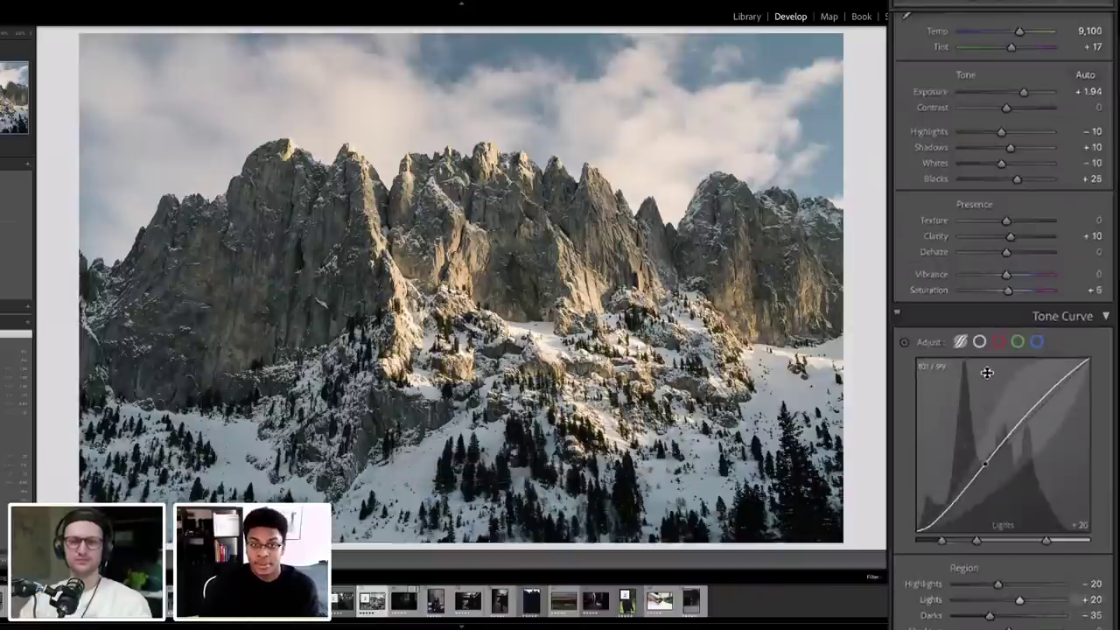
# Step: Raise the rock face's color saturation with the targeted adjustment tool, bringing Orange to +12 and Yellow to -9
pyautogui.scroll(-5, 984, 375)
pyautogui.scroll(-5, 987, 376)
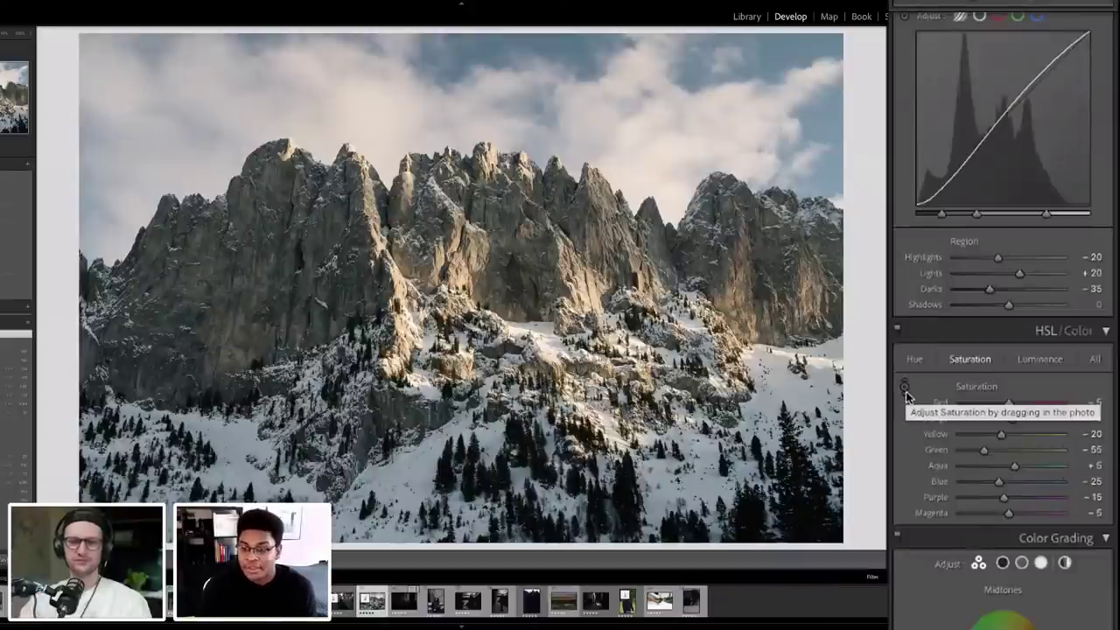
pyautogui.scroll(-1, 904, 386)
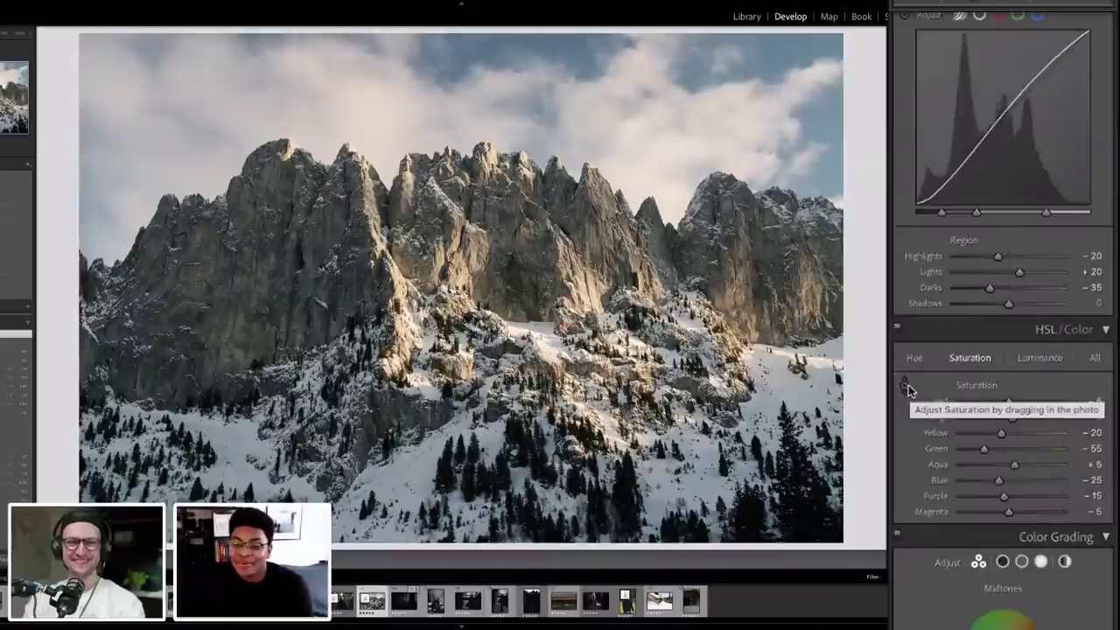
pyautogui.scroll(-1, 901, 393)
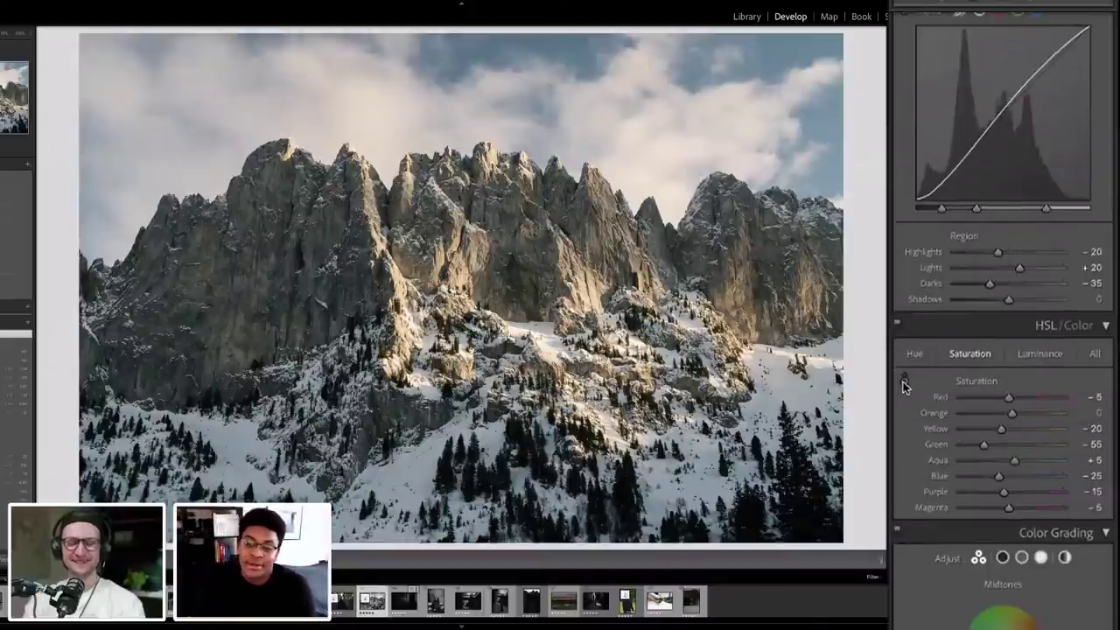
pyautogui.click(905, 386)
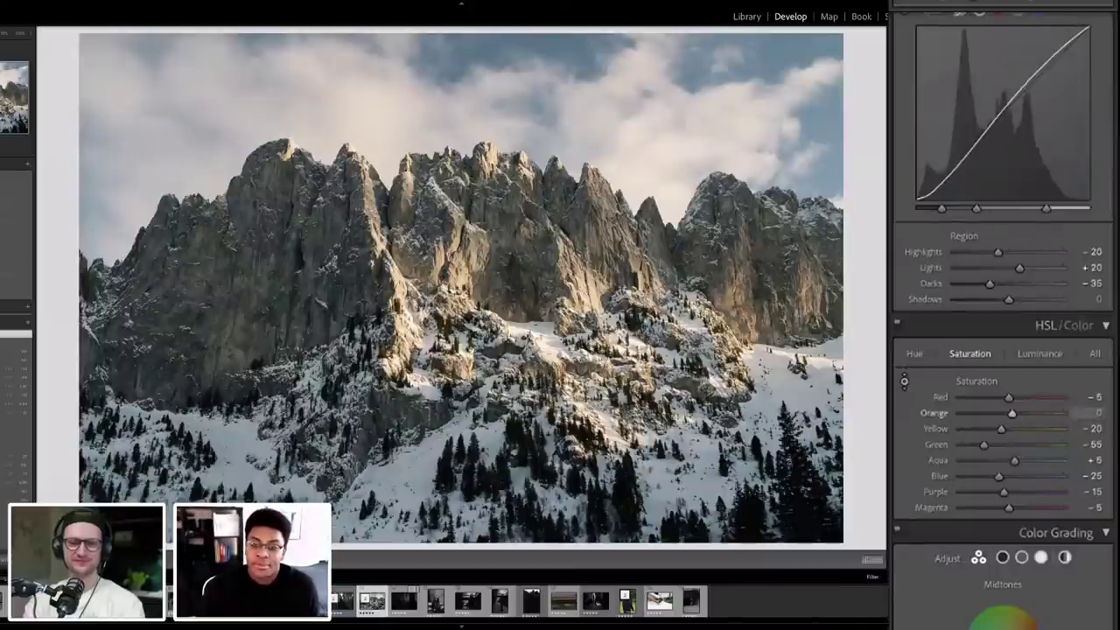
pyautogui.moveTo(525, 280); pyautogui.dragTo(525, 256)
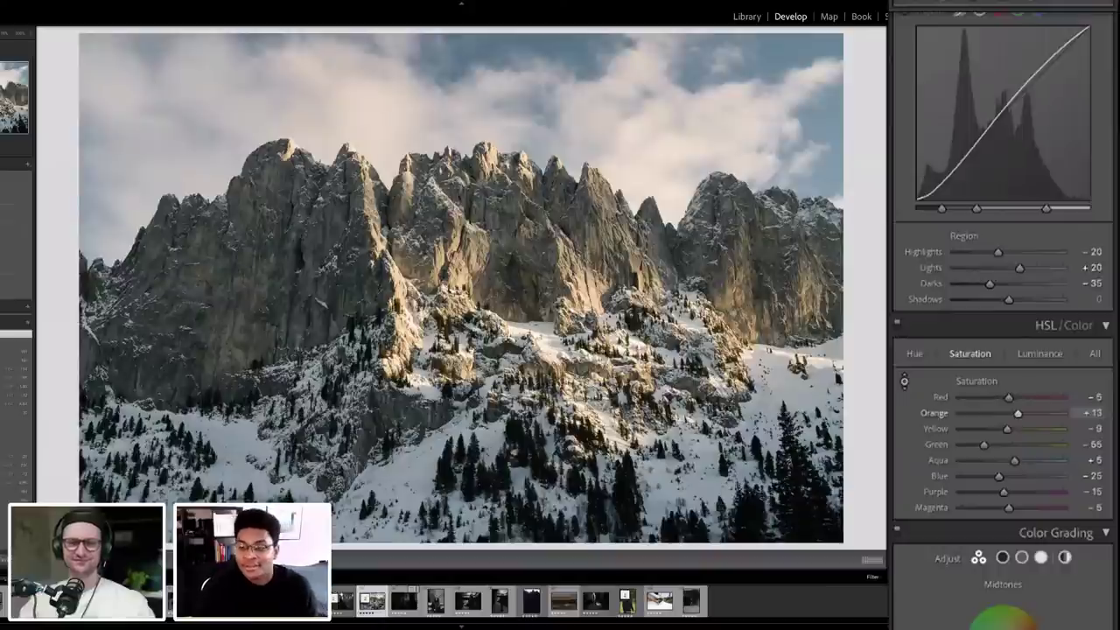
pyautogui.moveTo(525, 257); pyautogui.dragTo(525, 256)
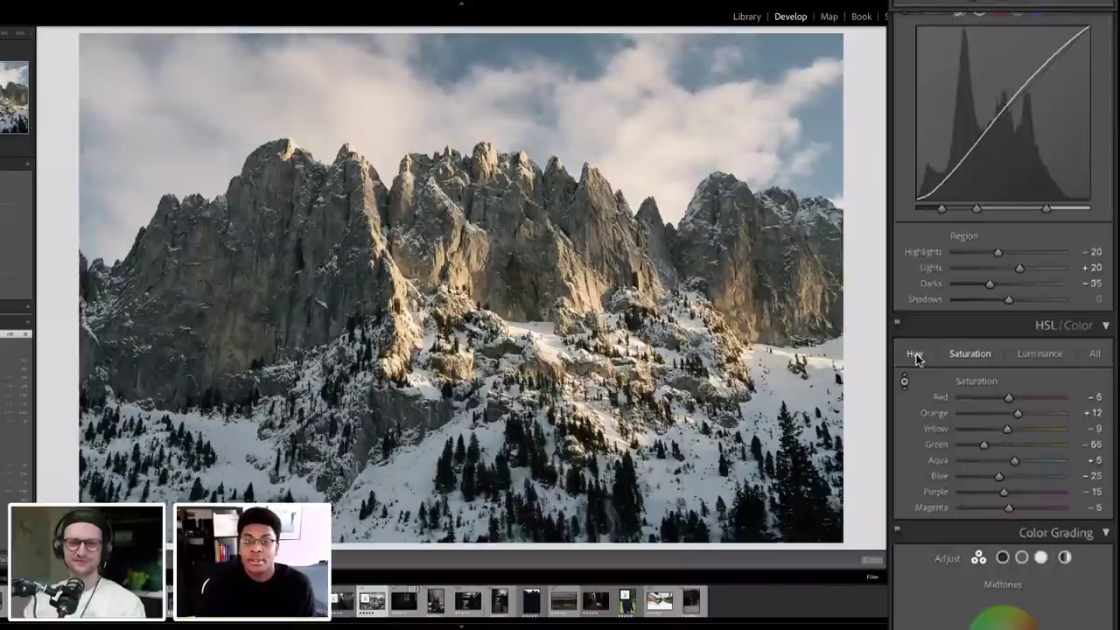
# Step: Examine the Color Grading, Detail, Lens Corrections and Transform settings of the mountain photo
pyautogui.scroll(-5, 963, 531)
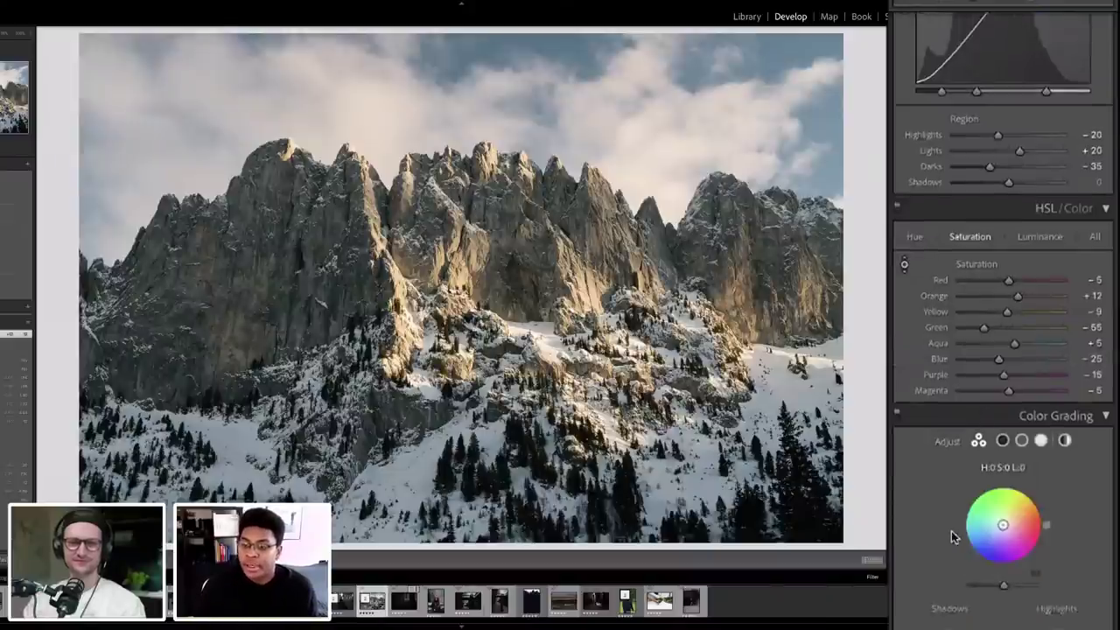
pyautogui.scroll(-4, 931, 420)
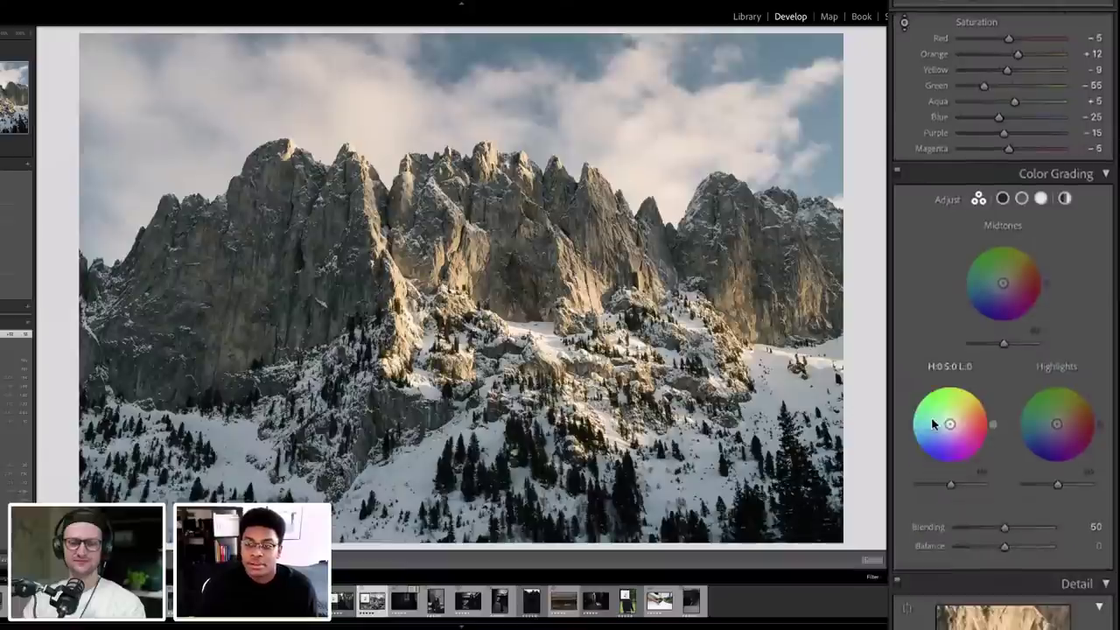
pyautogui.scroll(-8, 931, 419)
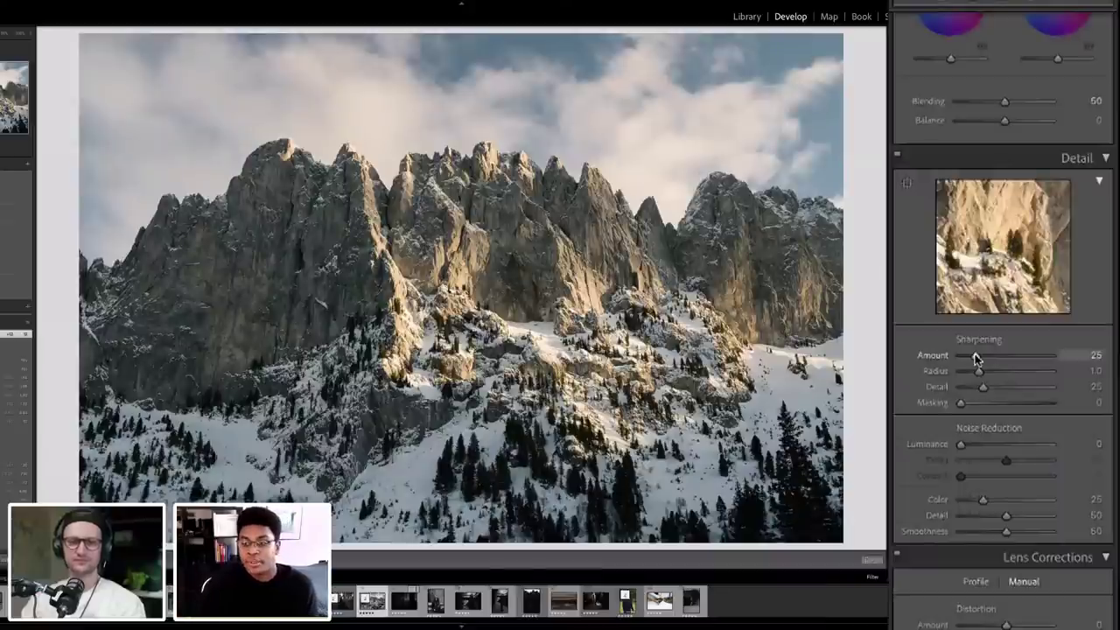
pyautogui.scroll(-5, 927, 429)
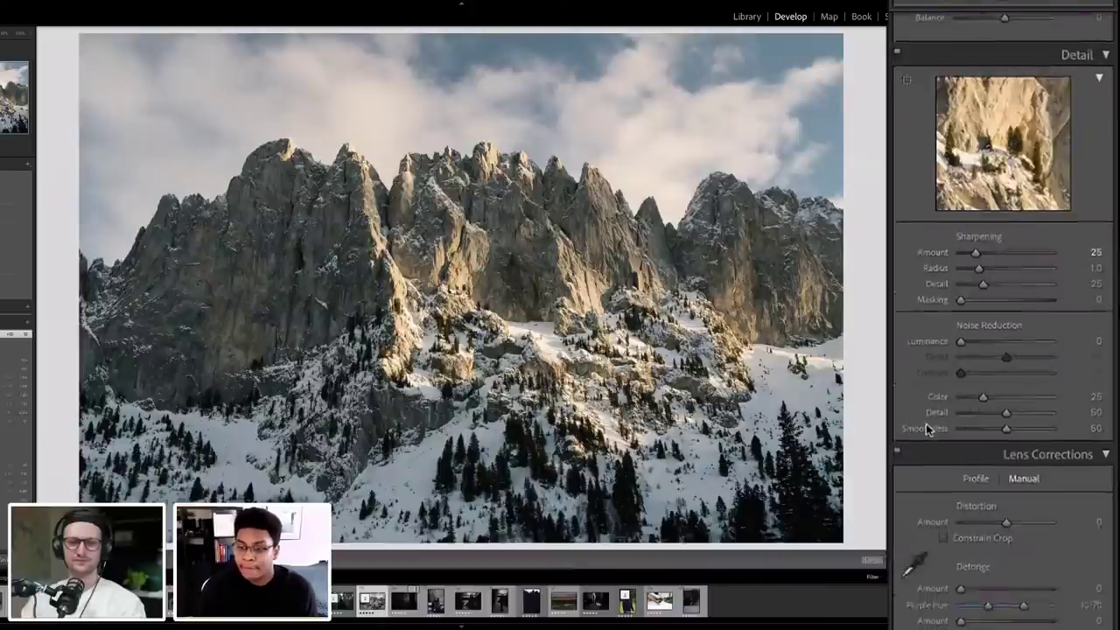
pyautogui.scroll(-1, 928, 428)
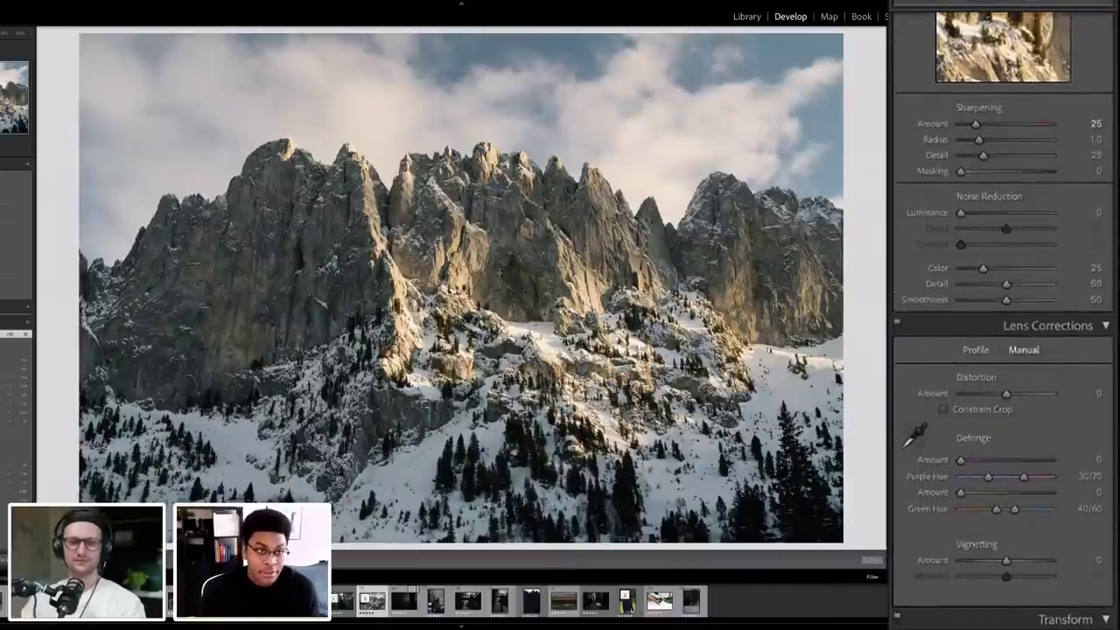
pyautogui.press('i')
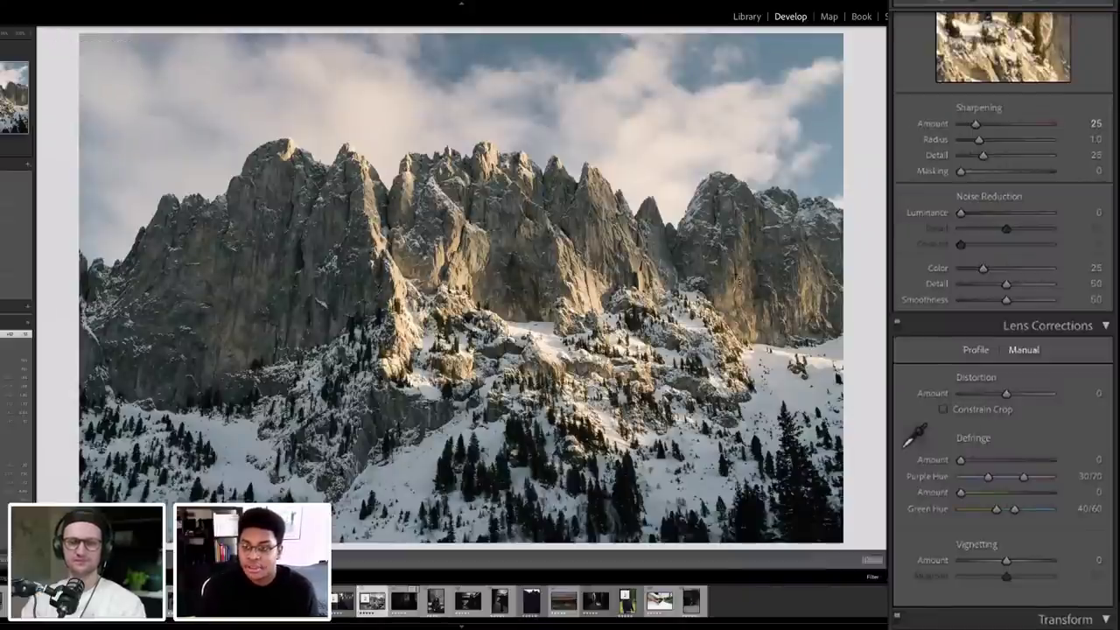
pyautogui.scroll(-3, 922, 306)
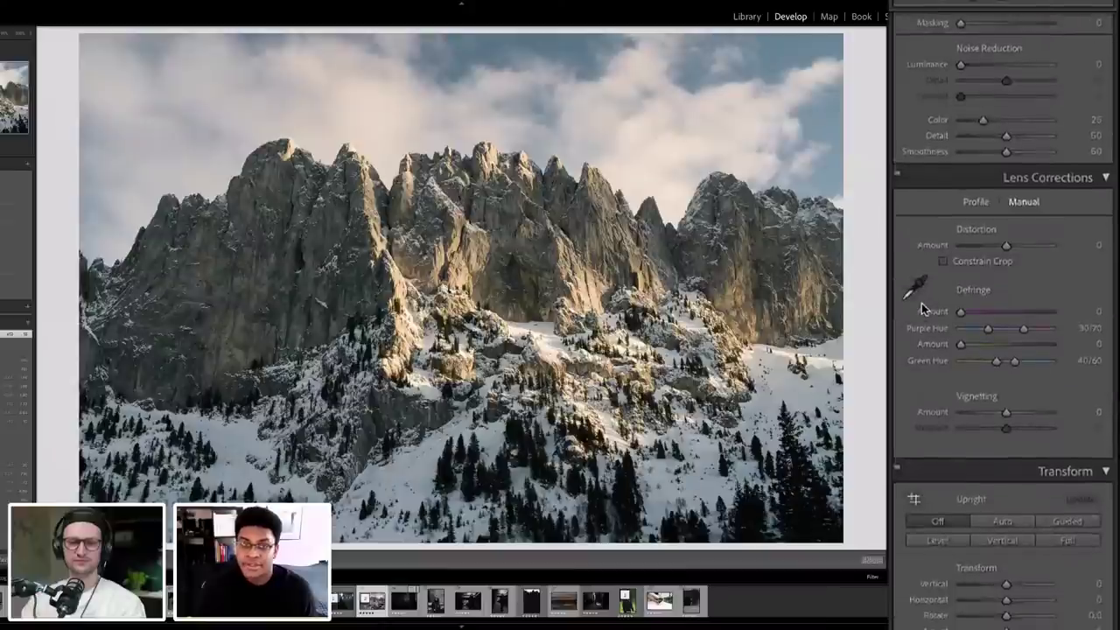
pyautogui.scroll(8, 925, 305)
pyautogui.scroll(2, 922, 306)
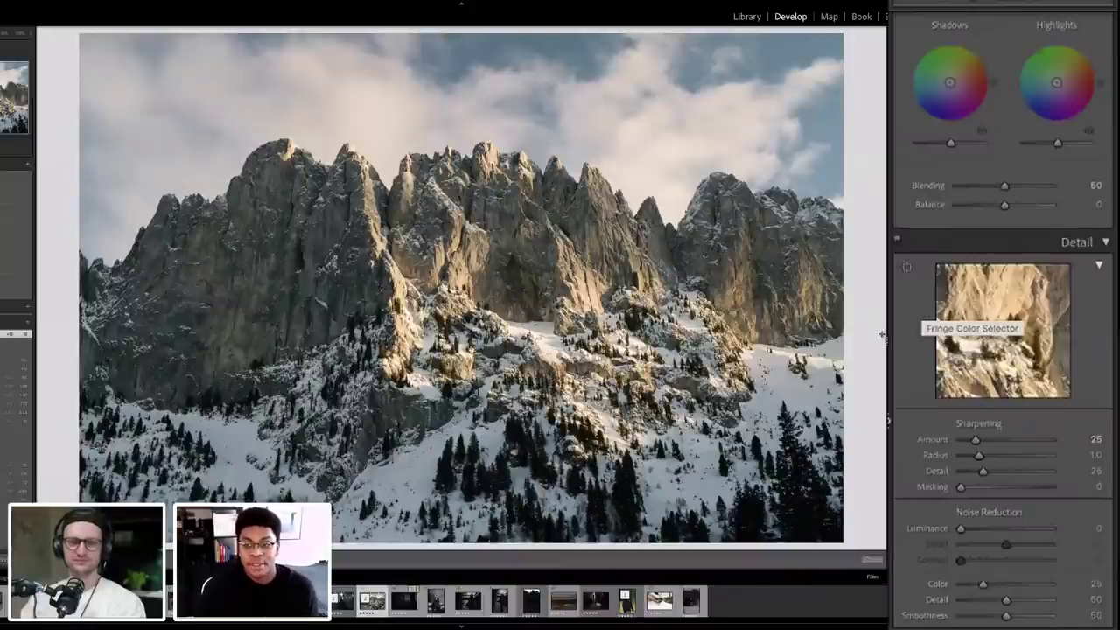
pyautogui.scroll(5, 957, 402)
pyautogui.scroll(10, 957, 401)
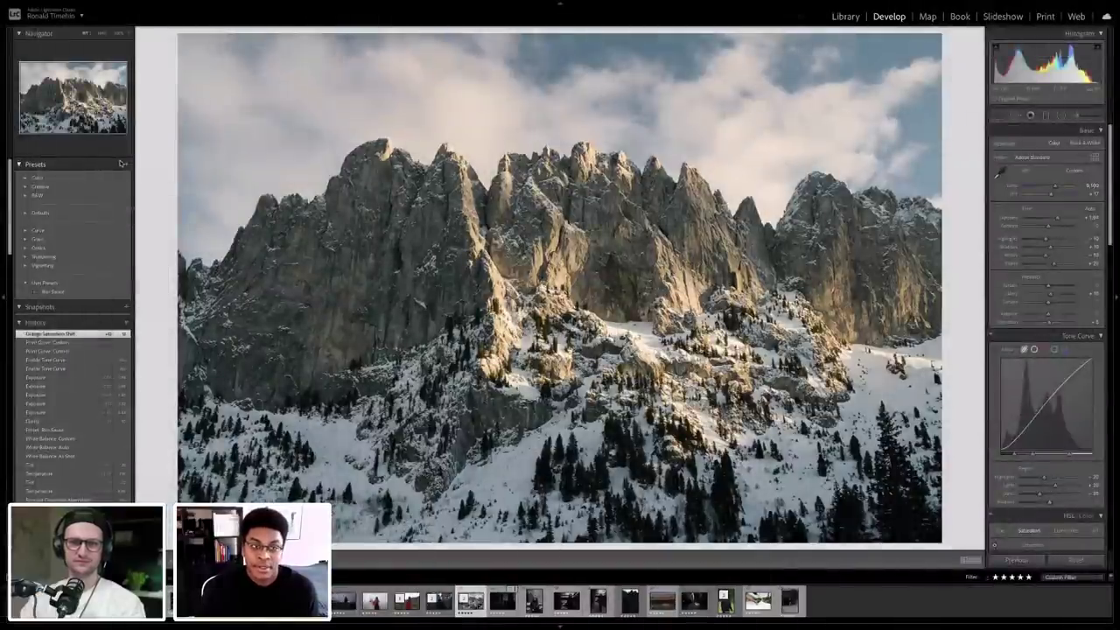
# Step: Review the options for a new develop preset without creating one, and view the available profiles in the Profile Browser
pyautogui.click(127, 165)
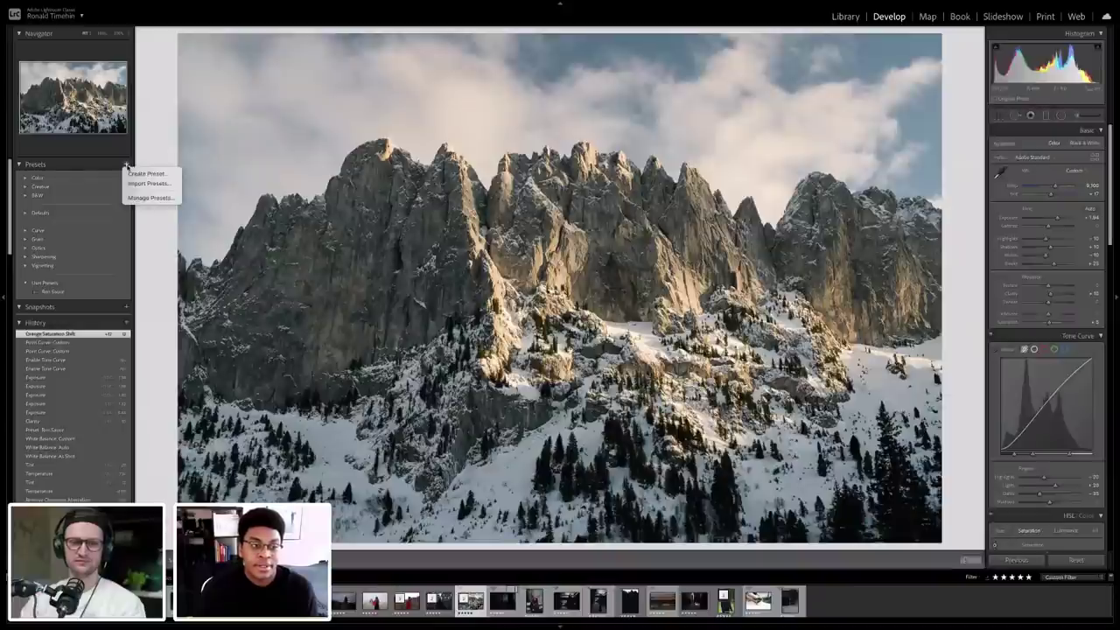
pyautogui.click(140, 173)
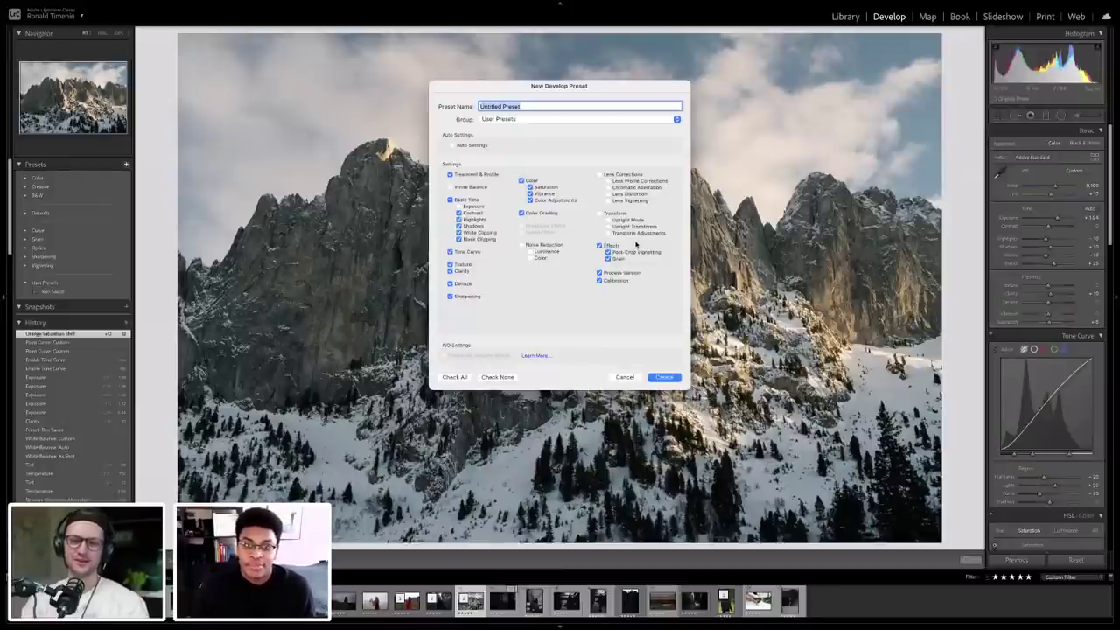
pyautogui.click(623, 378)
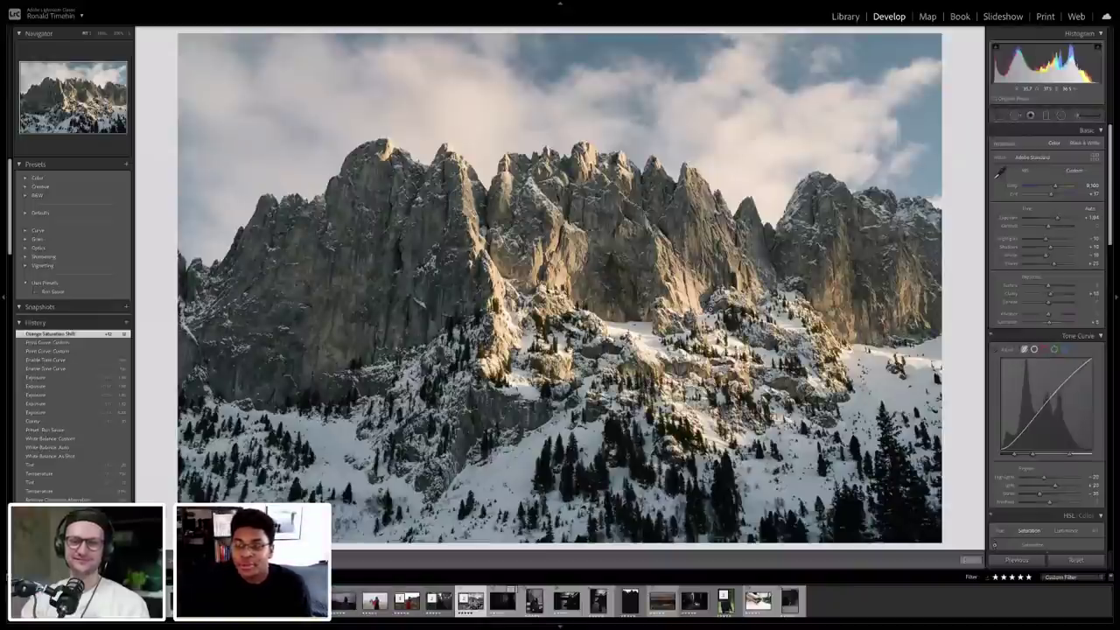
pyautogui.click(1095, 158)
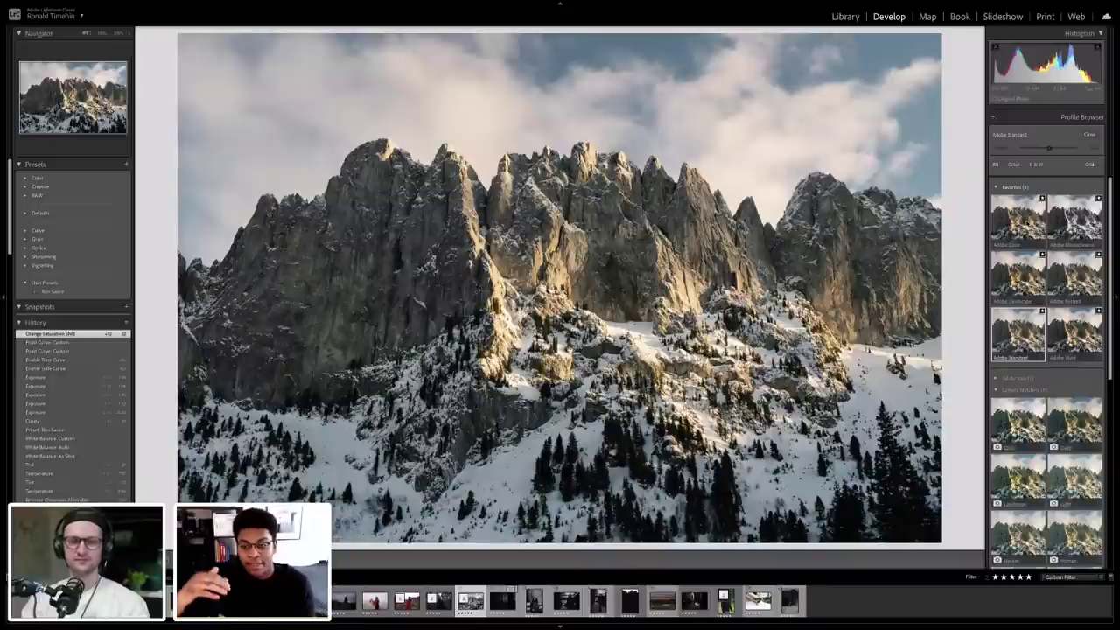
pyautogui.click(1089, 134)
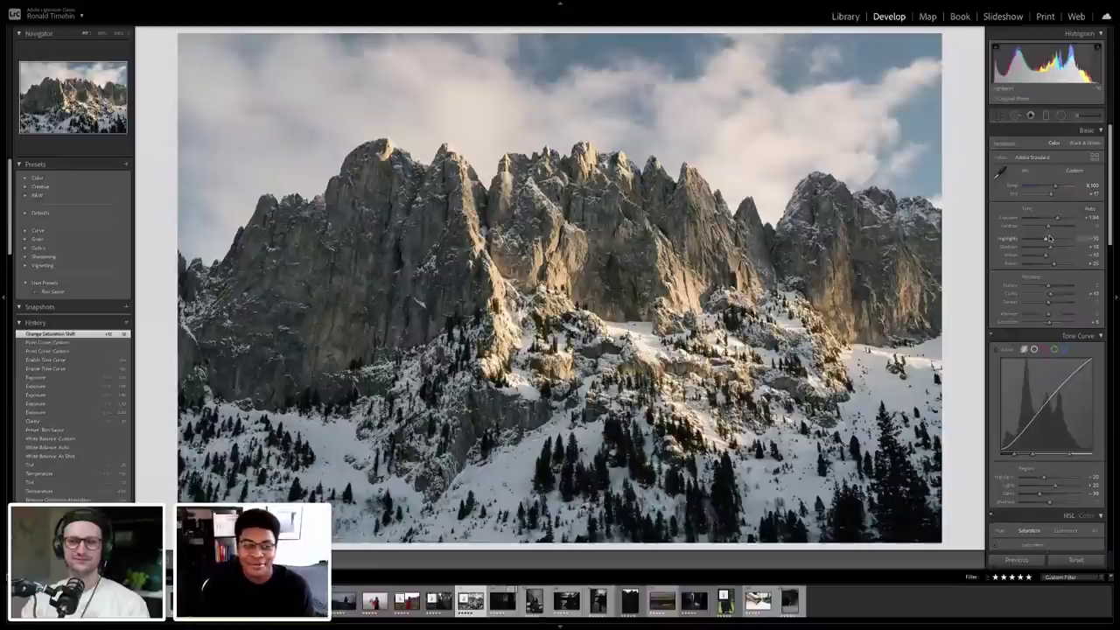
# Step: Color grade the shadows blue (Hue 247, Saturation 11), the midtones warm yellow, and the highlights yellow-orange (Hue 42, Saturation 11)
pyautogui.scroll(-3, 1027, 329)
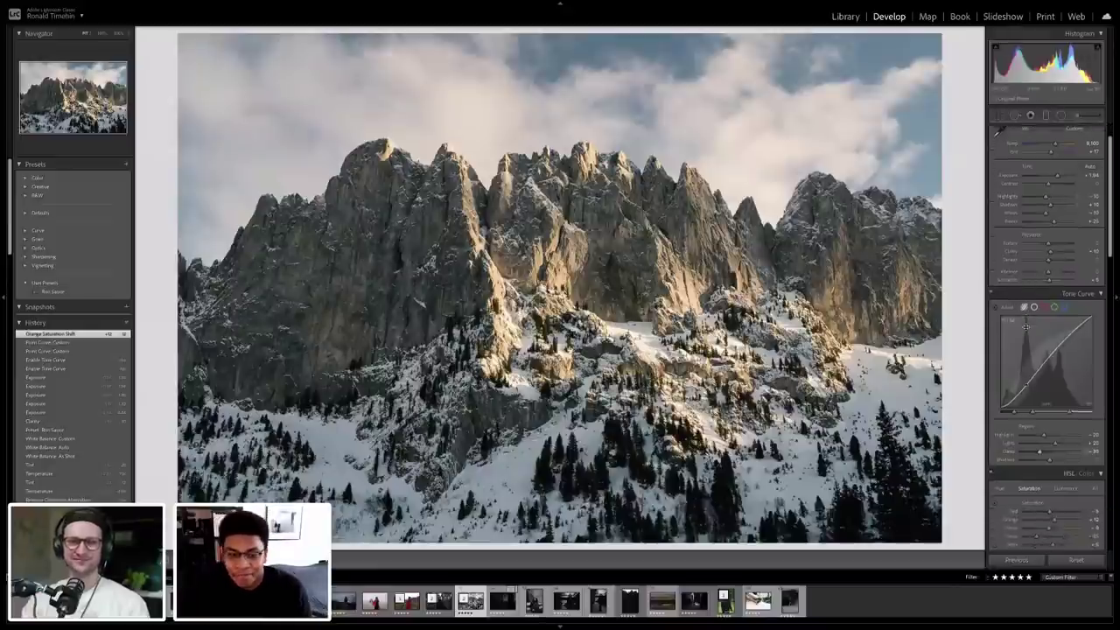
pyautogui.scroll(-2, 1025, 326)
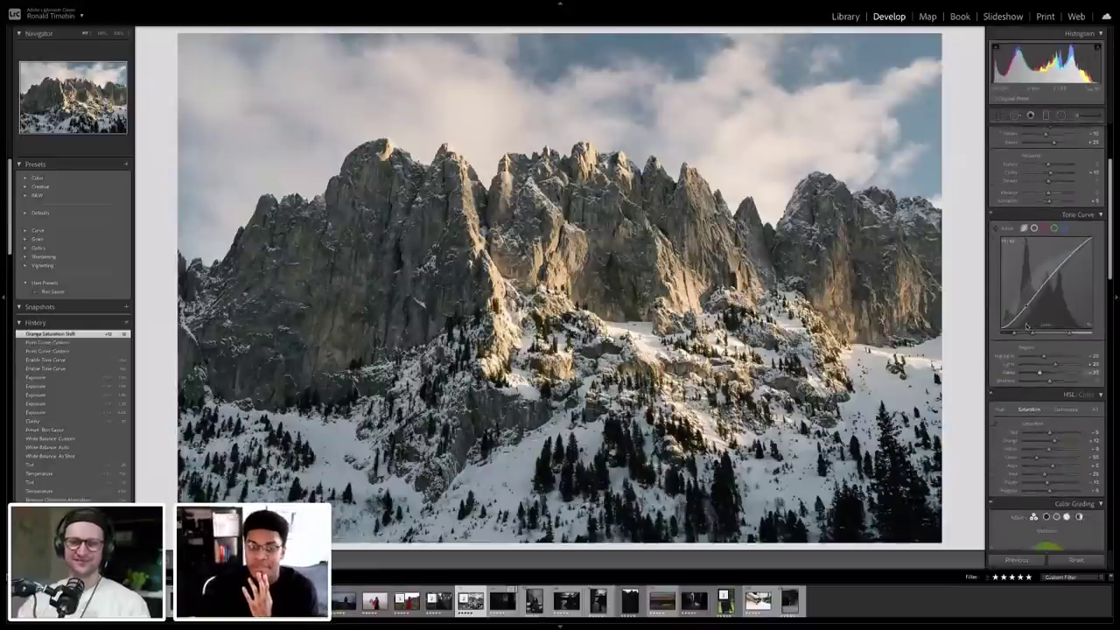
pyautogui.scroll(-6, 1027, 328)
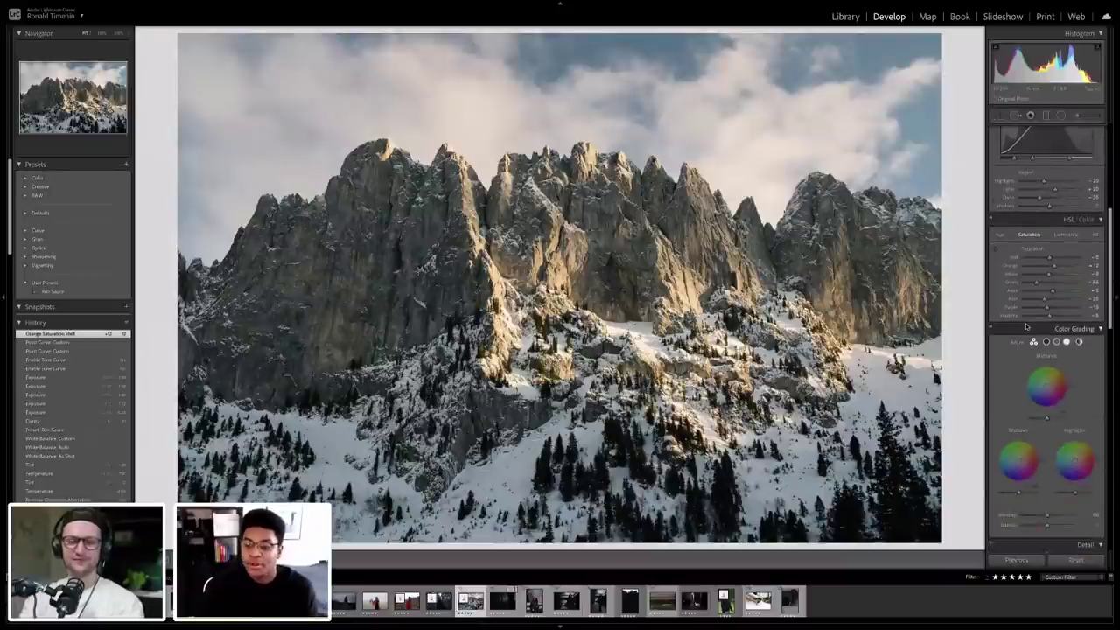
pyautogui.scroll(-2, 1021, 379)
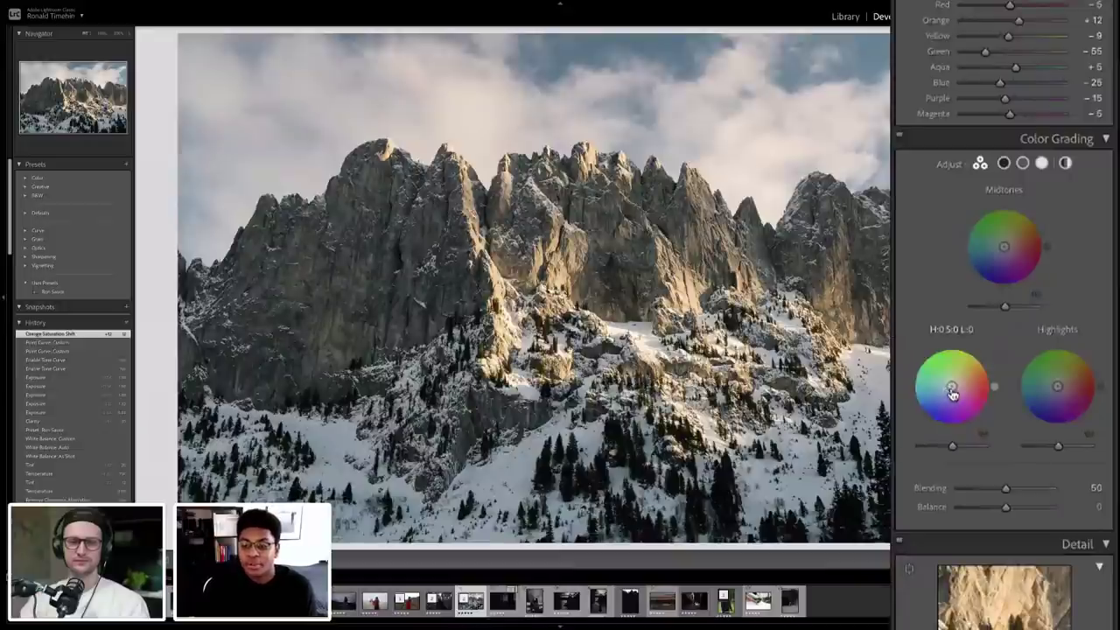
pyautogui.moveTo(949, 387); pyautogui.dragTo(950, 389)
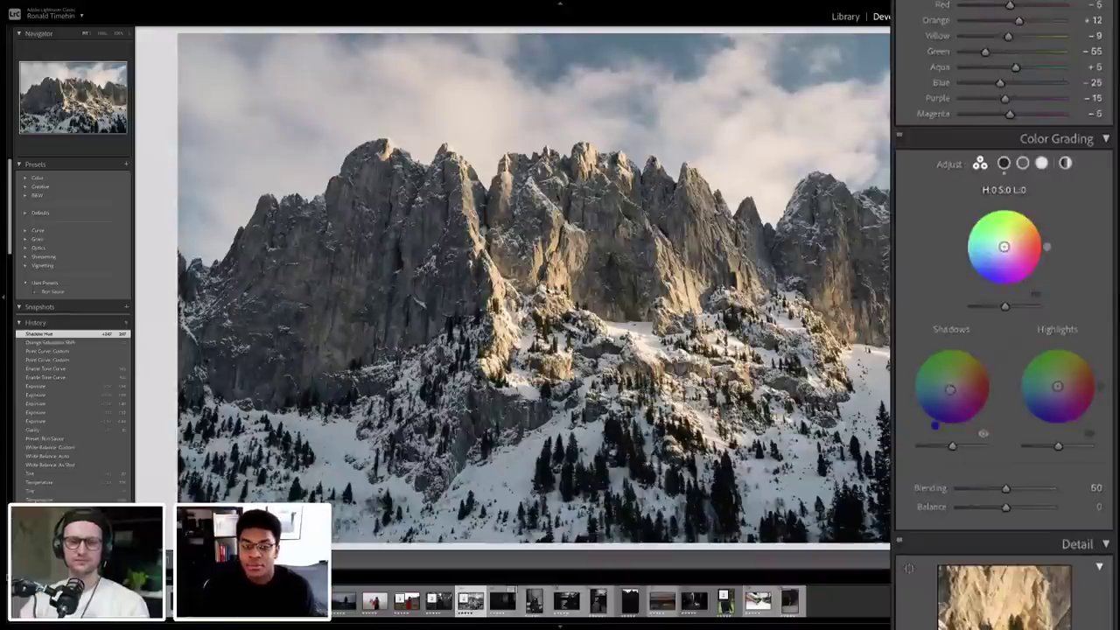
pyautogui.moveTo(1003, 247); pyautogui.dragTo(1034, 217)
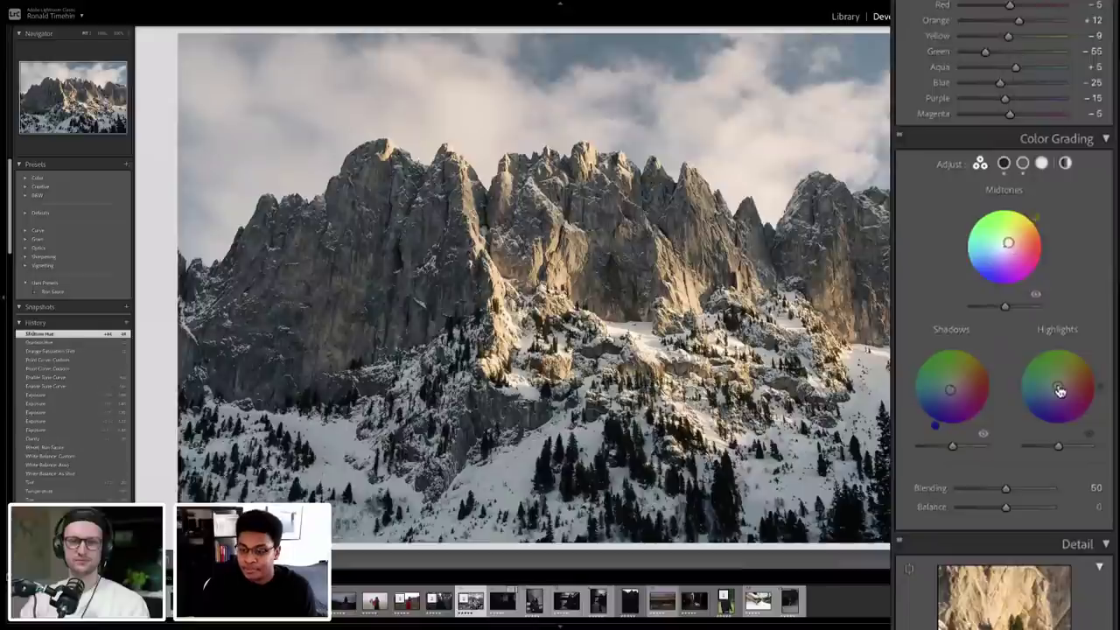
pyautogui.moveTo(1057, 386); pyautogui.dragTo(1060, 385)
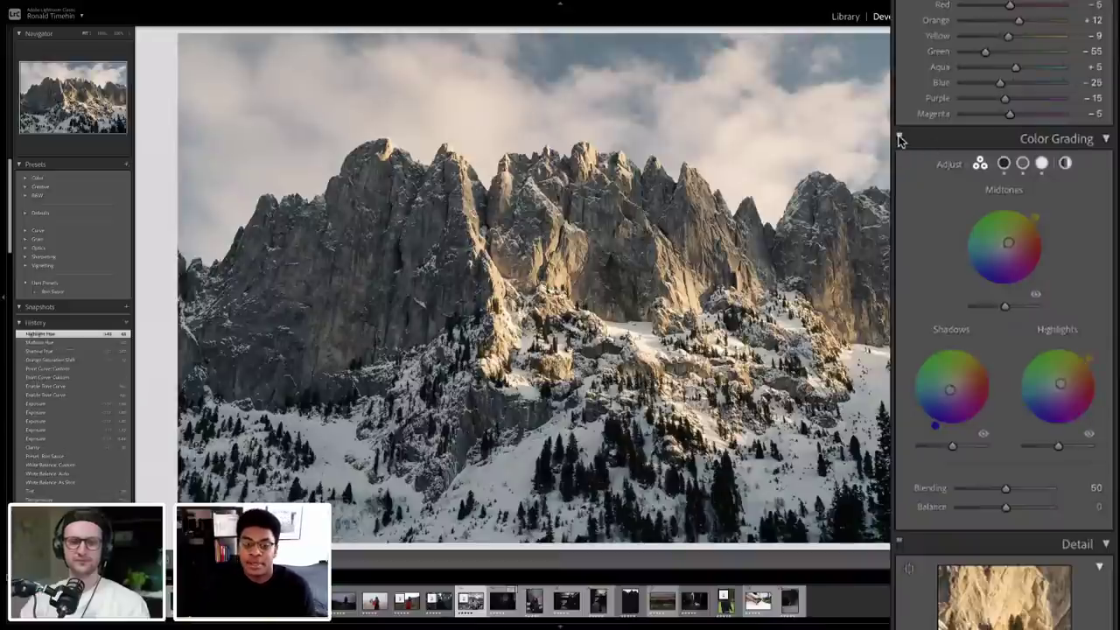
# Step: Compare the photo with and without the color grading, and view the Shadows wheel on its own
pyautogui.click(900, 140)
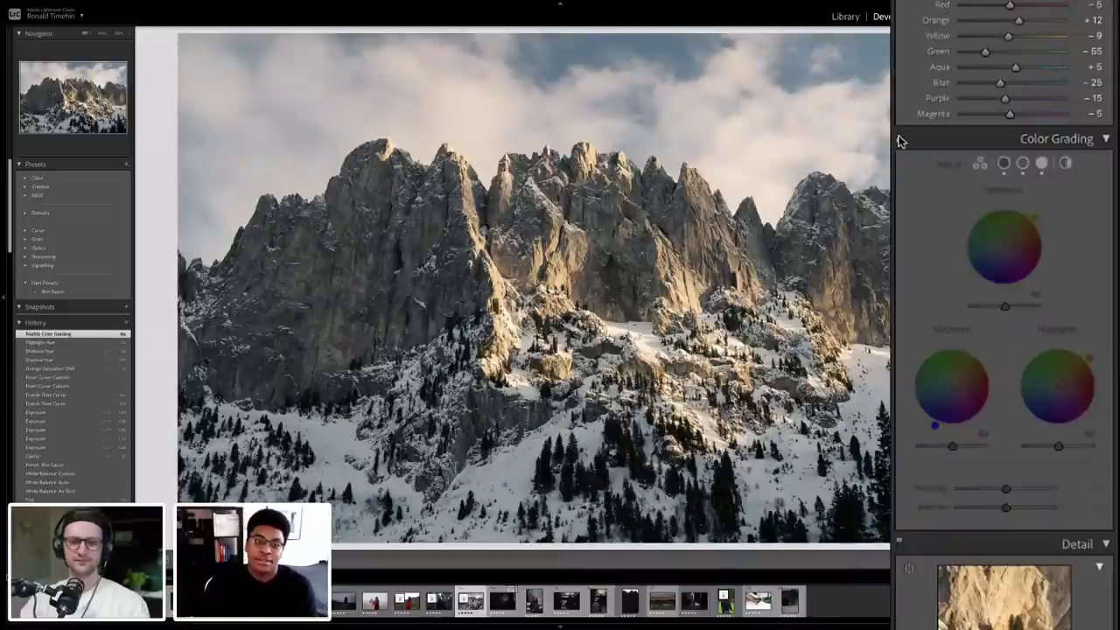
pyautogui.click(901, 140)
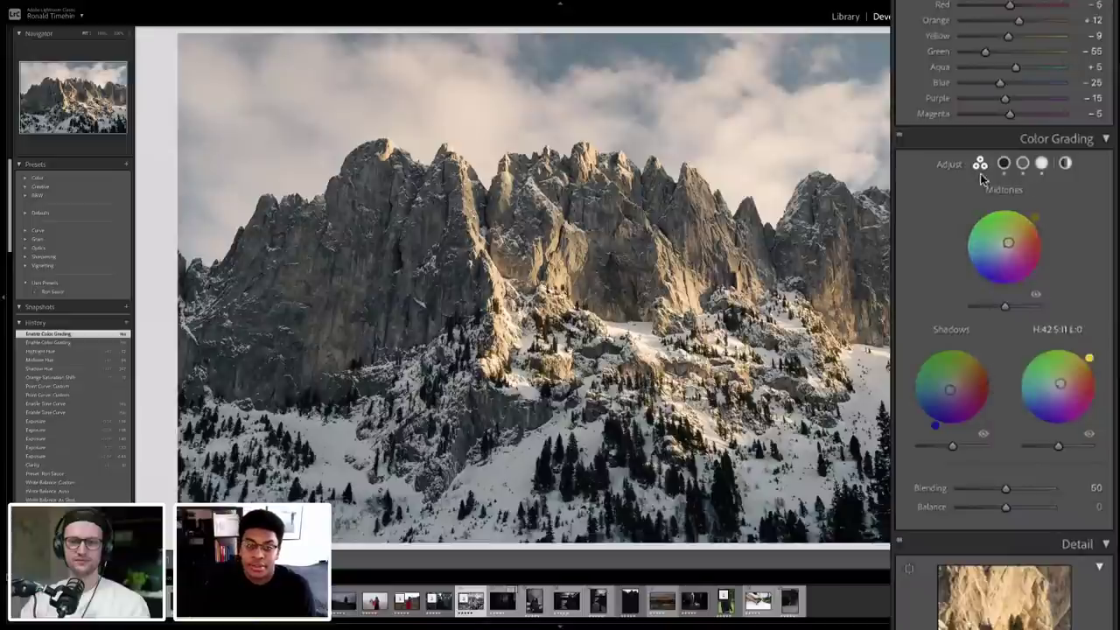
pyautogui.click(1005, 165)
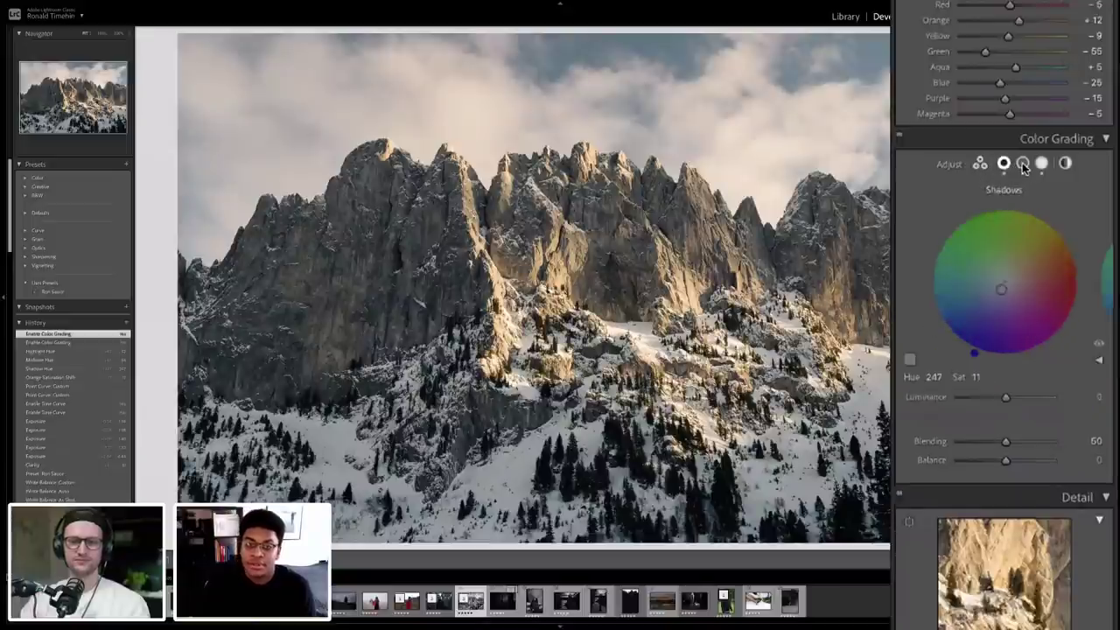
# Step: Try a Highlights Luminance of -6 and a Color Grading Balance of +13, resetting each one
pyautogui.click(1042, 165)
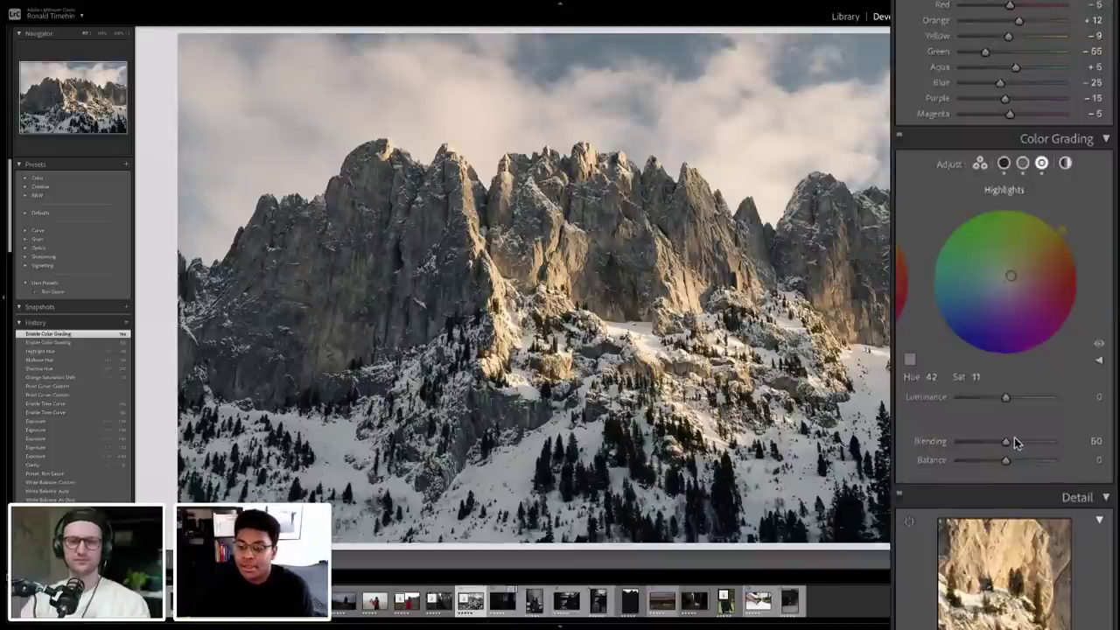
pyautogui.moveTo(1006, 396); pyautogui.dragTo(1002, 400)
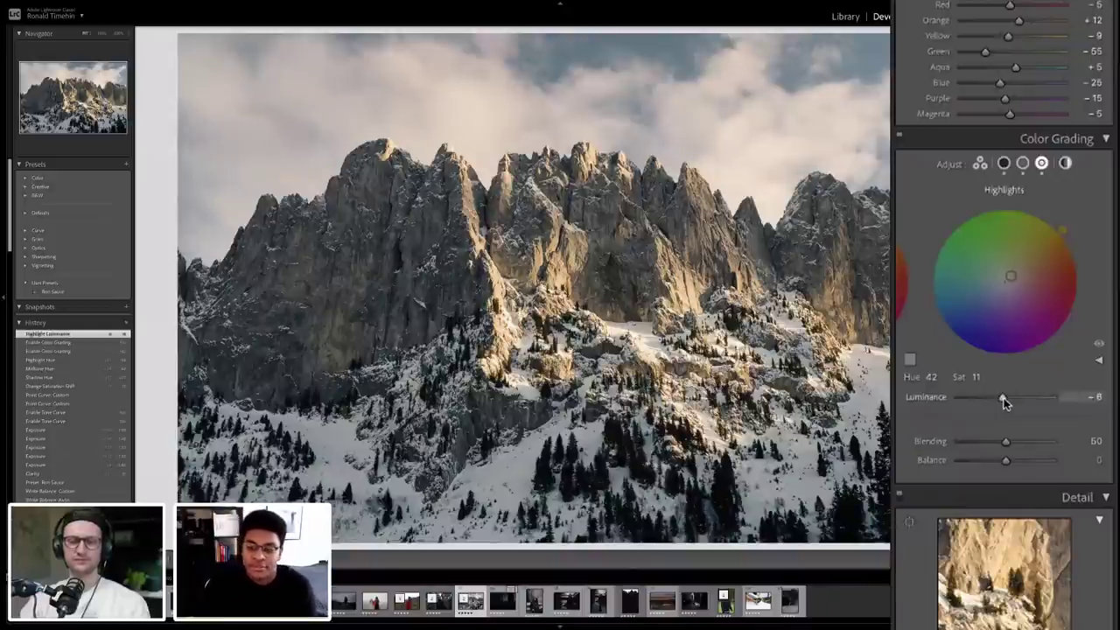
pyautogui.doubleClick(1002, 400)
pyautogui.click(979, 165)
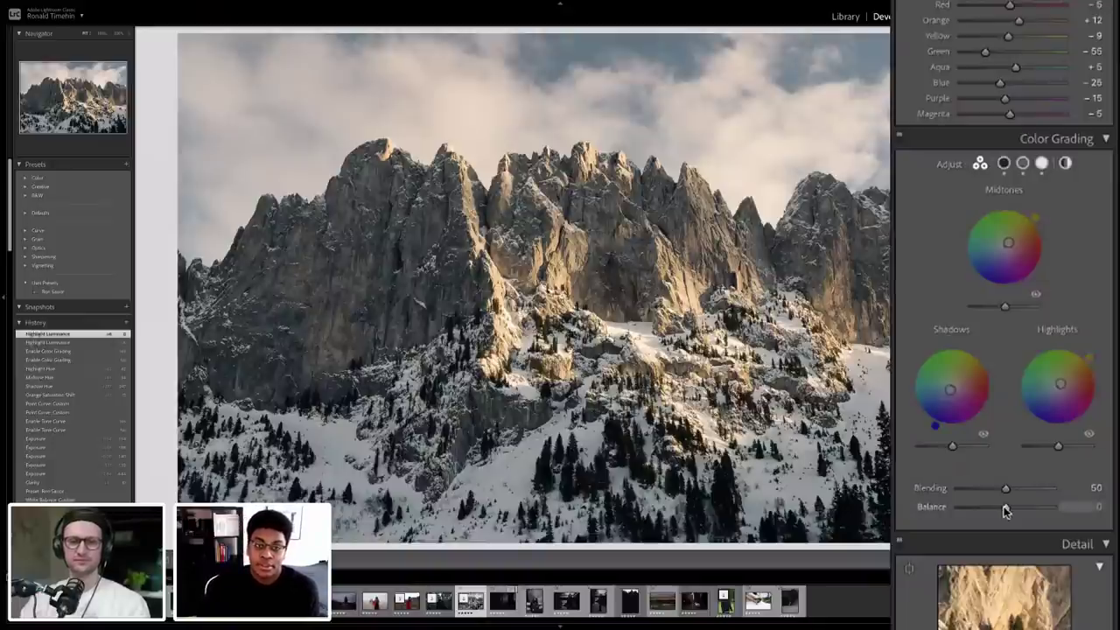
pyautogui.moveTo(1004, 512)
pyautogui.mouseDown()
pyautogui.moveTo(1045, 516)
pyautogui.moveTo(962, 510)
pyautogui.moveTo(1010, 518)
pyautogui.moveTo(1009, 506)
pyautogui.mouseUp()
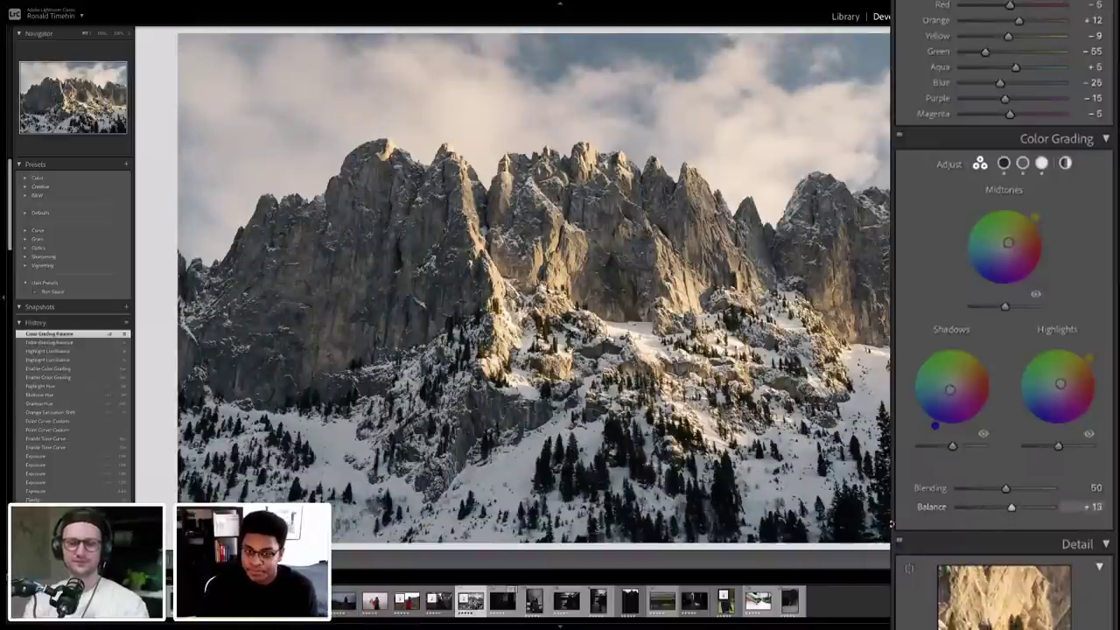
pyautogui.doubleClick(929, 507)
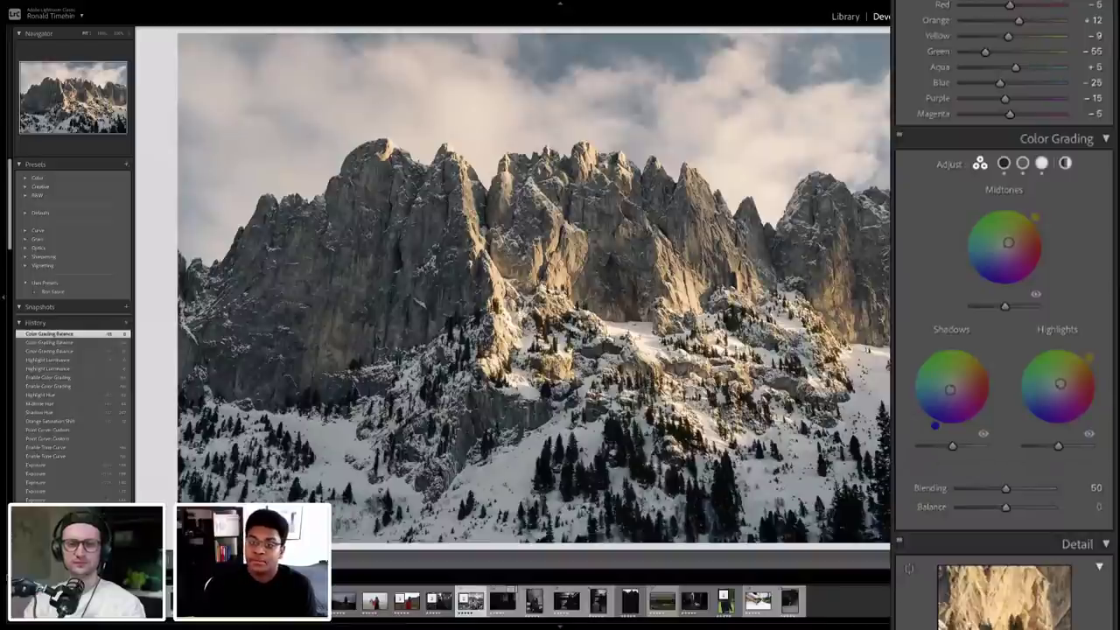
# Step: Add a large radial filter over the sunlit side of the mountain and invert it to affect the area inside
pyautogui.hotkey('shift', 'm')
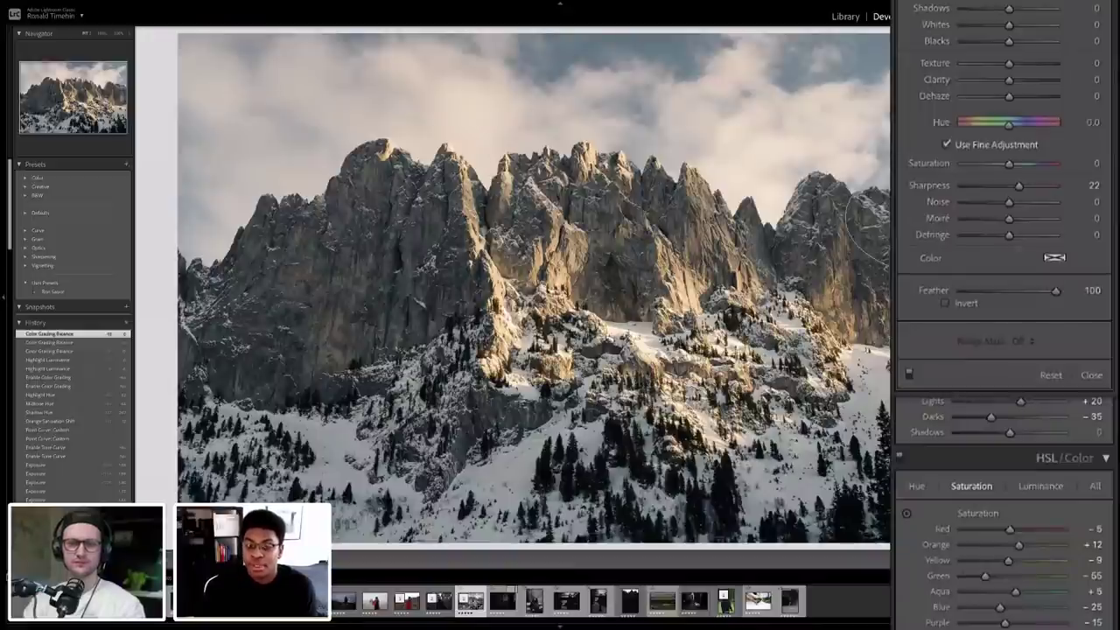
pyautogui.moveTo(875, 166); pyautogui.dragTo(401, 490)
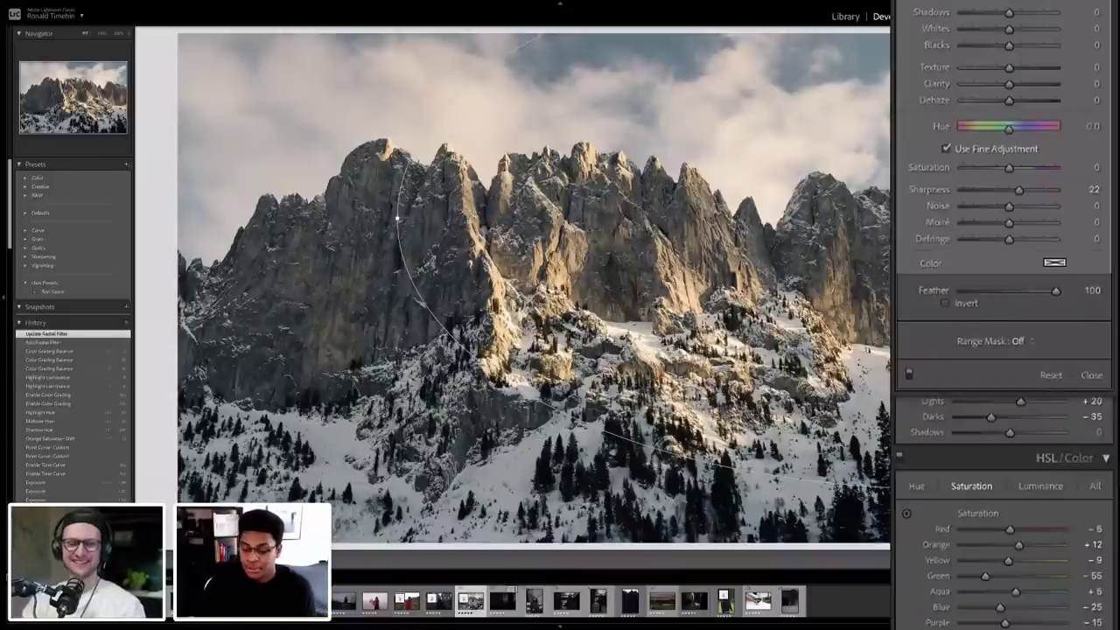
pyautogui.click(945, 305)
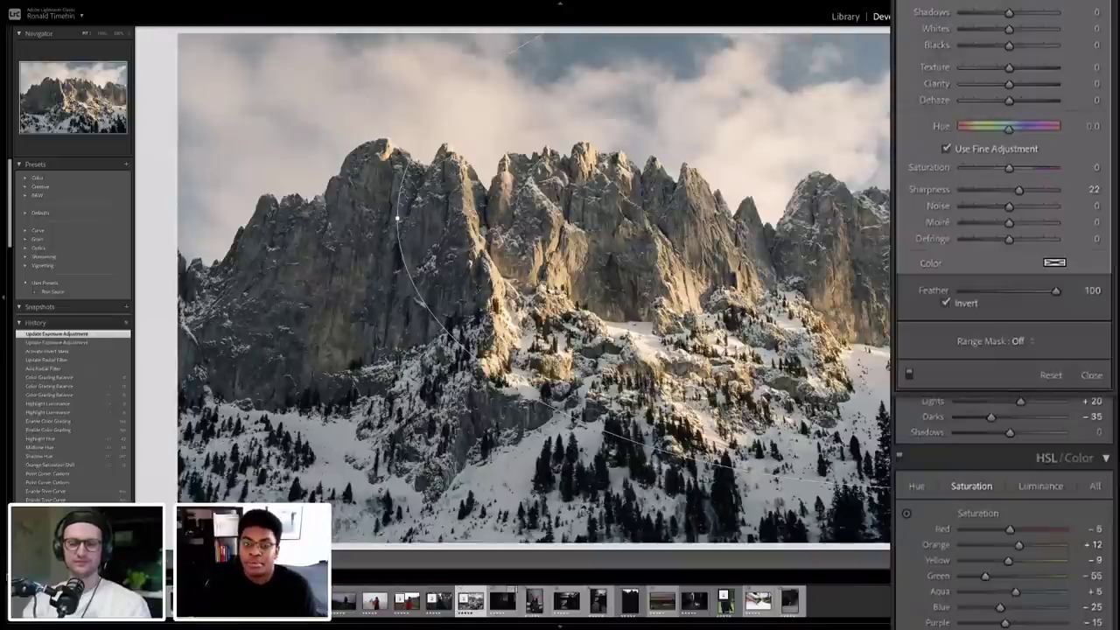
# Step: Warm and brighten the radial filter area with Temp 22, Tint 16 and Exposure 0.40
pyautogui.scroll(4, 1019, 80)
pyautogui.moveTo(1018, 79); pyautogui.dragTo(1020, 79)
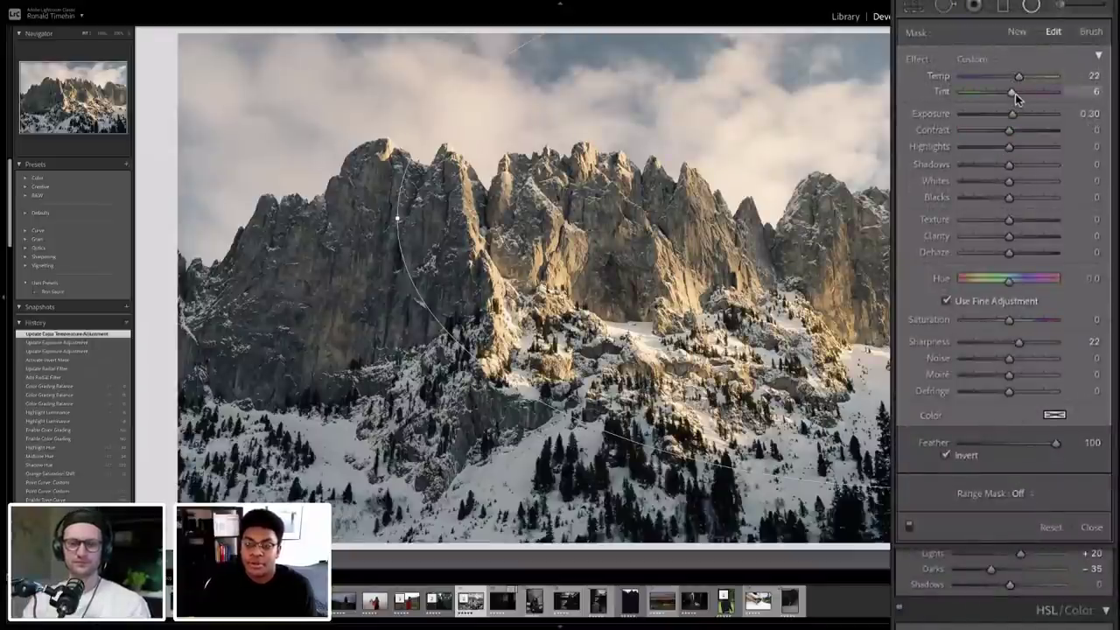
pyautogui.moveTo(1015, 94); pyautogui.dragTo(1017, 94)
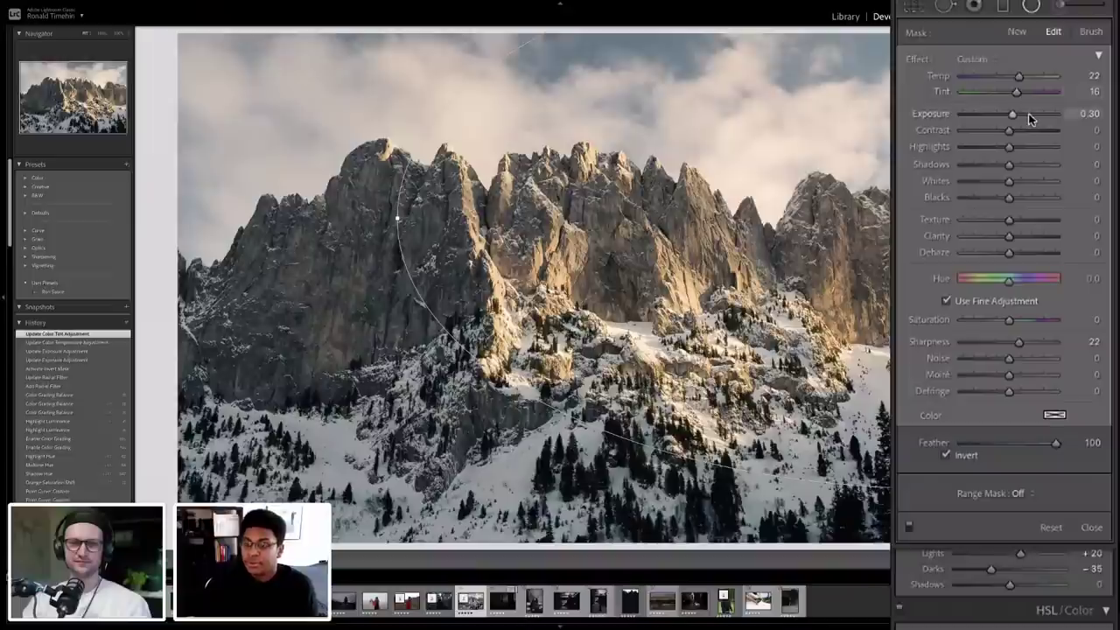
pyautogui.moveTo(1012, 113); pyautogui.dragTo(1015, 113)
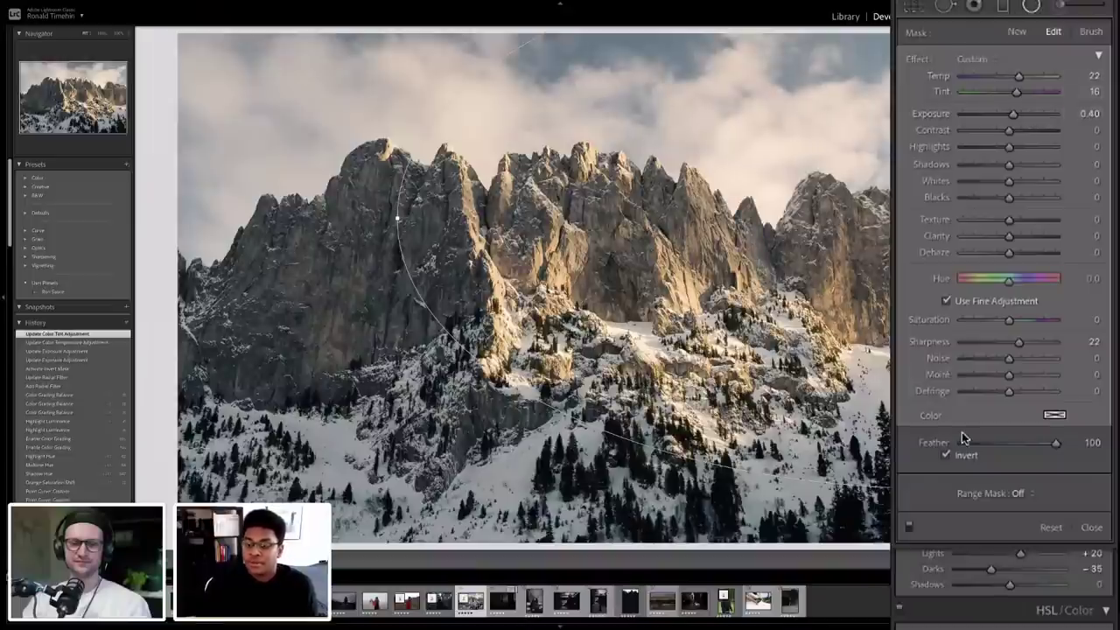
# Step: Compare the photo with and without the radial filter, leave the filter enabled and close its editing
pyautogui.click(908, 528)
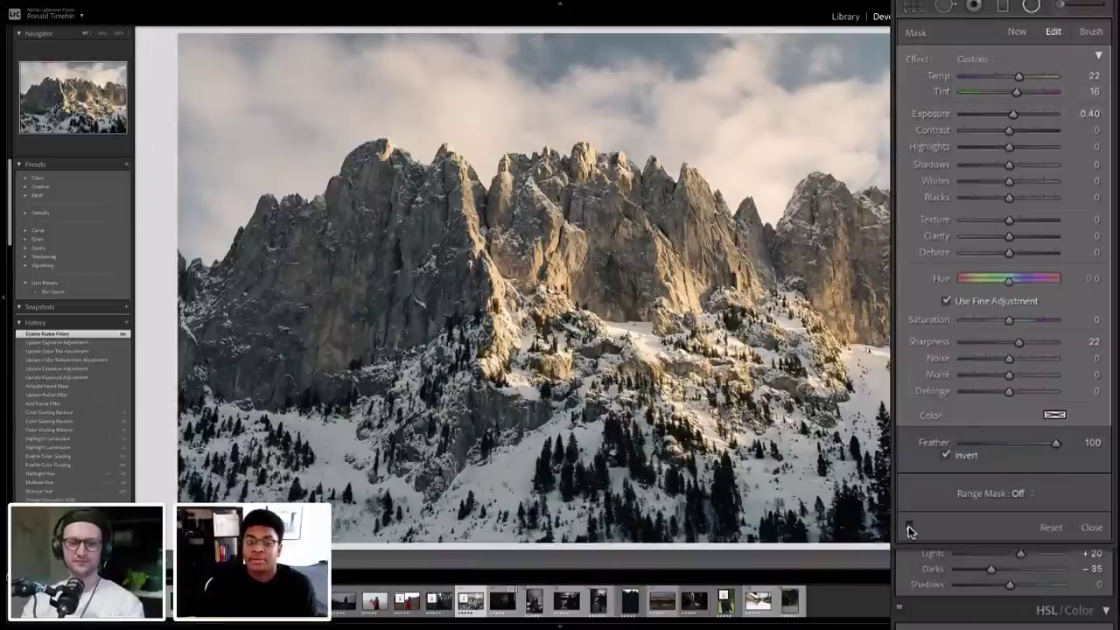
pyautogui.click(908, 527)
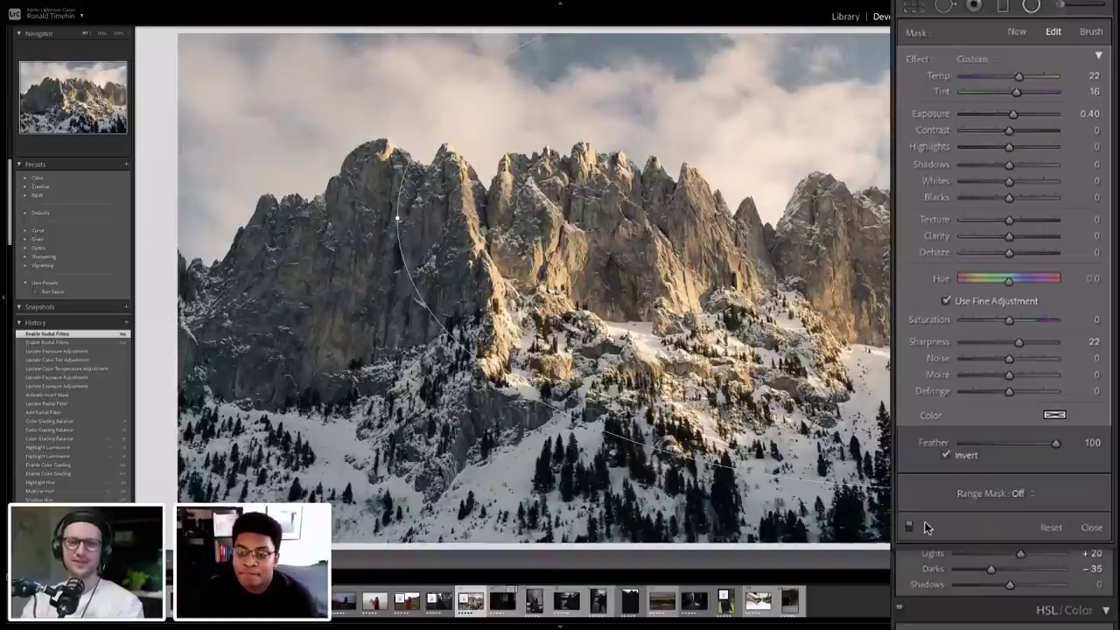
pyautogui.click(1029, 7)
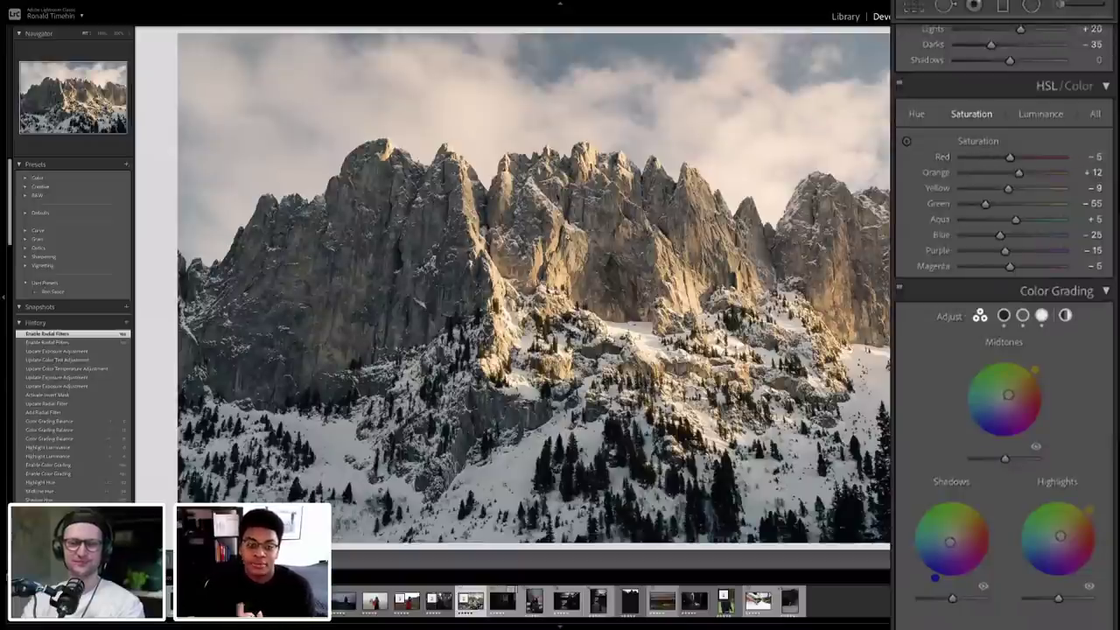
# Step: Open the edited mountain photo in Adobe Photoshop 2021 for further editing
pyautogui.rightClick(566, 239)
pyautogui.moveTo(604, 324)
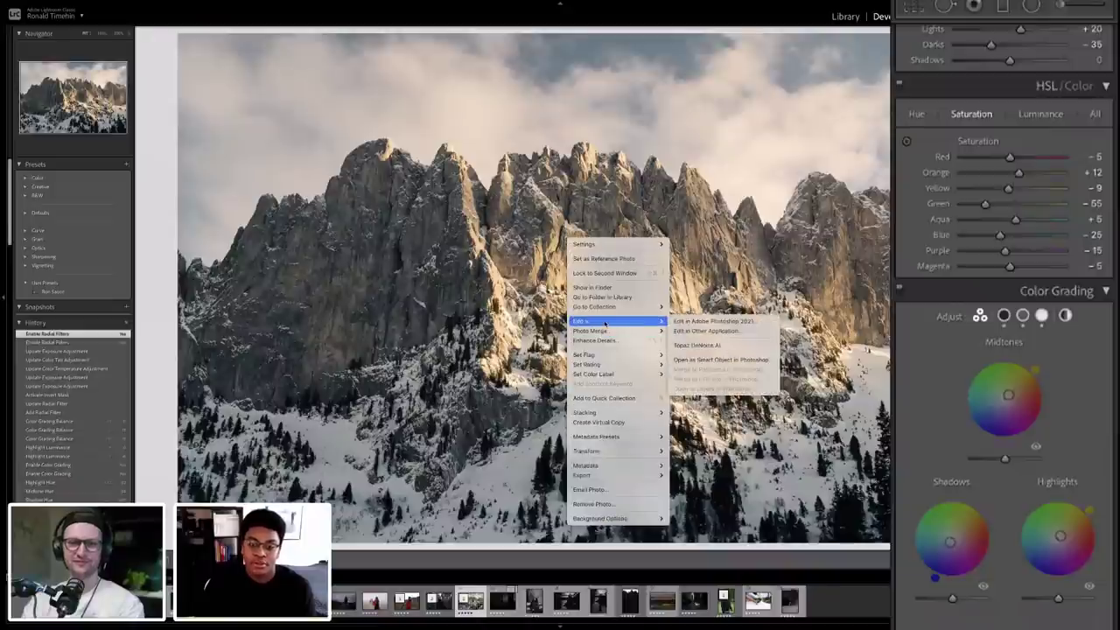
pyautogui.click(712, 321)
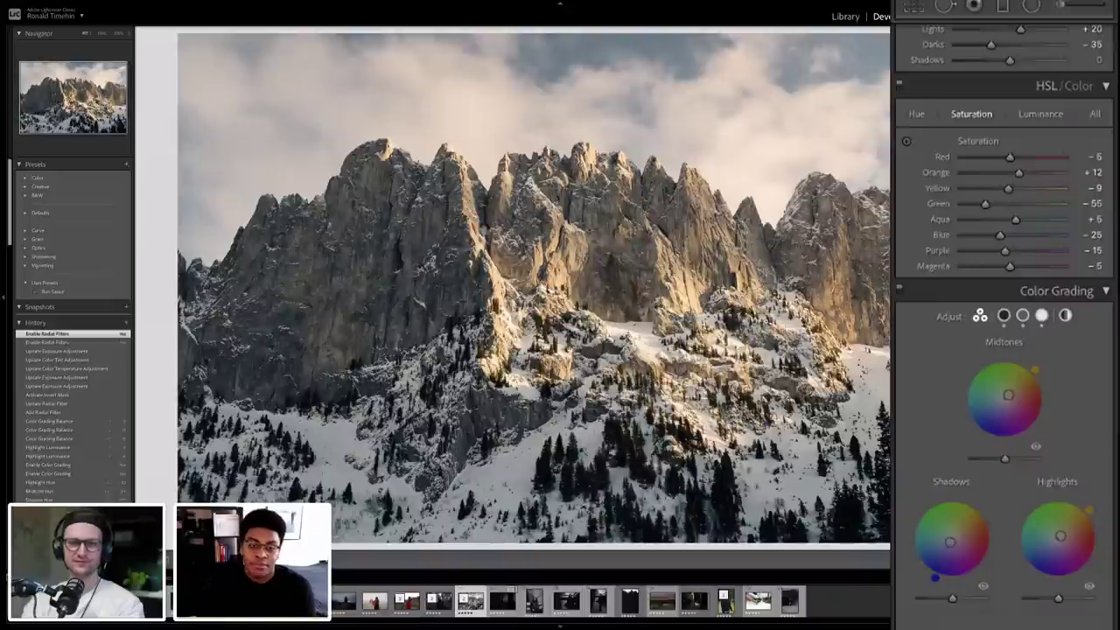
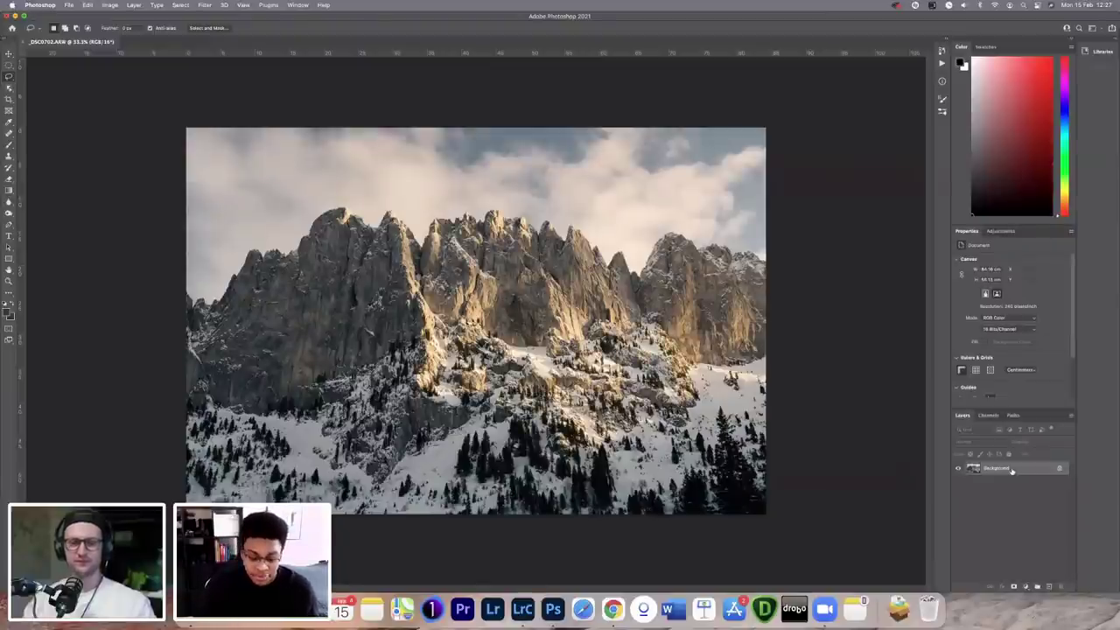
# Step: Duplicate the Background layer and start a High Pass filter on the copy
pyautogui.press('super+j')
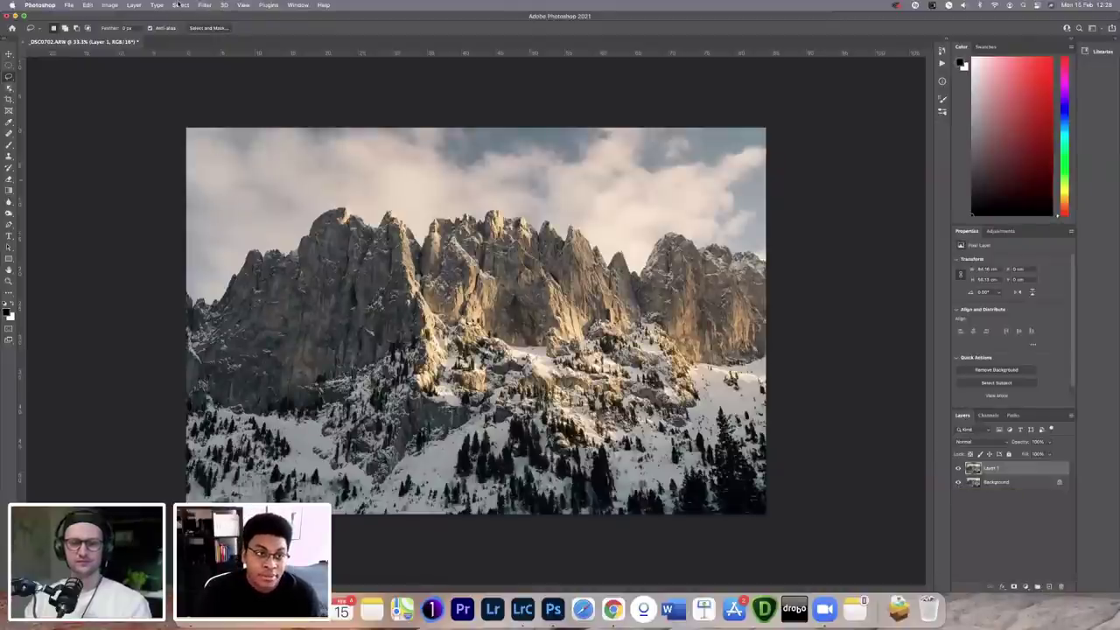
pyautogui.click(204, 4)
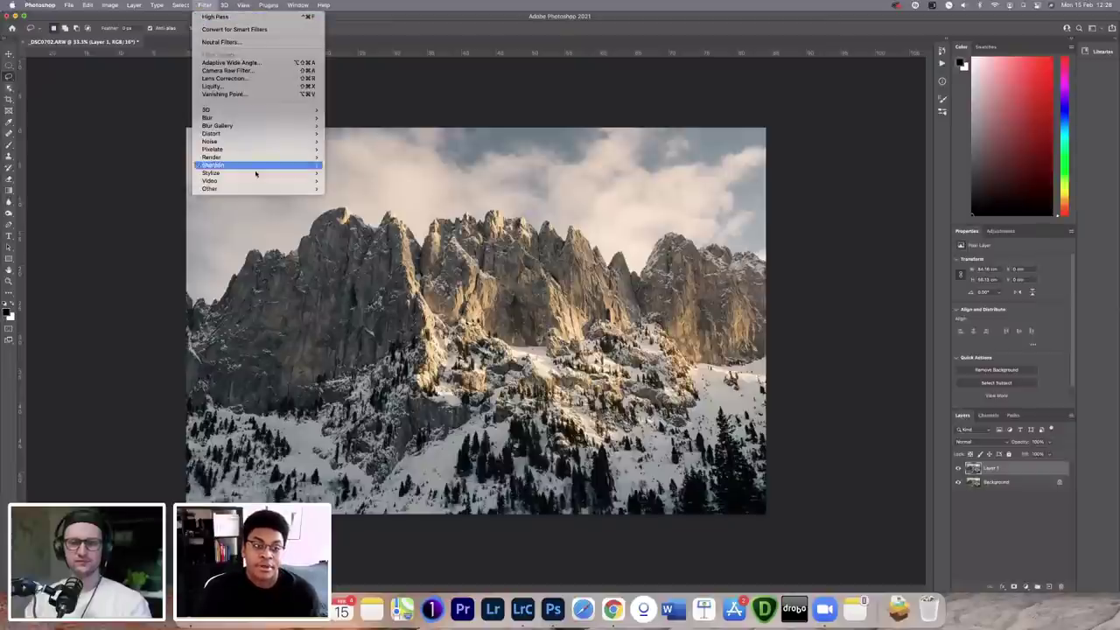
pyautogui.moveTo(256, 190)
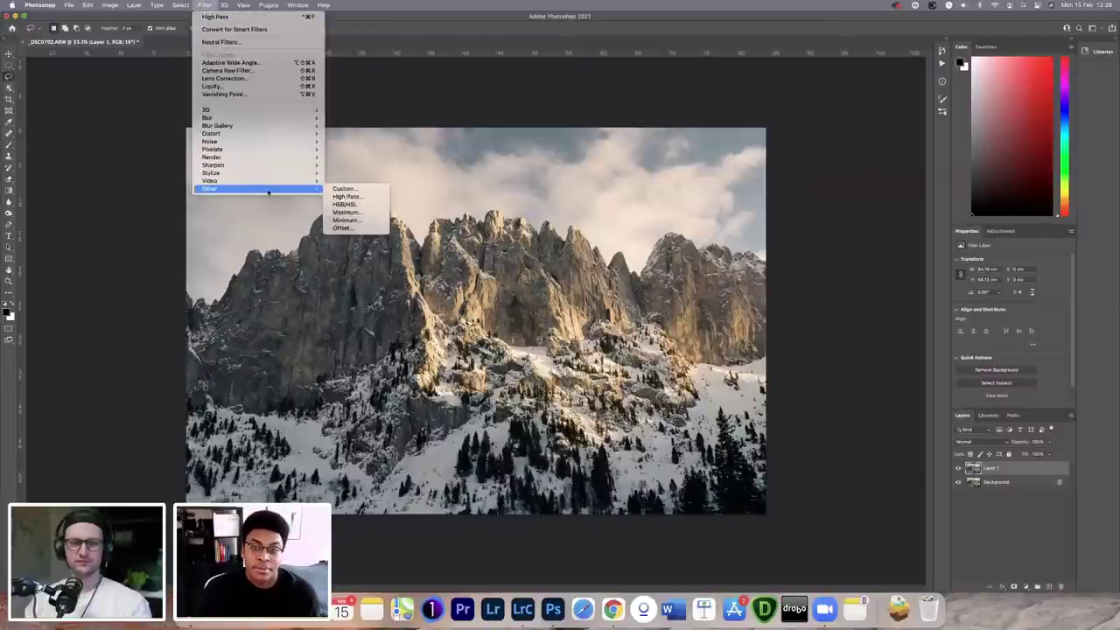
pyautogui.click(339, 198)
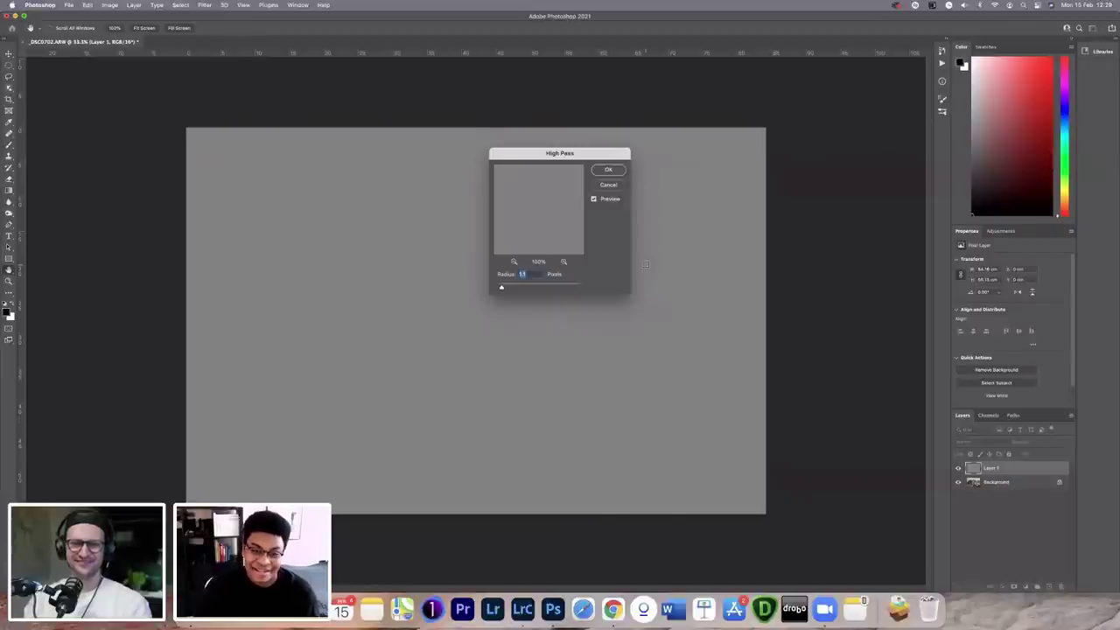
# Step: Apply the High Pass filter with a radius of 1.1 pixels and set the filtered layer's blend mode to Overlay
pyautogui.press('alt')
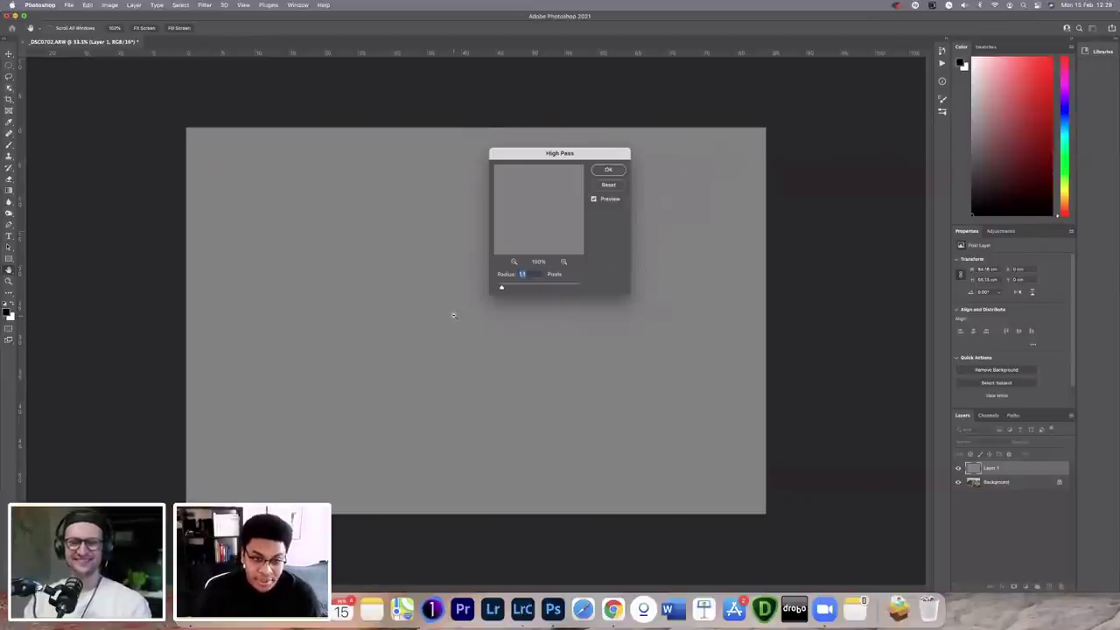
pyautogui.scroll(5, 453, 315)
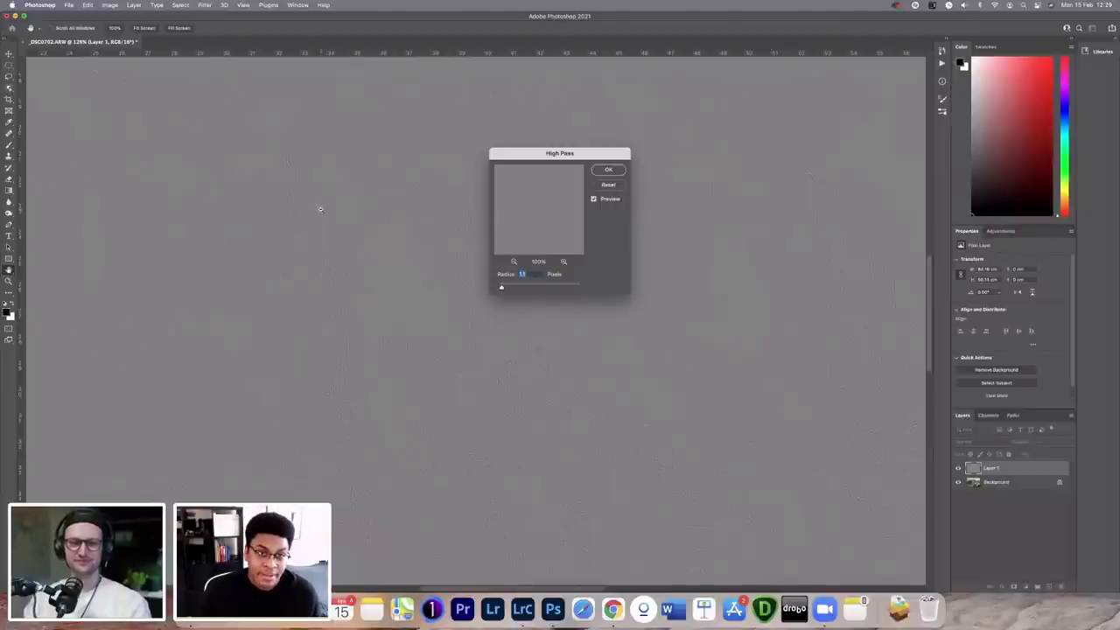
pyautogui.scroll(-5, 320, 209)
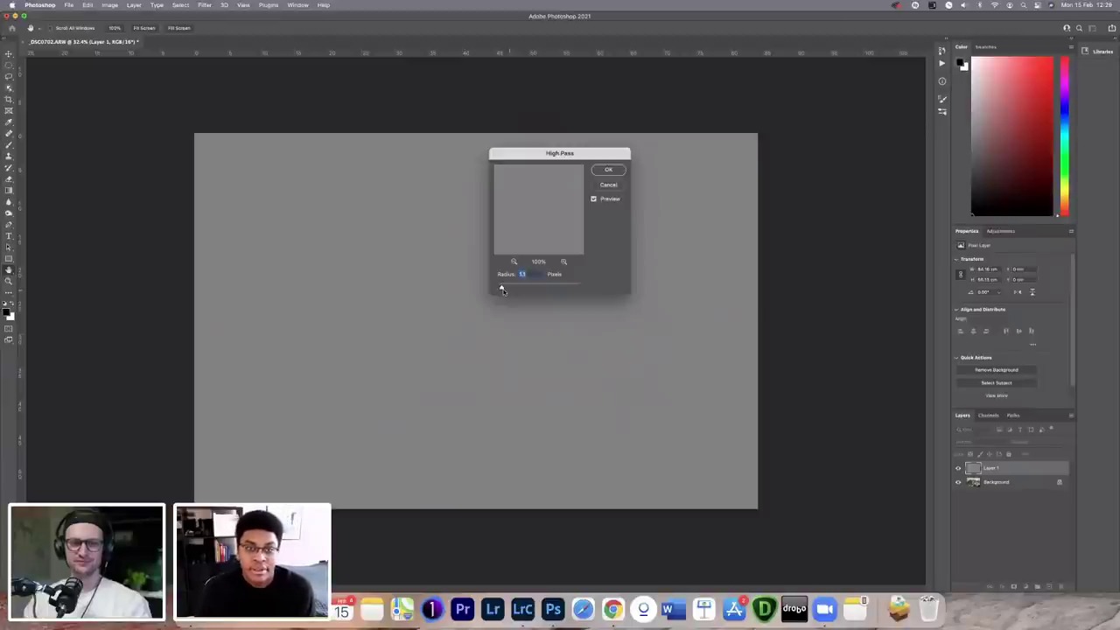
pyautogui.moveTo(503, 290); pyautogui.dragTo(524, 290)
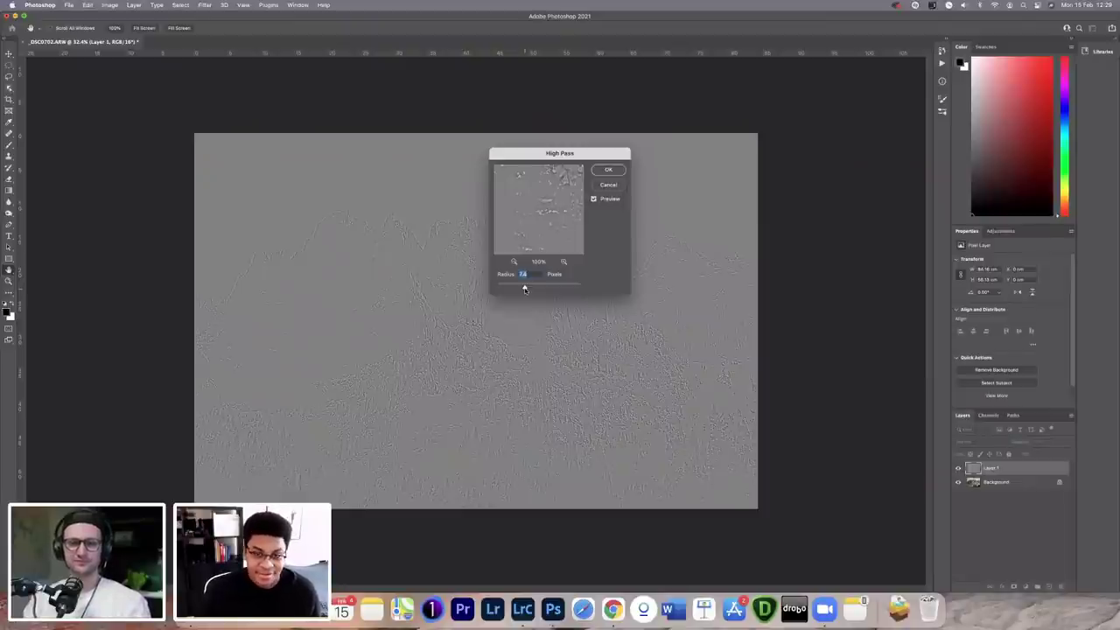
pyautogui.write('1.1')
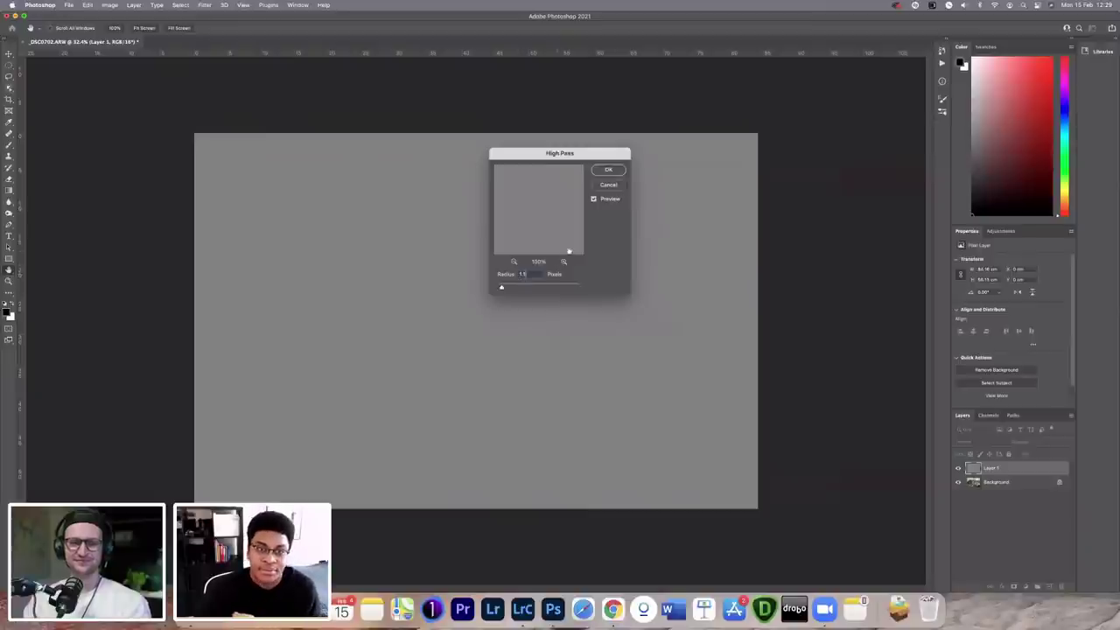
pyautogui.click(612, 170)
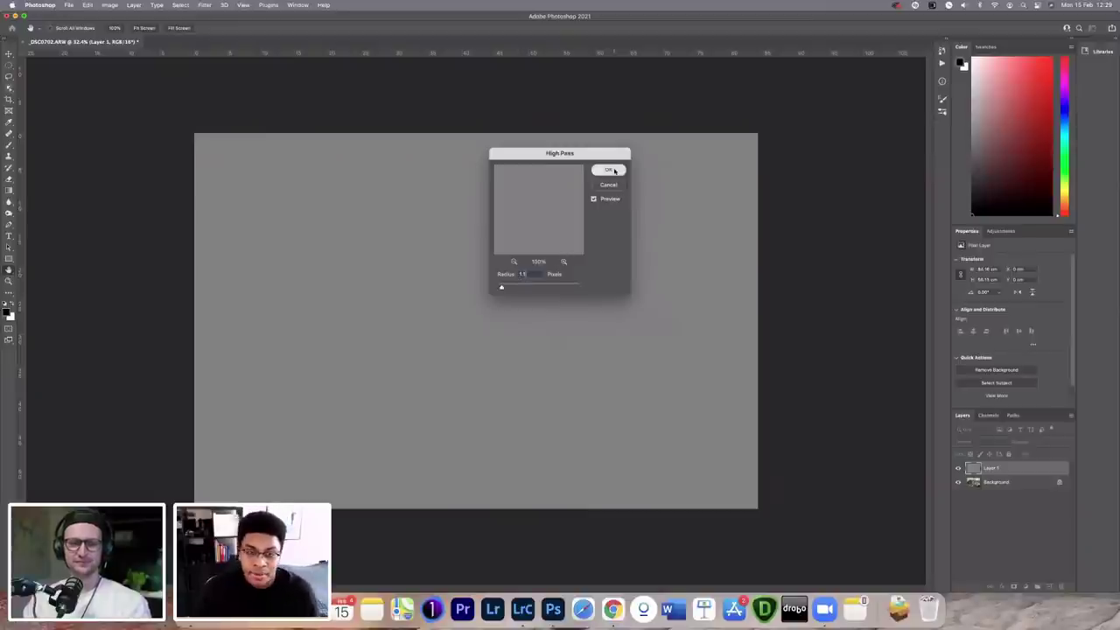
pyautogui.click(971, 441)
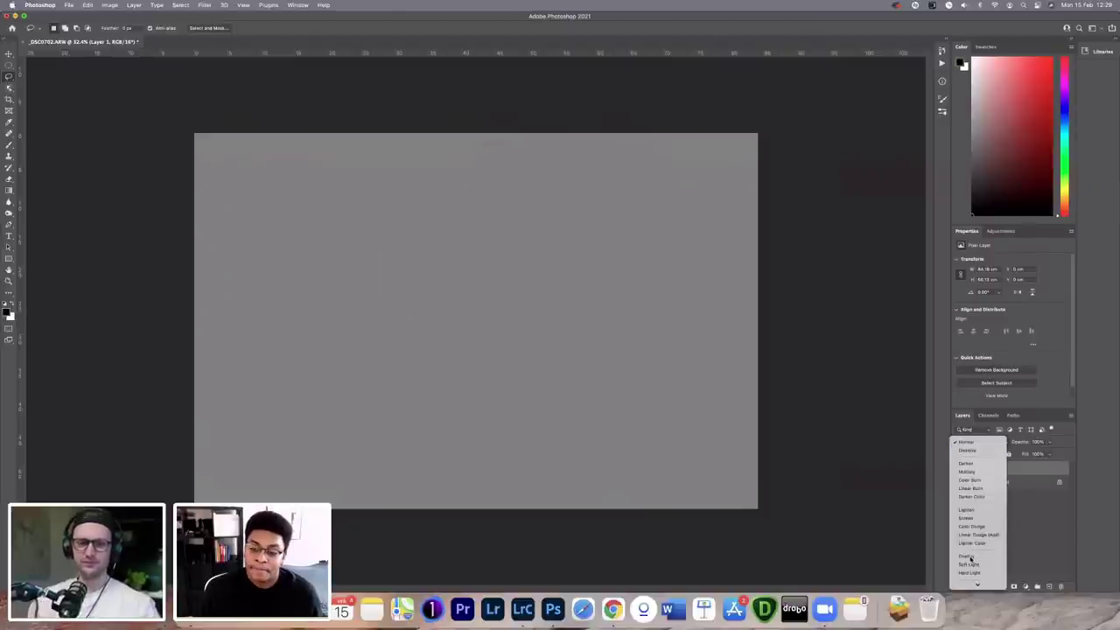
pyautogui.click(965, 557)
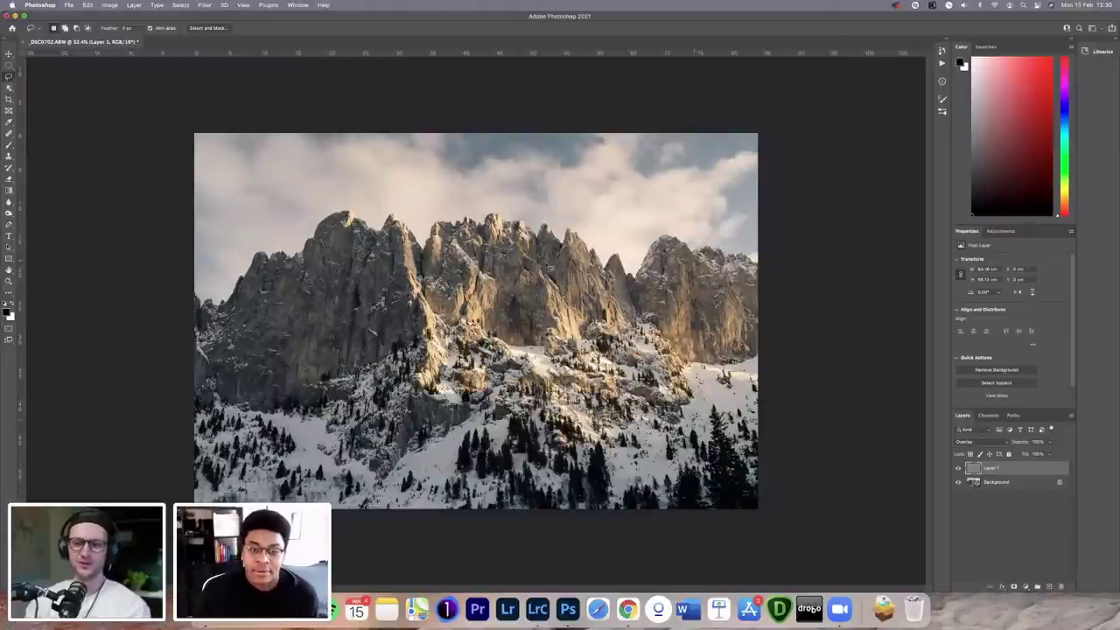
# Step: Examine the mountain's rock detail up close with and without the High Pass layer, leaving the layer visible
pyautogui.press('super+equal')
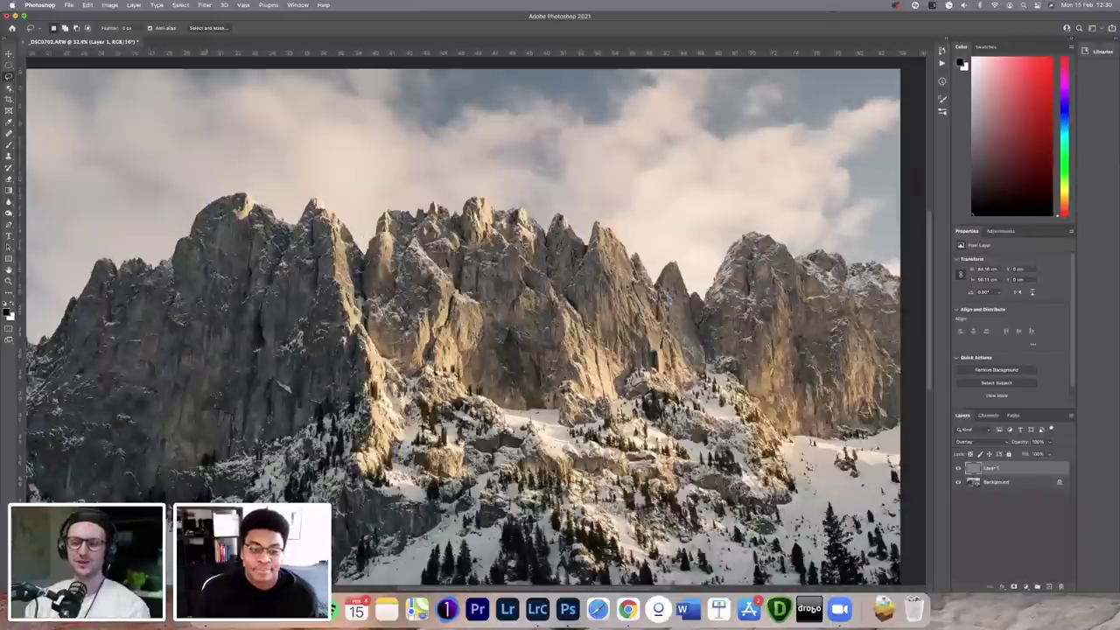
pyautogui.press('super+equal')
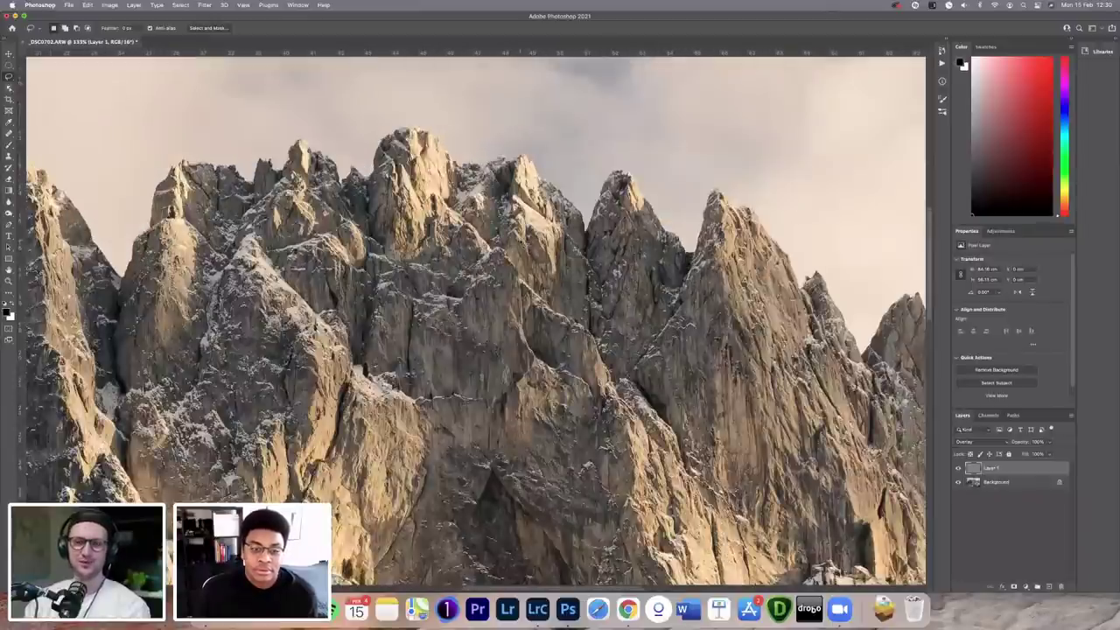
pyautogui.scroll(-10, 477, 319)
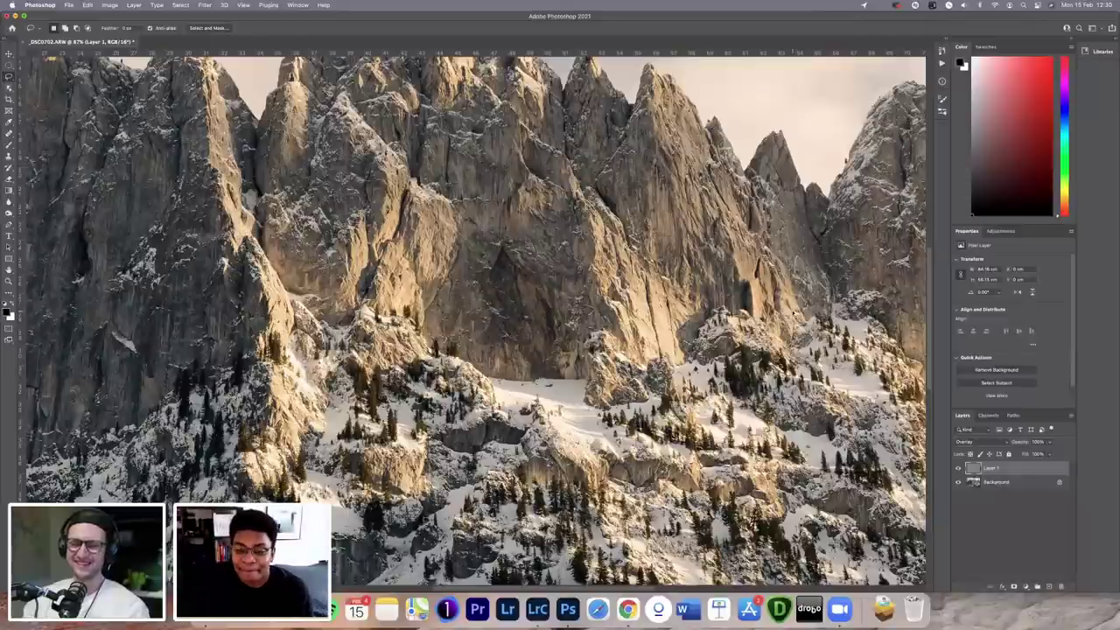
pyautogui.press('v')
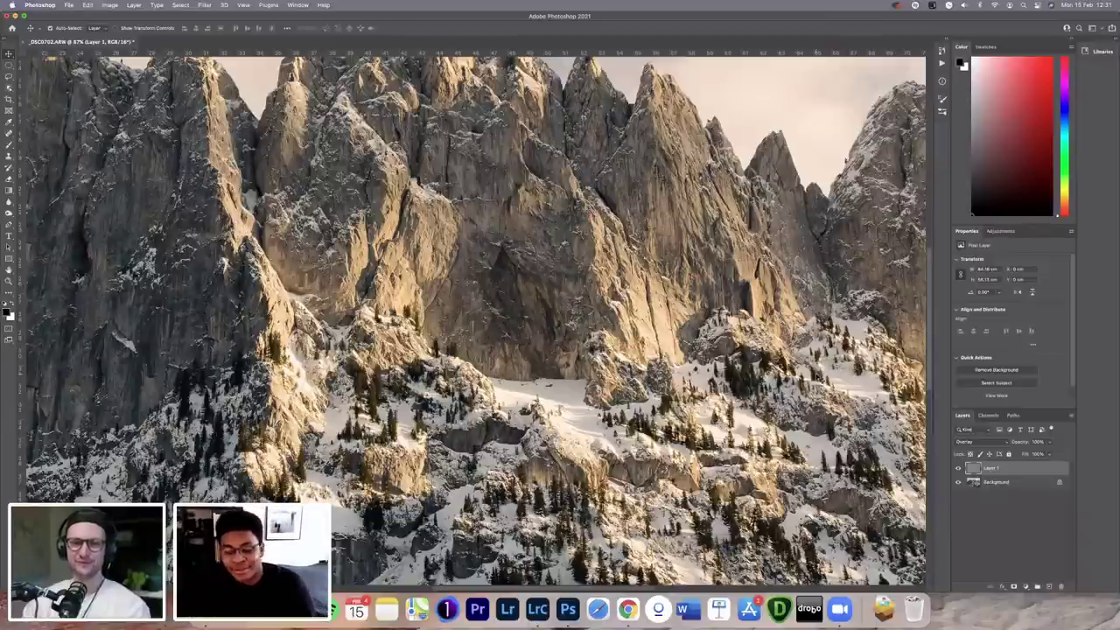
pyautogui.scroll(-1, 791, 312)
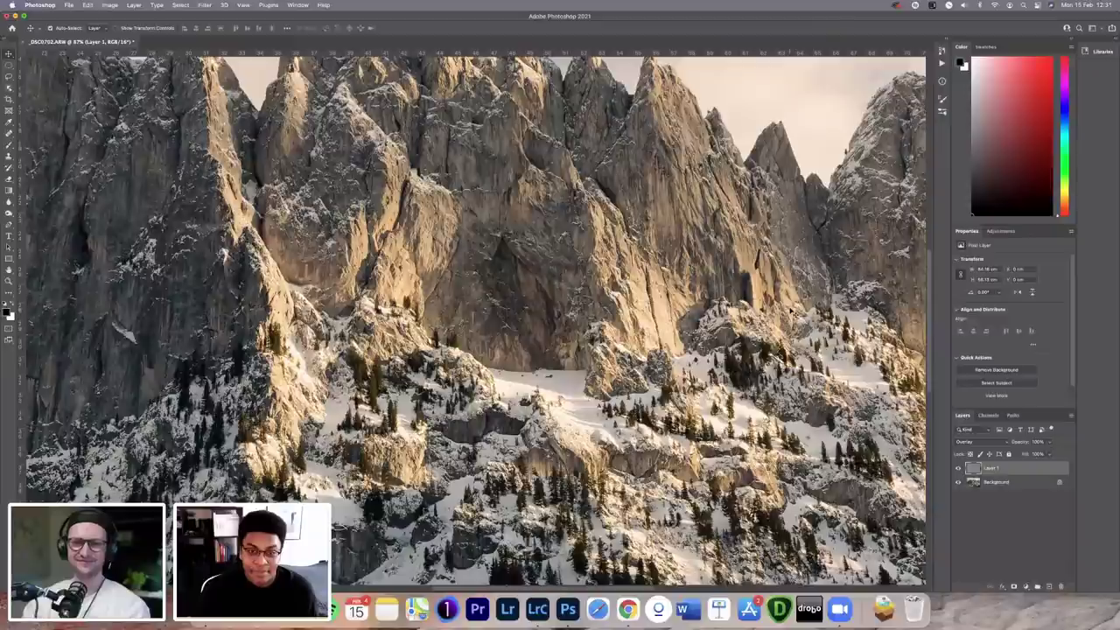
pyautogui.scroll(1, 857, 377)
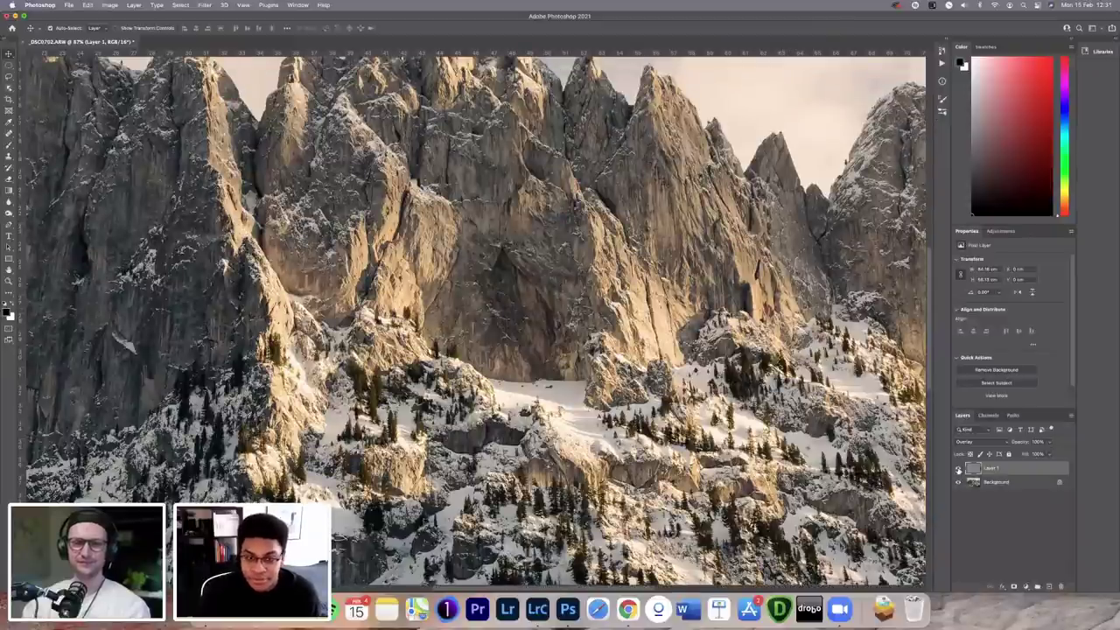
pyautogui.click(958, 470)
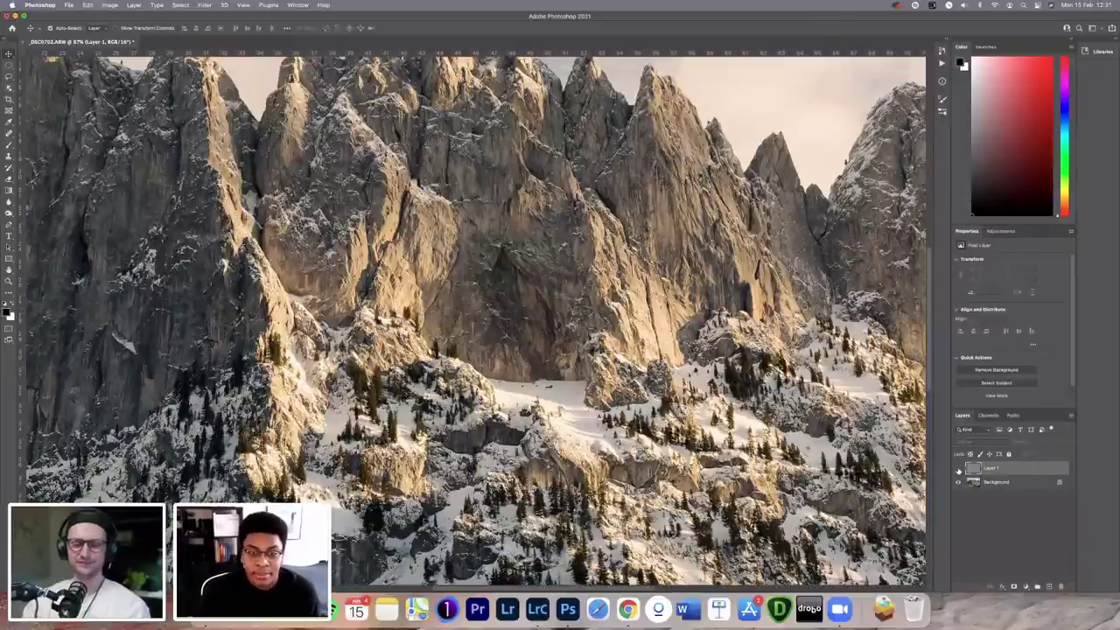
pyautogui.click(958, 470)
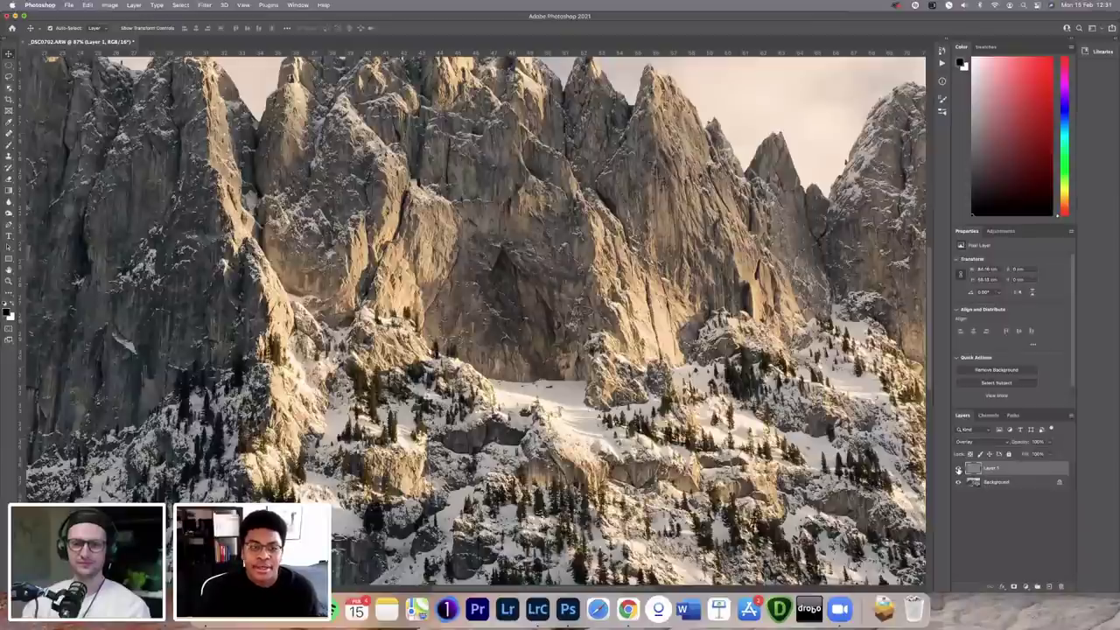
pyautogui.click(958, 470)
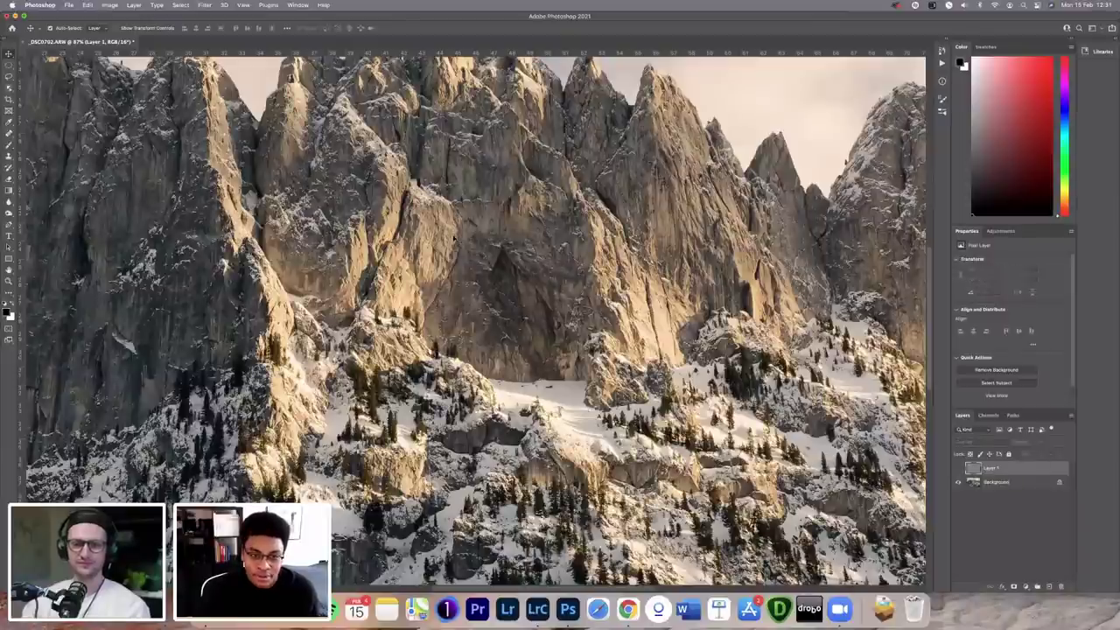
pyautogui.click(958, 470)
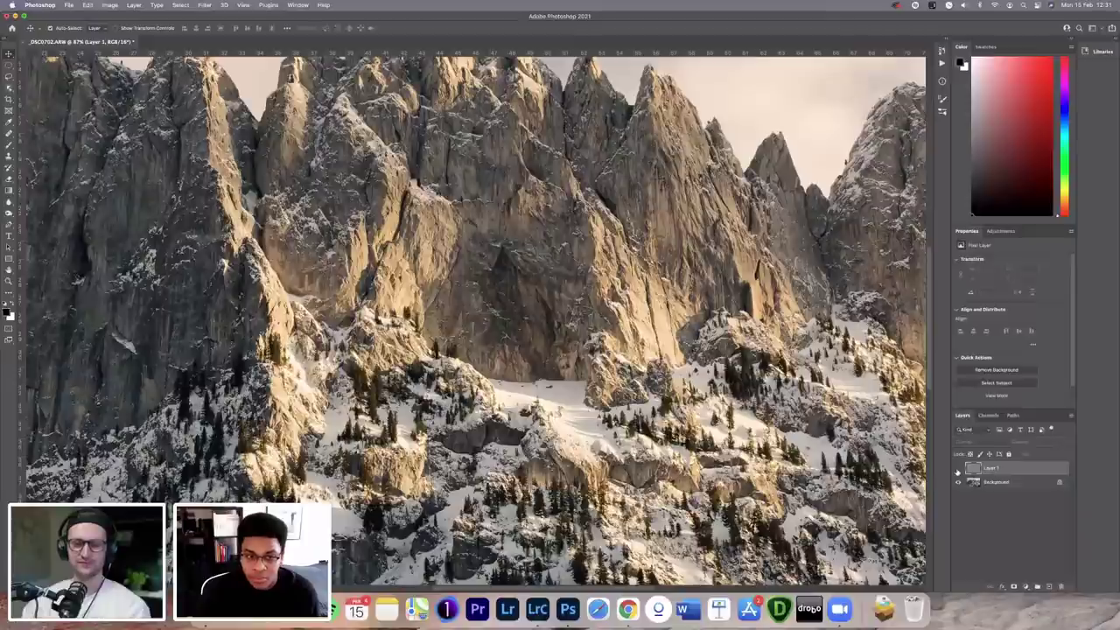
pyautogui.click(958, 469)
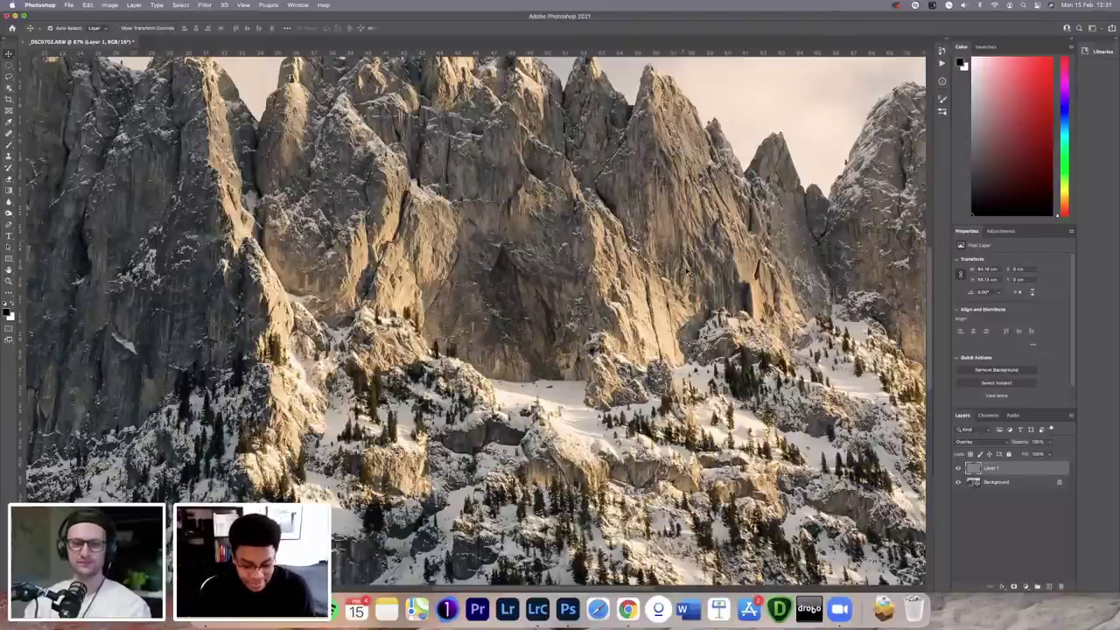
pyautogui.scroll(-5, 827, 343)
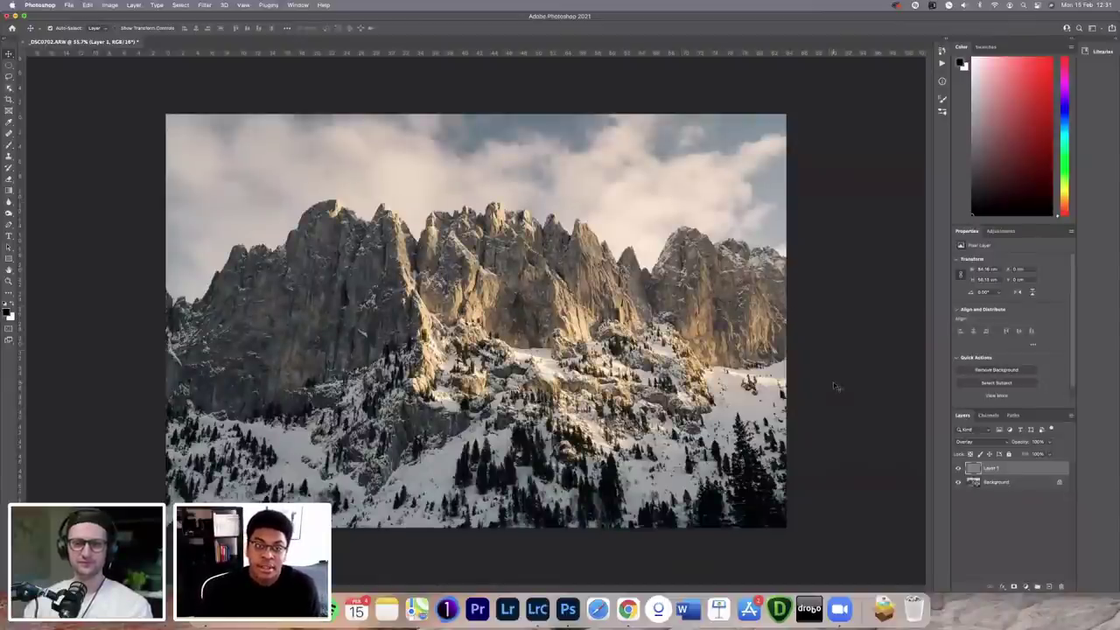
# Step: Add a Black & White adjustment layer above the High Pass layer in Soft Light blend mode, with opacity at about 36%
pyautogui.click(1026, 587)
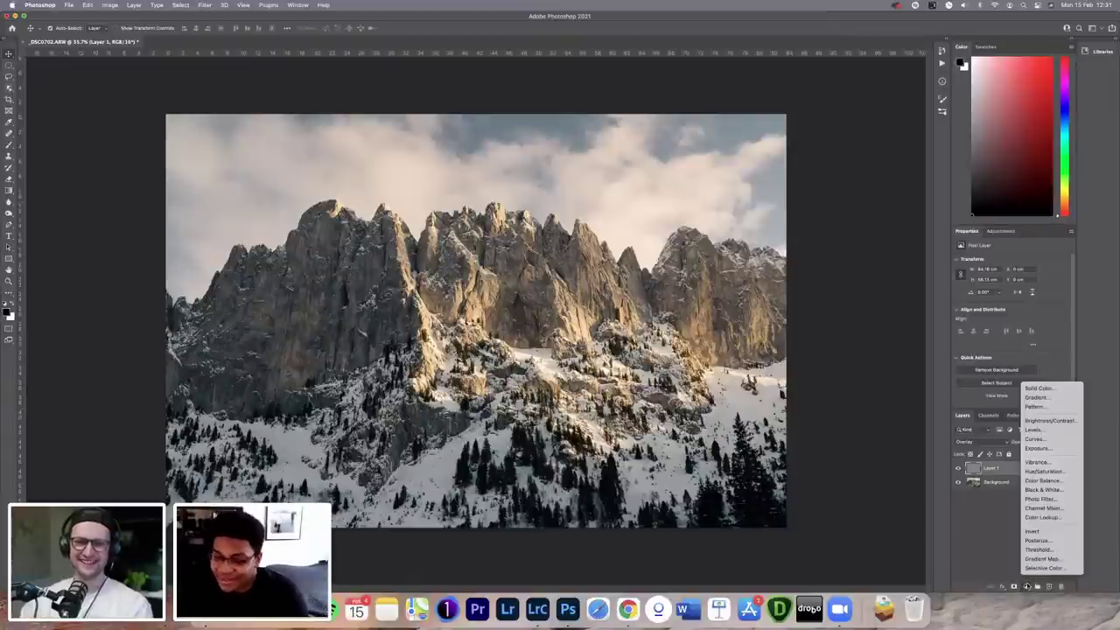
pyautogui.click(1040, 490)
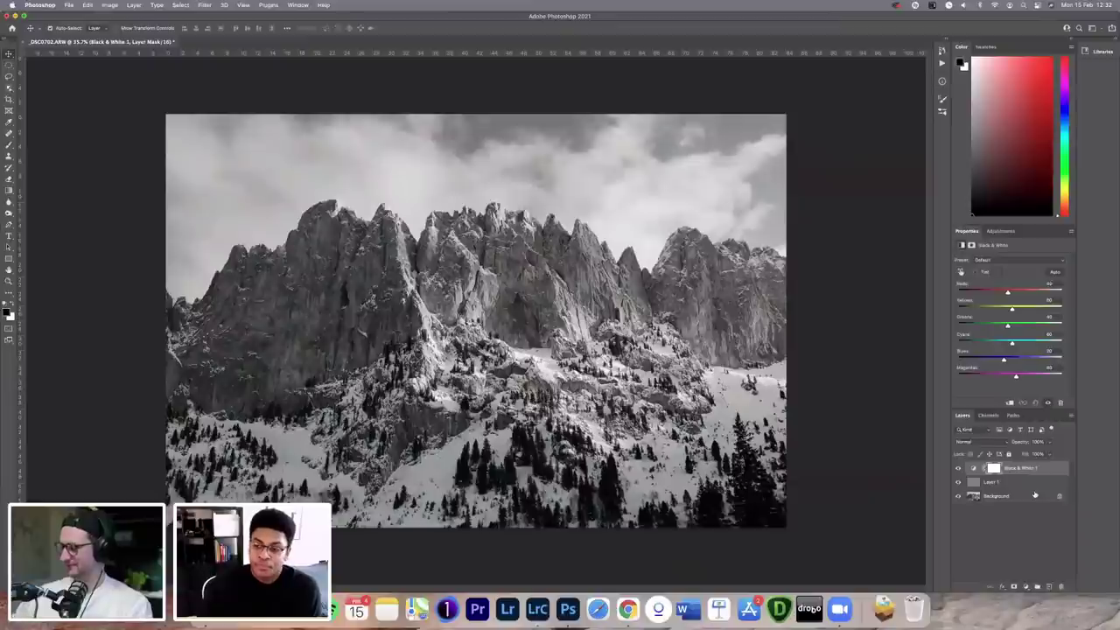
pyautogui.click(970, 442)
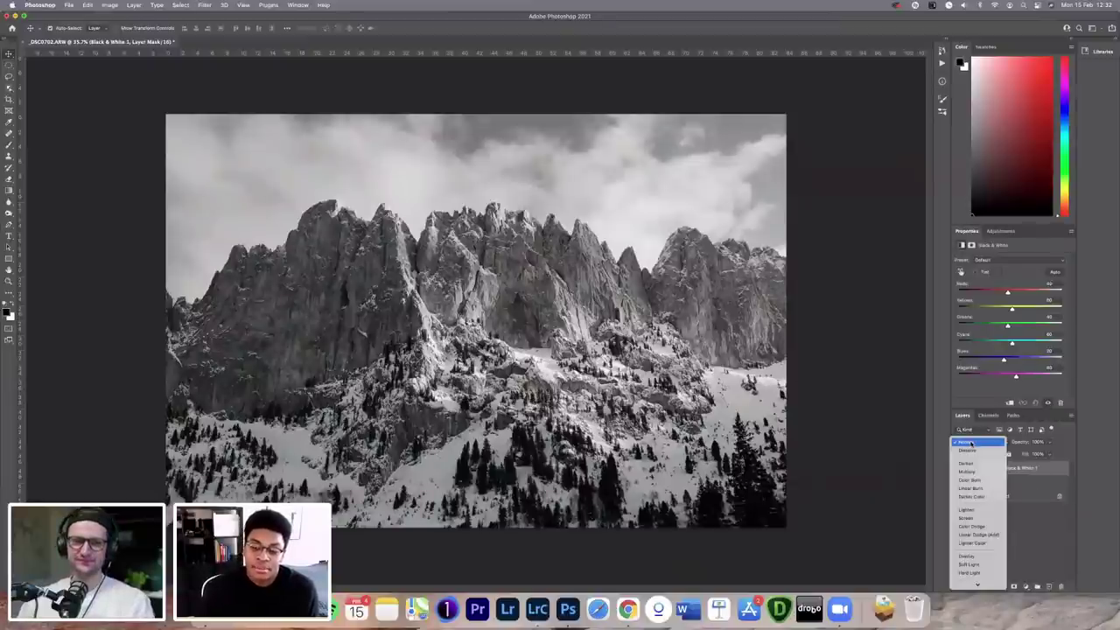
pyautogui.click(973, 564)
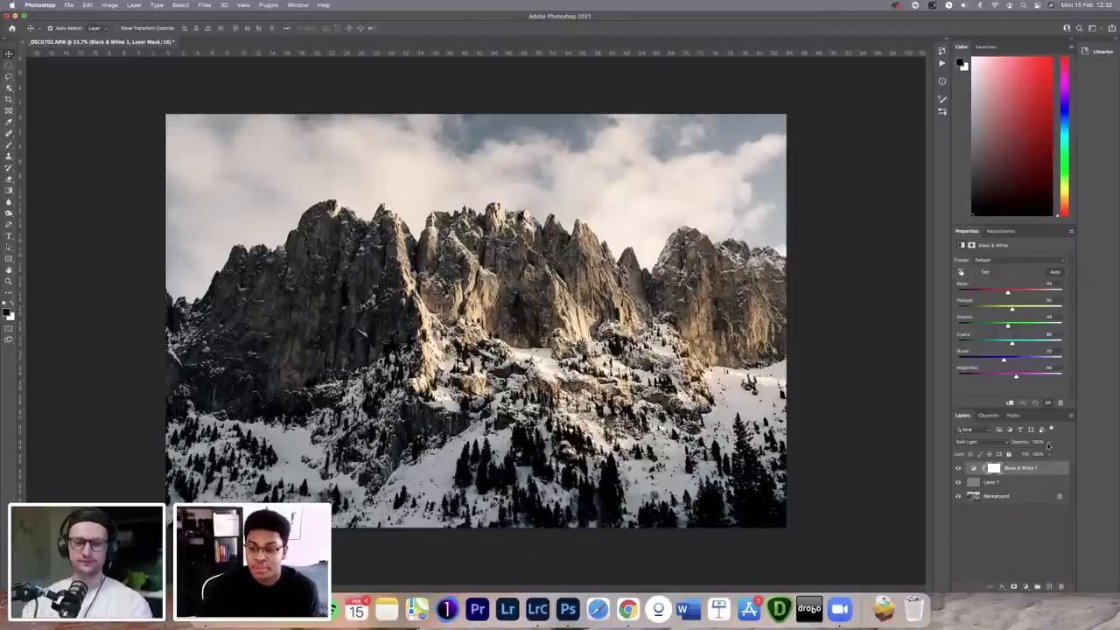
pyautogui.moveTo(1043, 453)
pyautogui.mouseDown()
pyautogui.moveTo(1008, 454)
pyautogui.moveTo(1024, 454)
pyautogui.mouseUp()
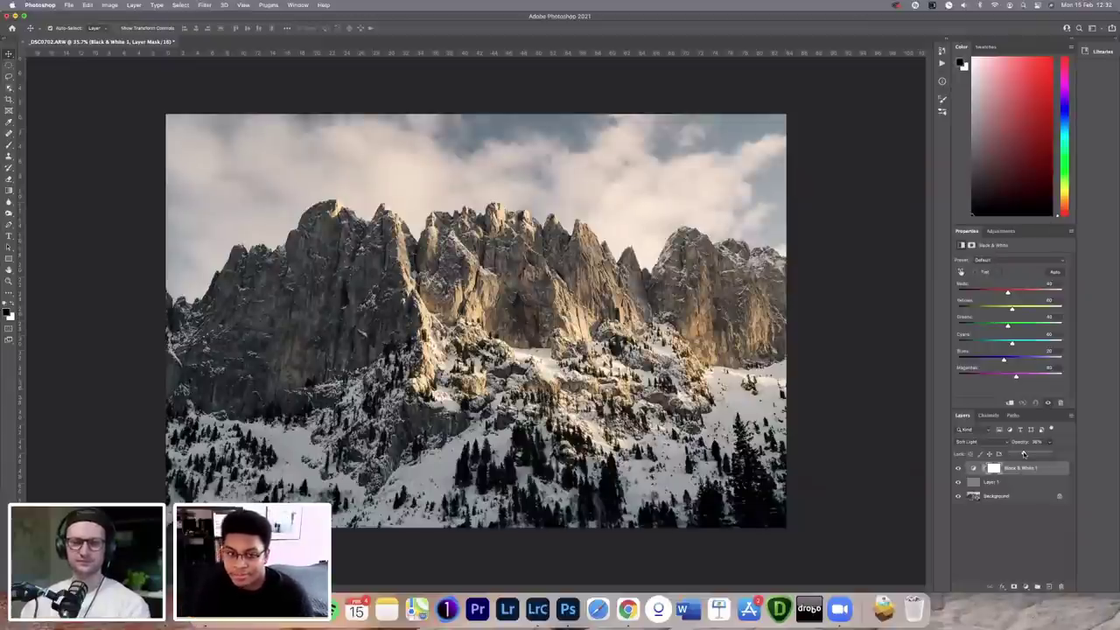
# Step: Add a Color Balance adjustment layer, shift midtones and highlights slightly toward magenta and yellow, and fine-tune the yellow-blue balance of the shadows
pyautogui.click(1000, 230)
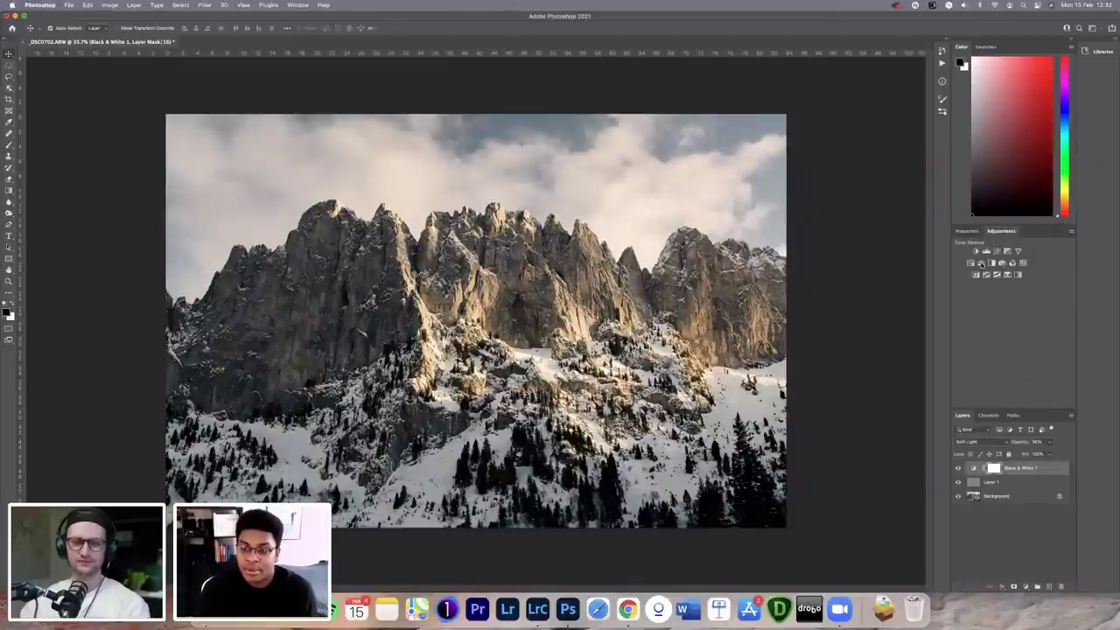
pyautogui.click(981, 264)
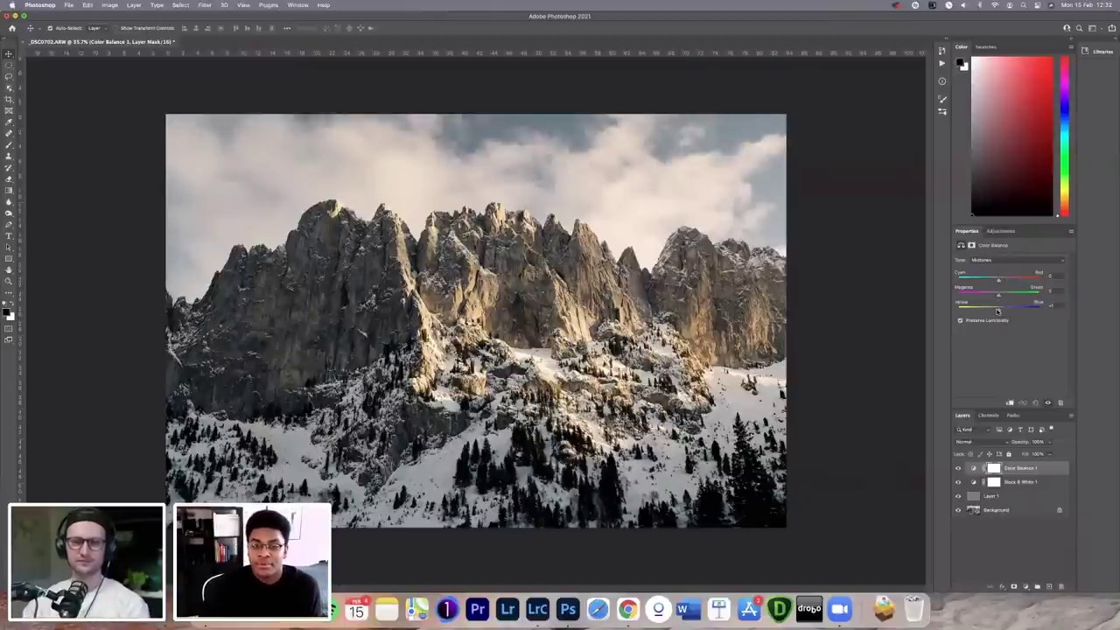
pyautogui.moveTo(994, 310); pyautogui.dragTo(997, 312)
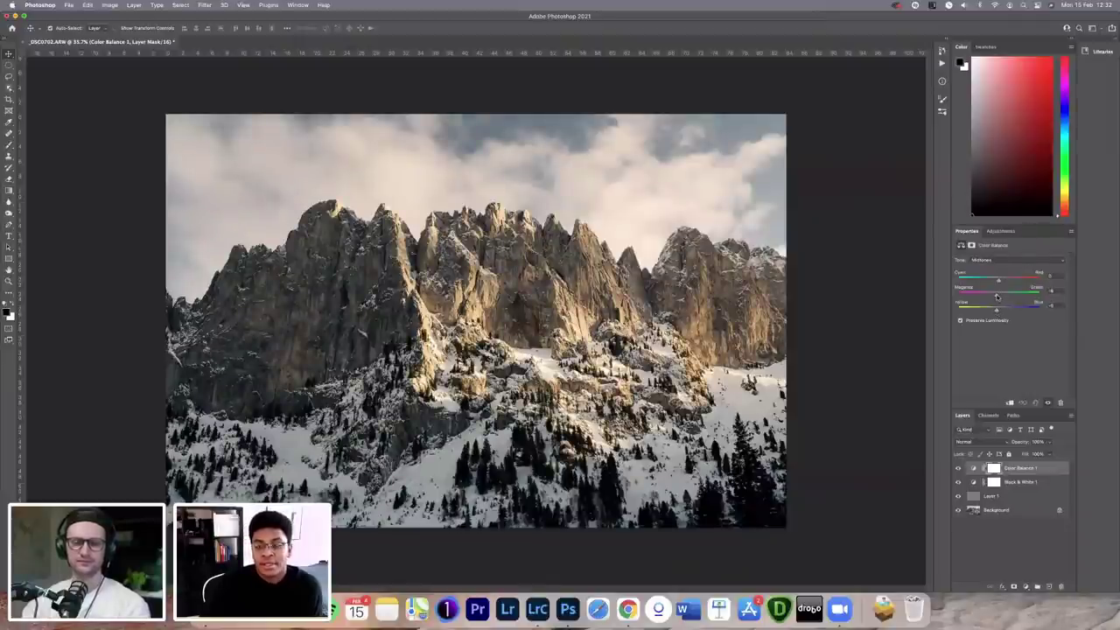
pyautogui.click(998, 260)
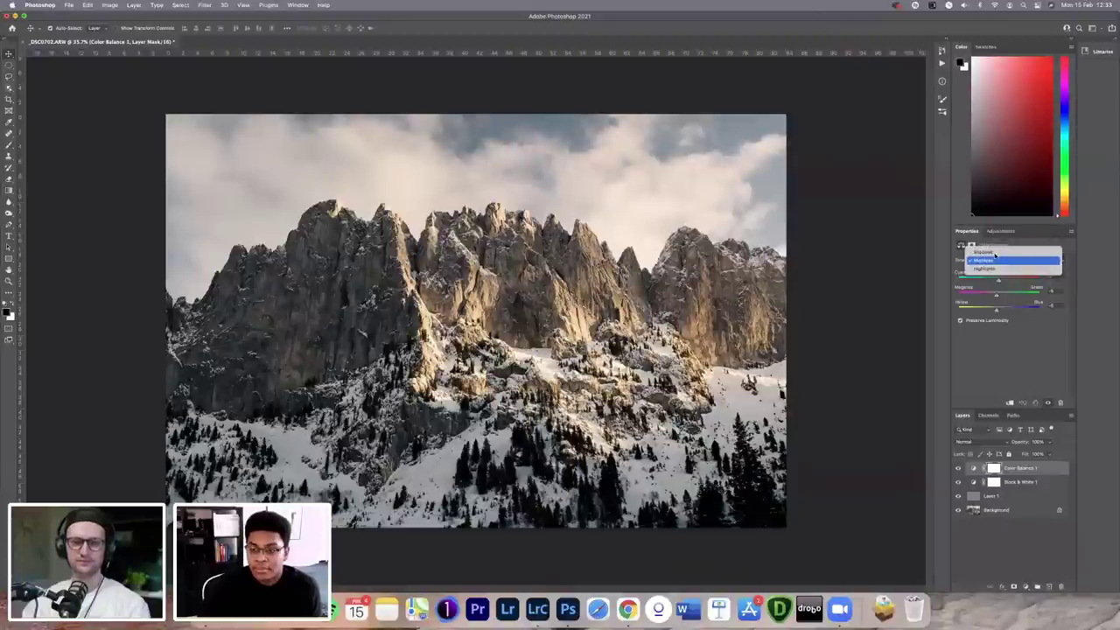
pyautogui.click(994, 253)
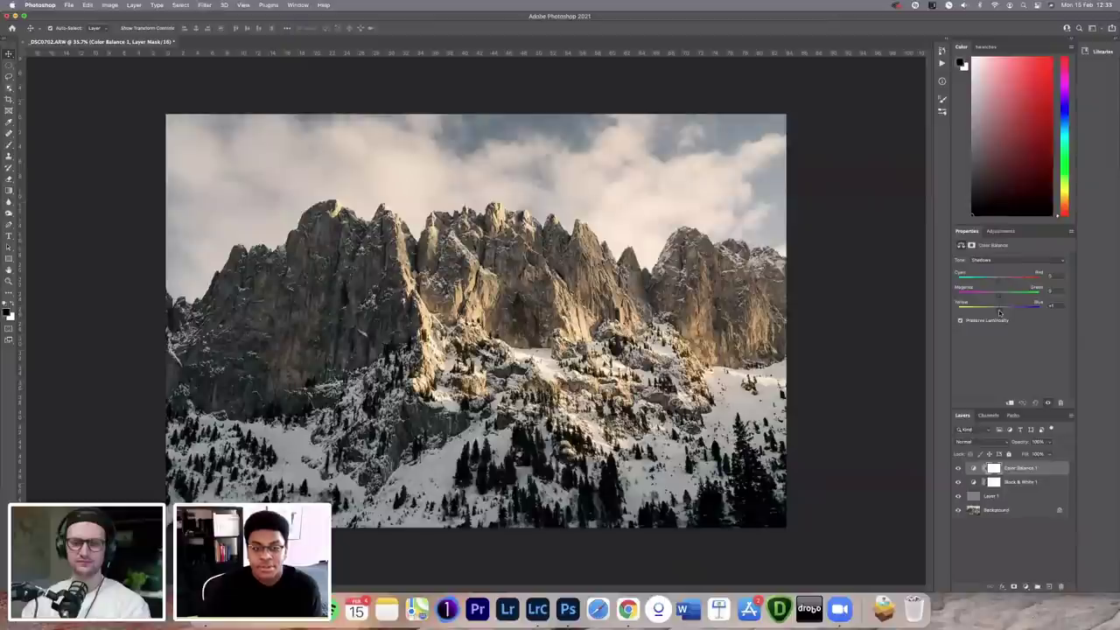
pyautogui.click(997, 260)
pyautogui.click(994, 278)
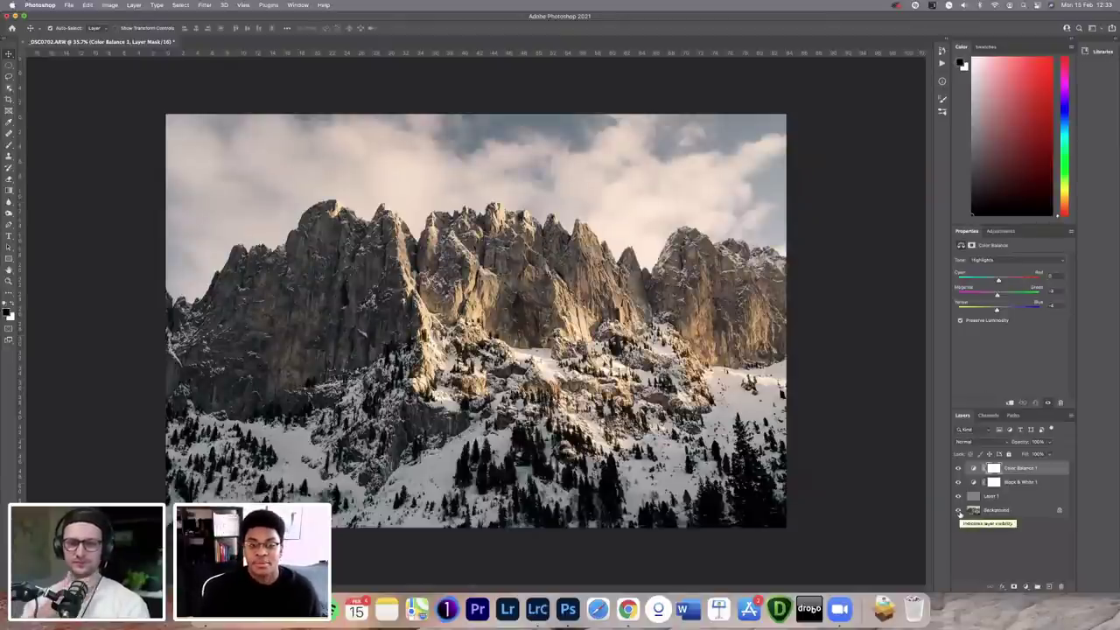
# Step: Compare the mountain photo with and without the layers above the Background, leaving every layer visible
pyautogui.keyDown('alt'); pyautogui.click(959, 511); pyautogui.keyUp('alt')
pyautogui.keyDown('alt'); pyautogui.click(959, 511); pyautogui.keyUp('alt')
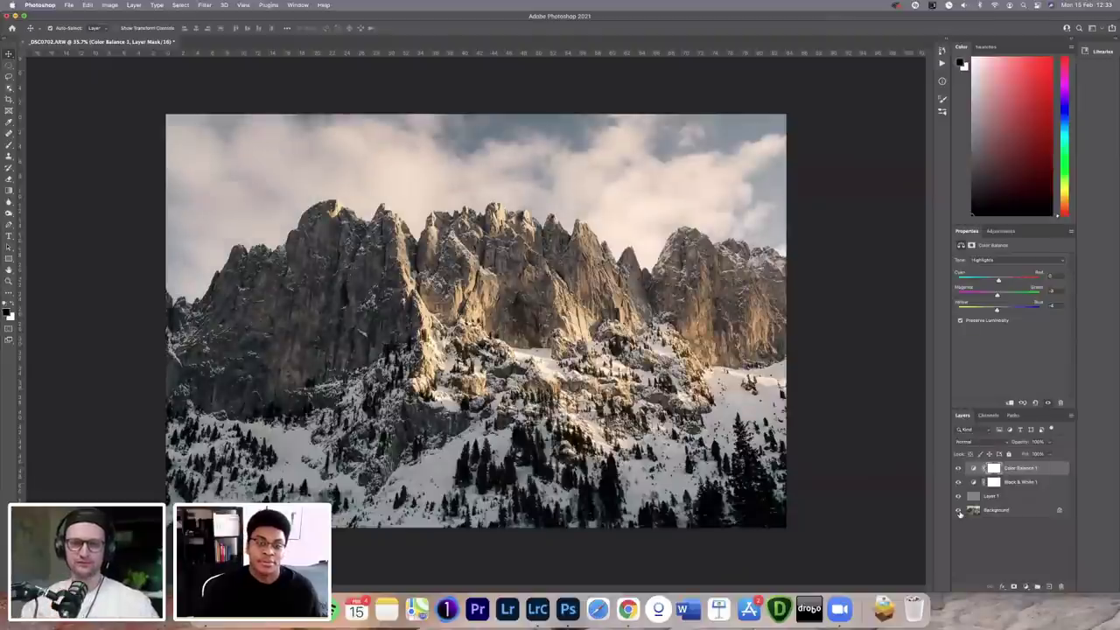
pyautogui.keyDown('alt'); pyautogui.click(958, 511); pyautogui.keyUp('alt')
pyautogui.keyDown('alt'); pyautogui.click(959, 511); pyautogui.keyUp('alt')
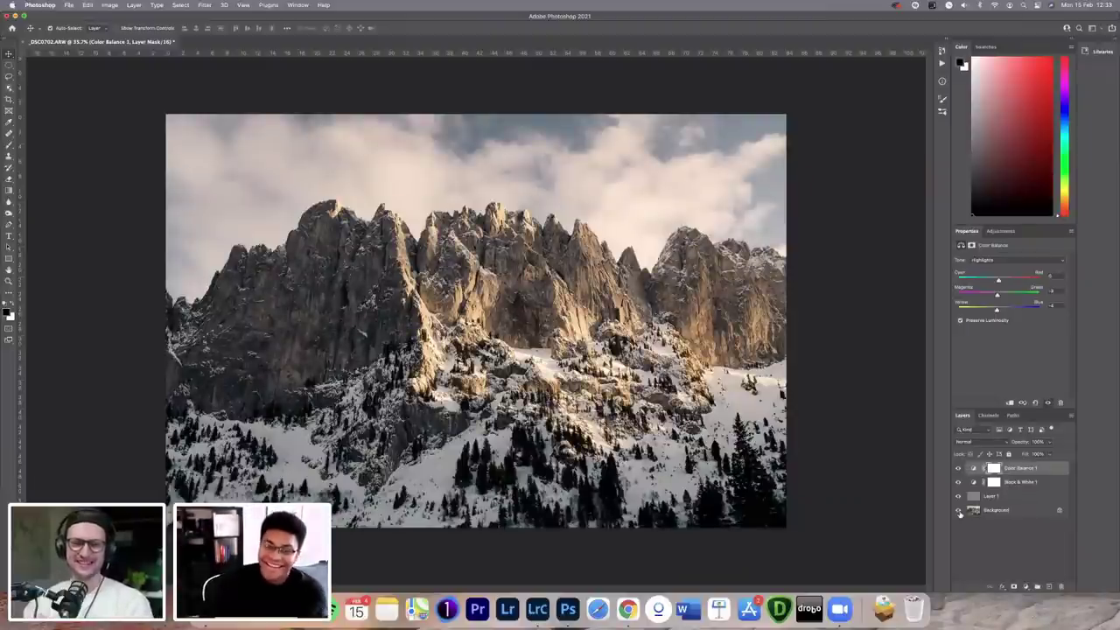
pyautogui.click(957, 496)
pyautogui.click(958, 496)
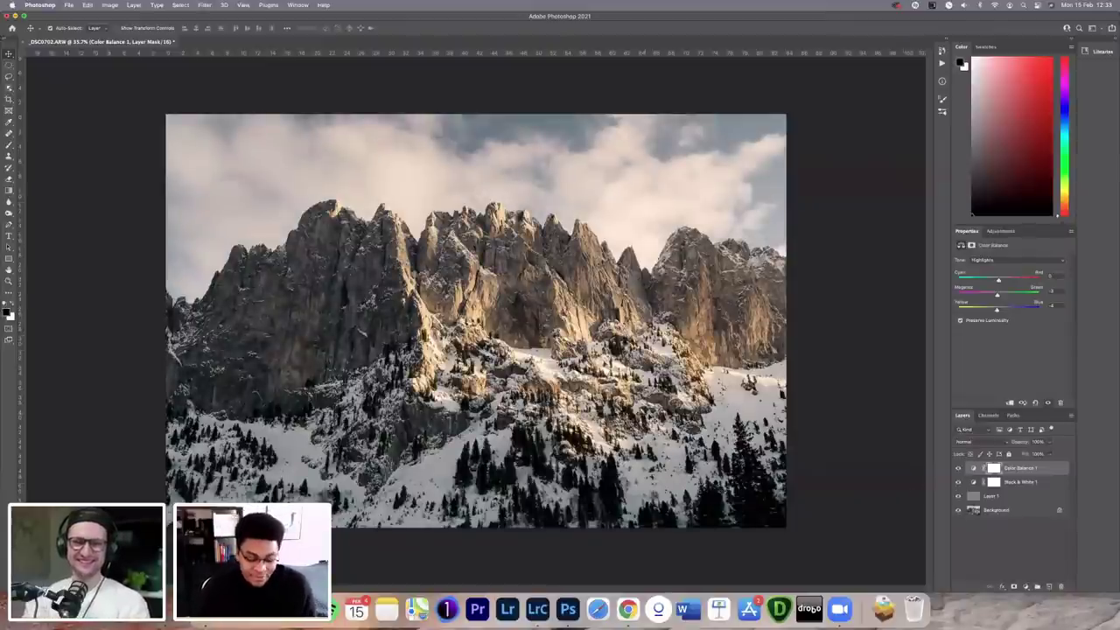
# Step: Merge all layers into the single Background layer and save the mountain image
pyautogui.rightClick(1032, 545)
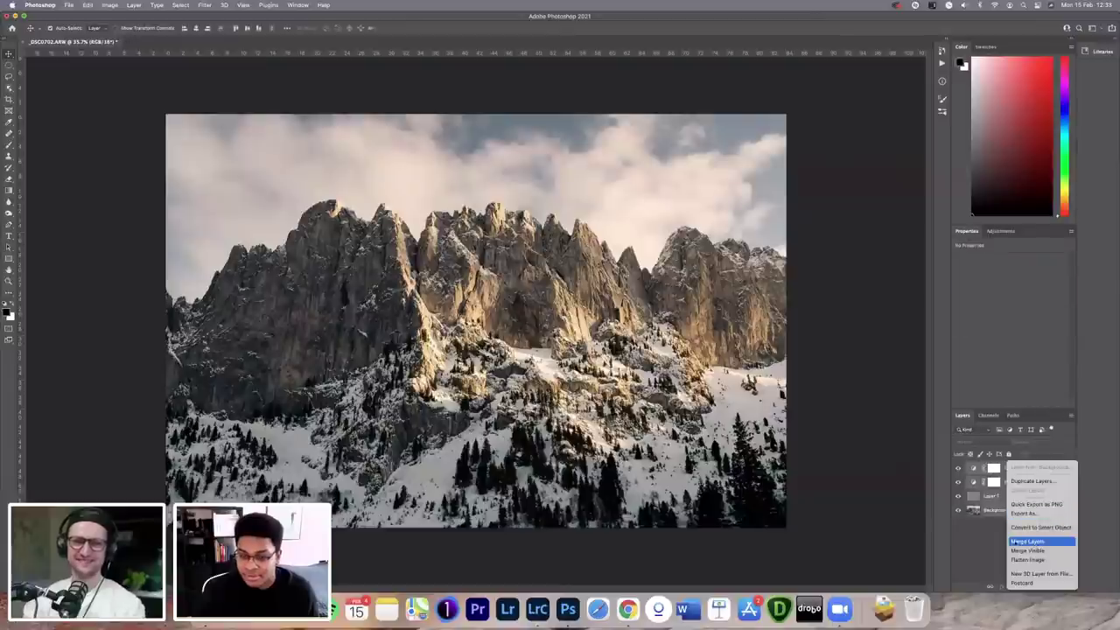
pyautogui.click(930, 514)
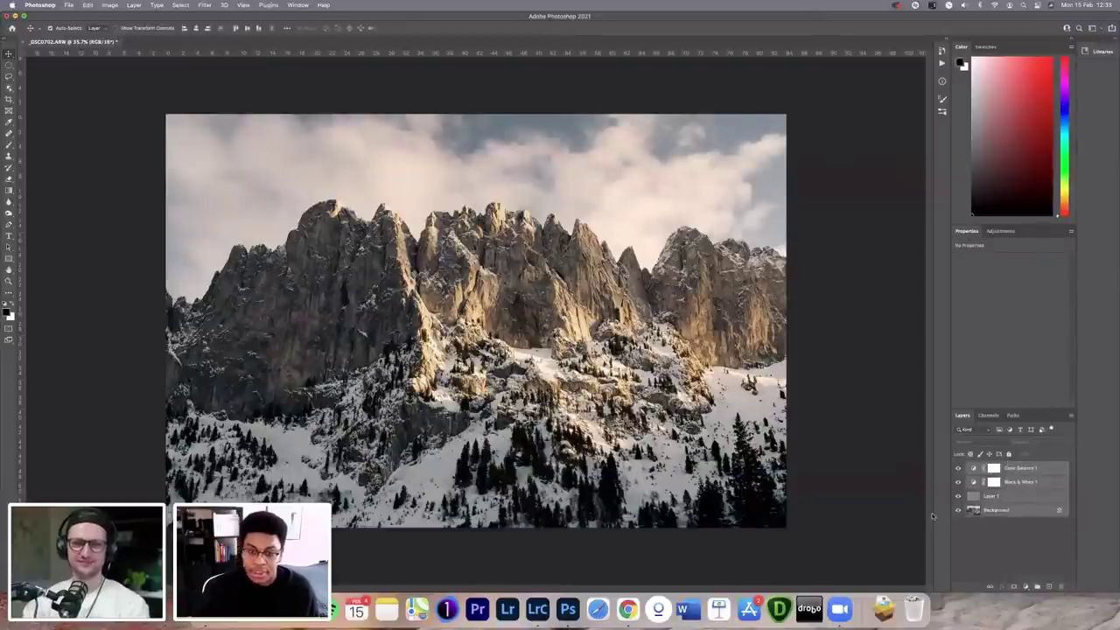
pyautogui.press('super+s')
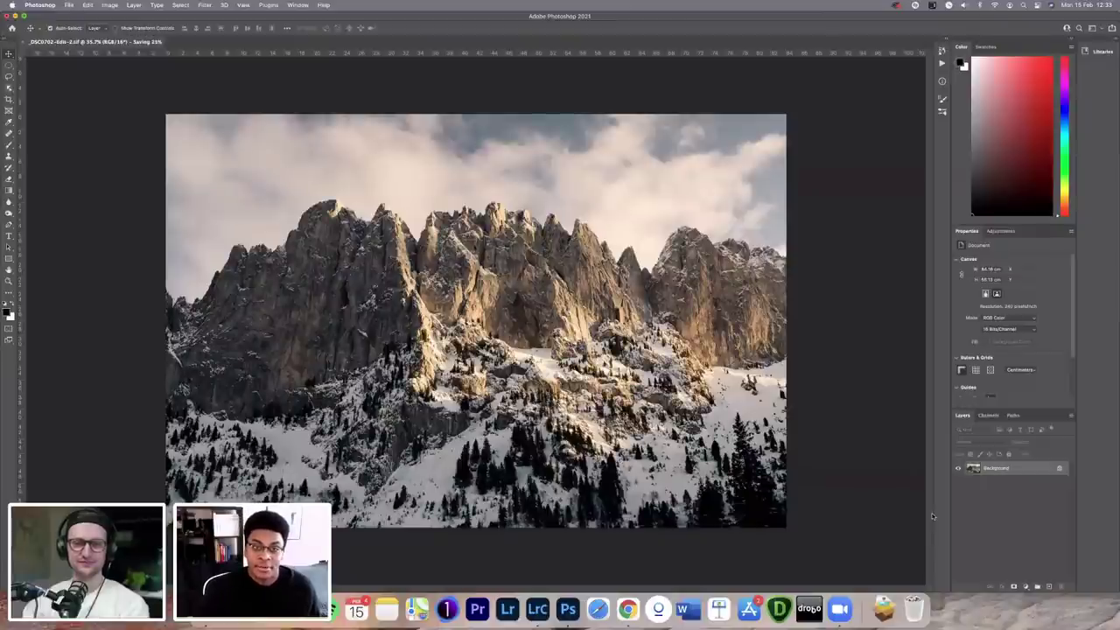
# Step: Switch to Lightroom Classic and open the dark dusk skyscraper photo from the library for developing
pyautogui.click(534, 603)
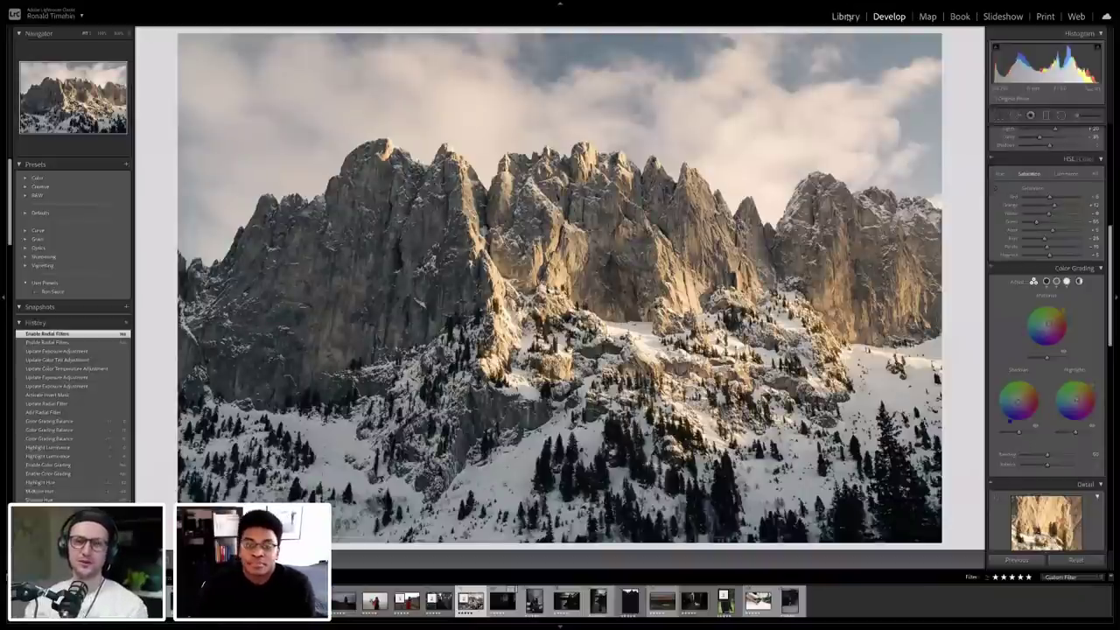
pyautogui.click(847, 17)
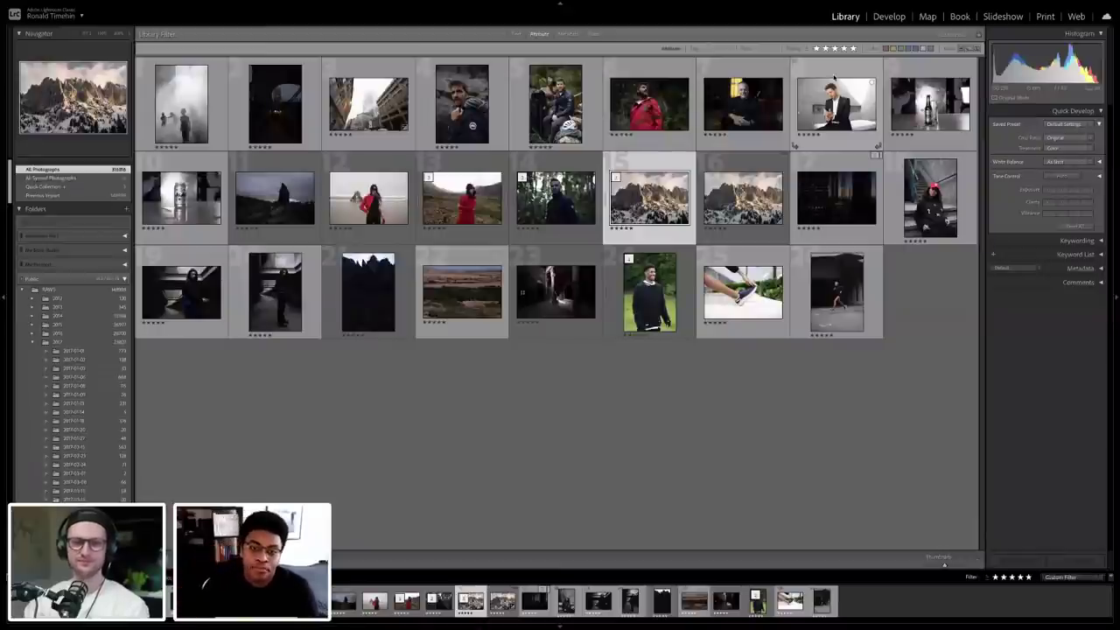
pyautogui.click(845, 163)
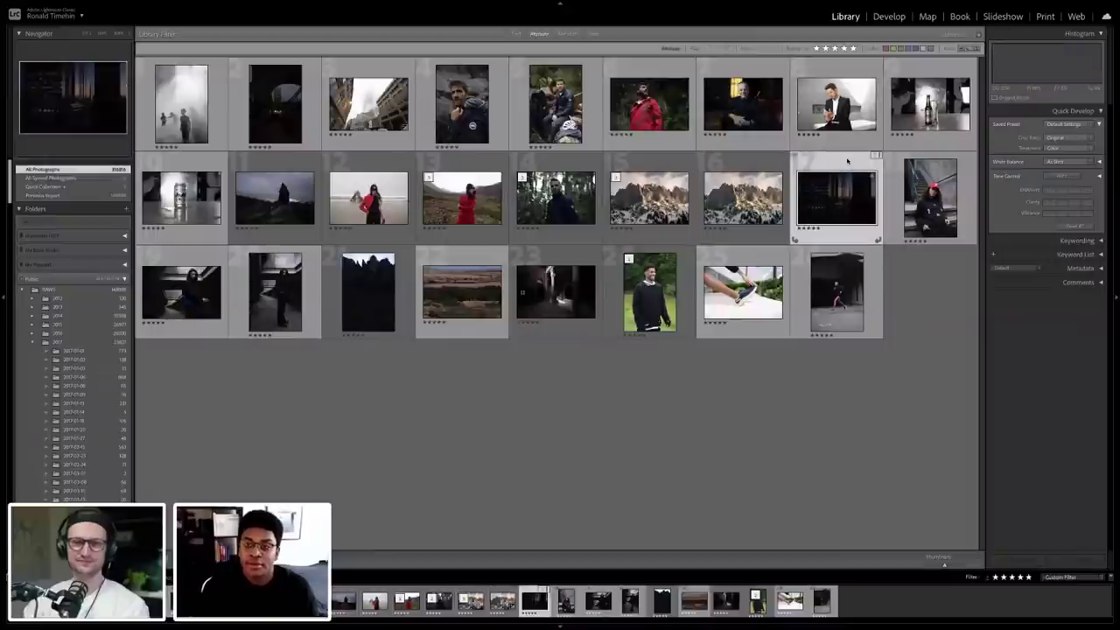
pyautogui.click(888, 16)
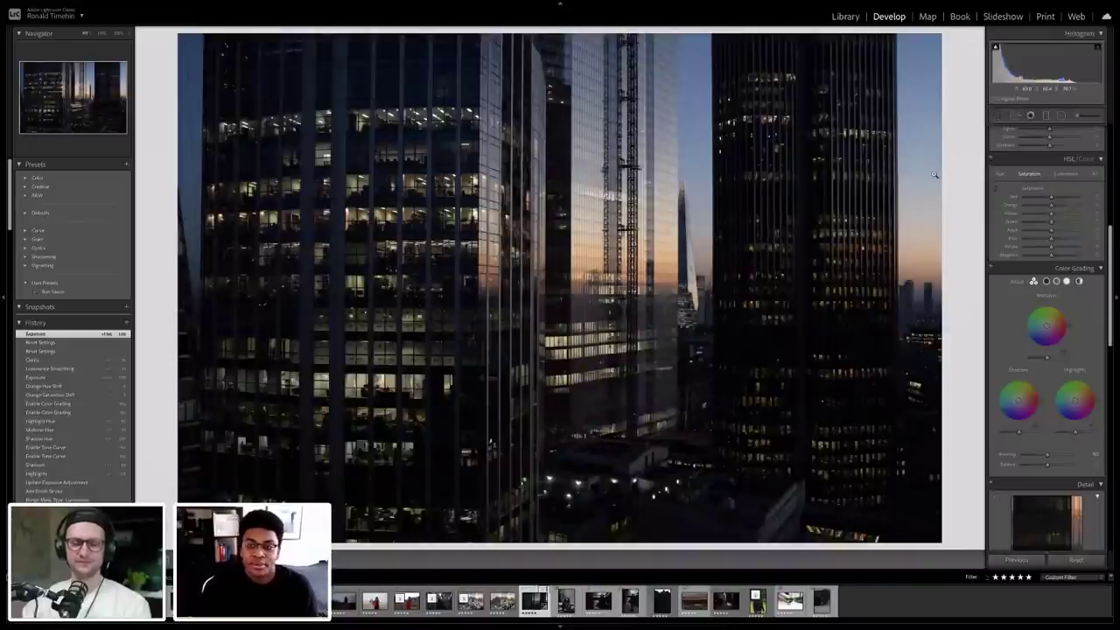
# Step: Crop the skyscraper photo in from both sides, keeping its original aspect ratio, so the sky beyond the outer edges of the towers is cut off
pyautogui.click(1000, 116)
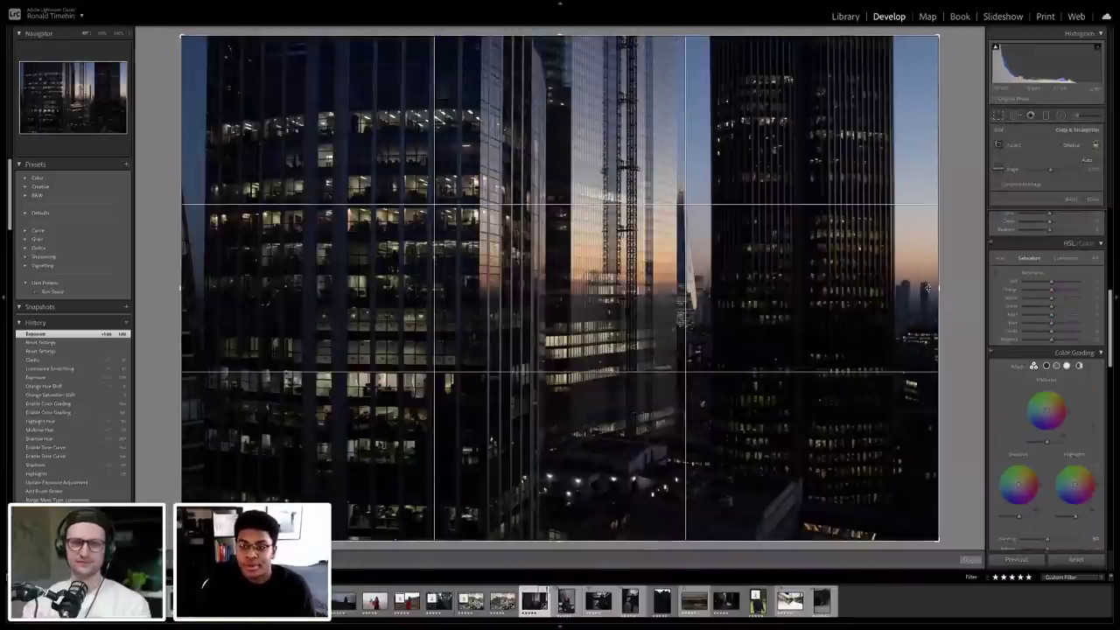
pyautogui.moveTo(938, 289); pyautogui.dragTo(915, 286)
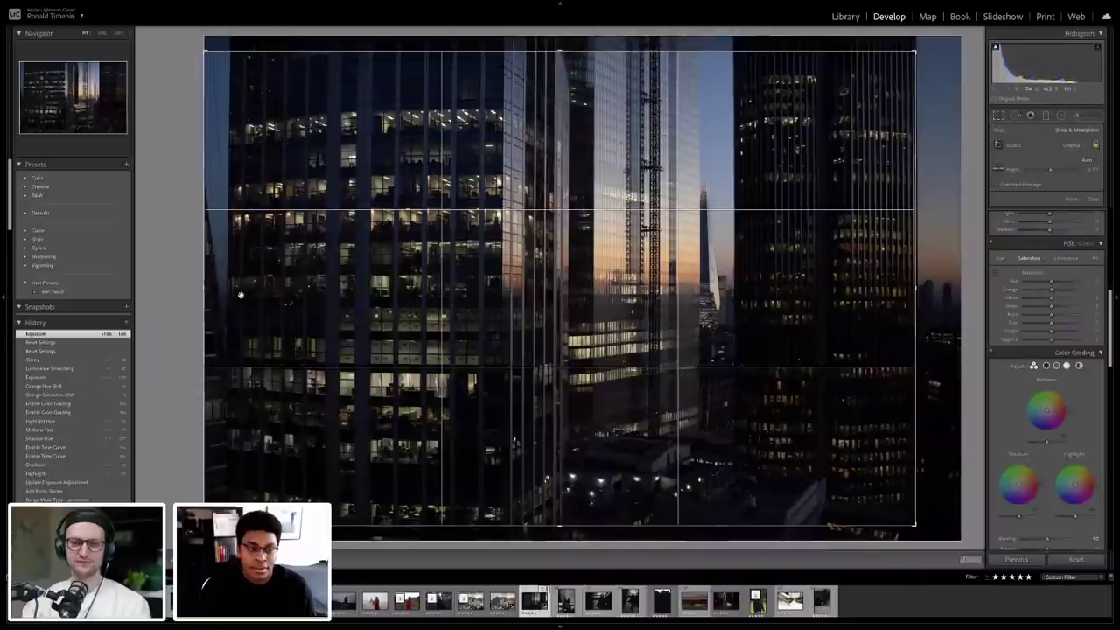
pyautogui.moveTo(210, 288); pyautogui.dragTo(216, 288)
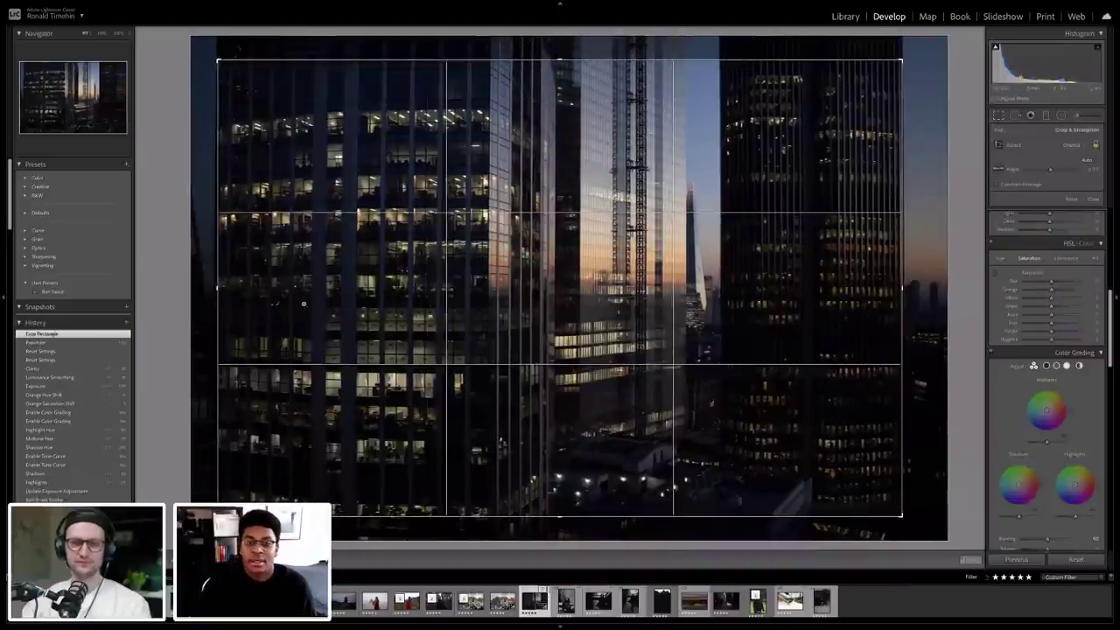
pyautogui.press('Return')
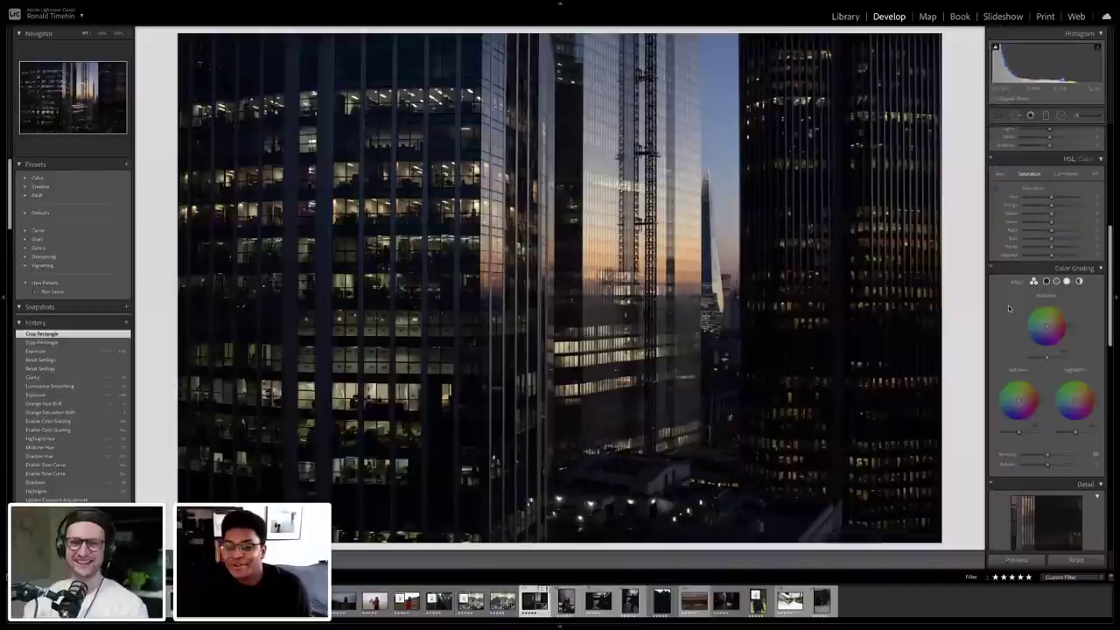
# Step: Enable lens profile corrections and chromatic aberration removal for the skyscraper photo
pyautogui.scroll(-2, 1007, 308)
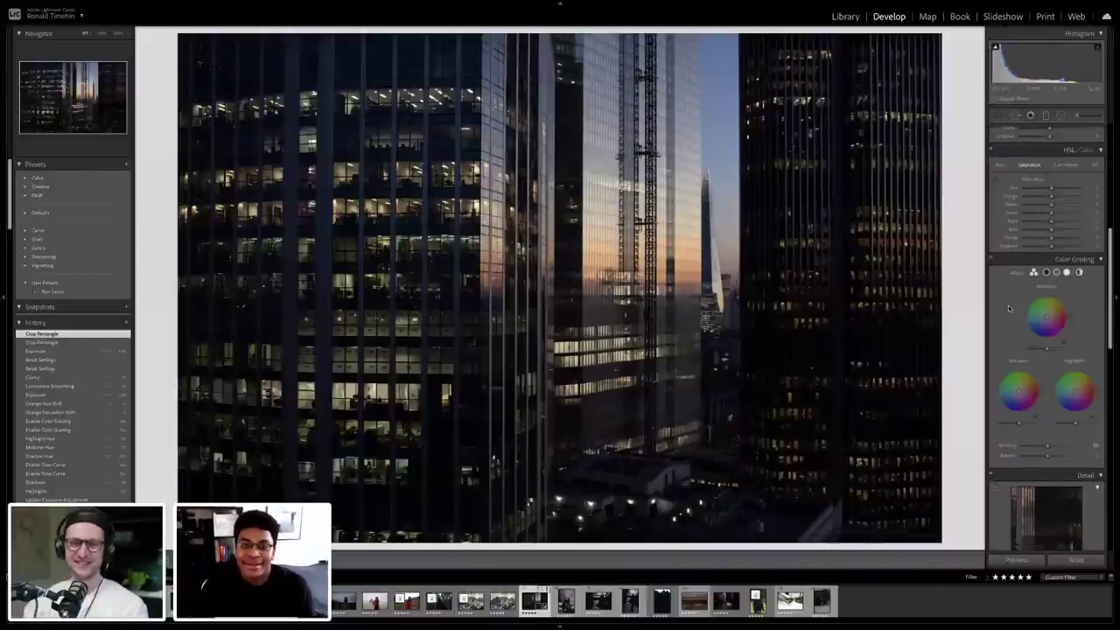
pyautogui.scroll(-4, 1000, 300)
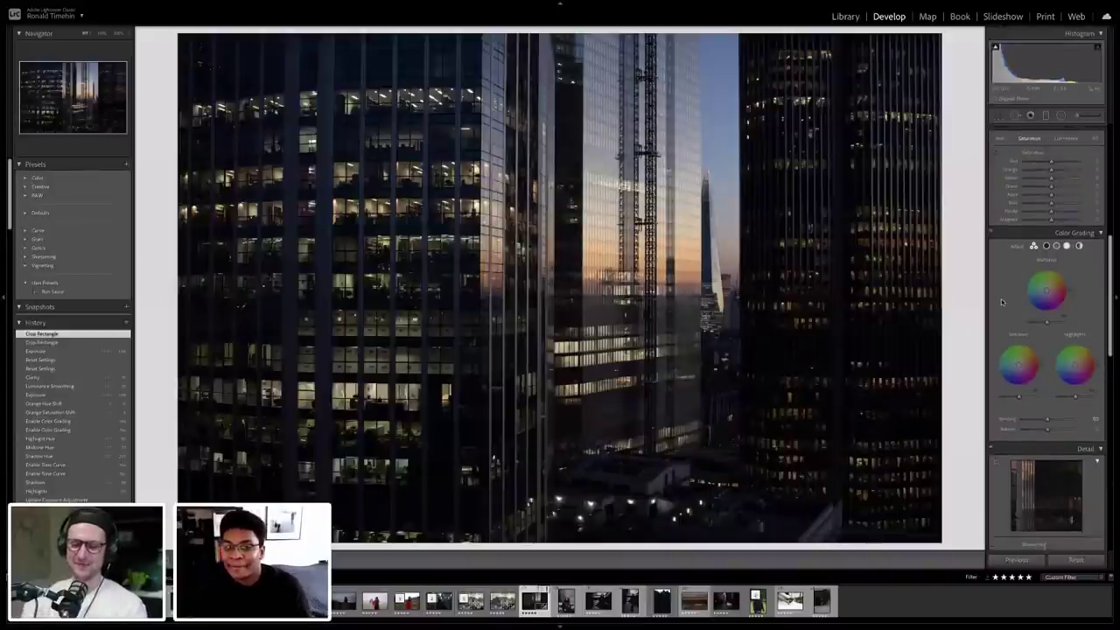
pyautogui.scroll(-4, 1001, 302)
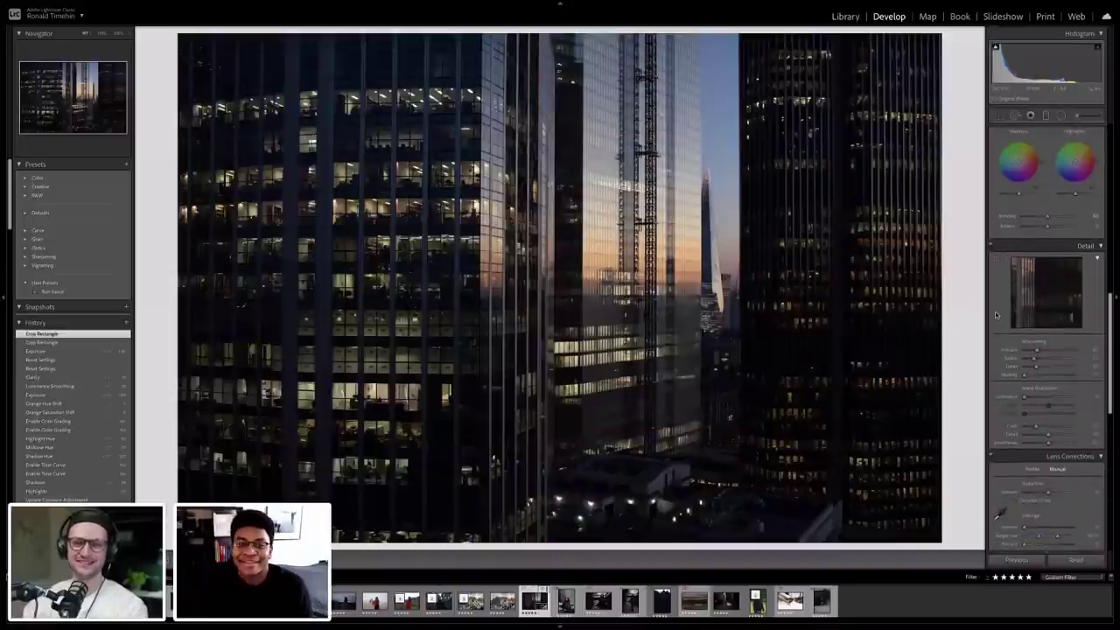
pyautogui.scroll(-5, 1000, 318)
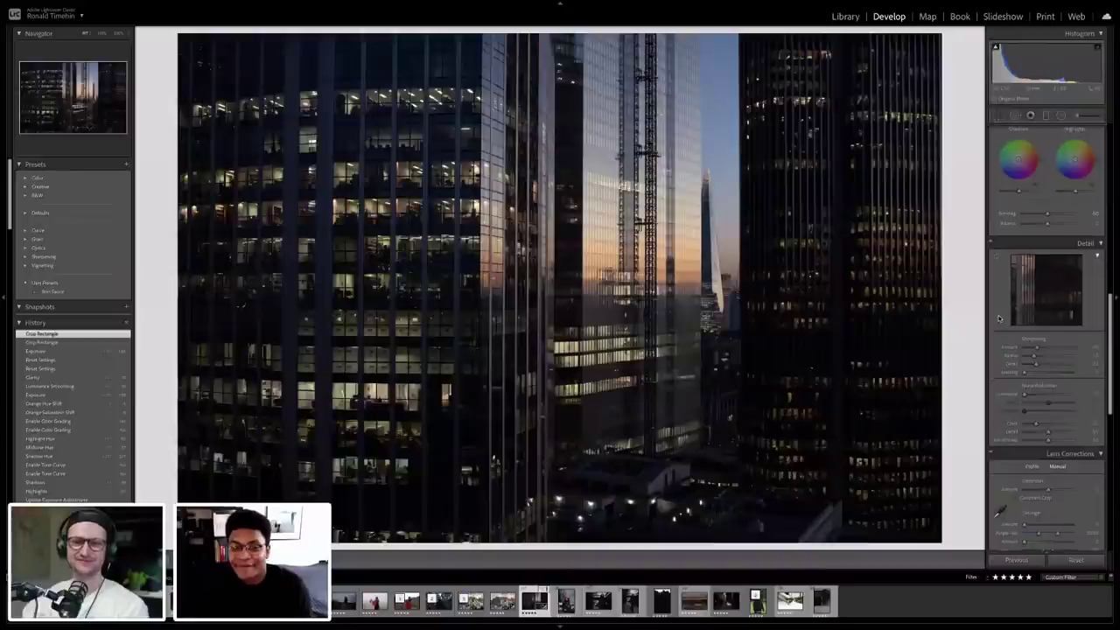
pyautogui.scroll(-3, 1000, 318)
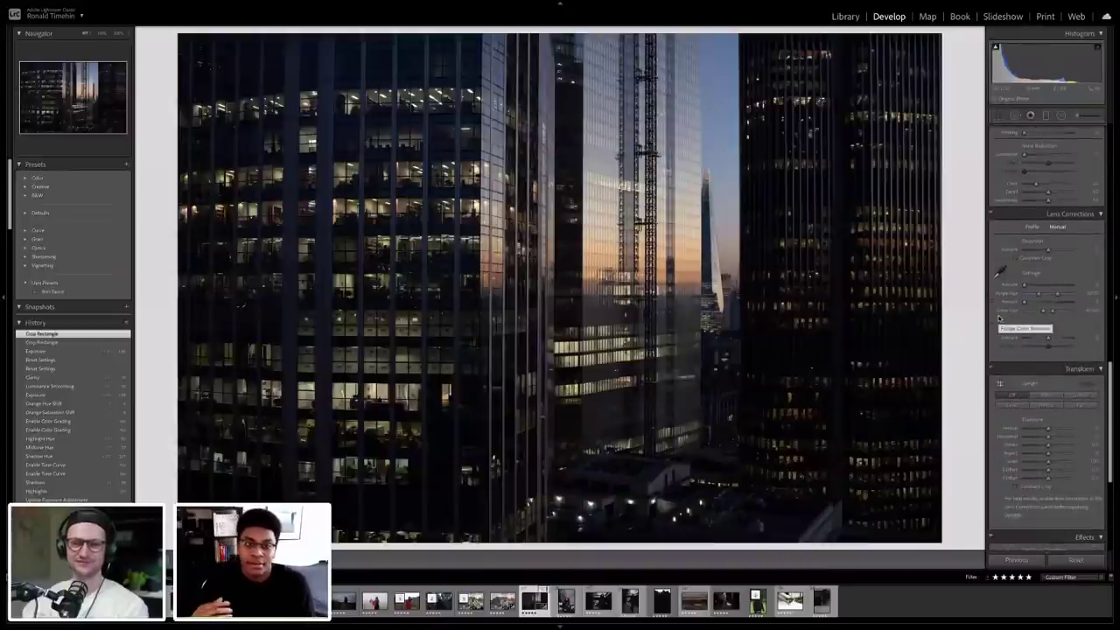
pyautogui.scroll(-1, 1000, 318)
pyautogui.scroll(-2, 1000, 317)
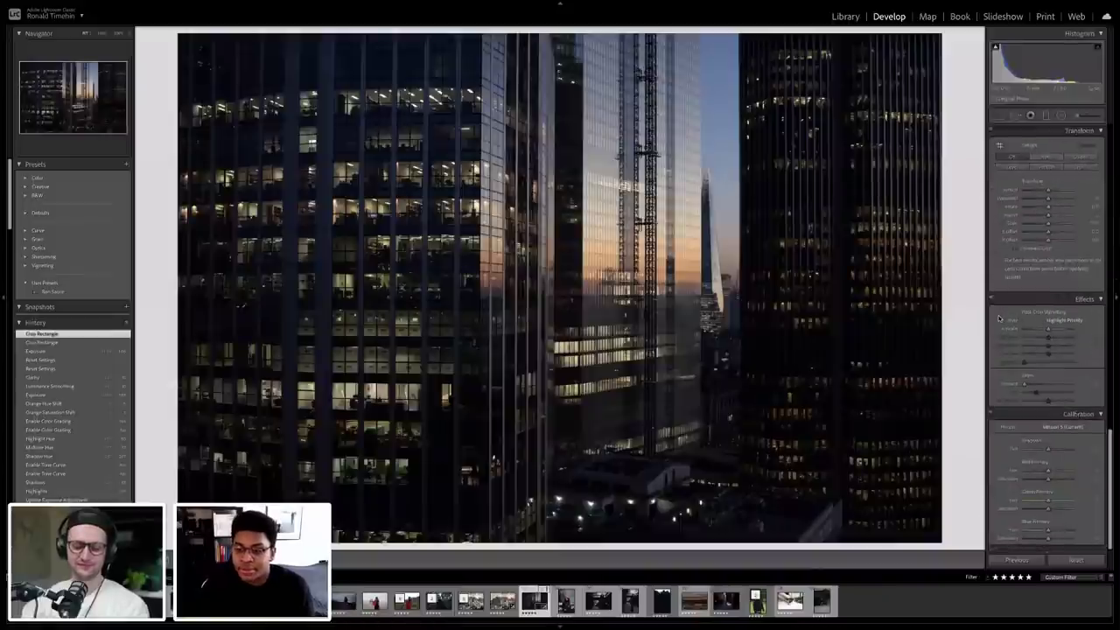
pyautogui.scroll(1, 999, 322)
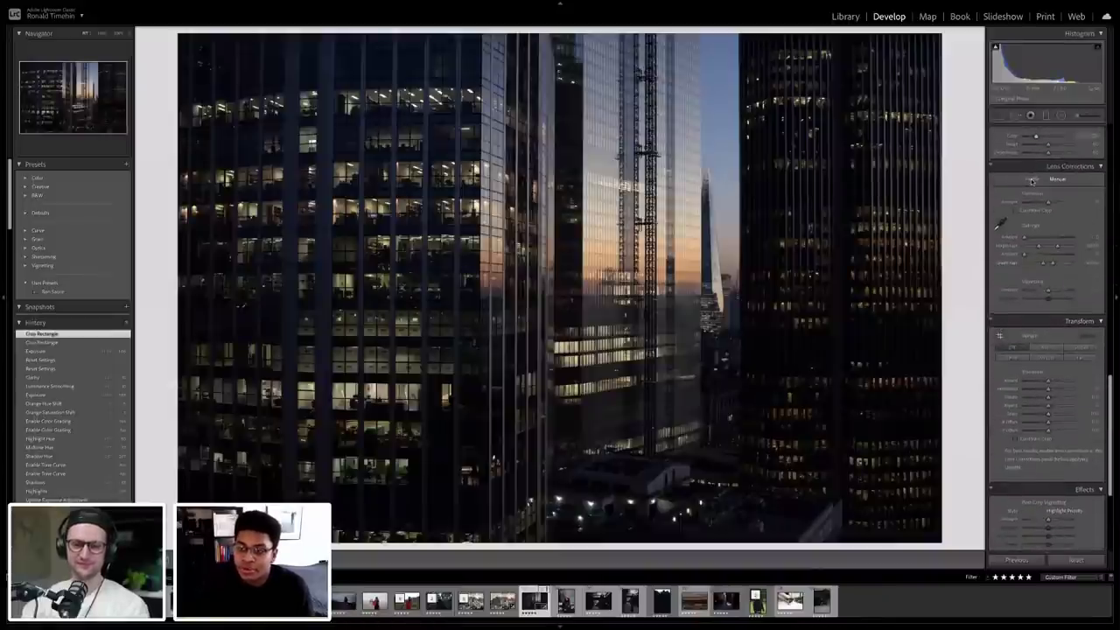
pyautogui.click(1032, 178)
pyautogui.click(1008, 201)
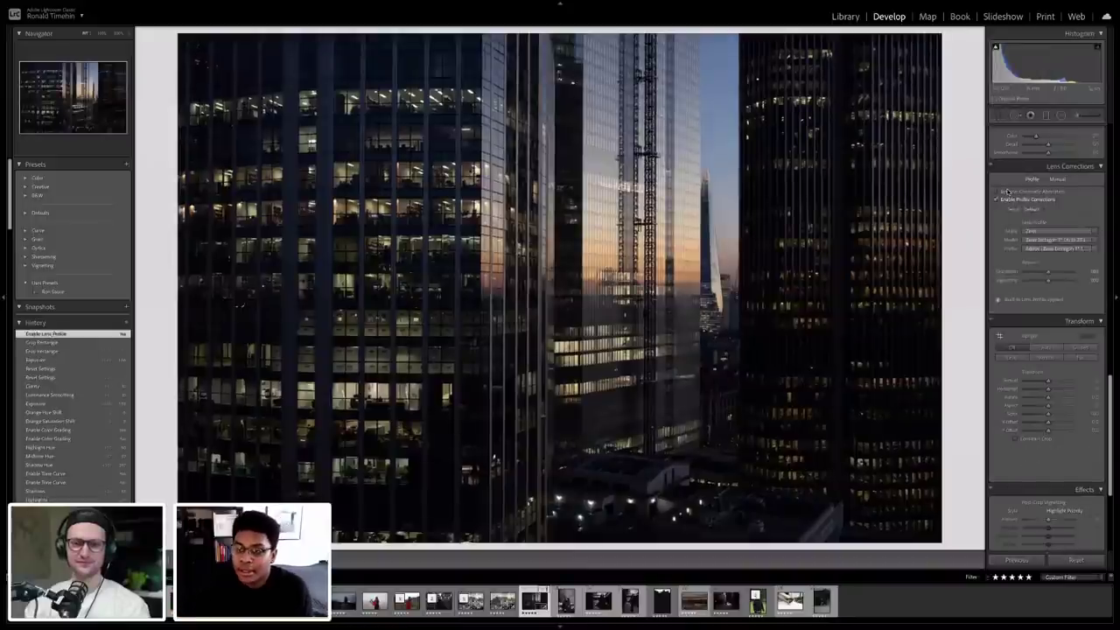
pyautogui.click(1006, 191)
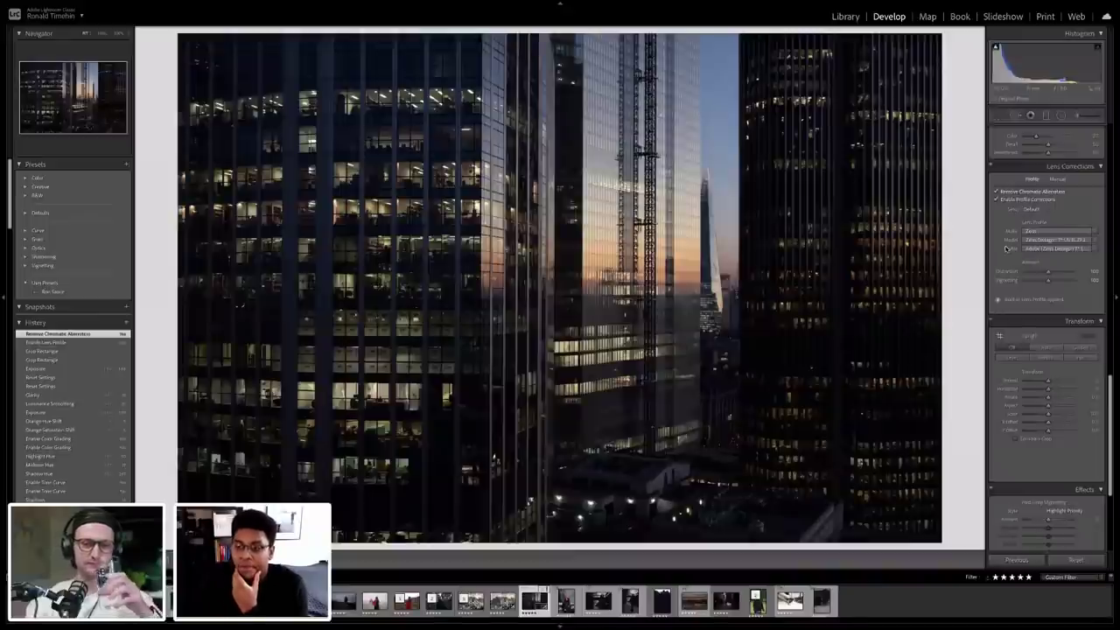
# Step: Apply the Auto Upright perspective correction to the skyscraper photo, comparing it with Upright turned off
pyautogui.scroll(1, 1006, 259)
pyautogui.scroll(-1, 1007, 319)
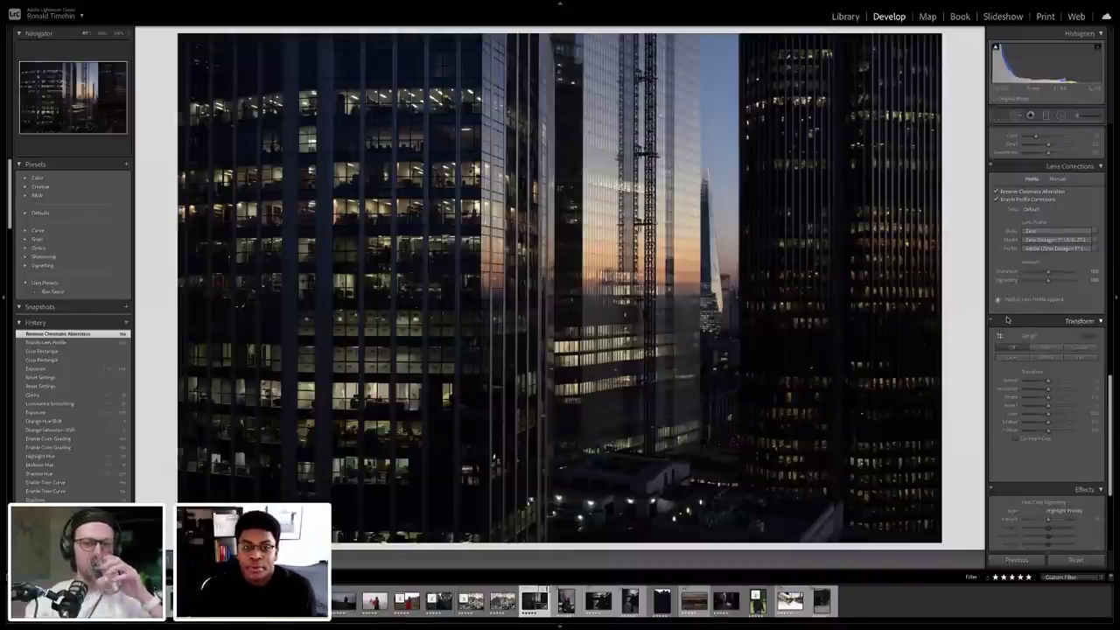
pyautogui.scroll(-1, 1032, 328)
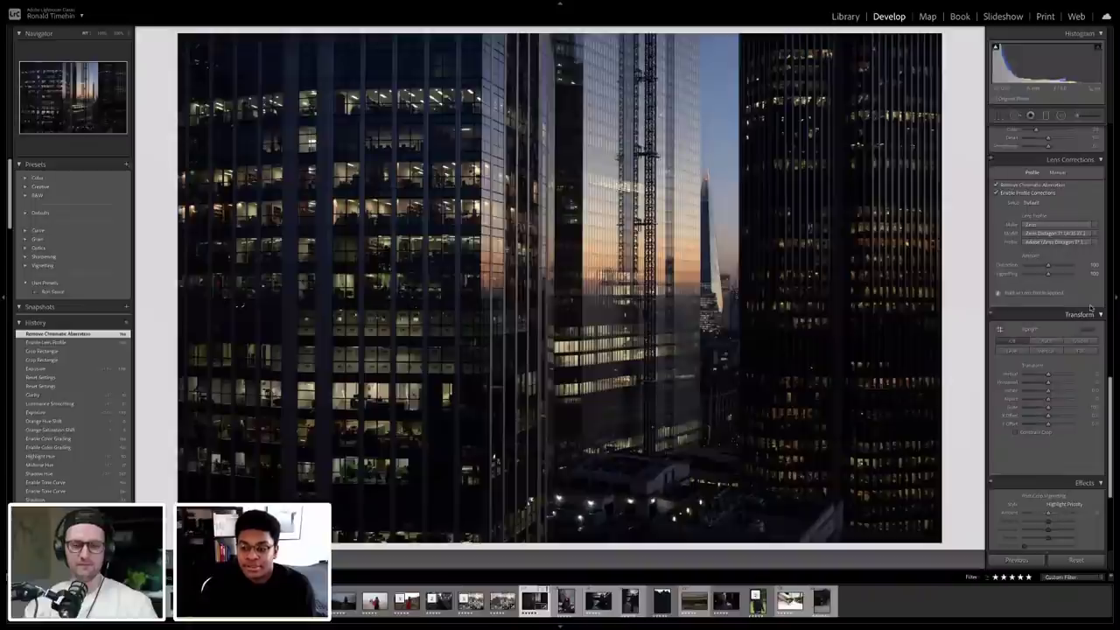
pyautogui.click(1050, 371)
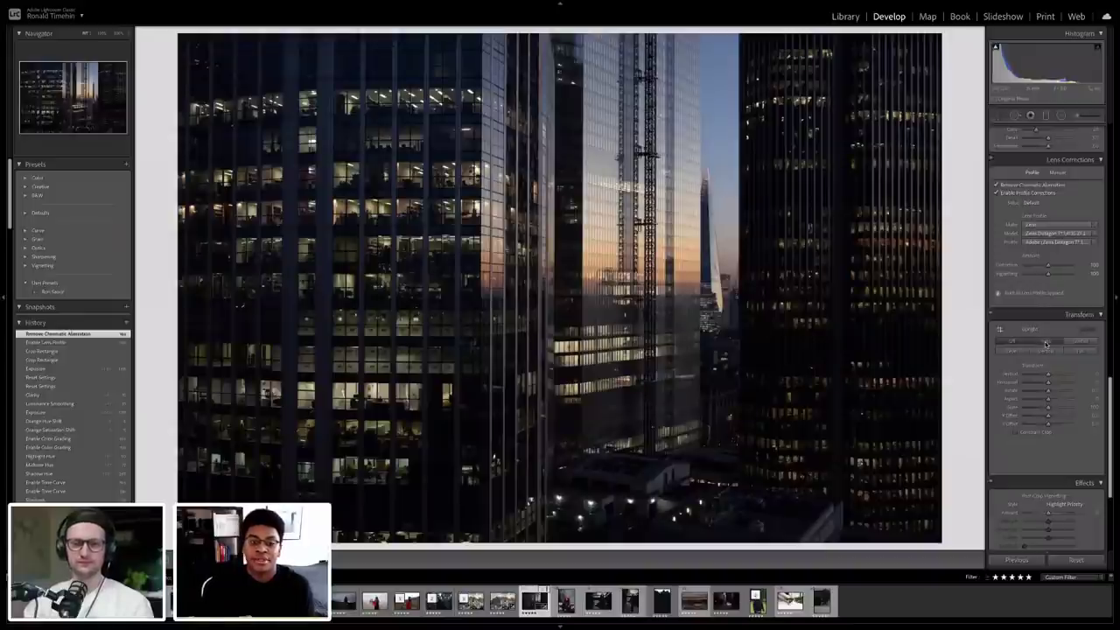
pyautogui.click(1045, 342)
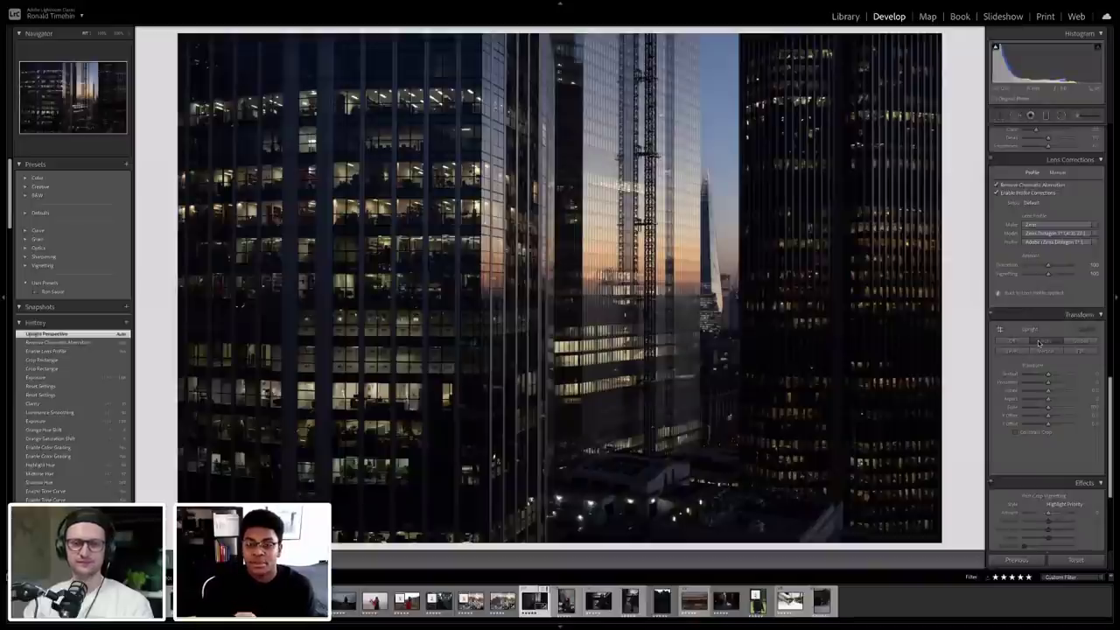
pyautogui.click(1018, 344)
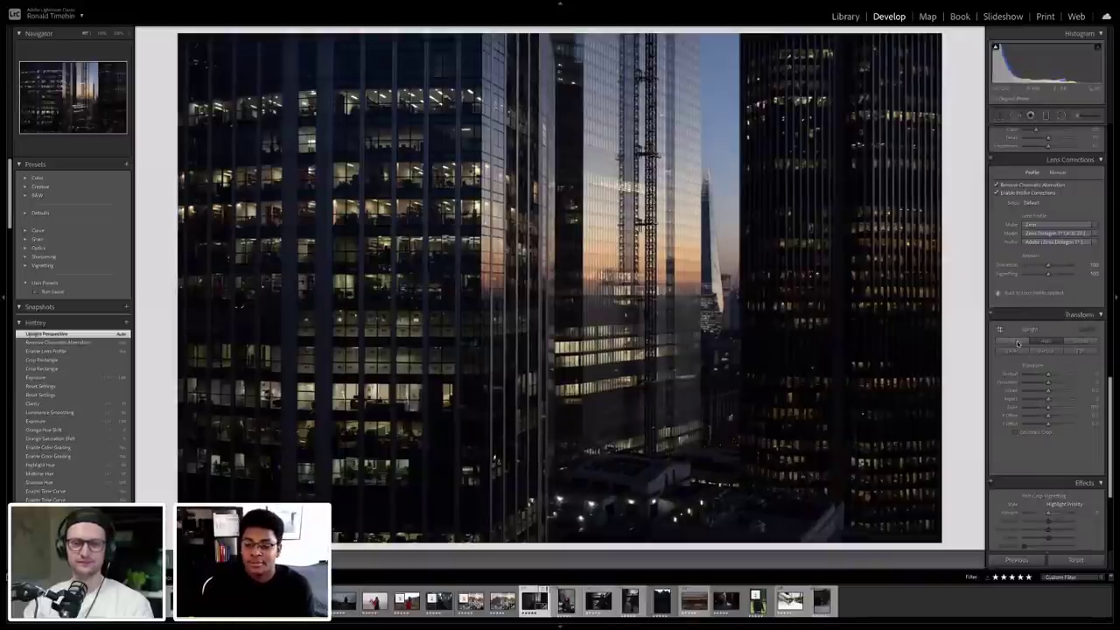
pyautogui.click(1042, 342)
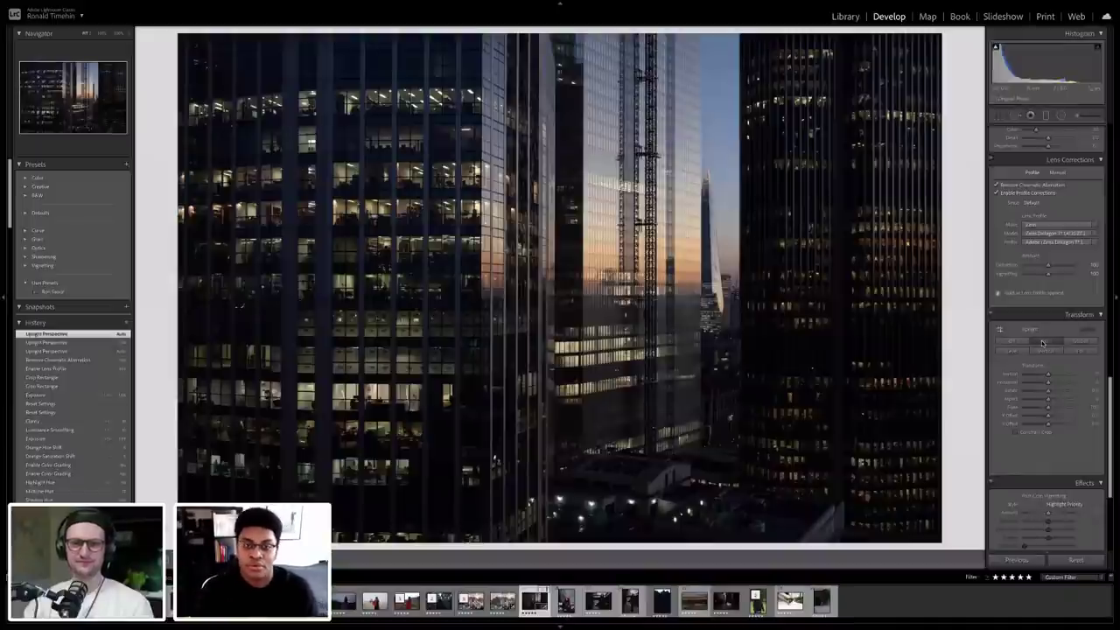
# Step: Raise the overall exposure of the skyscraper photo to +1.70
pyautogui.scroll(6, 1012, 318)
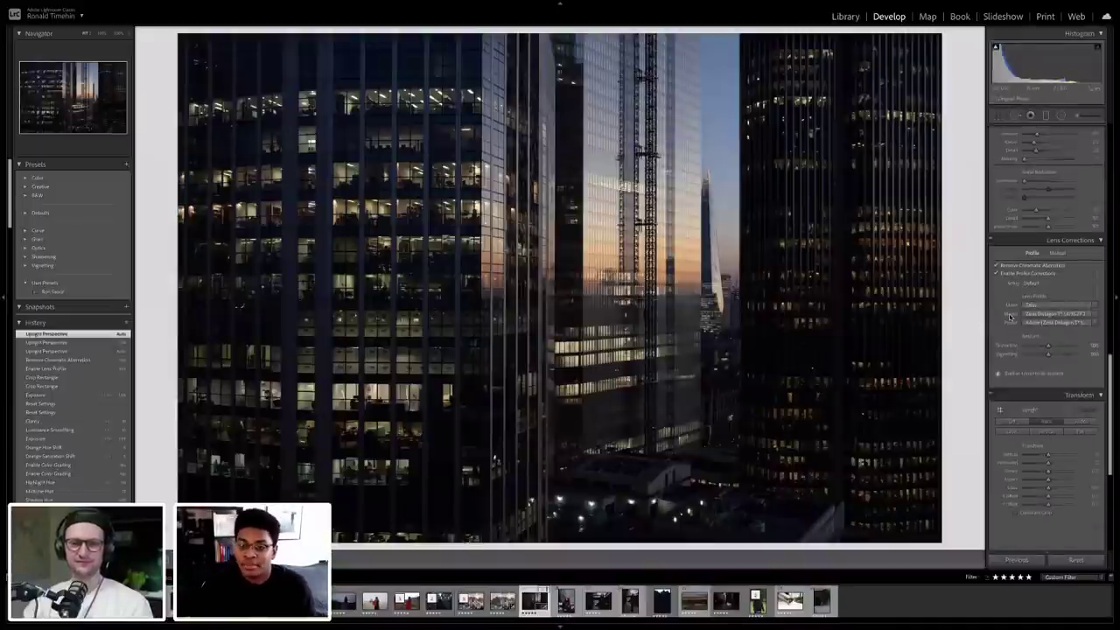
pyautogui.scroll(4, 1010, 318)
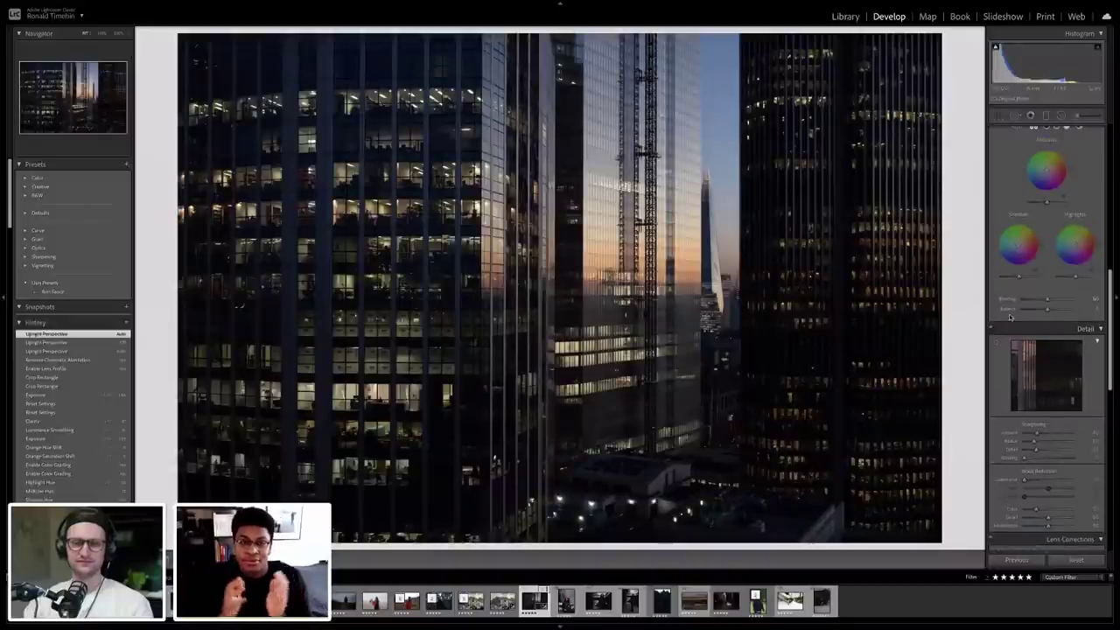
pyautogui.scroll(4, 1018, 318)
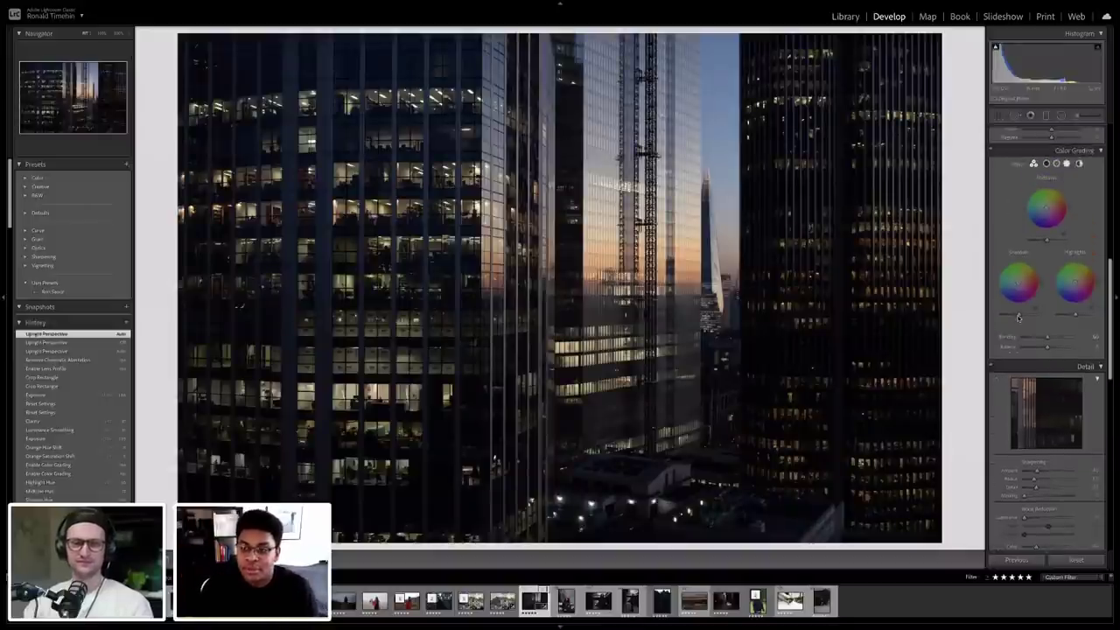
pyautogui.scroll(6, 1018, 317)
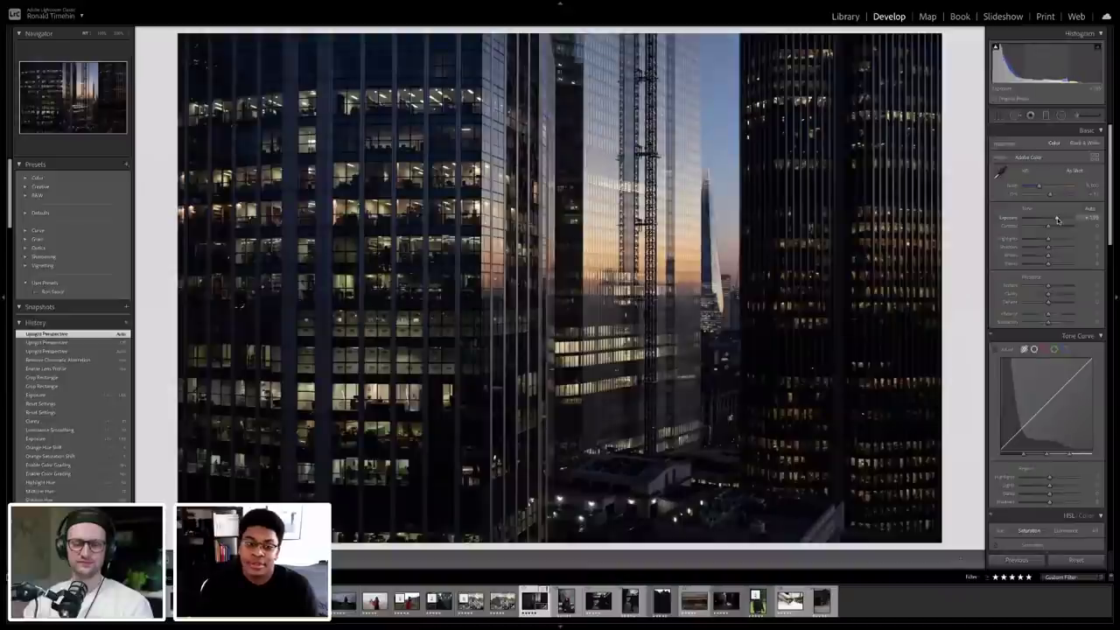
pyautogui.moveTo(1057, 219); pyautogui.dragTo(1057, 219)
# Step: Set the photo's white balance to Auto and shift the tint slightly towards magenta
pyautogui.click(1067, 179)
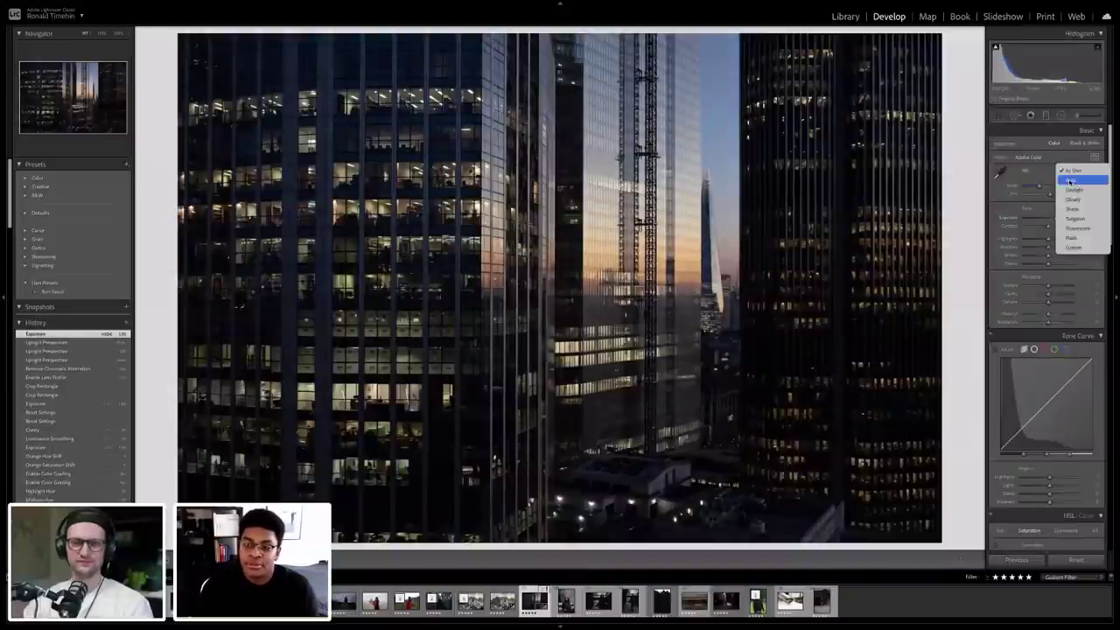
pyautogui.click(1069, 180)
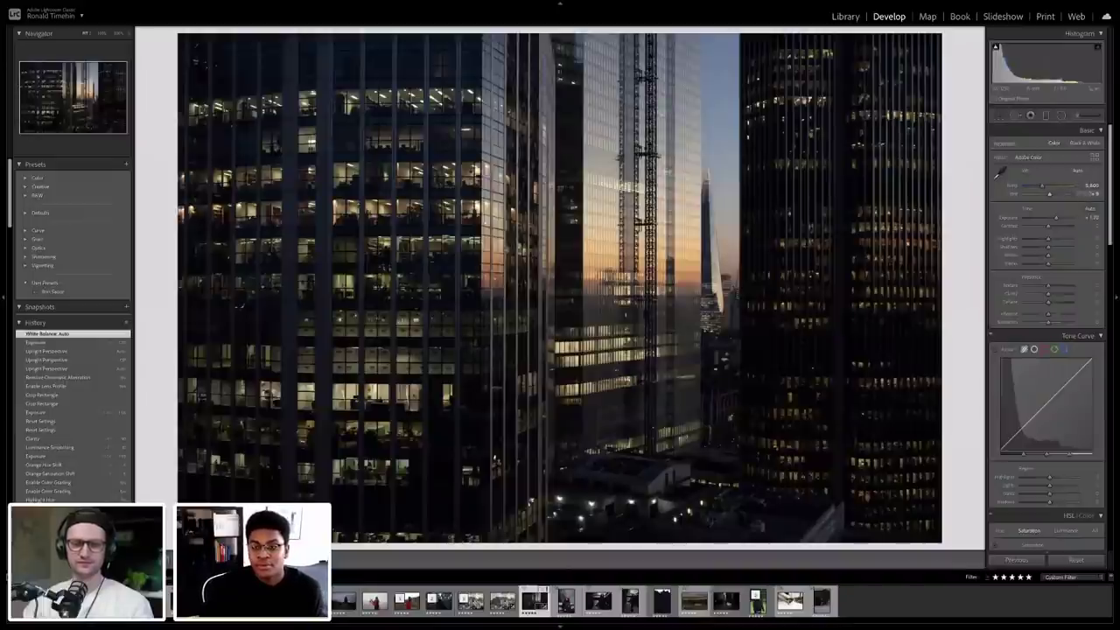
pyautogui.moveTo(1092, 193); pyautogui.dragTo(1096, 193)
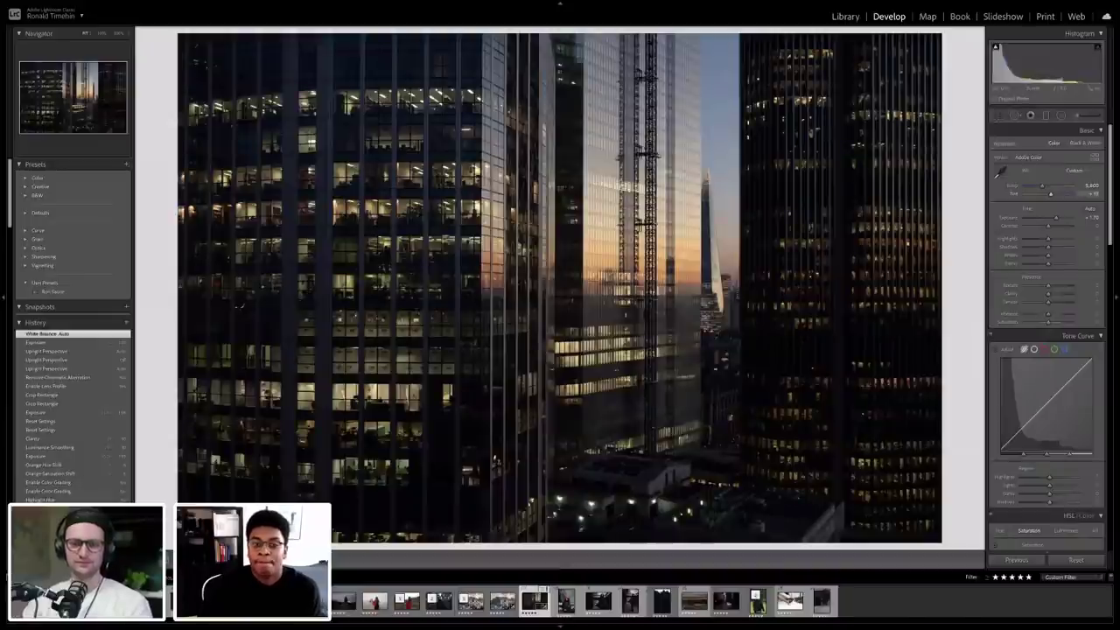
pyautogui.moveTo(1022, 185); pyautogui.dragTo(1024, 186)
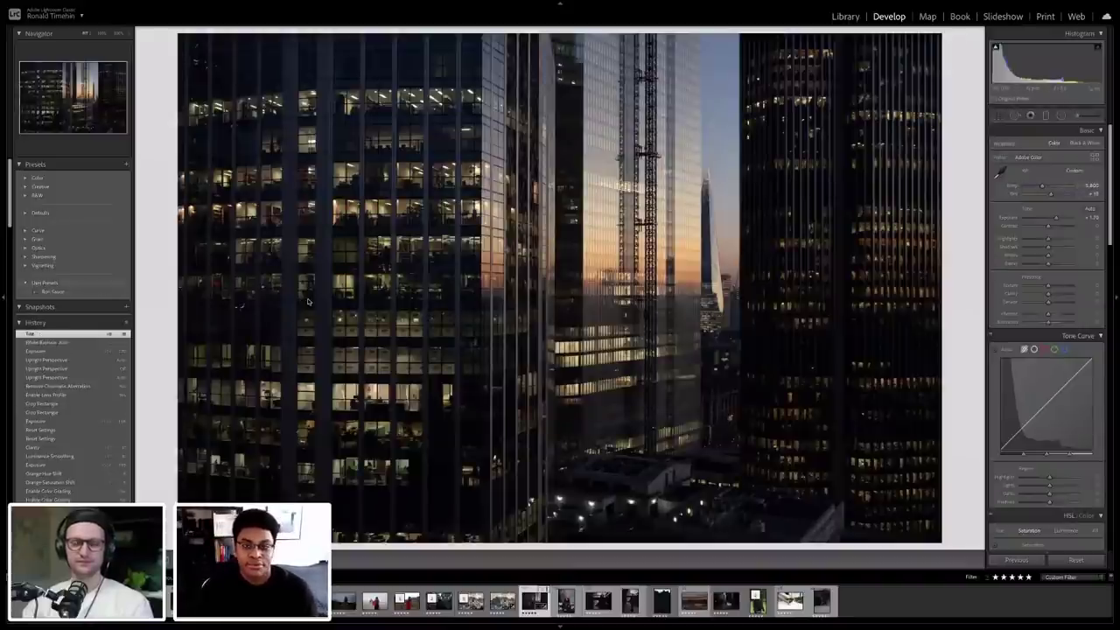
# Step: Apply the saved user preset to the photo, adjust the highlights slightly and raise the shadows to +40
pyautogui.click(102, 289)
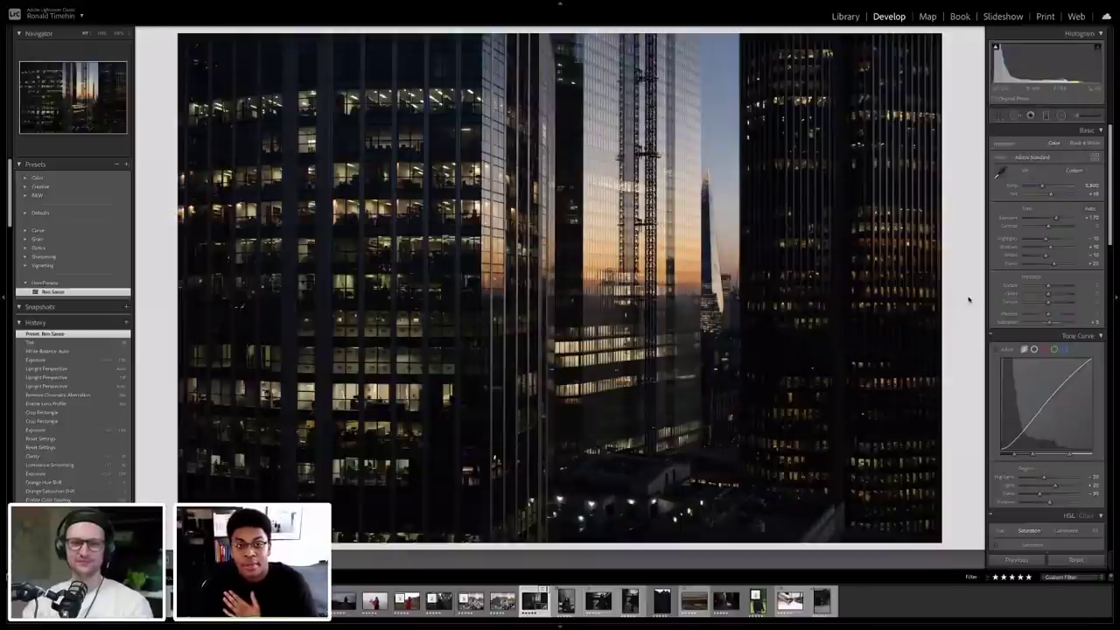
pyautogui.click(1044, 239)
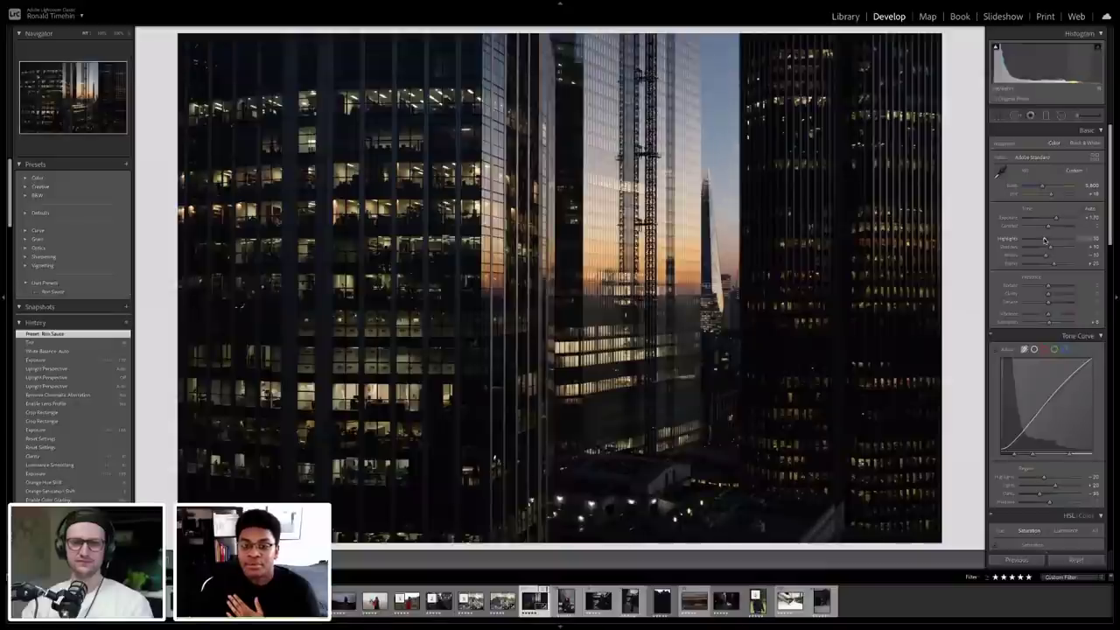
pyautogui.moveTo(1044, 239); pyautogui.dragTo(1047, 239)
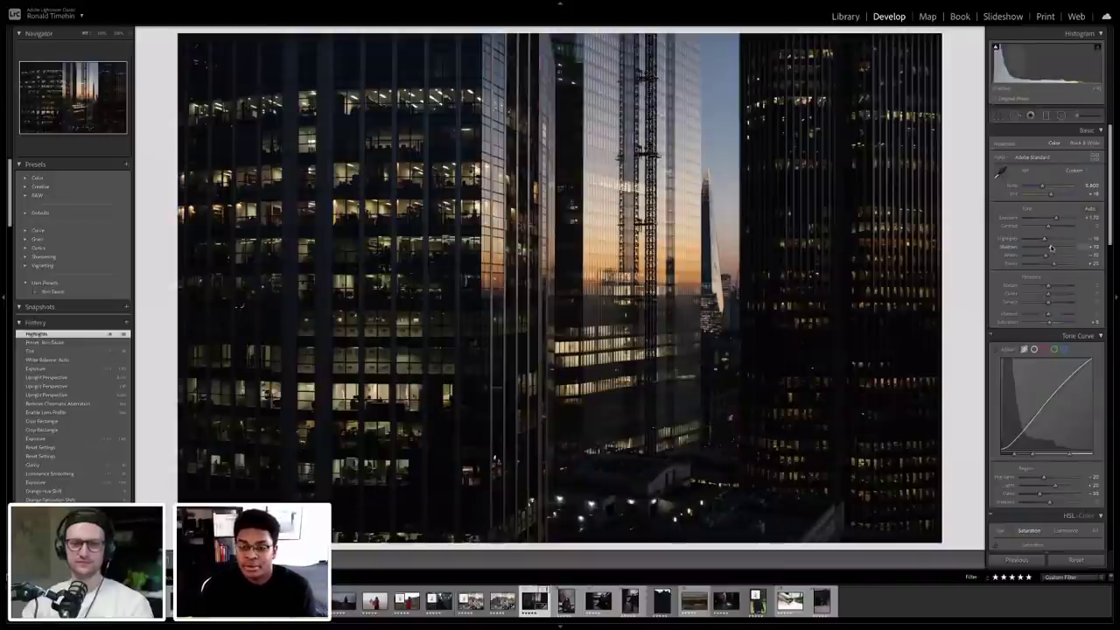
pyautogui.moveTo(1050, 248); pyautogui.dragTo(1057, 249)
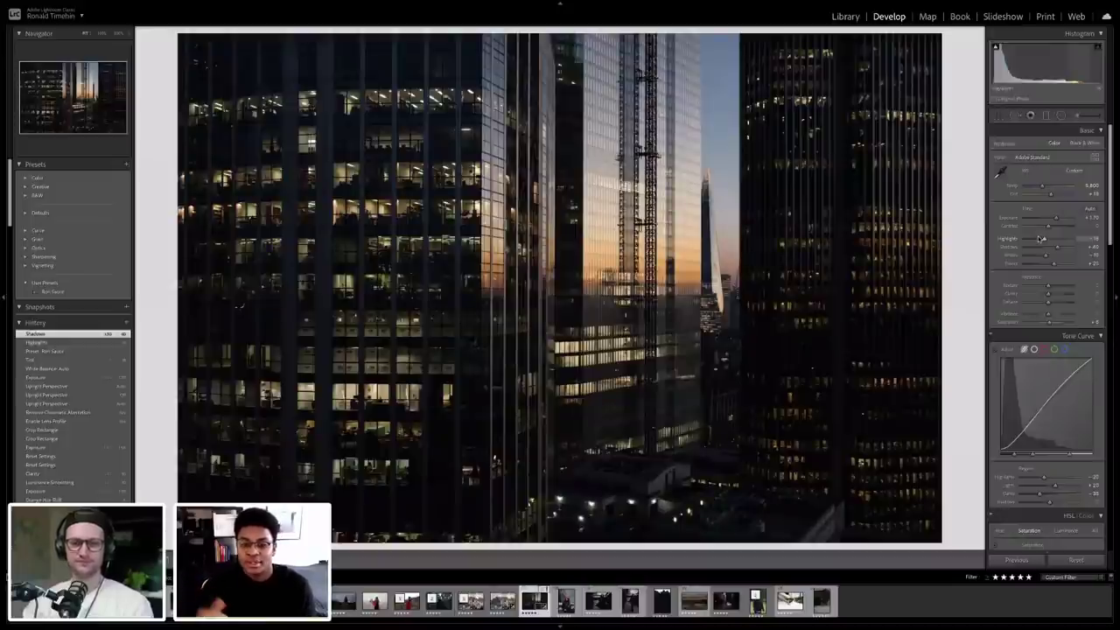
# Step: Raise the overall exposure to +1.84 and the clarity to about +10
pyautogui.moveTo(1041, 238); pyautogui.dragTo(1045, 238)
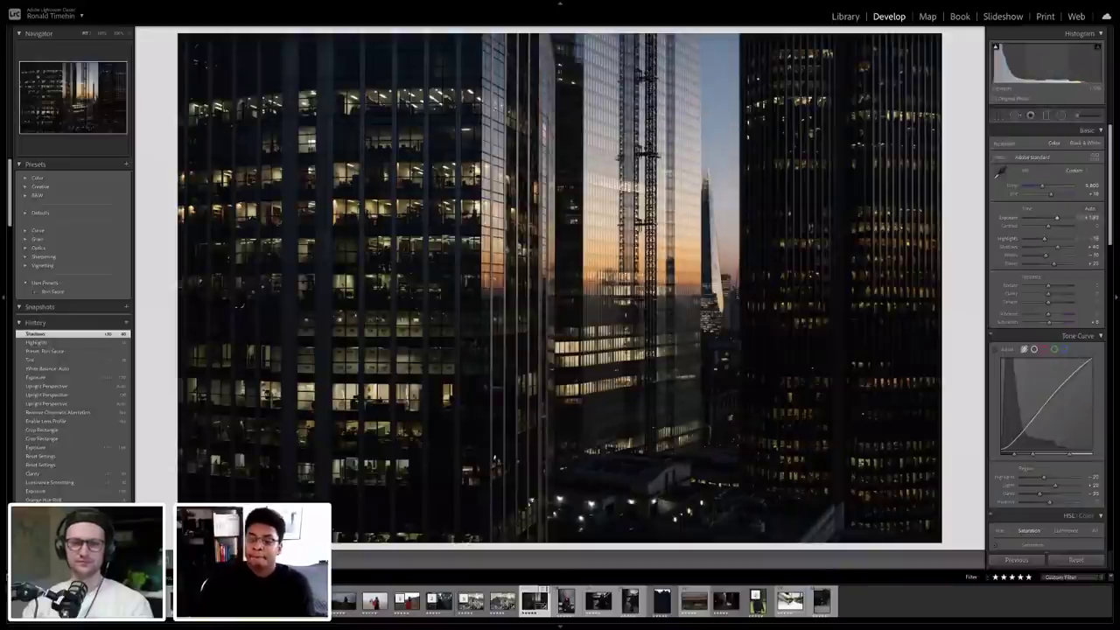
pyautogui.moveTo(1047, 294); pyautogui.dragTo(1049, 295)
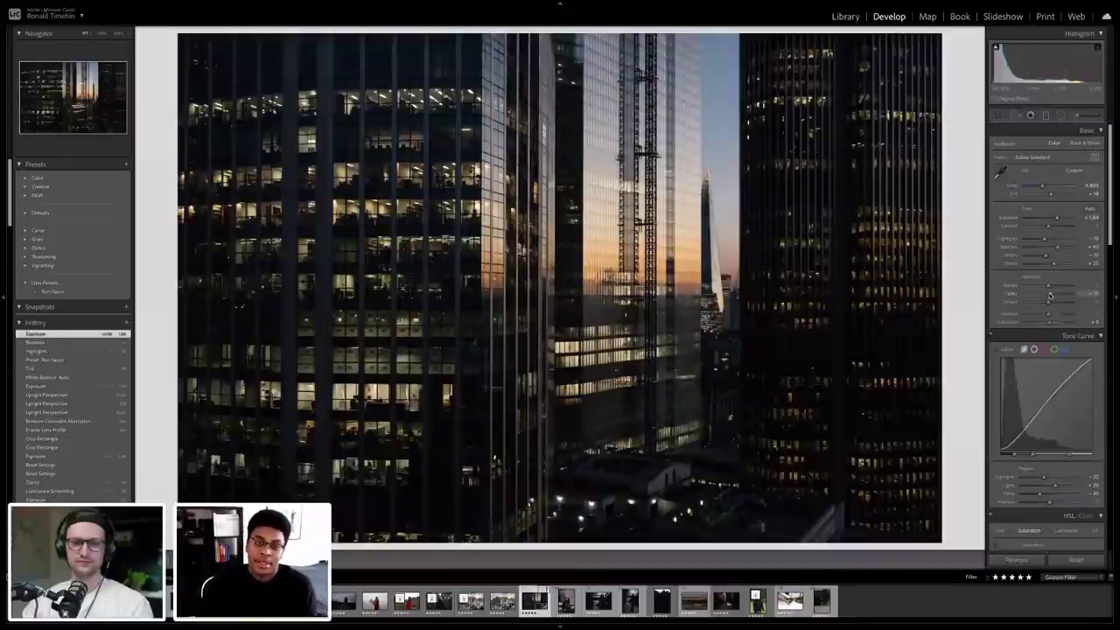
pyautogui.moveTo(1050, 295); pyautogui.dragTo(1051, 298)
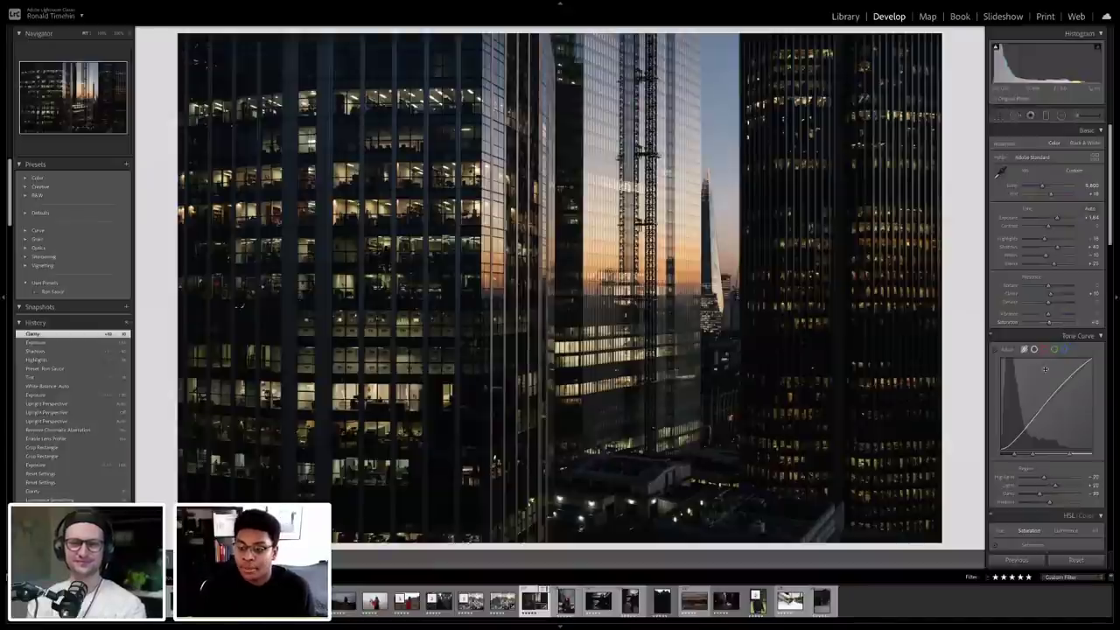
# Step: Try a darkening post-crop vignette on the skyscraper photo
pyautogui.scroll(-10, 1061, 332)
pyautogui.scroll(-6, 1047, 385)
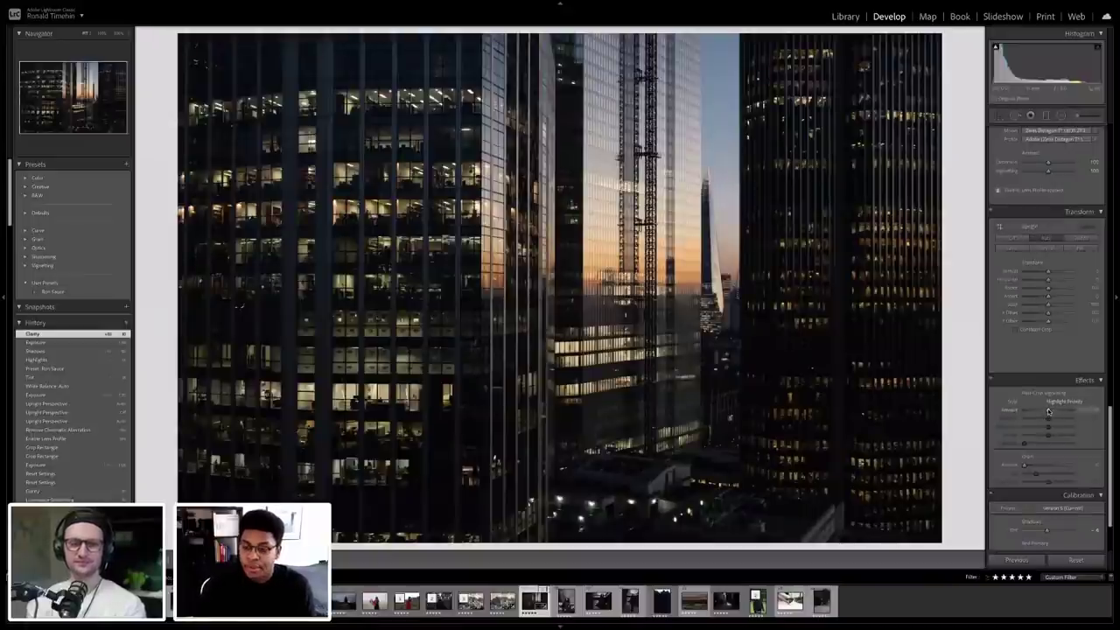
pyautogui.moveTo(1048, 412); pyautogui.dragTo(1042, 411)
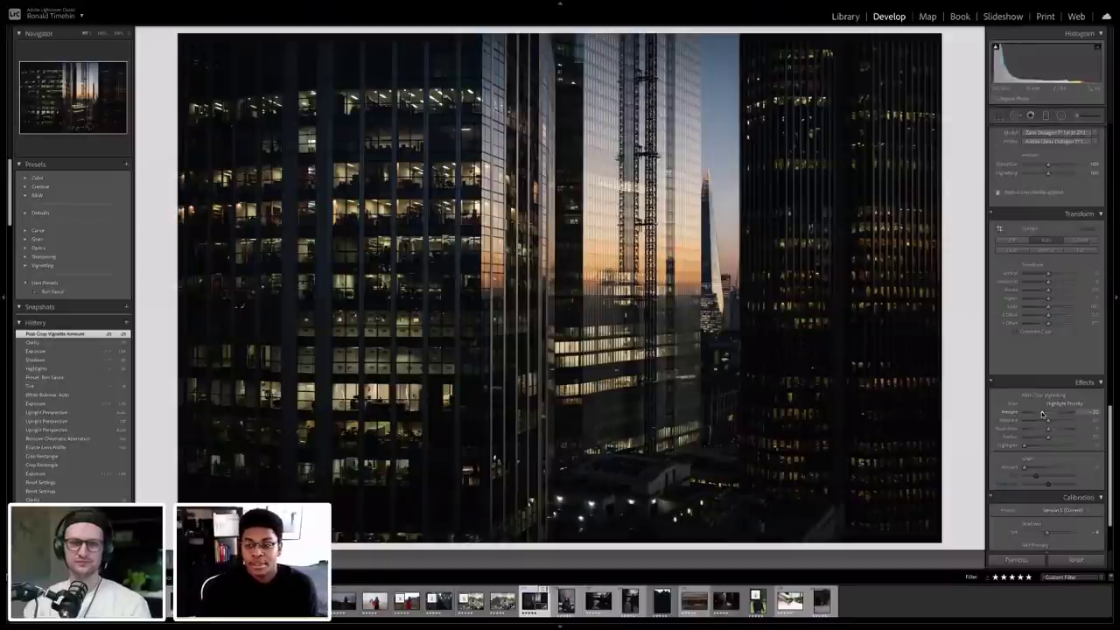
pyautogui.scroll(3, 1050, 340)
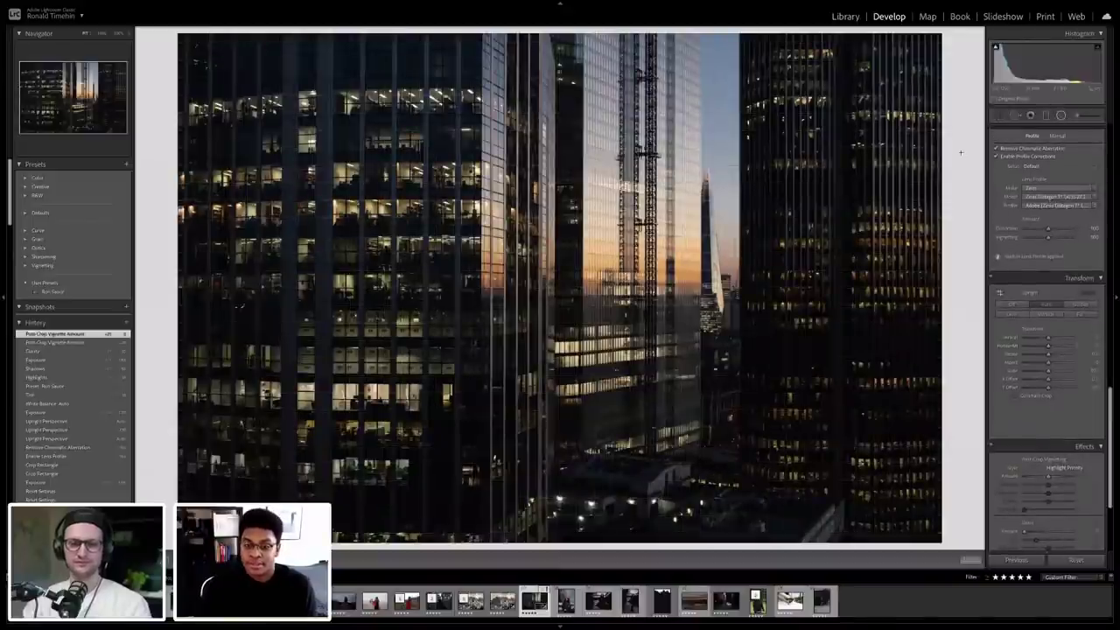
# Step: Darken the surroundings with a radial filter around the central glass tower and the Shard, lowering its exposure about half a stop, and slightly raise the overall exposure
pyautogui.scroll(1, 1061, 118)
pyautogui.click(1061, 114)
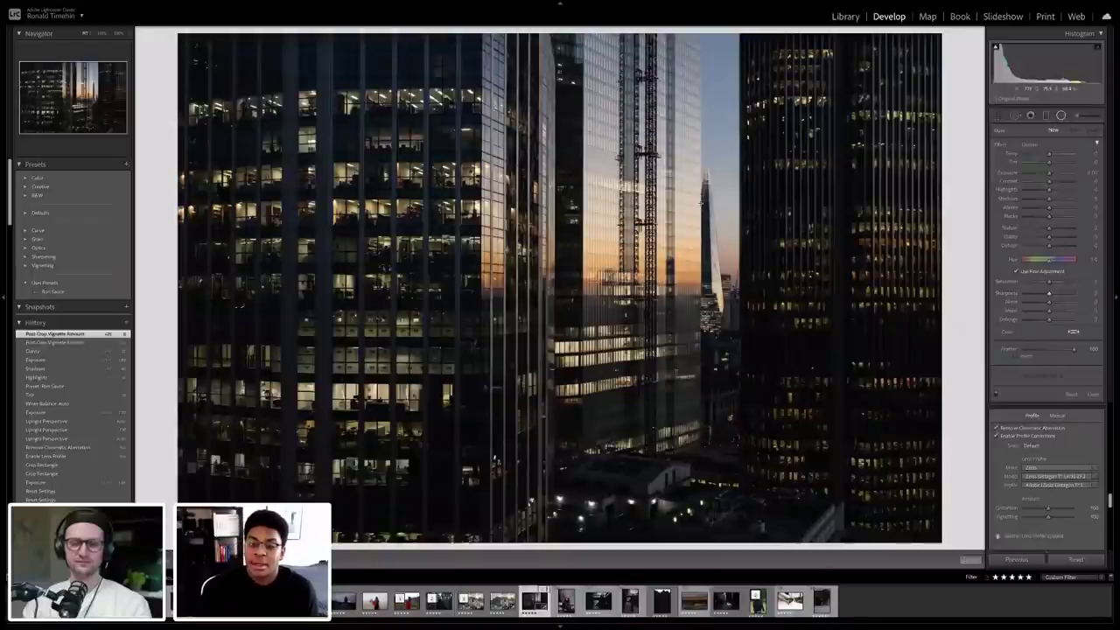
pyautogui.moveTo(700, 216); pyautogui.dragTo(848, 417)
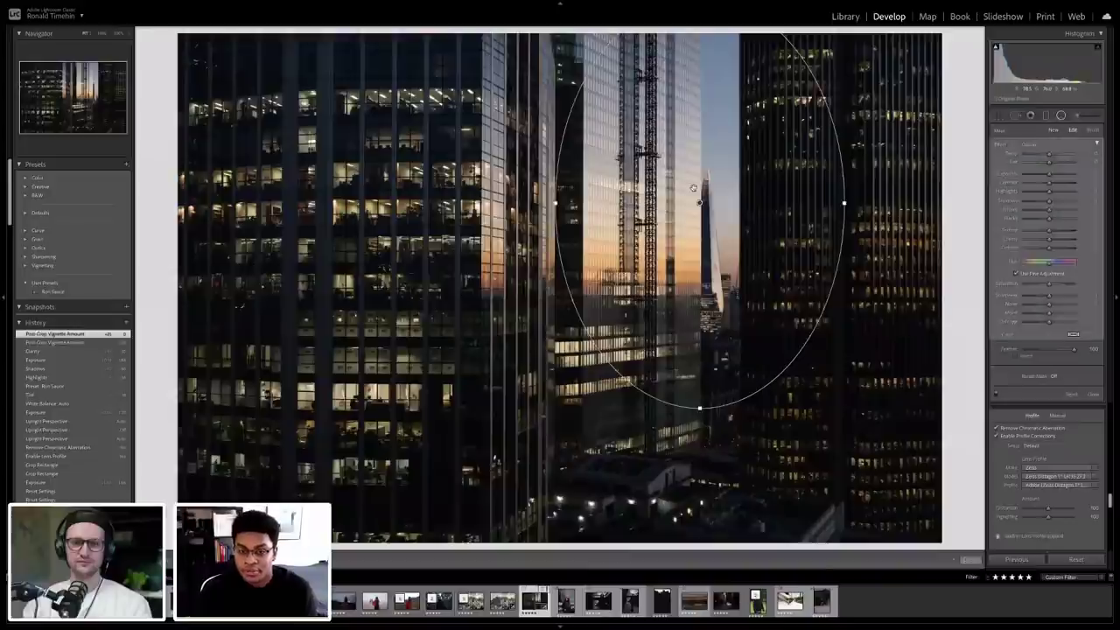
pyautogui.moveTo(705, 254); pyautogui.dragTo(706, 260)
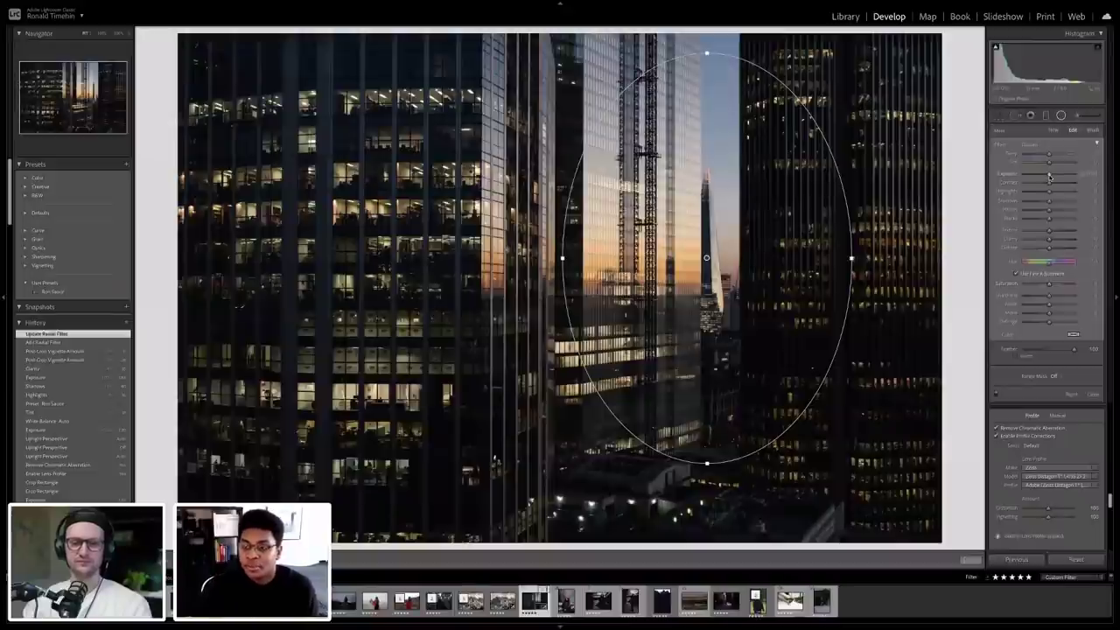
pyautogui.moveTo(1050, 176); pyautogui.dragTo(1047, 178)
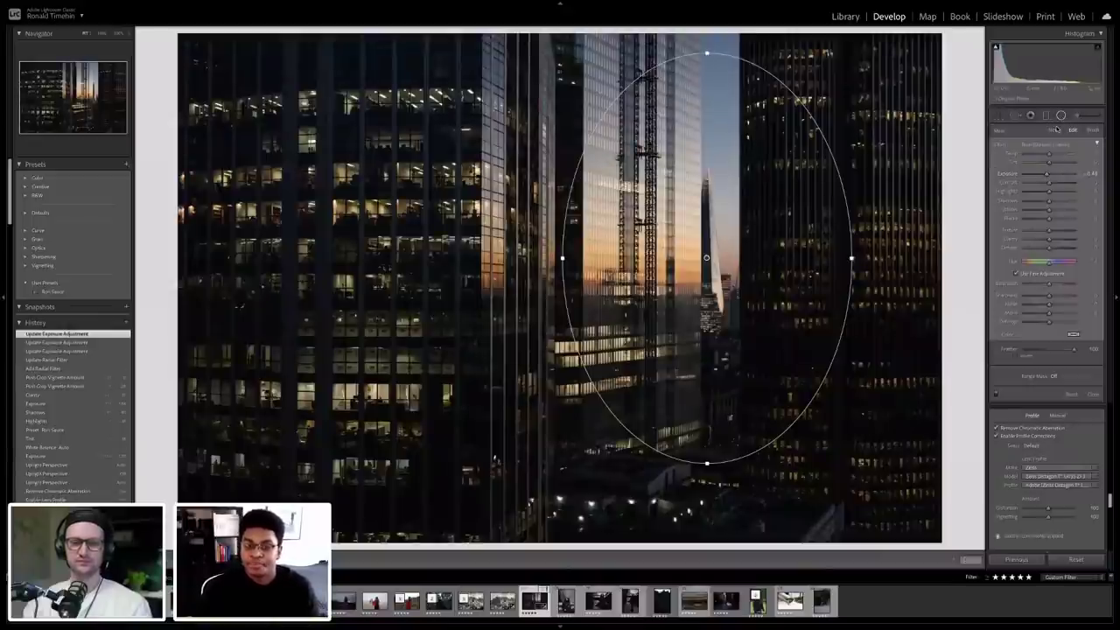
pyautogui.click(1060, 114)
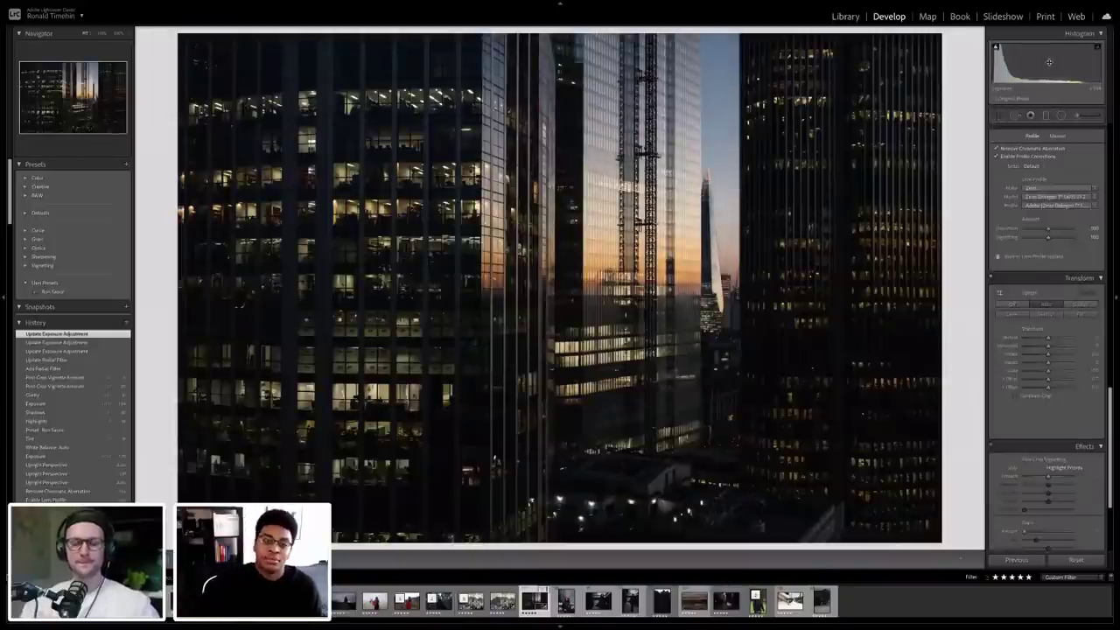
pyautogui.moveTo(1049, 61); pyautogui.dragTo(1051, 61)
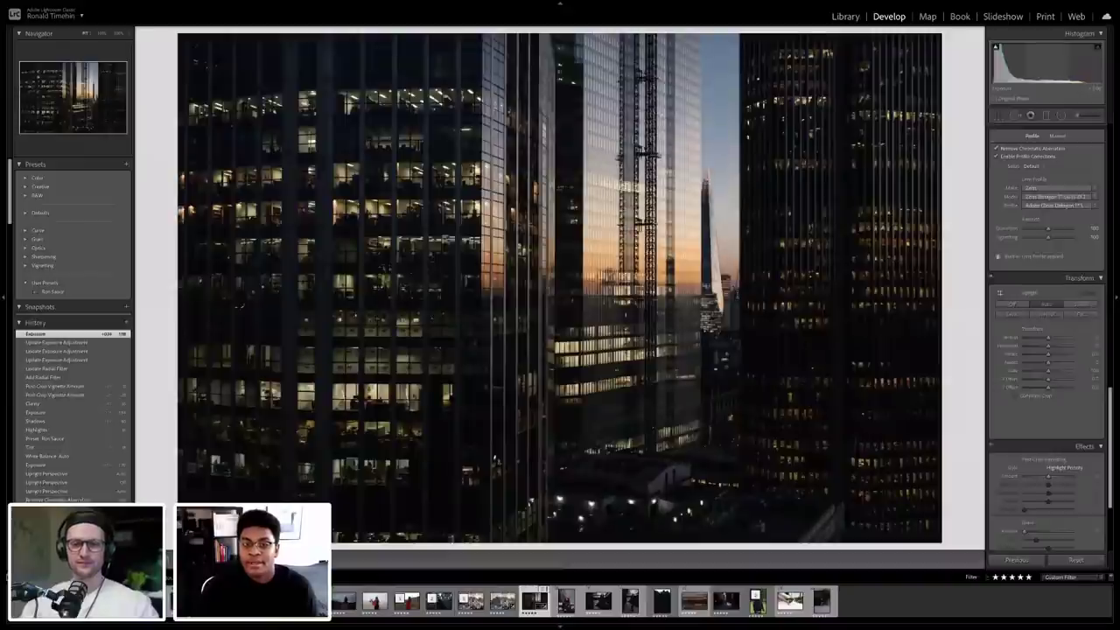
# Step: Add a large inverted radial filter centred on the photo's right edge, reaching across the dark right-hand tower to the left building
pyautogui.click(1060, 115)
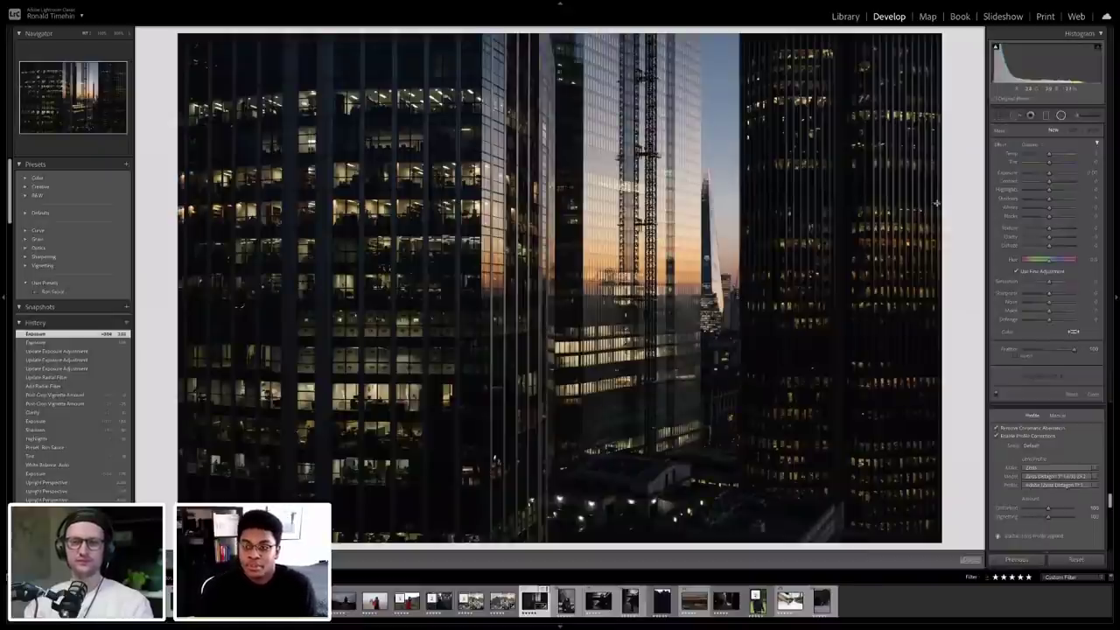
pyautogui.moveTo(936, 203); pyautogui.dragTo(572, 339)
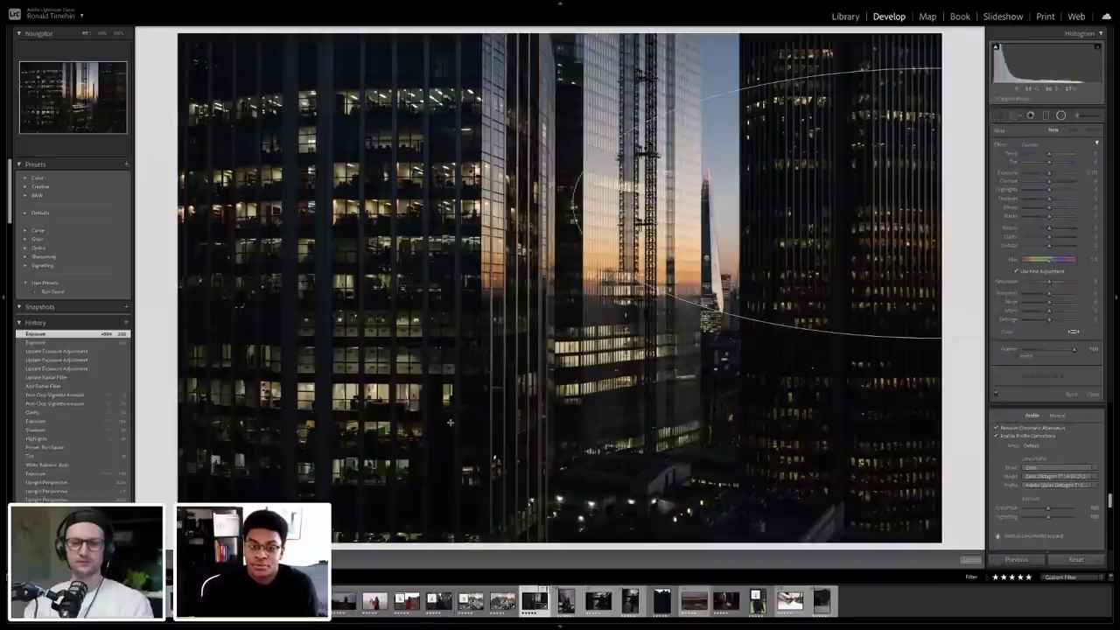
pyautogui.moveTo(450, 422); pyautogui.dragTo(394, 448)
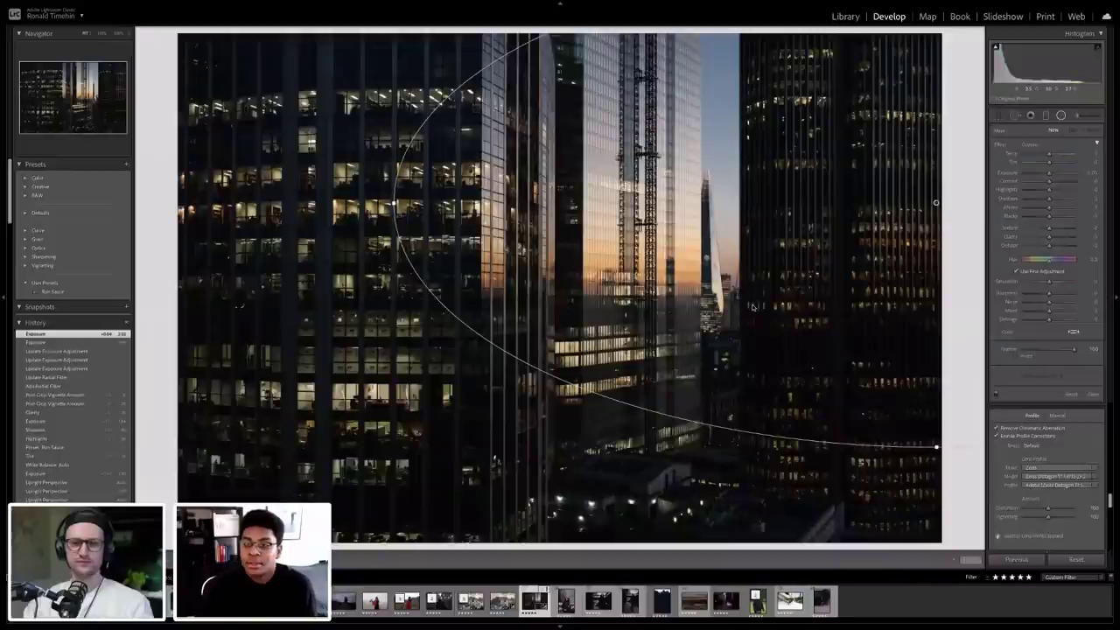
pyautogui.click(1015, 354)
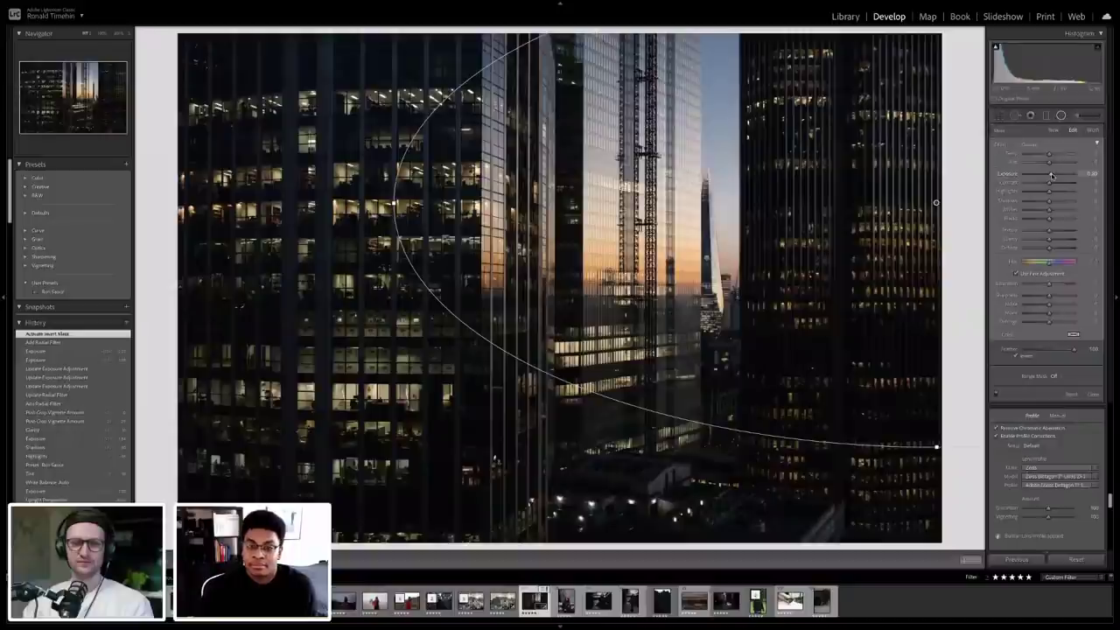
# Step: Brighten the new radial filter's area by about 0.4 stop, set its temperature to 27 and tint to 24, and compare with the radial filters off
pyautogui.moveTo(1051, 175); pyautogui.dragTo(1049, 176)
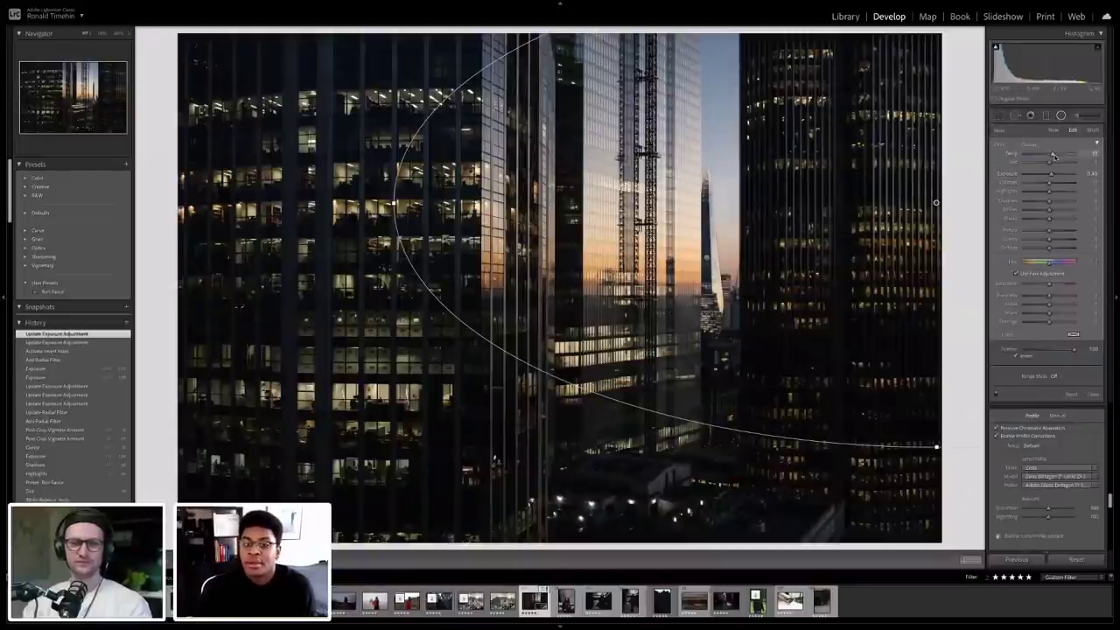
pyautogui.moveTo(1053, 156); pyautogui.dragTo(1055, 156)
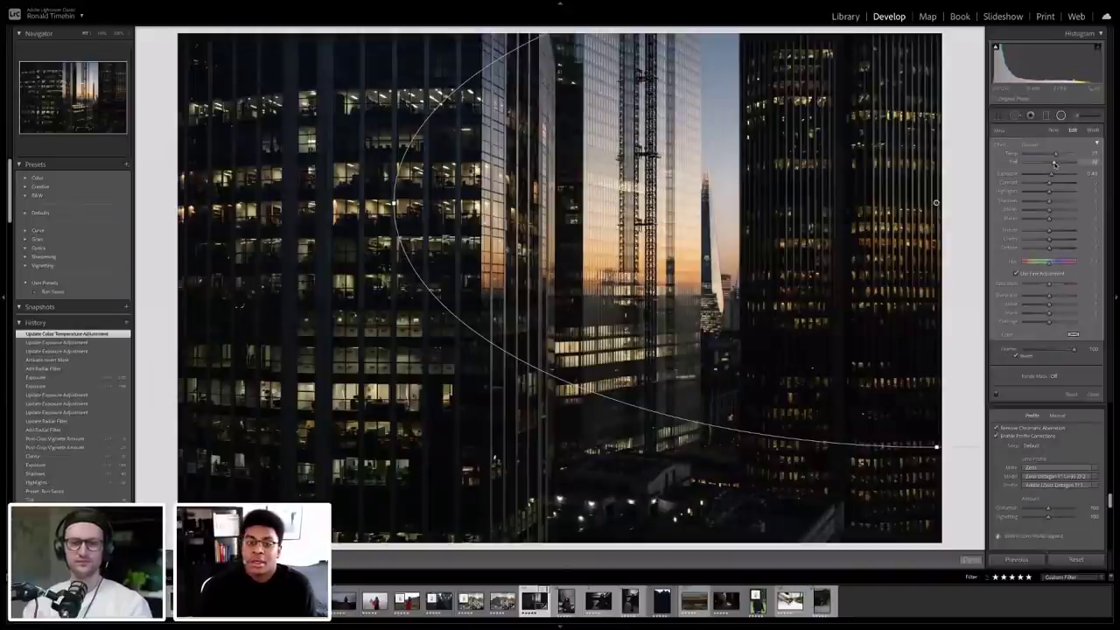
pyautogui.moveTo(1054, 163); pyautogui.dragTo(1053, 164)
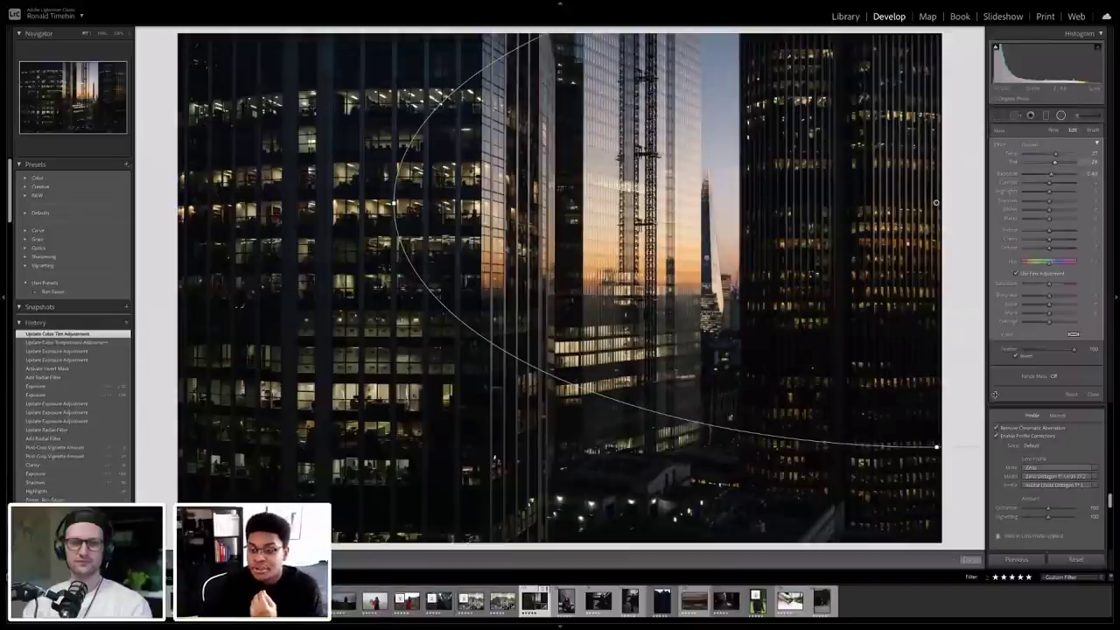
pyautogui.click(996, 395)
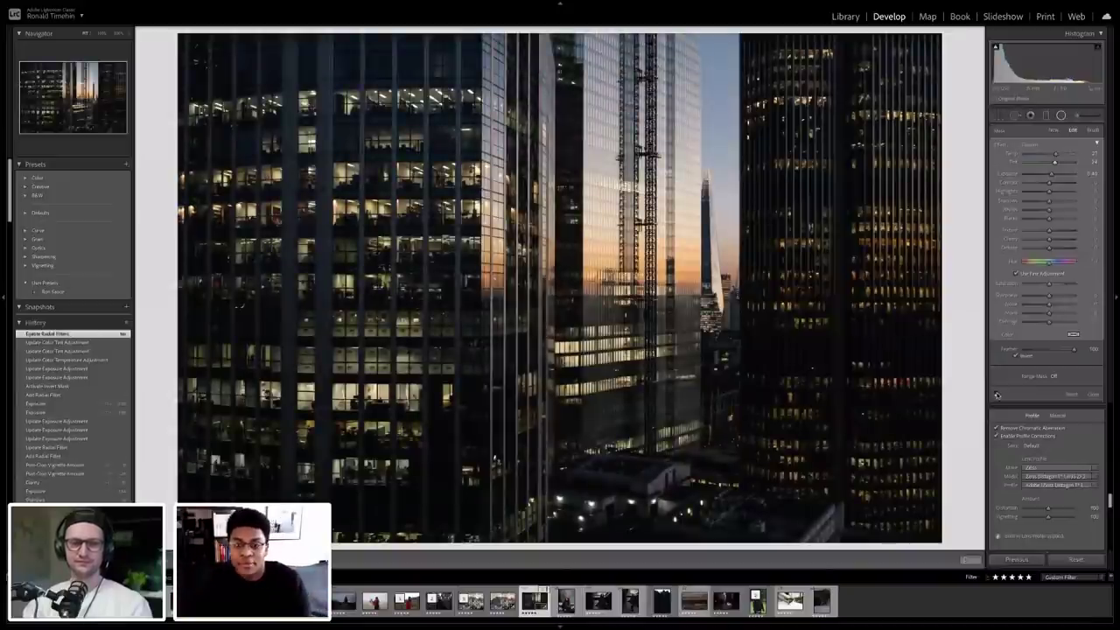
pyautogui.click(995, 395)
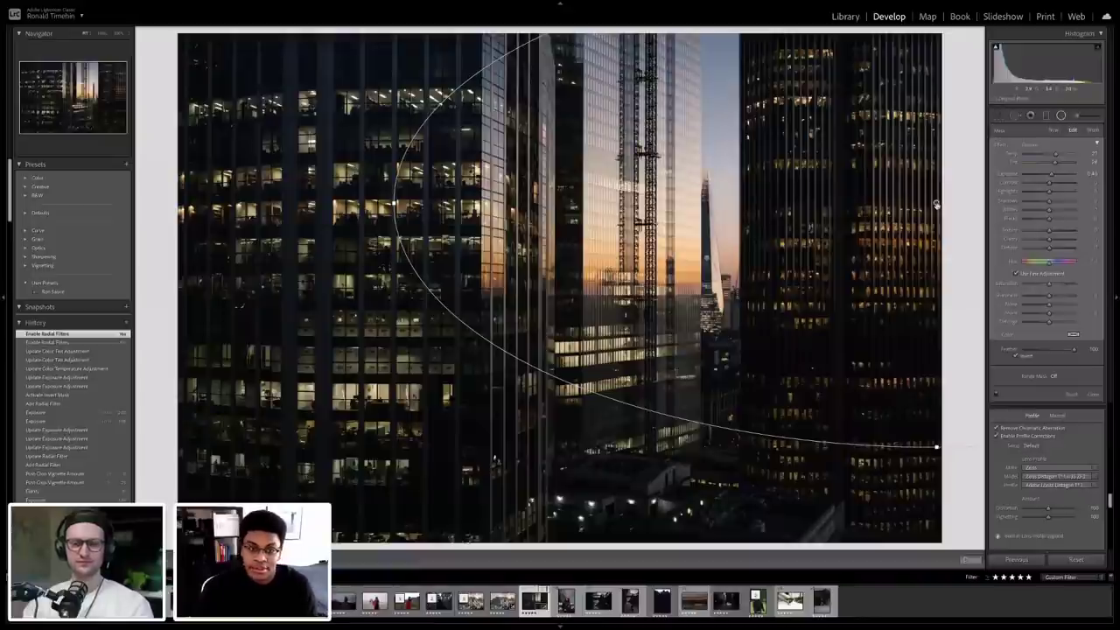
# Step: Erase part of the warm radial filter's effect over the dark right-hand tower with a brush stroke, and compare with the radial filters off
pyautogui.click(1092, 129)
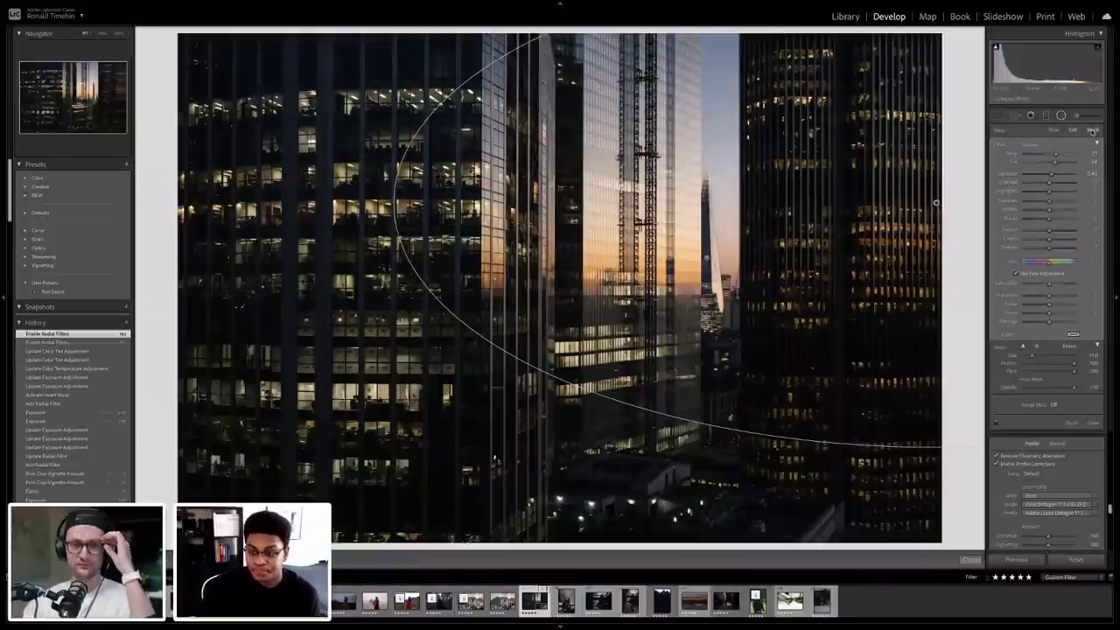
pyautogui.click(1069, 347)
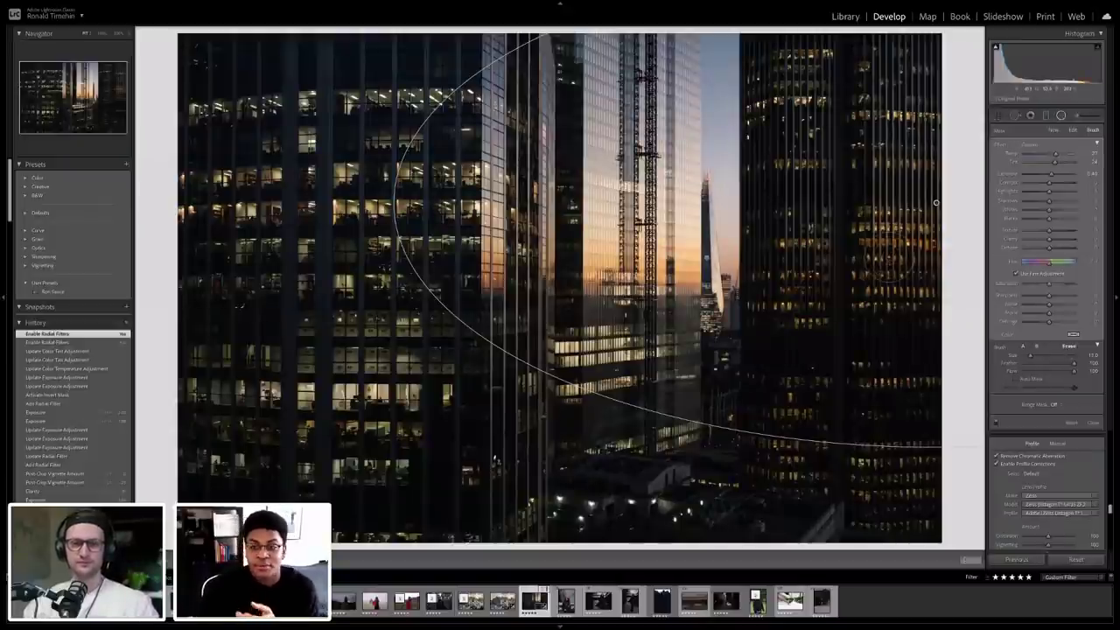
pyautogui.scroll(3, 852, 227)
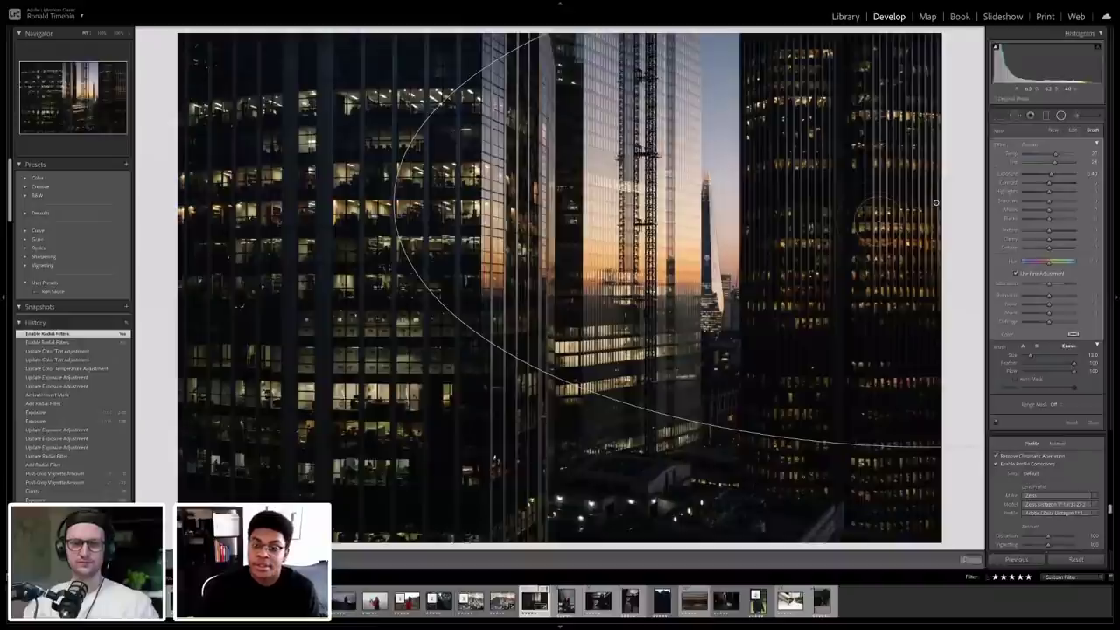
pyautogui.press('h')
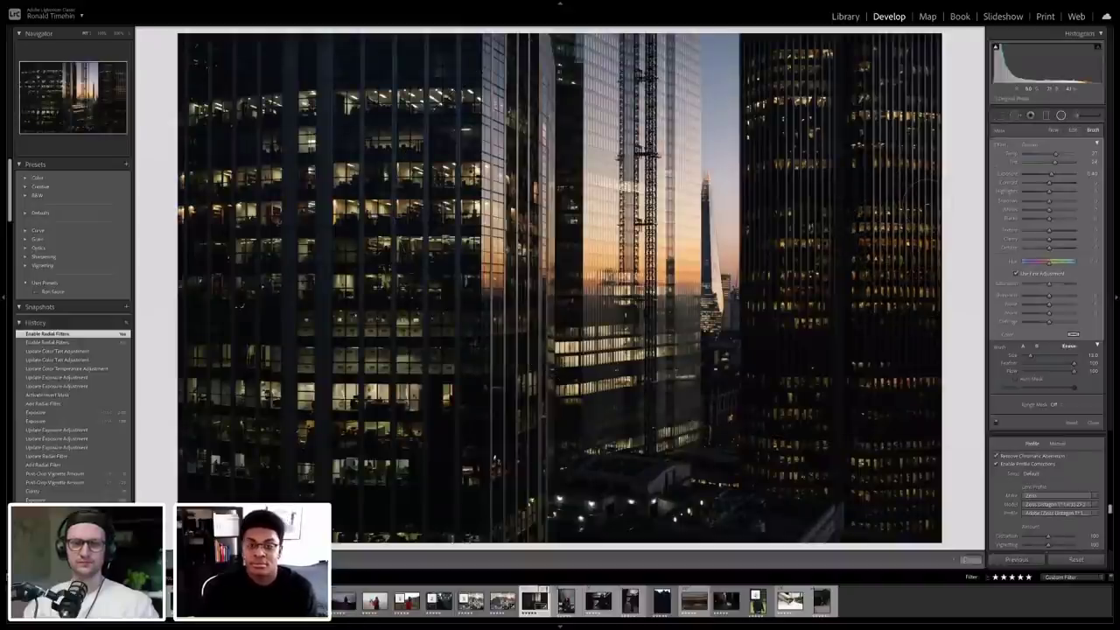
pyautogui.moveTo(906, 280); pyautogui.dragTo(932, 263)
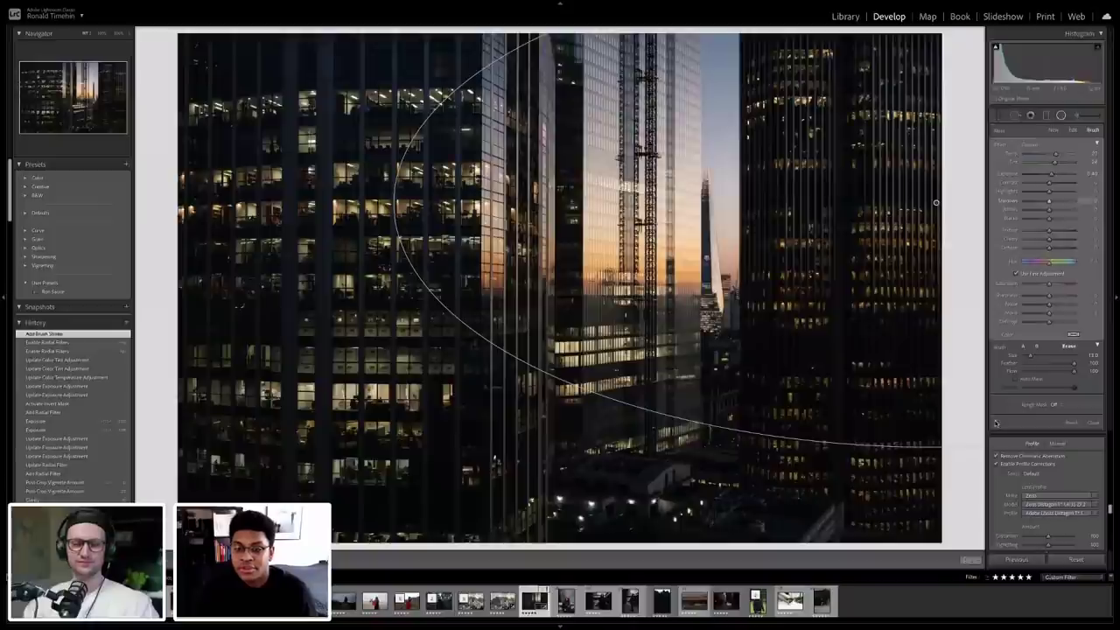
pyautogui.click(994, 422)
pyautogui.click(994, 423)
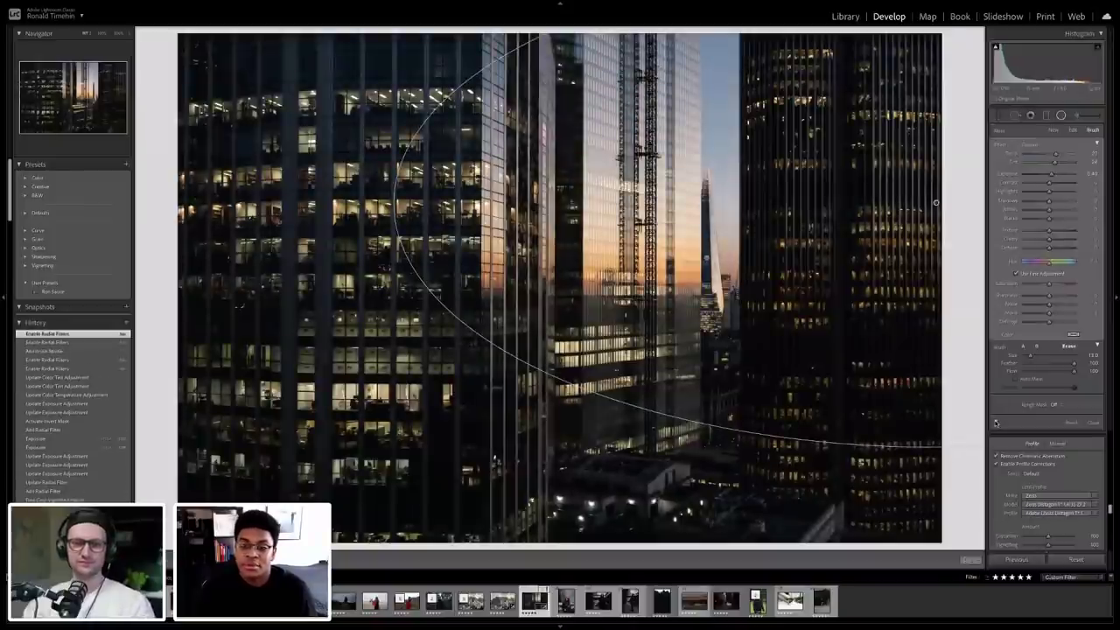
pyautogui.click(1061, 116)
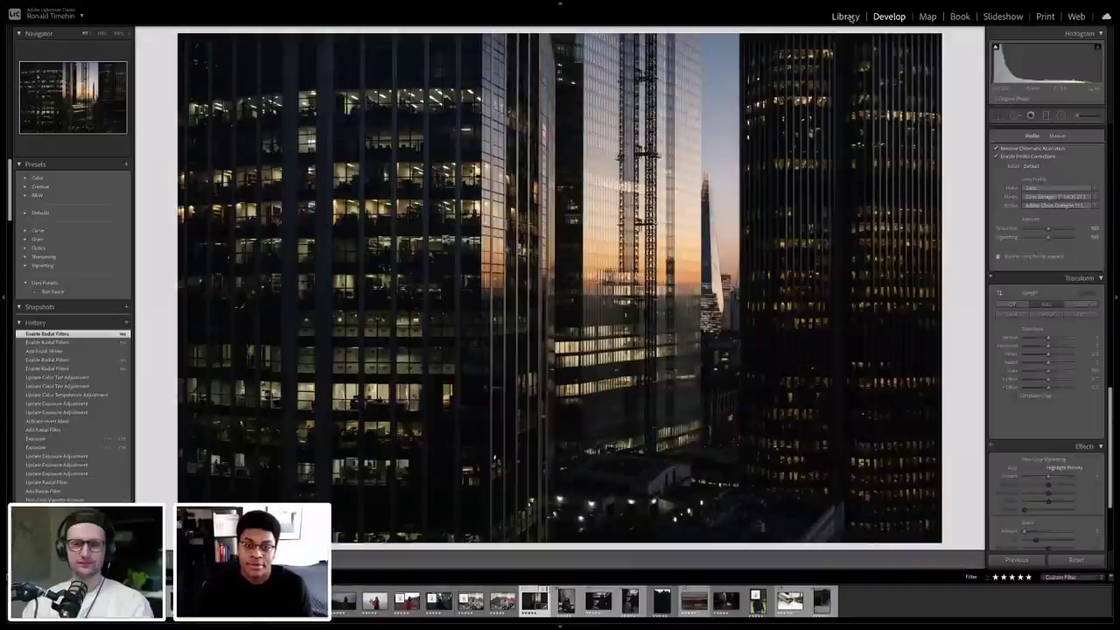
# Step: Open the photo of the woman in the red coat in the rocky valley for developing
pyautogui.press('g')
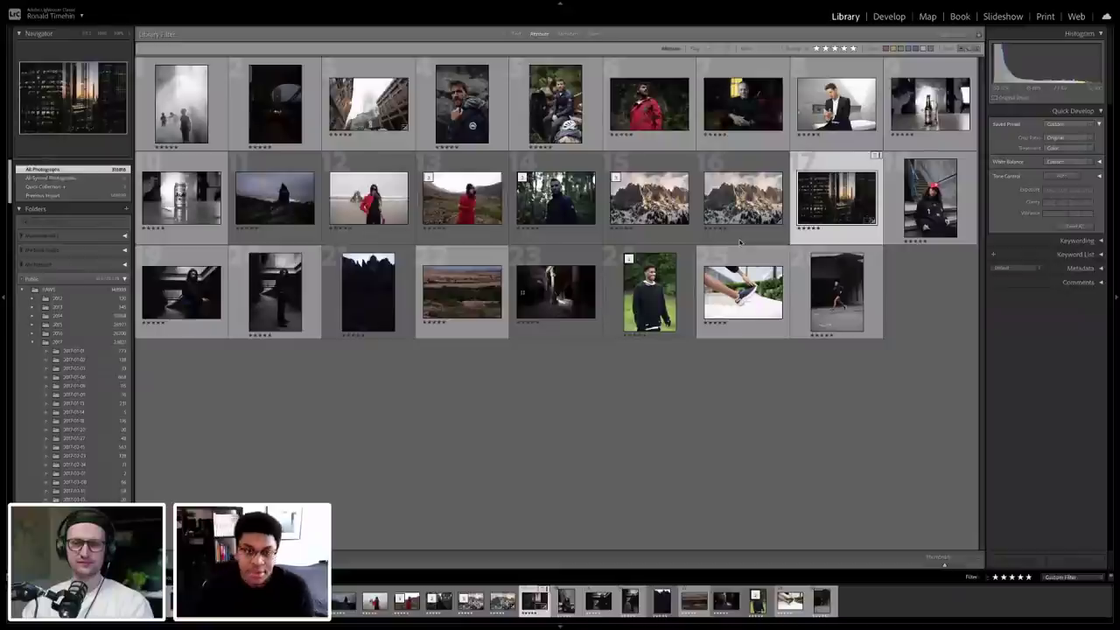
pyautogui.click(462, 198)
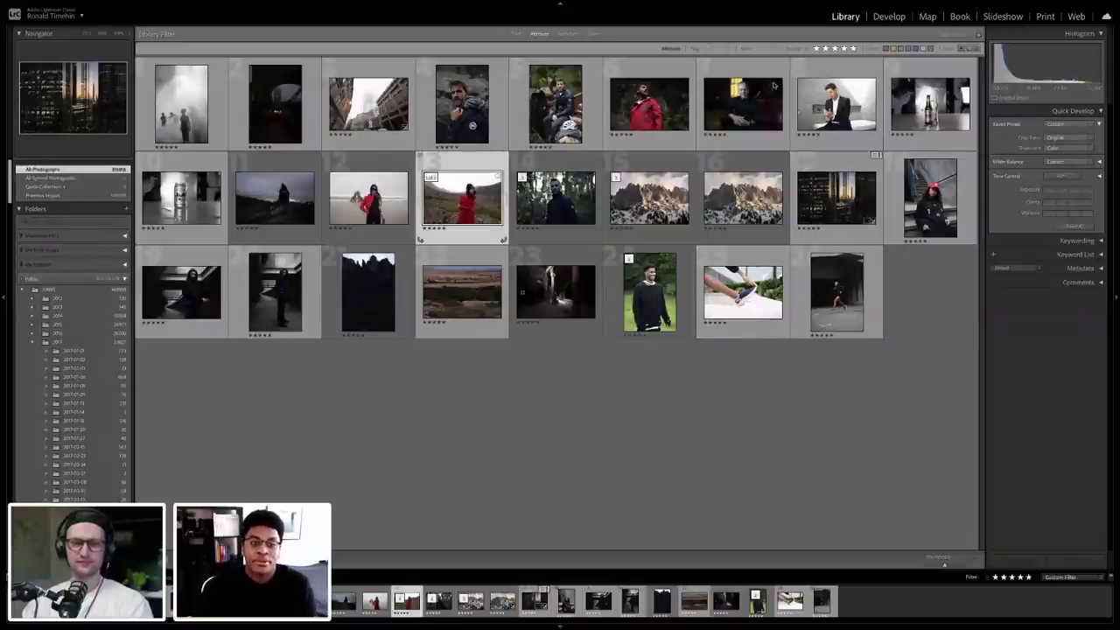
pyautogui.click(889, 16)
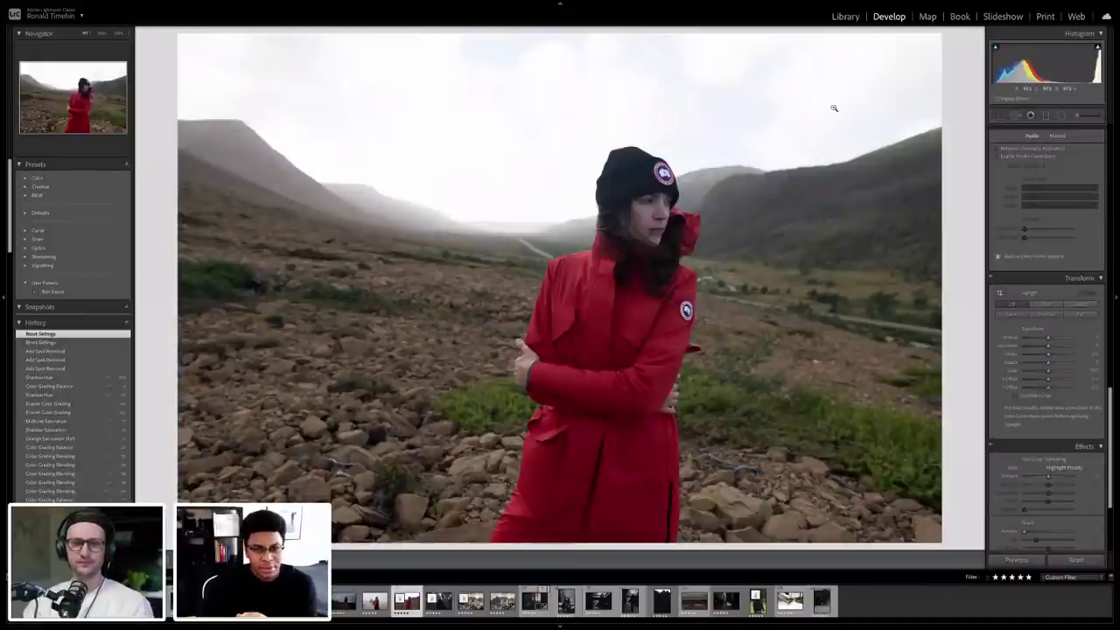
# Step: Check the bright sky for clipped highlights and try shifting the photo's overall exposure
pyautogui.click(1097, 49)
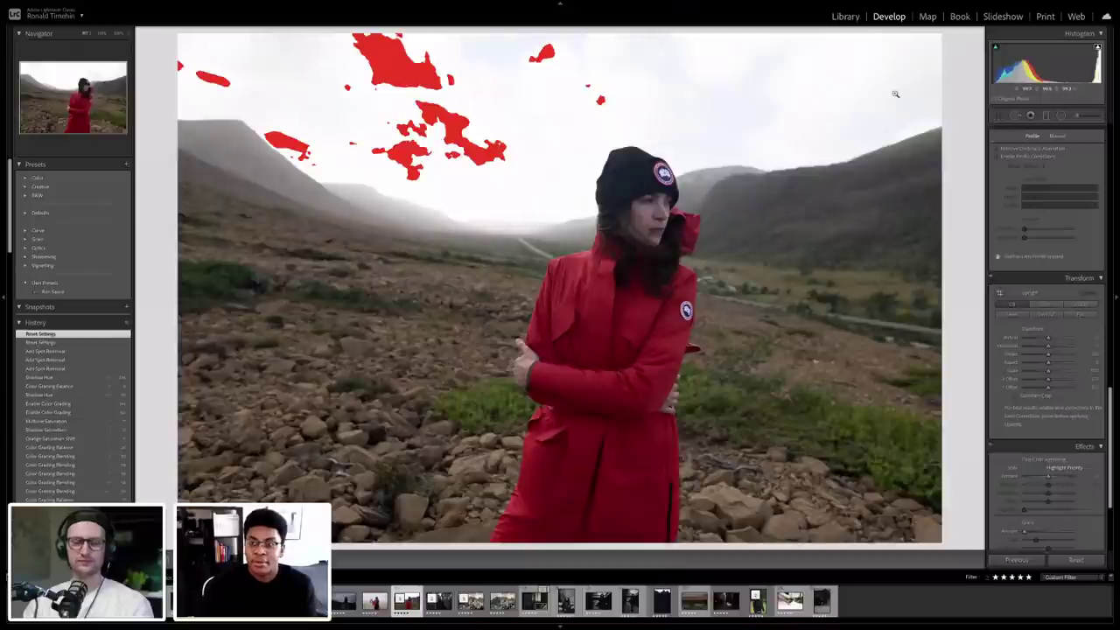
pyautogui.click(1097, 49)
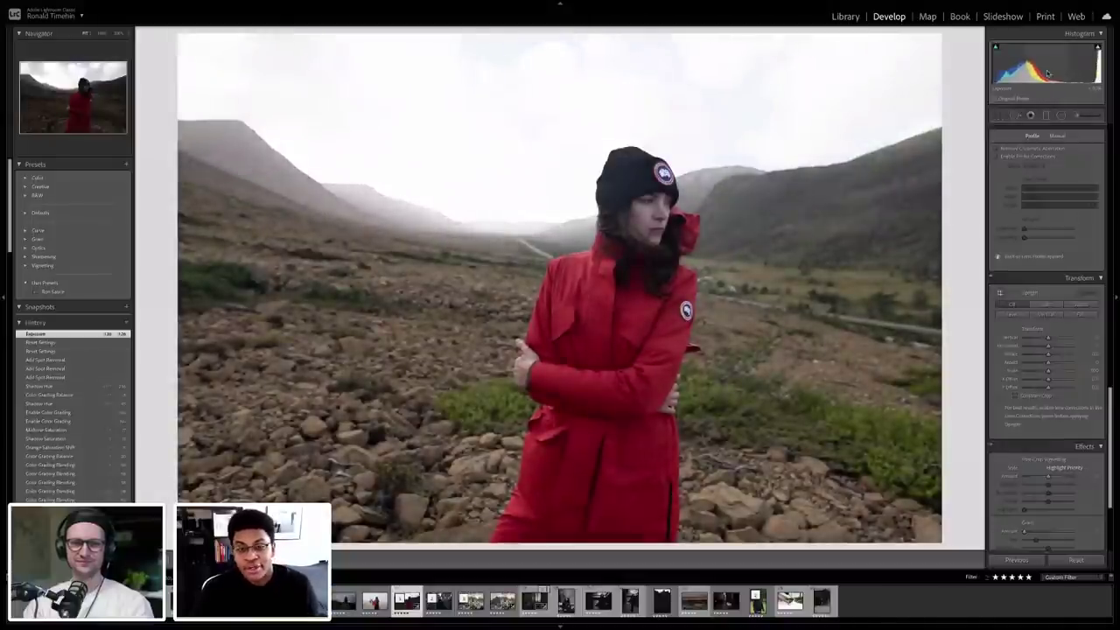
pyautogui.moveTo(1047, 73); pyautogui.dragTo(1049, 73)
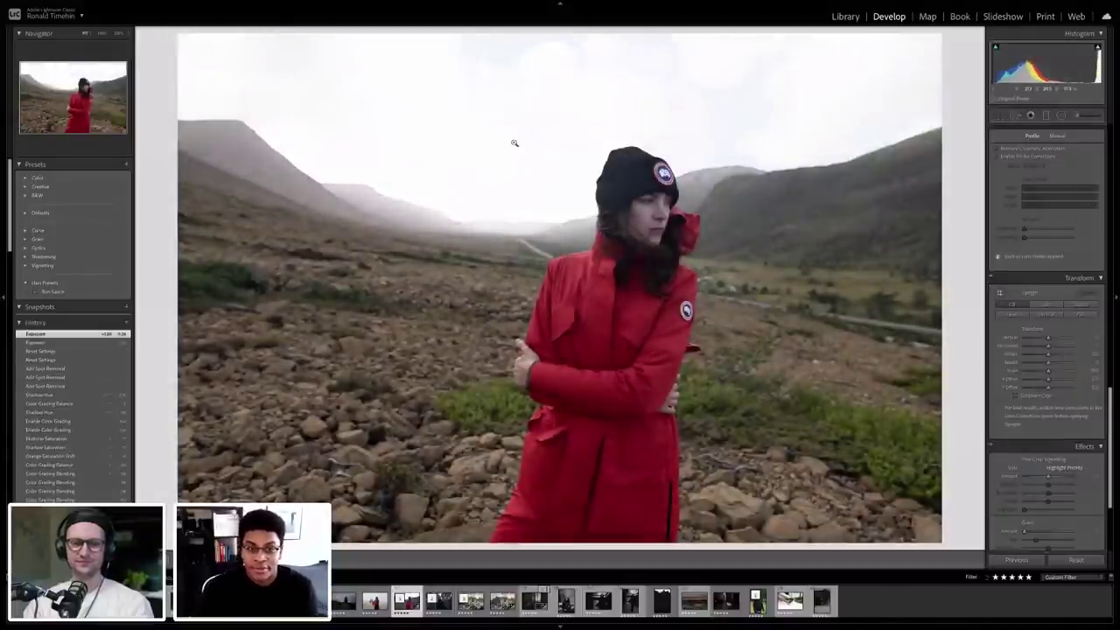
# Step: Add a horizontal graduated filter fading from the sky down to the lower part of the woman's coat, keeping its range mask off
pyautogui.click(1046, 115)
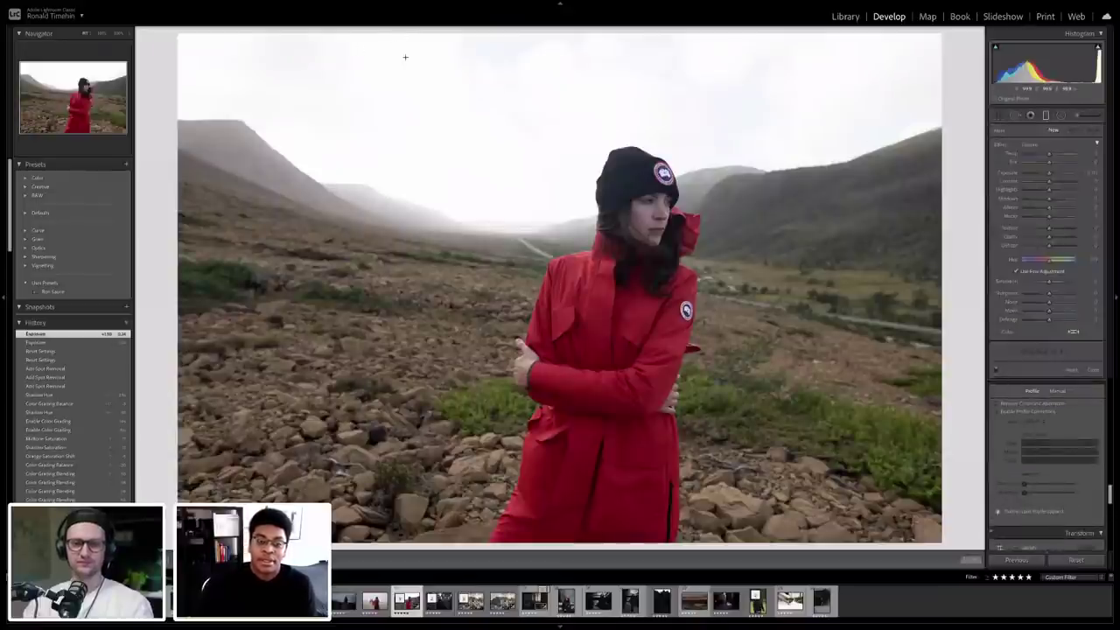
pyautogui.moveTo(402, 100); pyautogui.dragTo(405, 417)
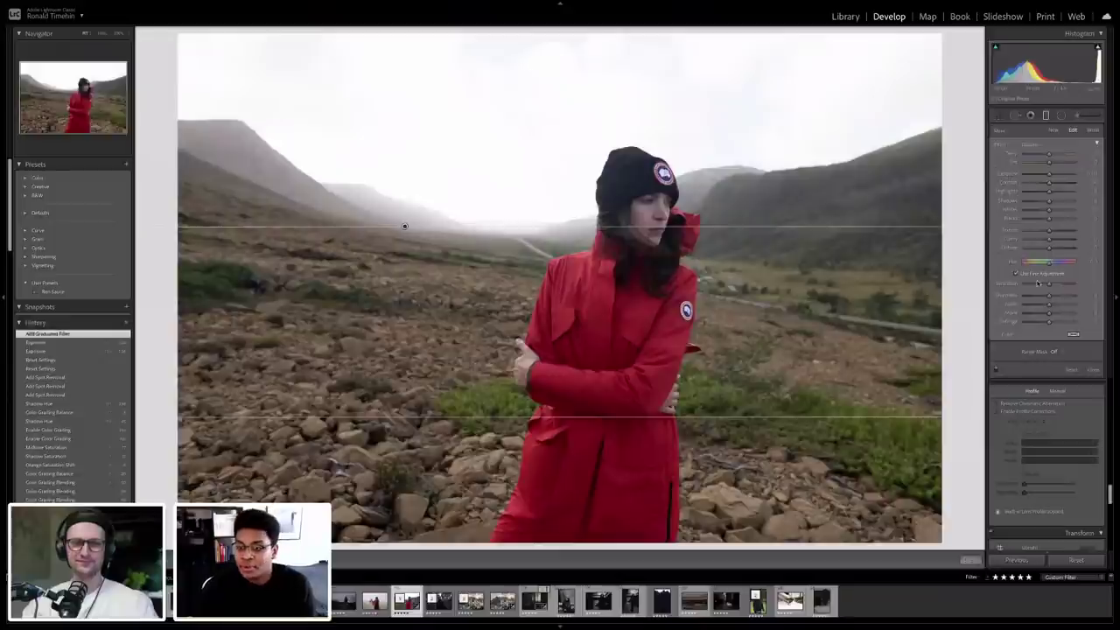
pyautogui.click(1054, 351)
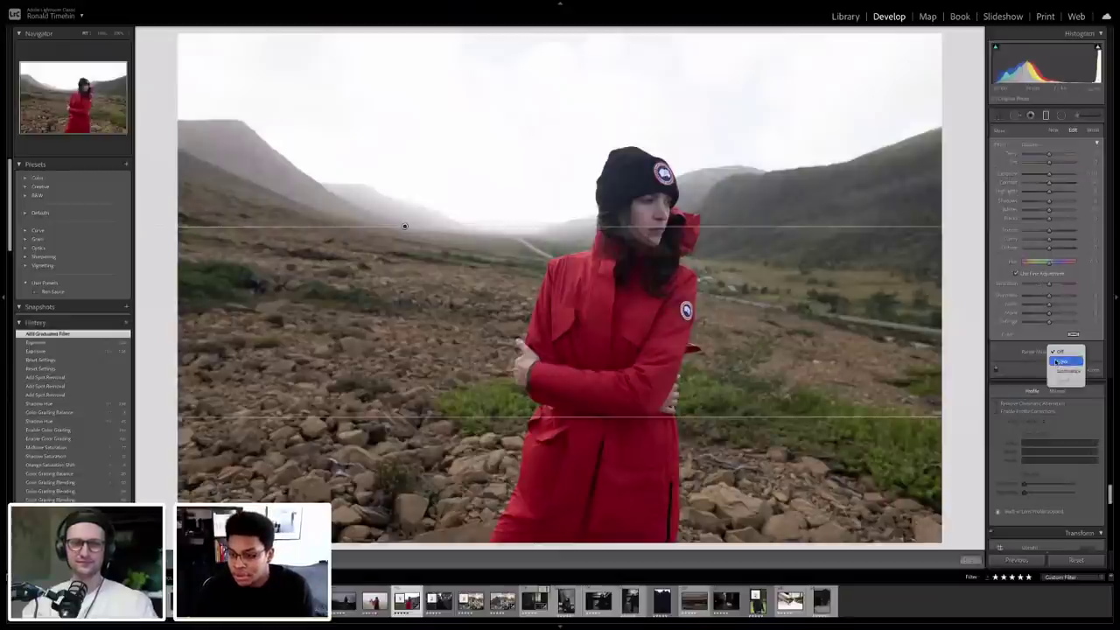
pyautogui.click(1057, 351)
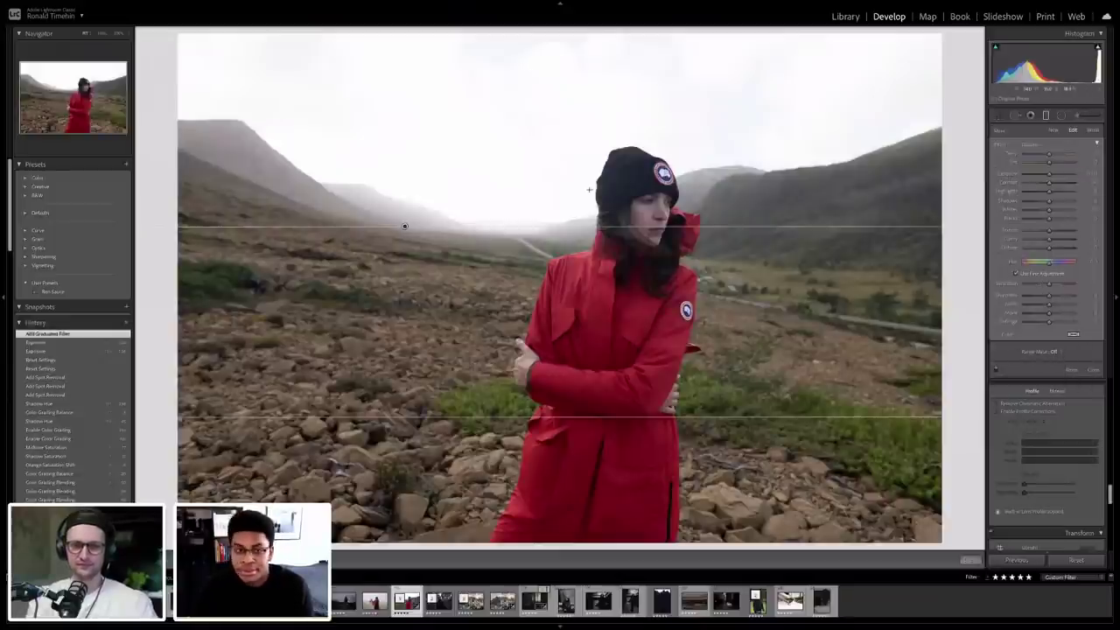
# Step: View the graduated filter's mask overlay and try strongly lowering its highlights without a range mask
pyautogui.moveTo(404, 227)
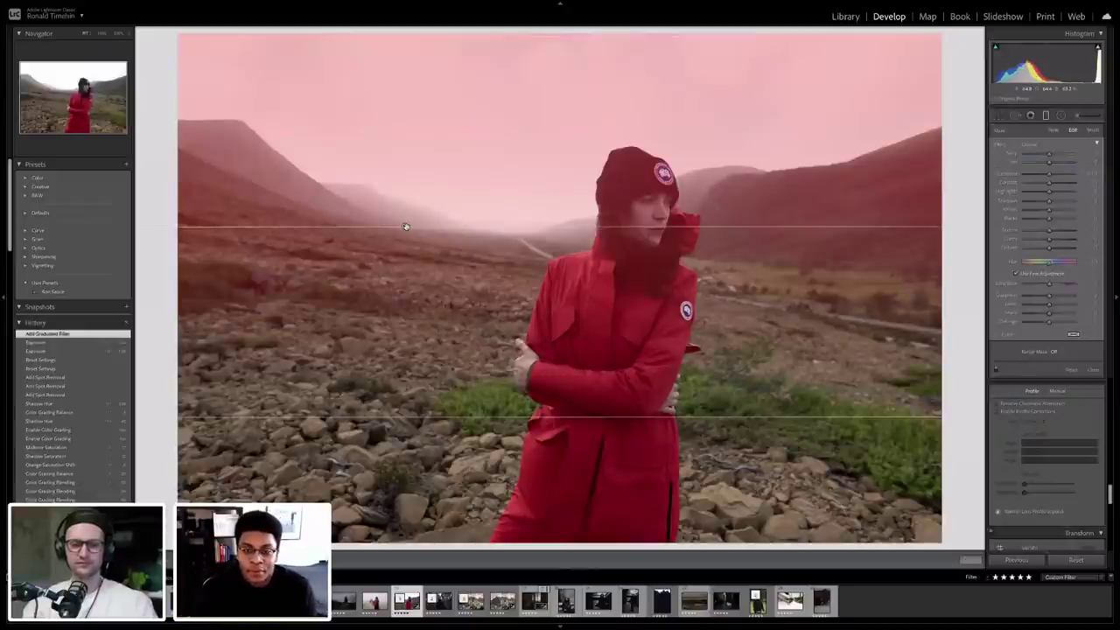
pyautogui.click(405, 227)
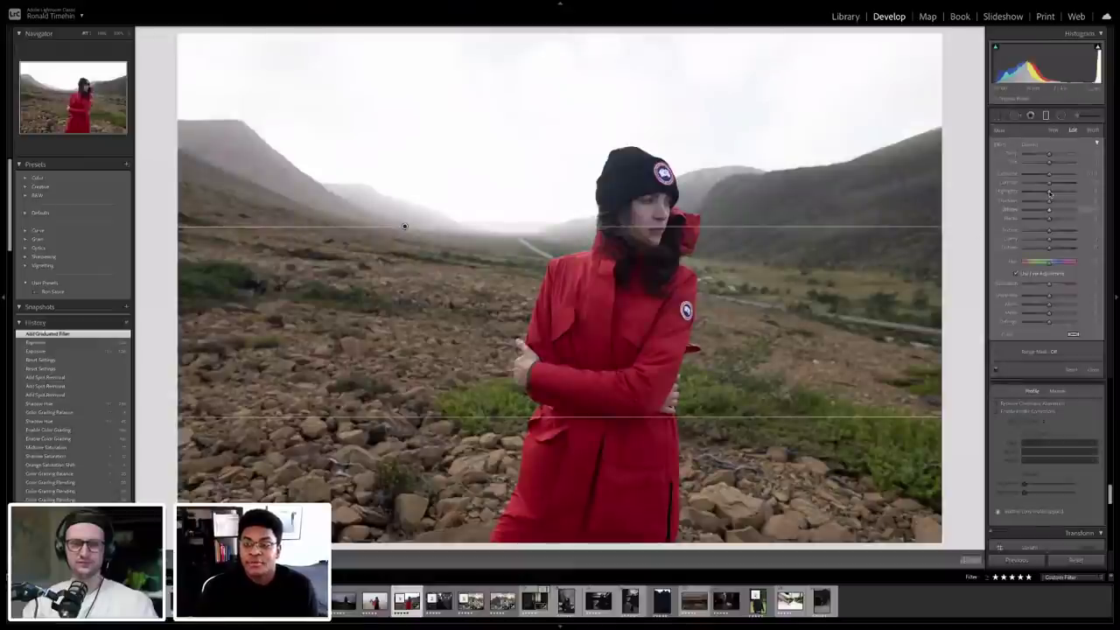
pyautogui.moveTo(1049, 192); pyautogui.dragTo(1028, 193)
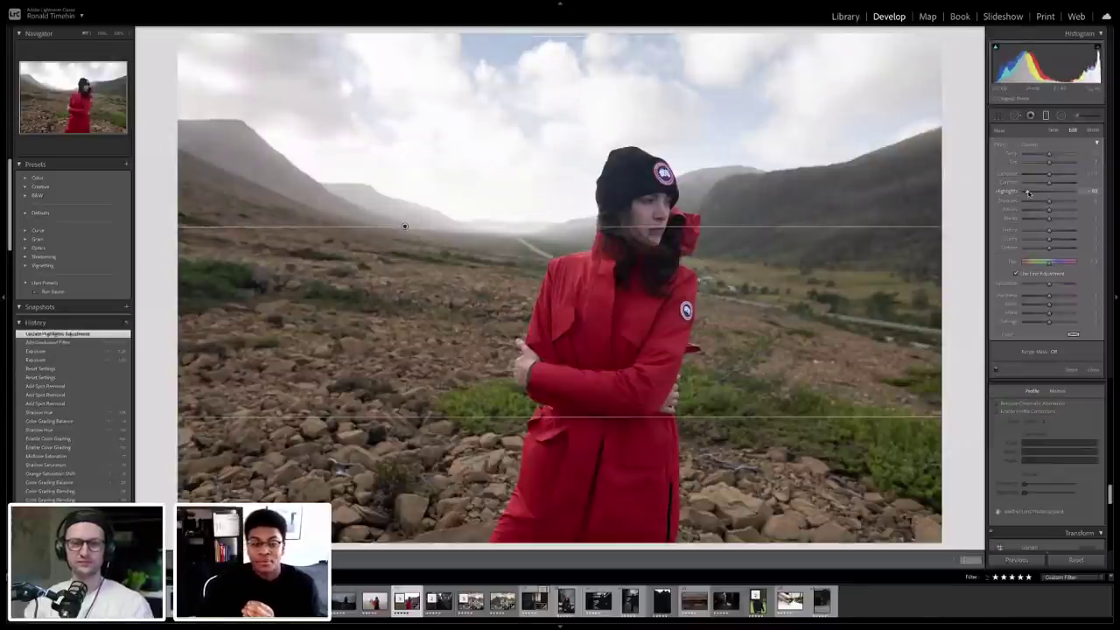
pyautogui.doubleClick(1028, 192)
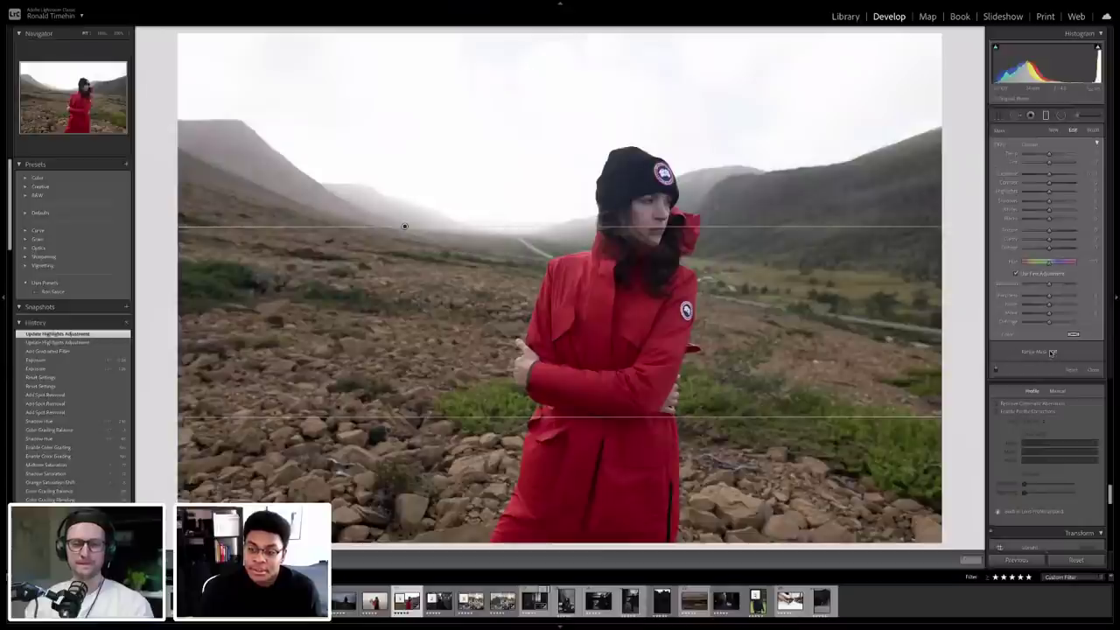
# Step: Limit the graduated filter with a luminance range mask, raising the lower end of the range to exclude the dark ground and the woman
pyautogui.click(1059, 351)
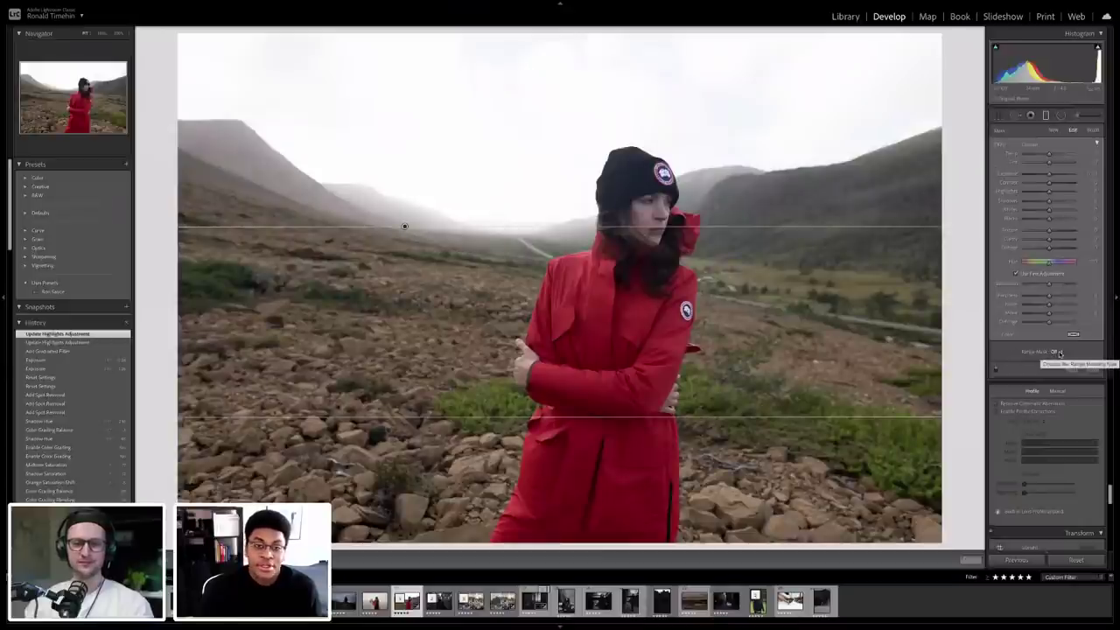
pyautogui.click(1061, 371)
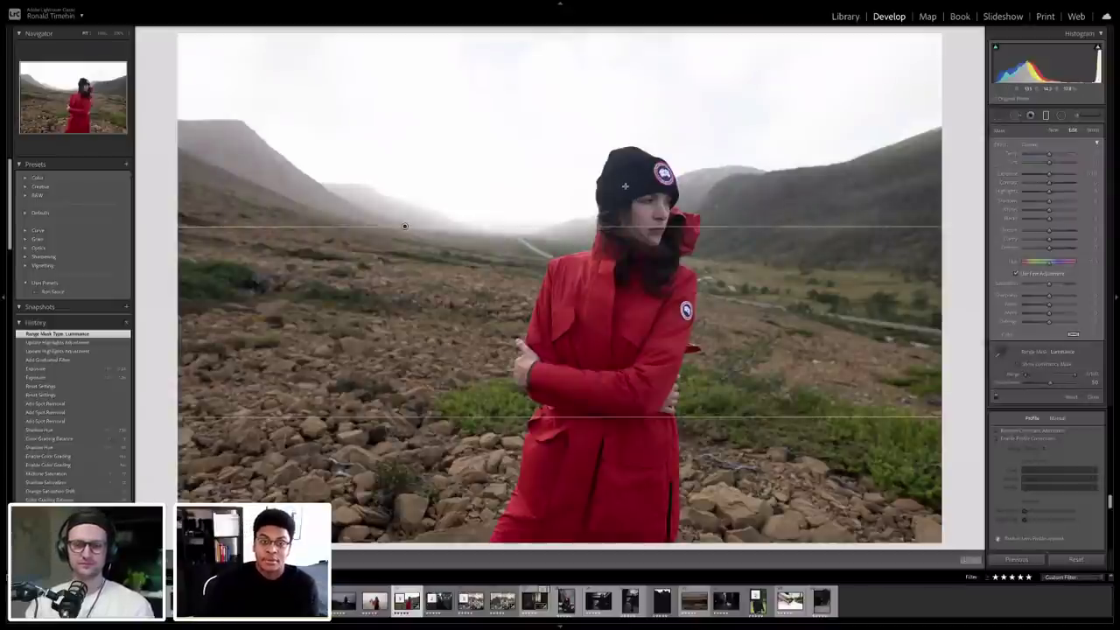
pyautogui.click(1019, 365)
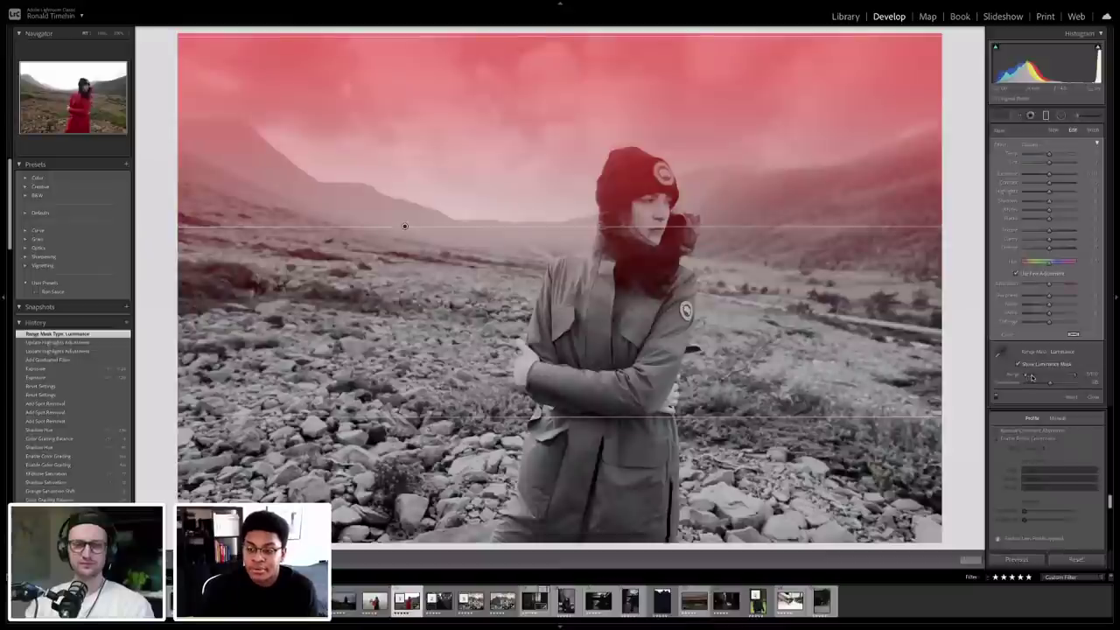
pyautogui.moveTo(1031, 376); pyautogui.dragTo(1045, 378)
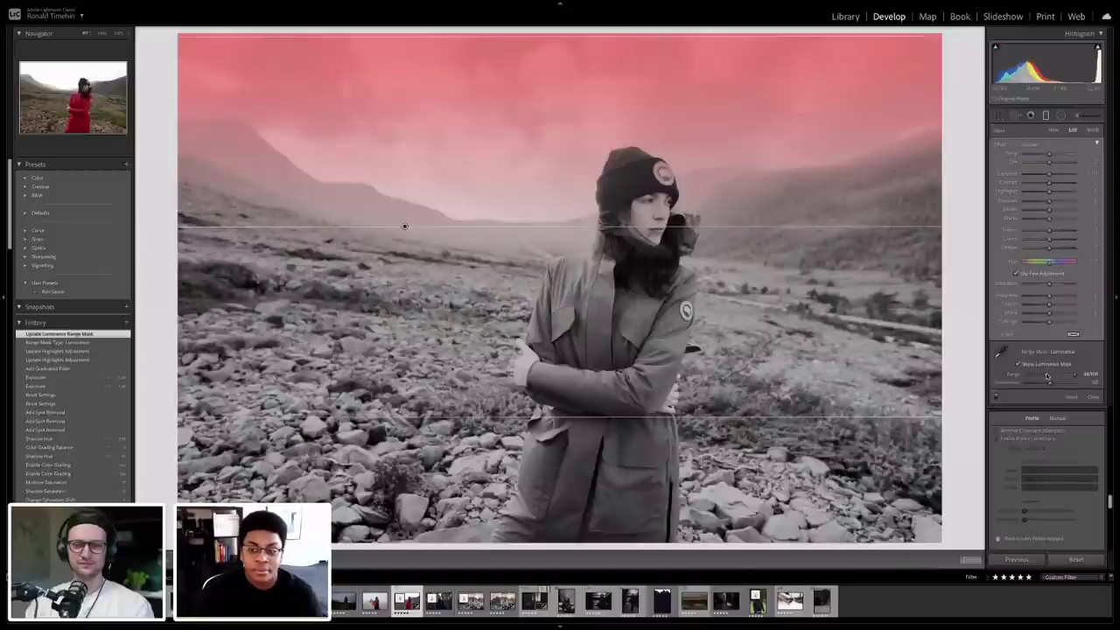
pyautogui.moveTo(1046, 376); pyautogui.dragTo(1044, 377)
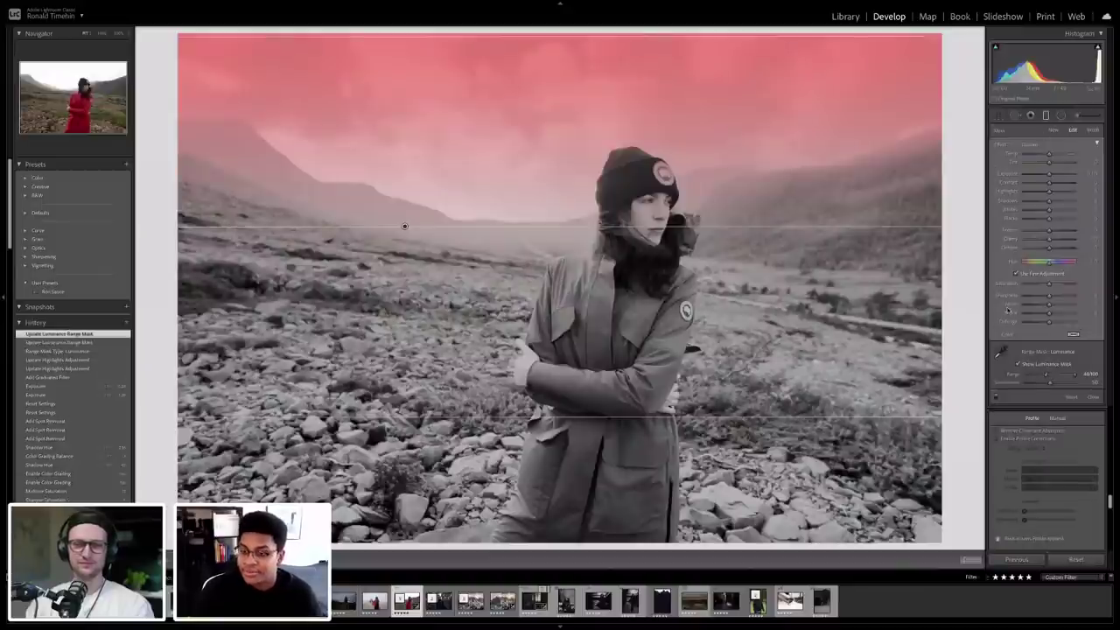
pyautogui.click(1018, 364)
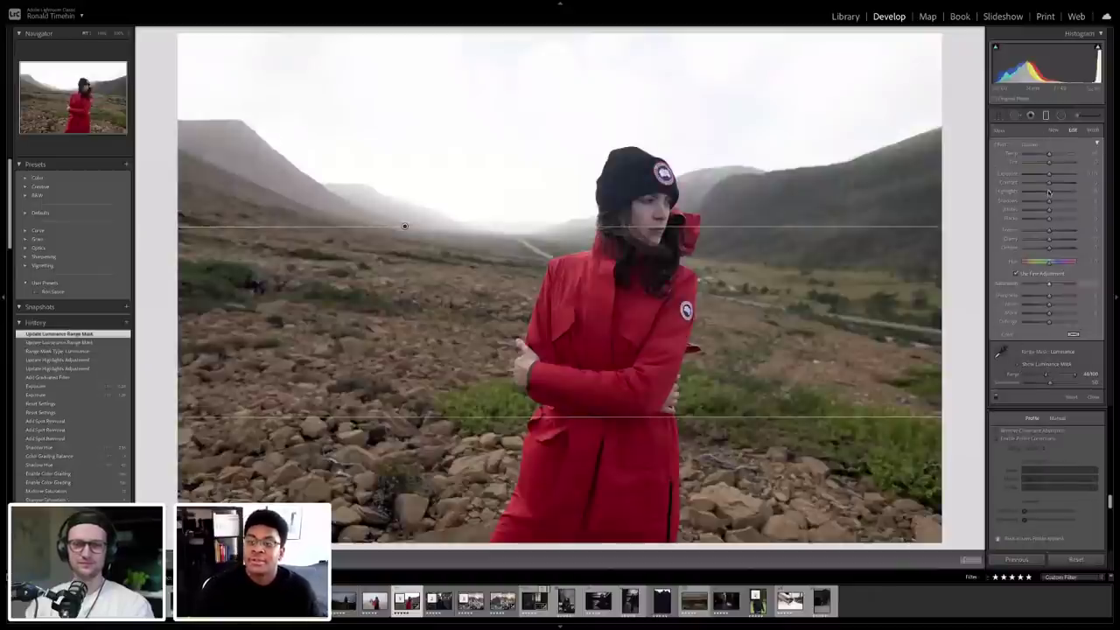
# Step: Lower the graduated filter's highlights to about -75 and its exposure by about 0.25 stop, and check the sky for clipping
pyautogui.moveTo(1049, 192); pyautogui.dragTo(1030, 193)
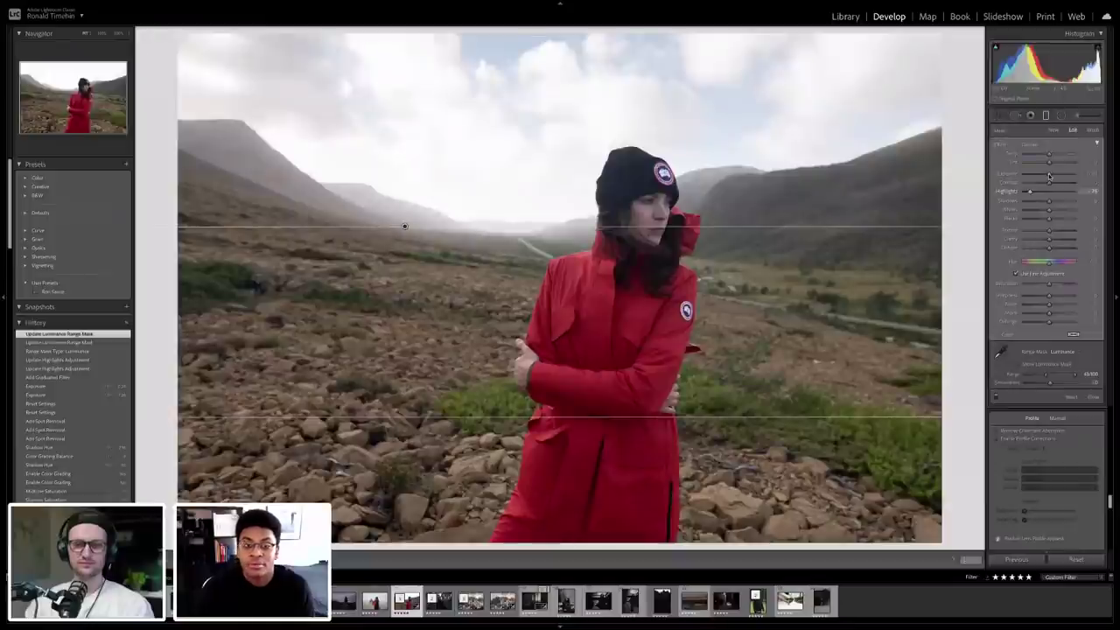
pyautogui.moveTo(1049, 176); pyautogui.dragTo(1047, 175)
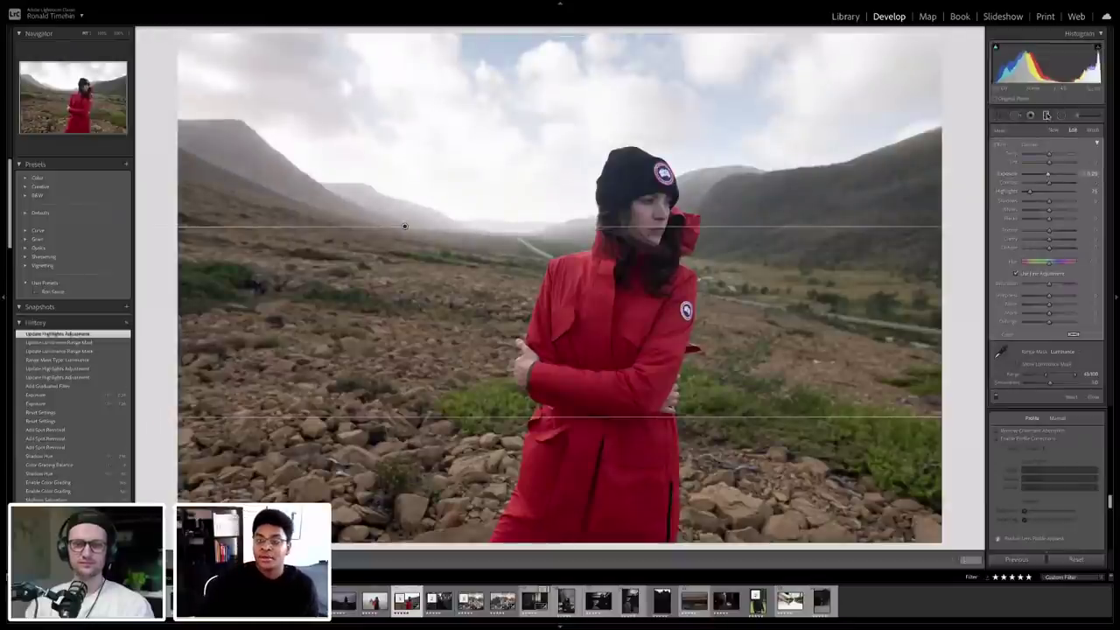
pyautogui.press('m')
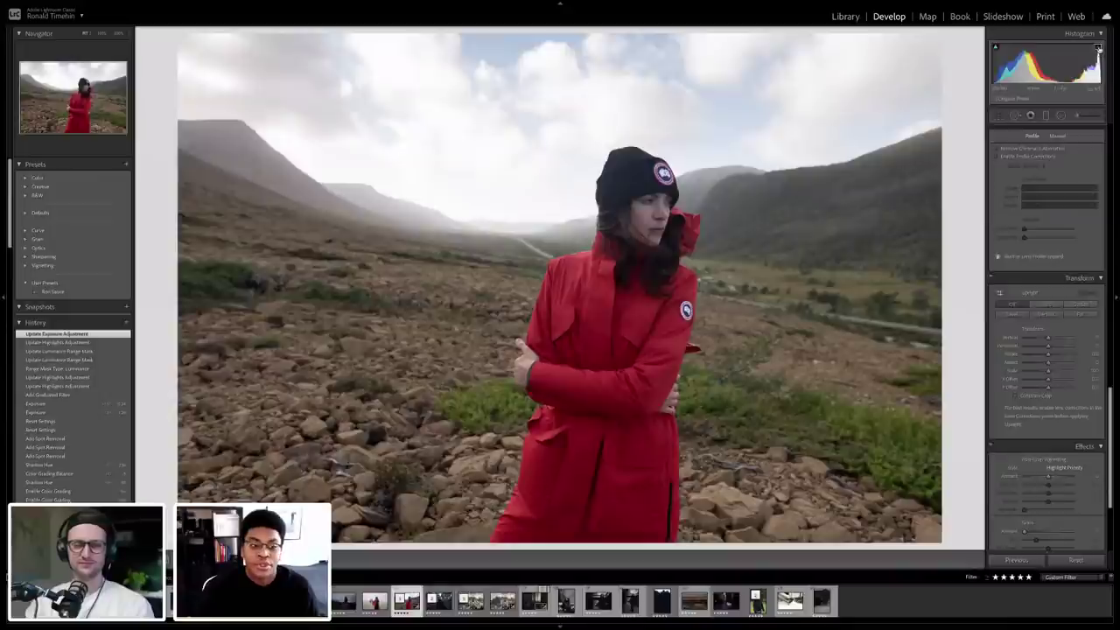
pyautogui.click(1099, 48)
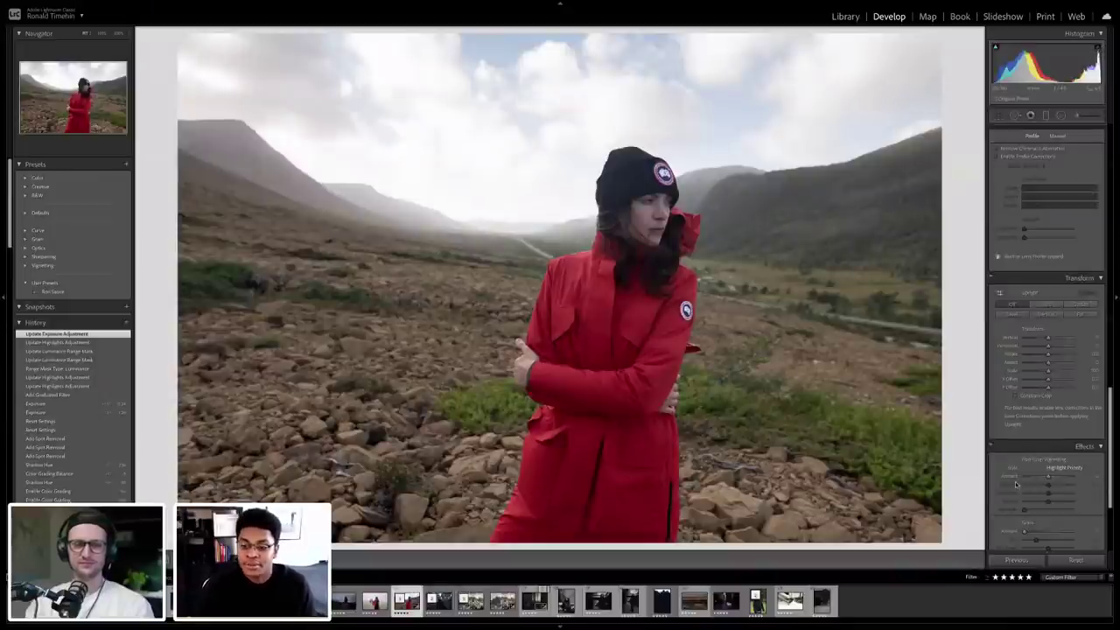
# Step: Darken the blue parts of the sky by lowering the blue luminance in the HSL adjustments
pyautogui.scroll(-4, 1015, 484)
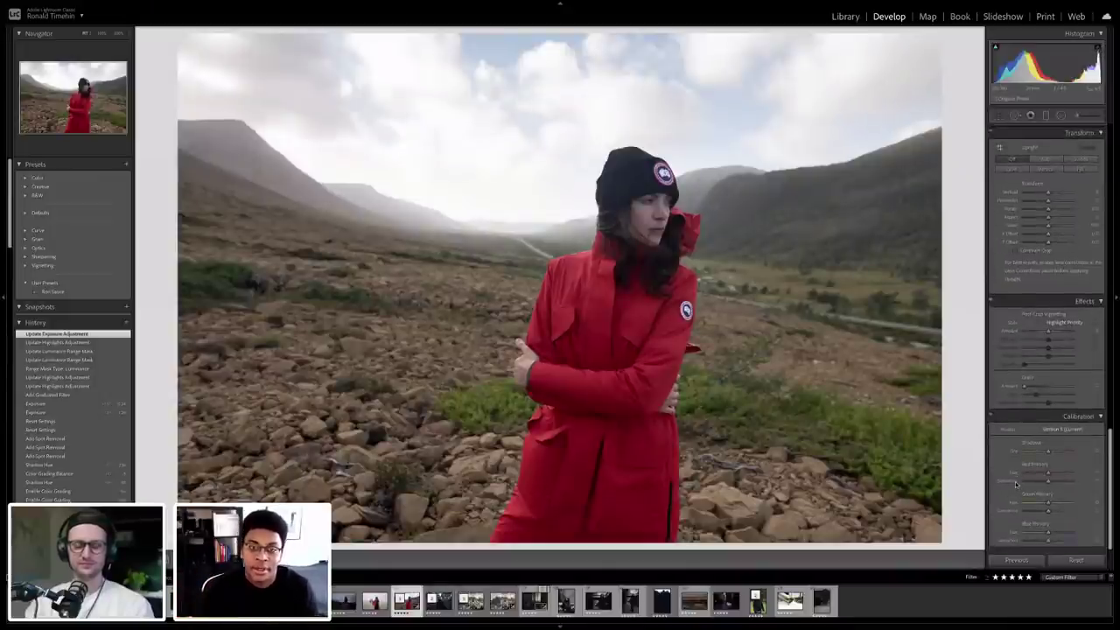
pyautogui.scroll(1, 1047, 377)
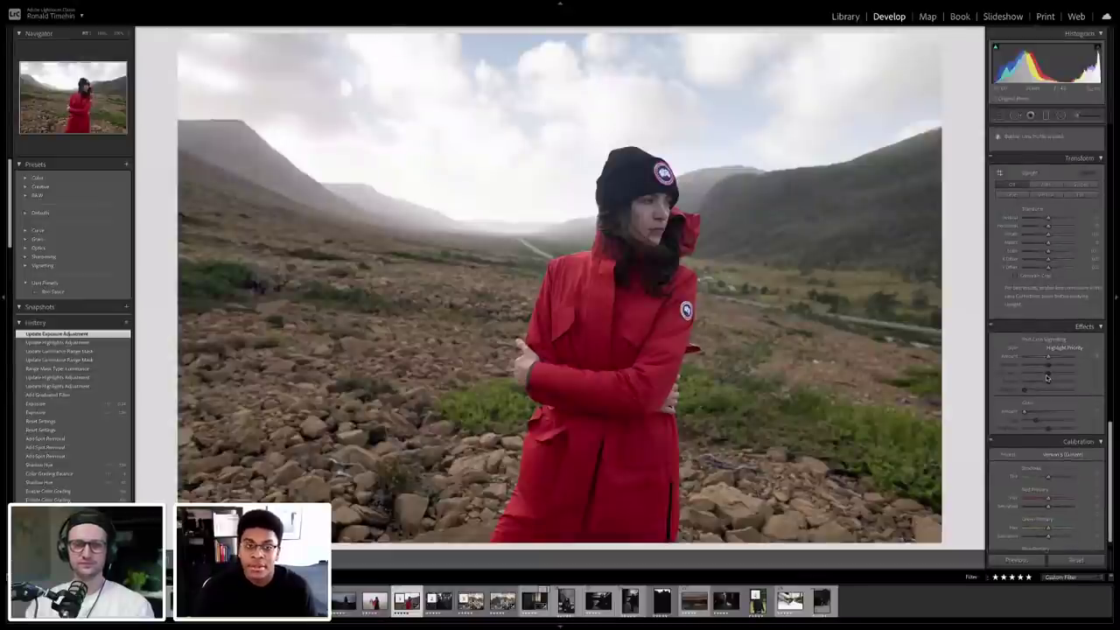
pyautogui.scroll(5, 1047, 377)
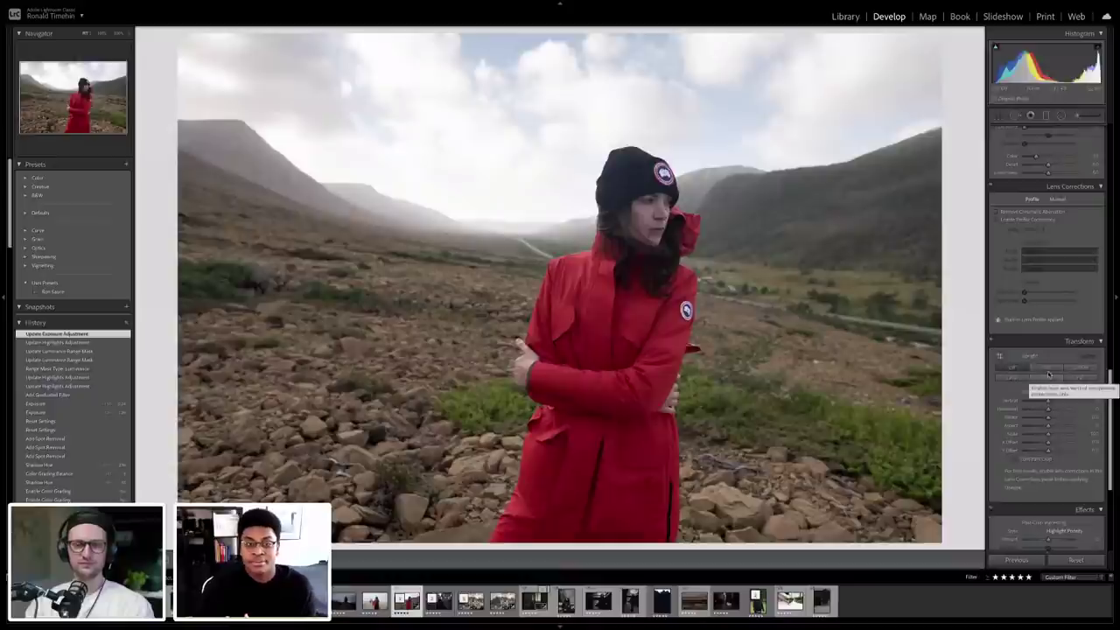
pyautogui.scroll(6, 1041, 312)
pyautogui.scroll(-4, 1041, 310)
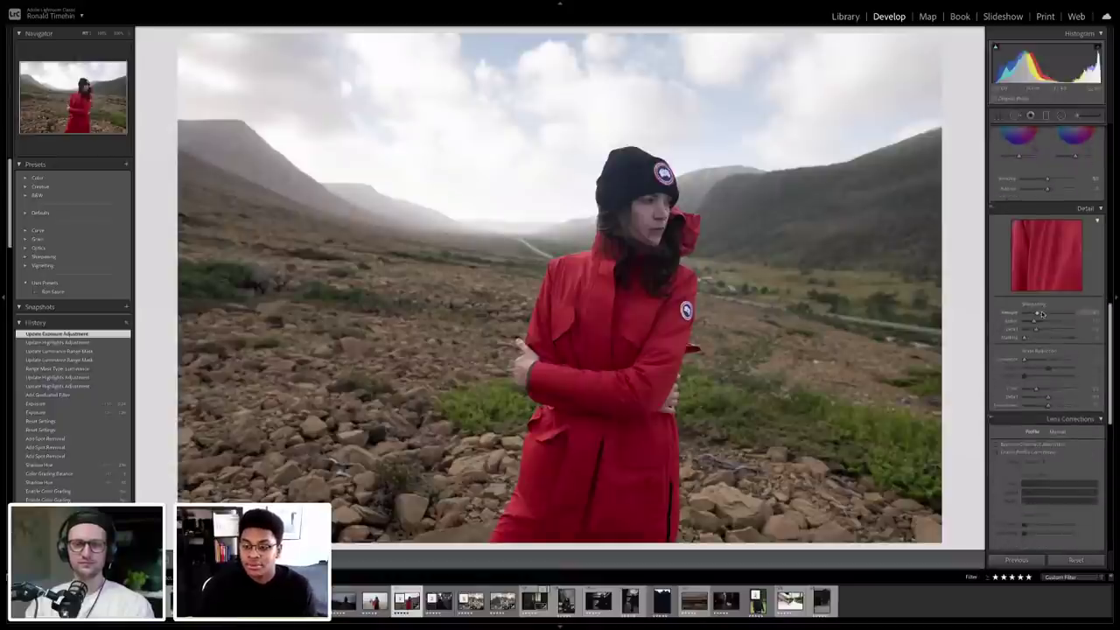
pyautogui.scroll(6, 1041, 311)
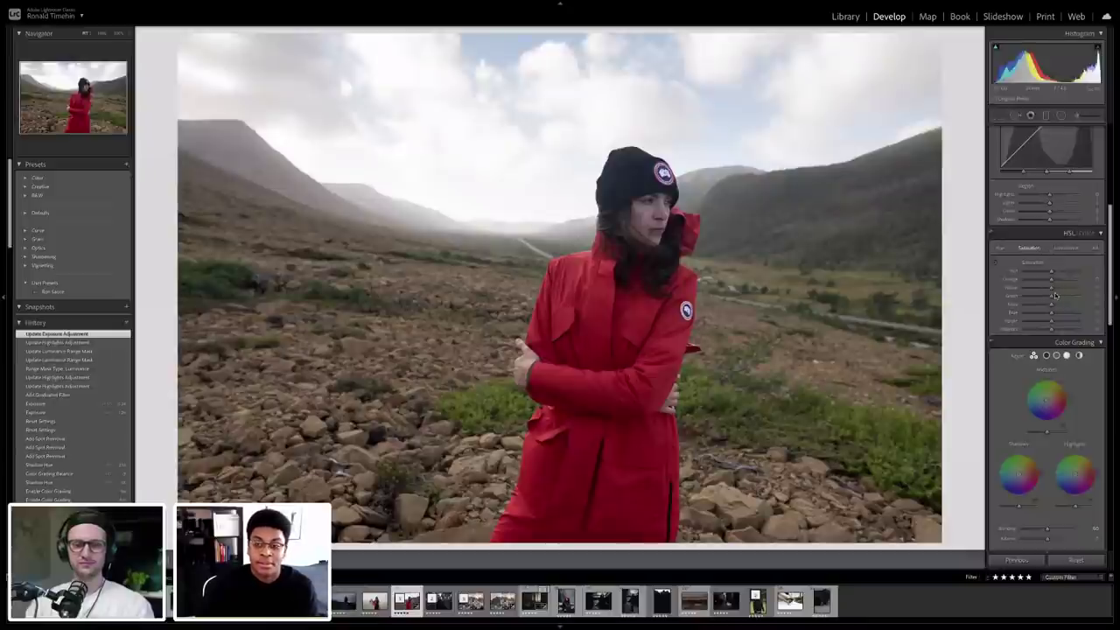
pyautogui.click(1064, 249)
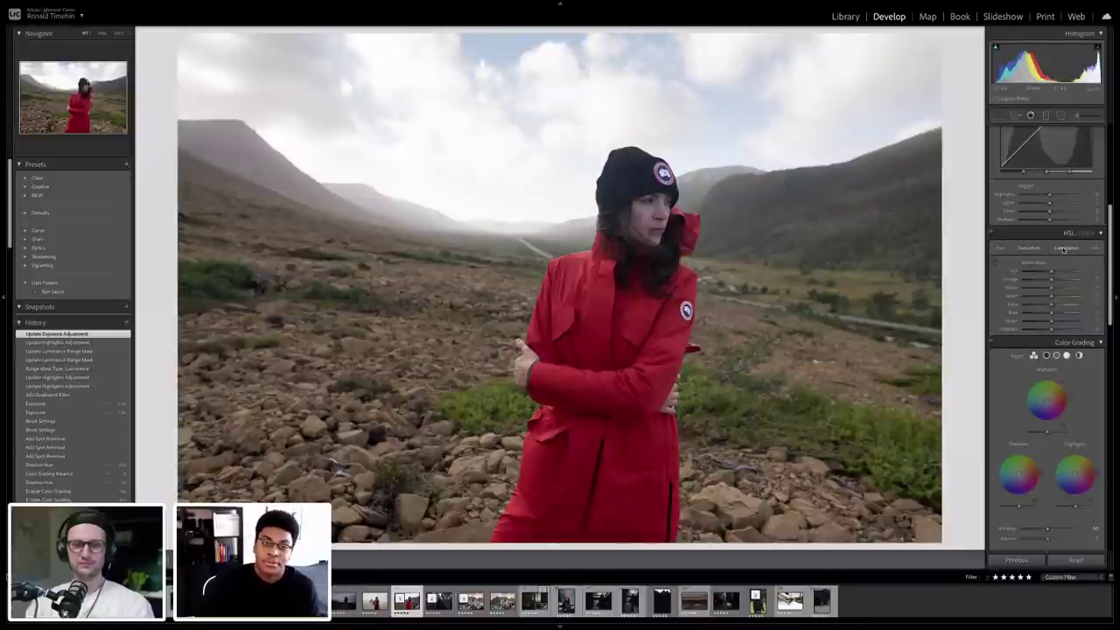
pyautogui.click(994, 263)
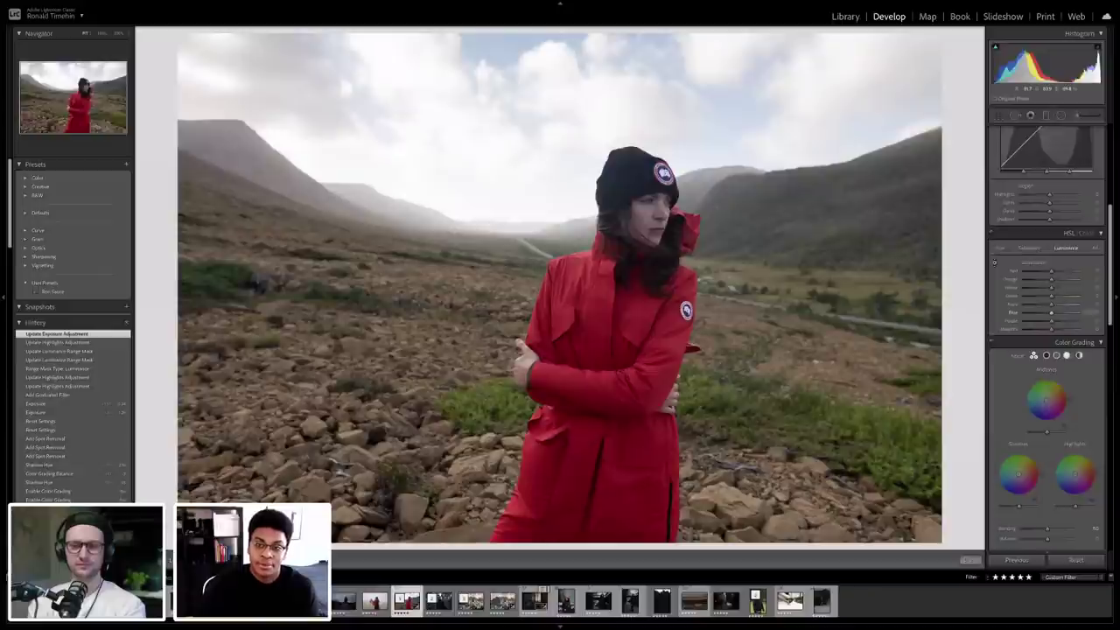
pyautogui.moveTo(1051, 312); pyautogui.dragTo(1040, 312)
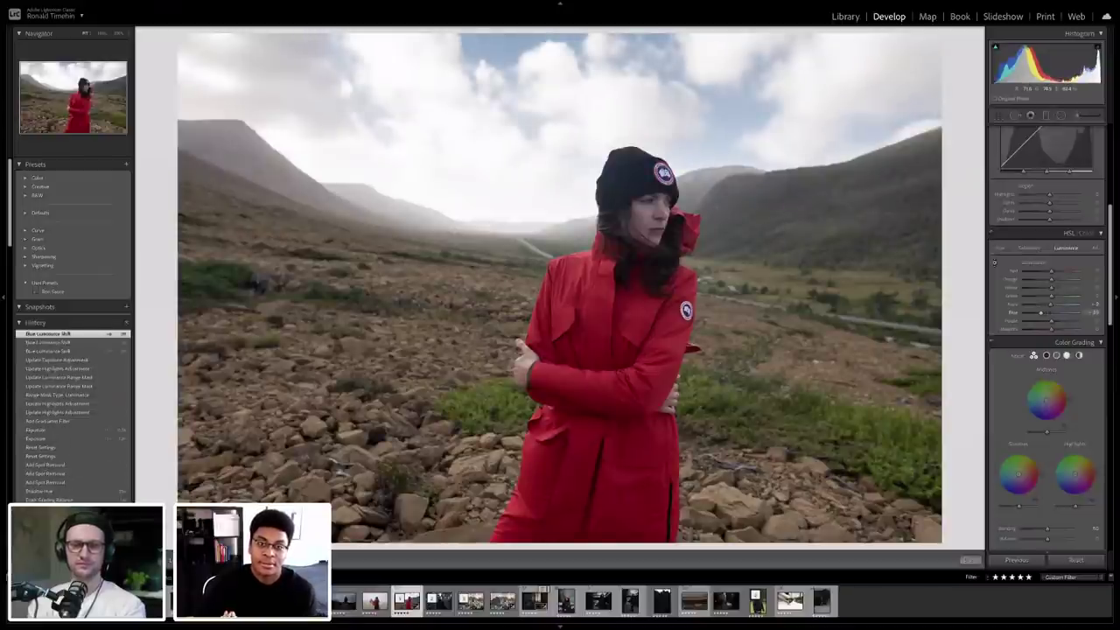
# Step: Raise the blue luminance again in six small increments to soften the darkening of the sky
pyautogui.press('Up')
pyautogui.press('Up')
pyautogui.press('Up')
pyautogui.press('Up')
pyautogui.press('Up')
pyautogui.press('Up')
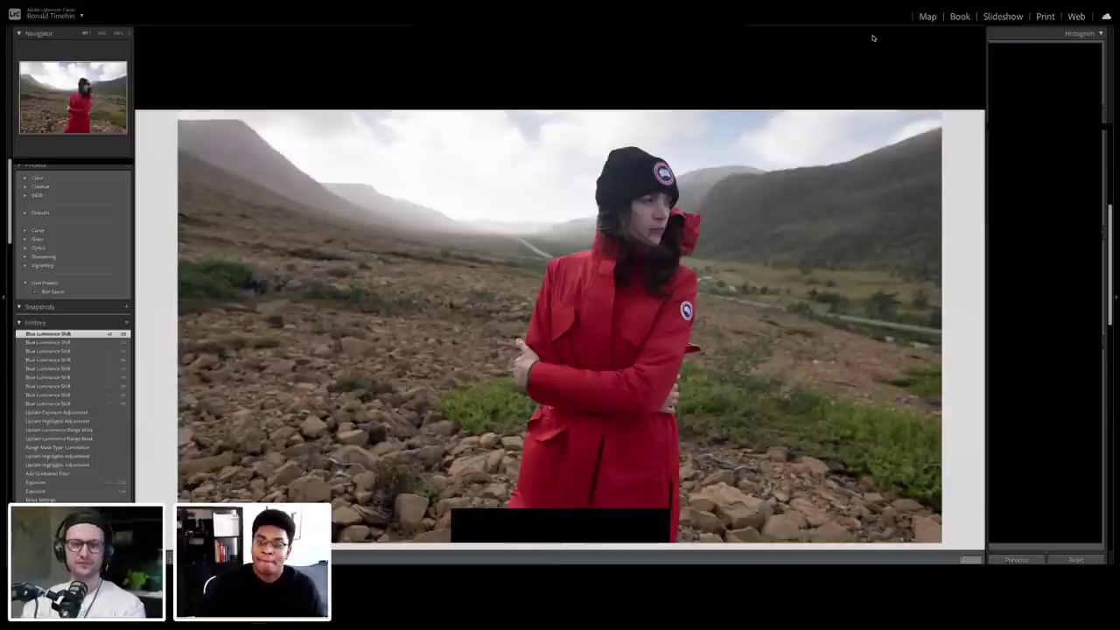
# Step: Return to the photo grid and open the portrait of the bearded man carrying a coiled rope for developing
pyautogui.press('g')
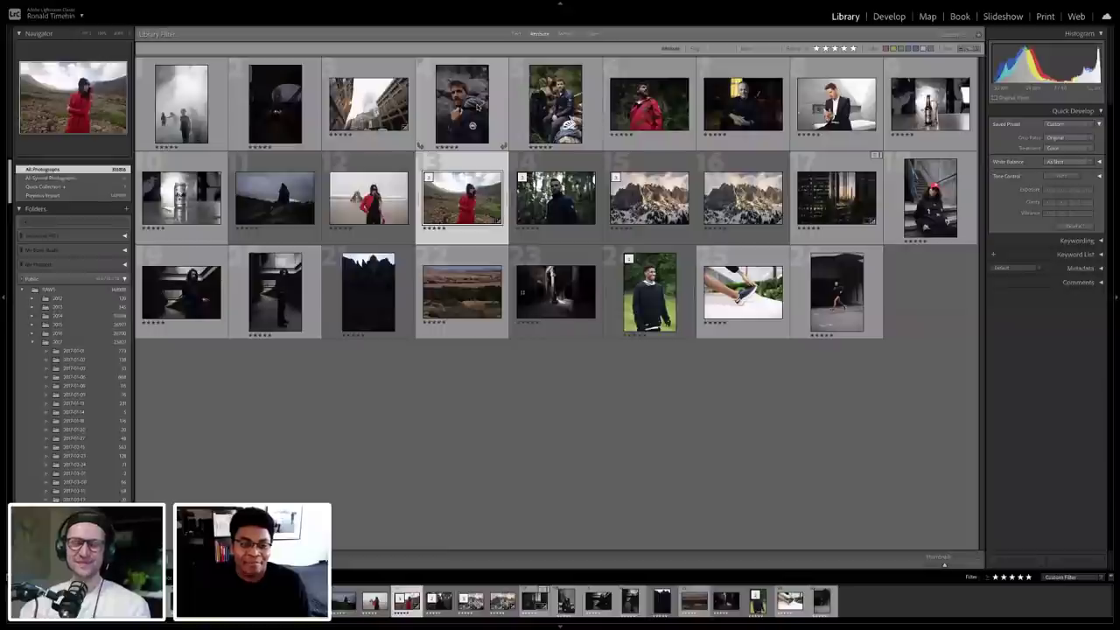
pyautogui.click(477, 105)
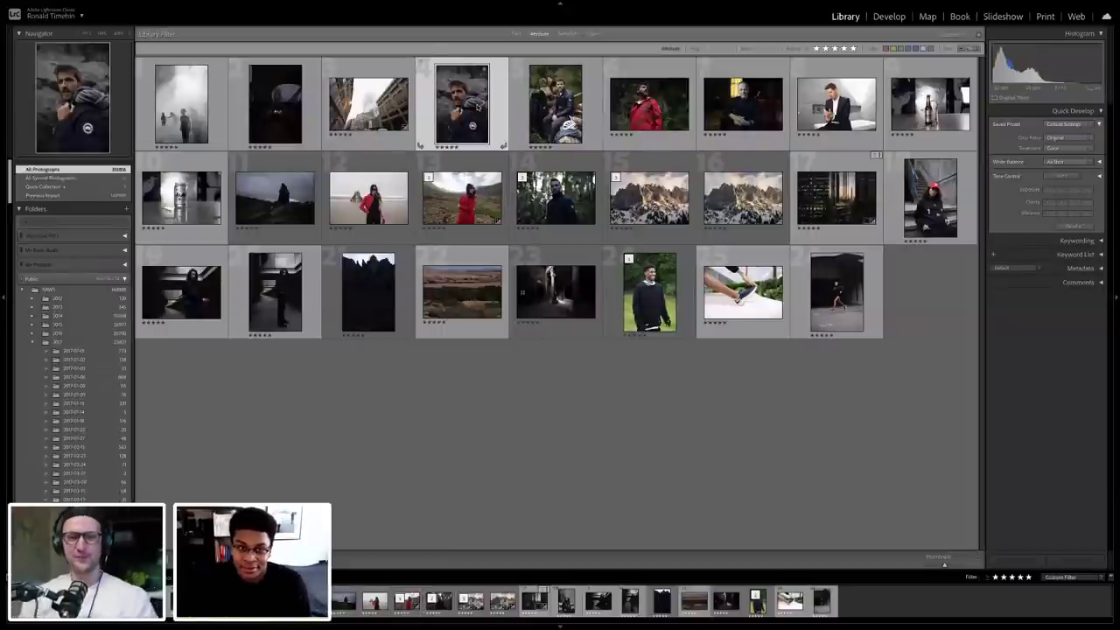
pyautogui.click(888, 17)
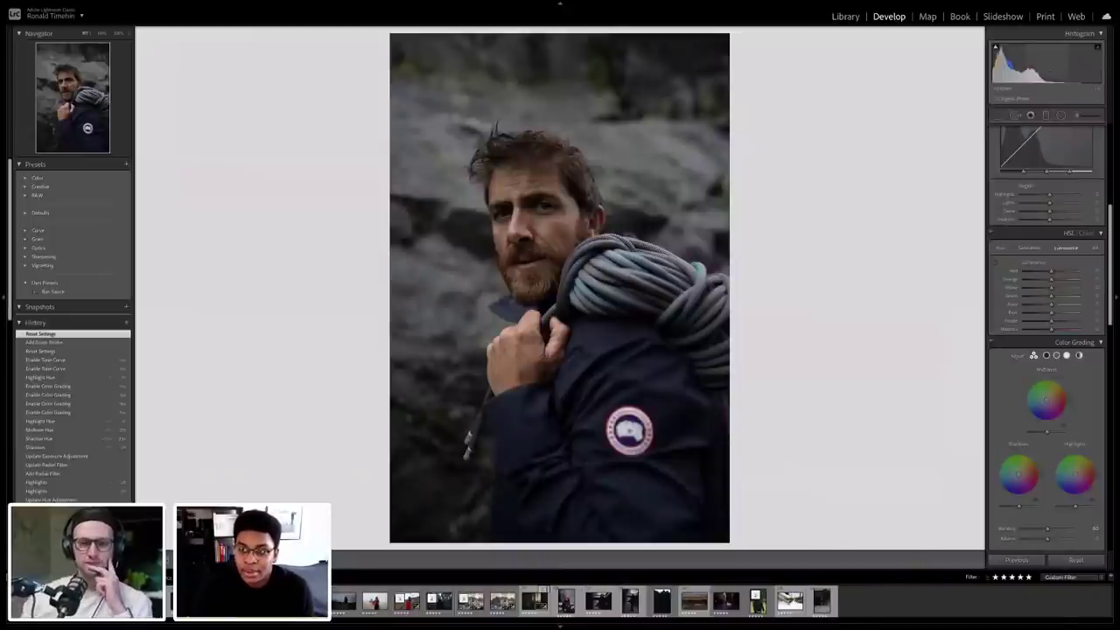
# Step: Brighten the portrait by about 1.2 stops of exposure, and enable lens profile corrections and chromatic aberration removal
pyautogui.moveTo(1045, 66); pyautogui.dragTo(1065, 66)
pyautogui.scroll(-2, 985, 456)
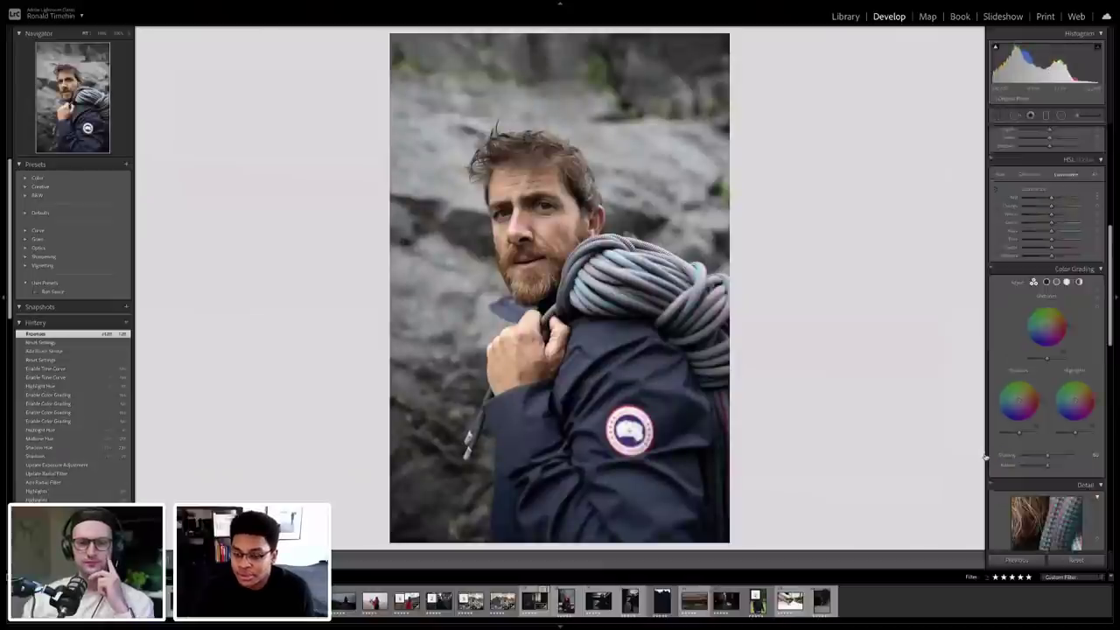
pyautogui.scroll(-5, 993, 394)
pyautogui.click(996, 352)
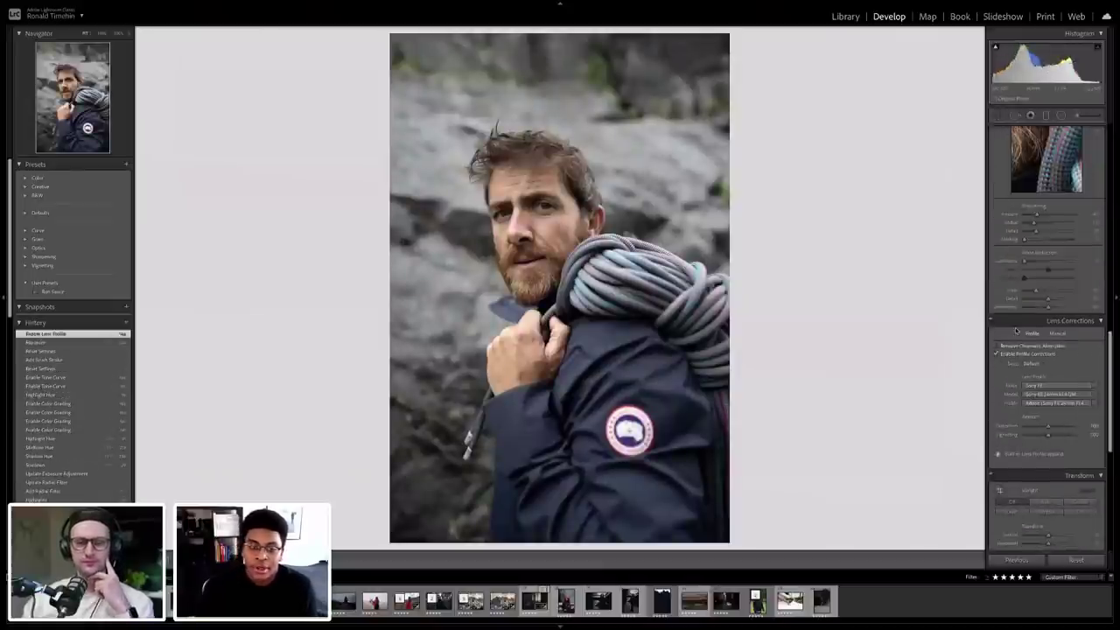
pyautogui.scroll(10, 1010, 271)
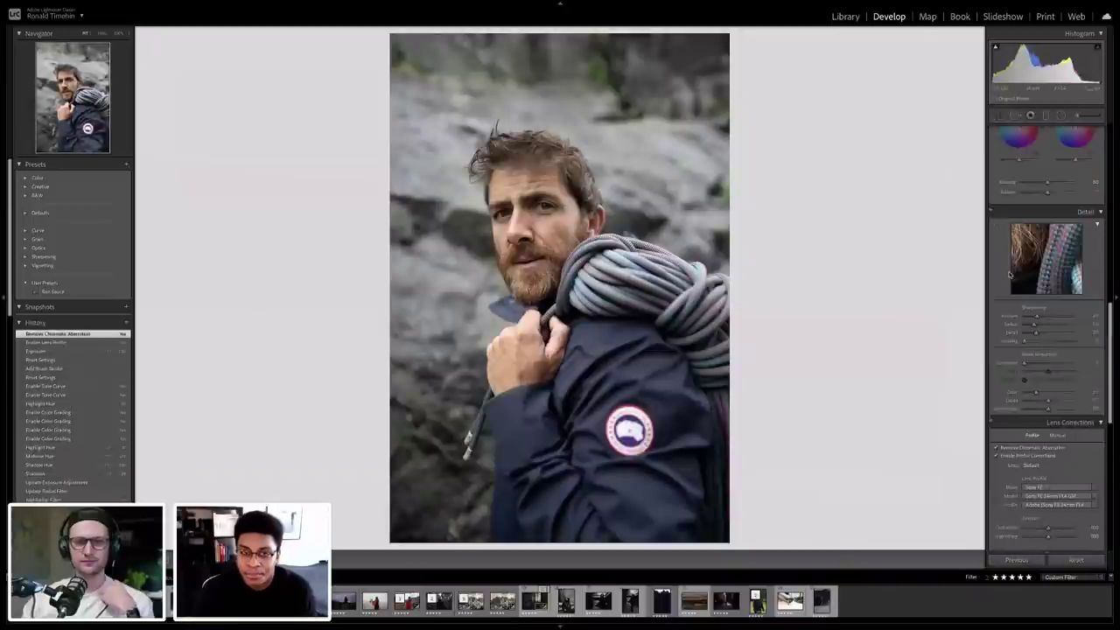
pyautogui.scroll(5, 1014, 266)
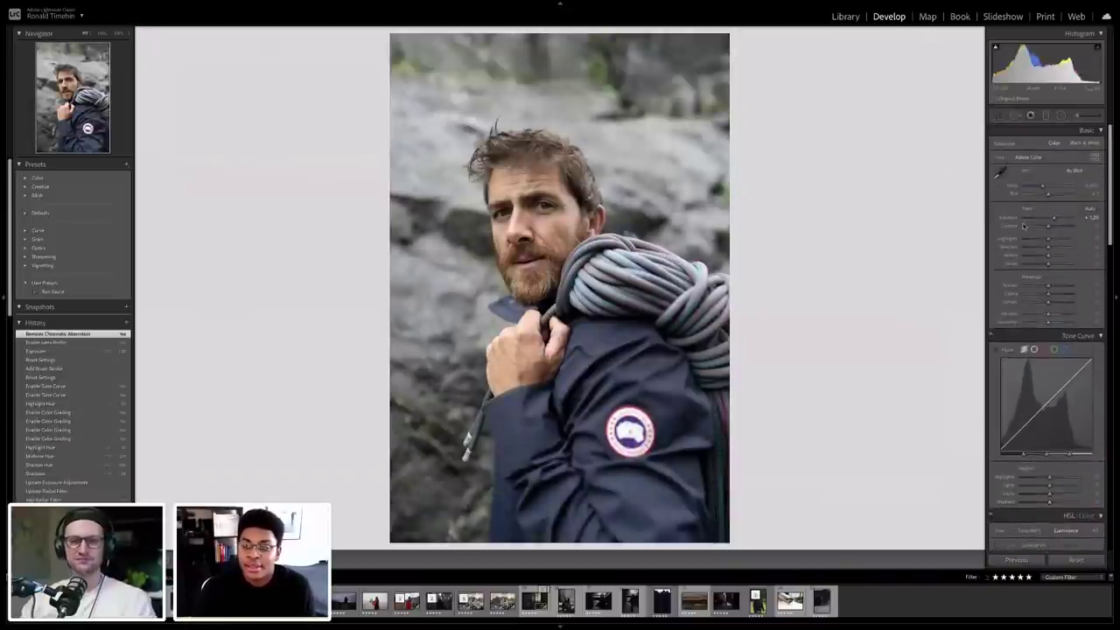
pyautogui.moveTo(1056, 217); pyautogui.dragTo(1055, 219)
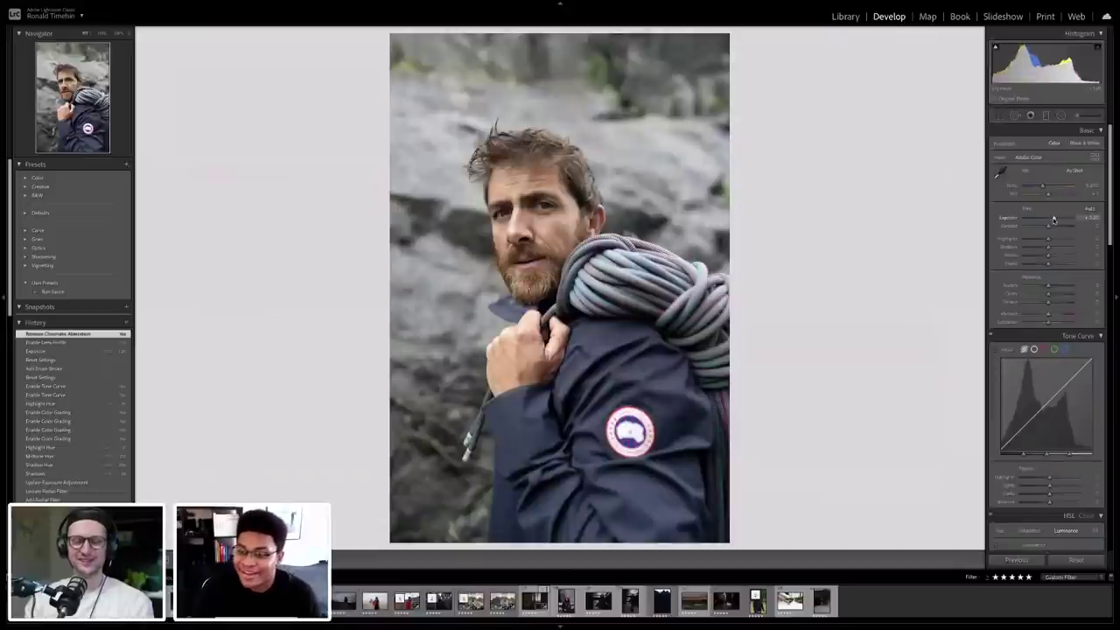
pyautogui.moveTo(1053, 219); pyautogui.dragTo(1054, 220)
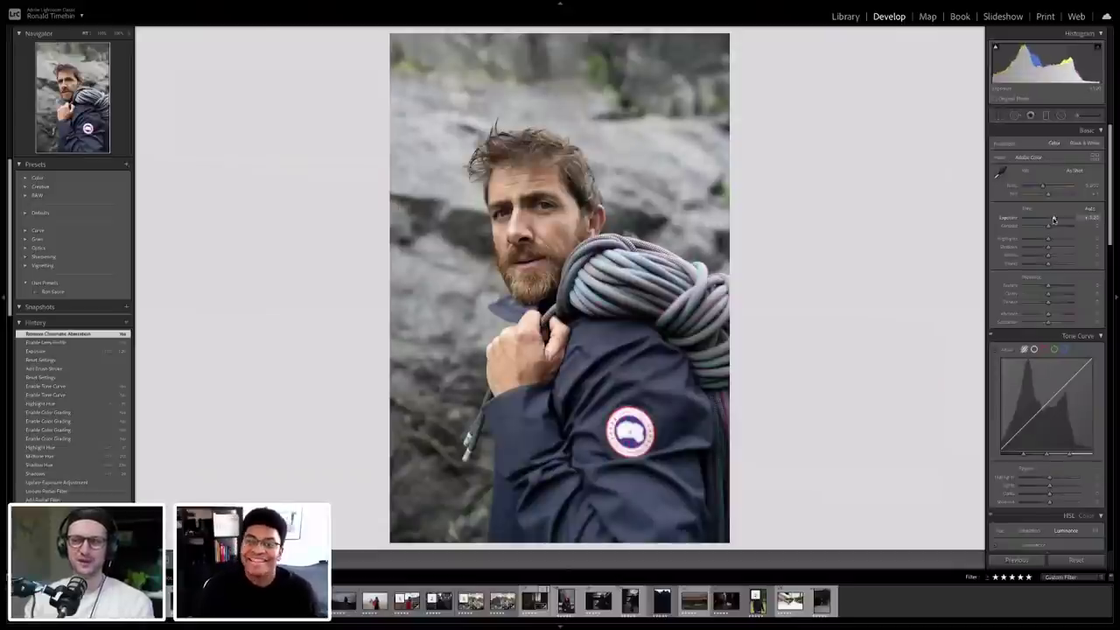
# Step: Apply the Ron Sauce user preset to the portrait
pyautogui.scroll(-3, 1032, 306)
pyautogui.scroll(-10, 1015, 335)
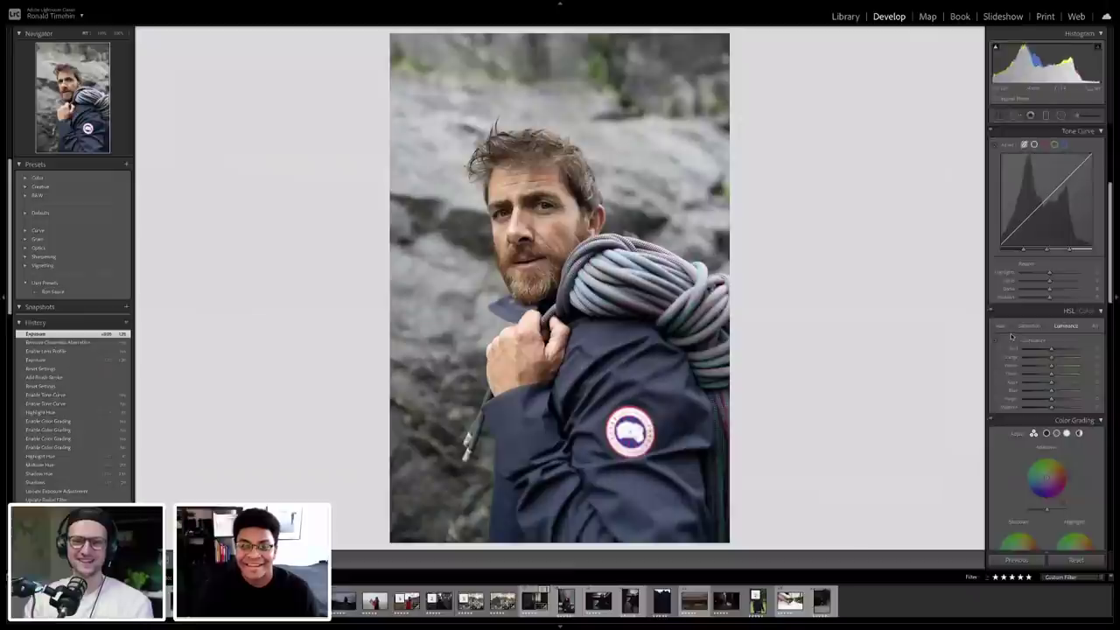
pyautogui.scroll(-5, 1008, 339)
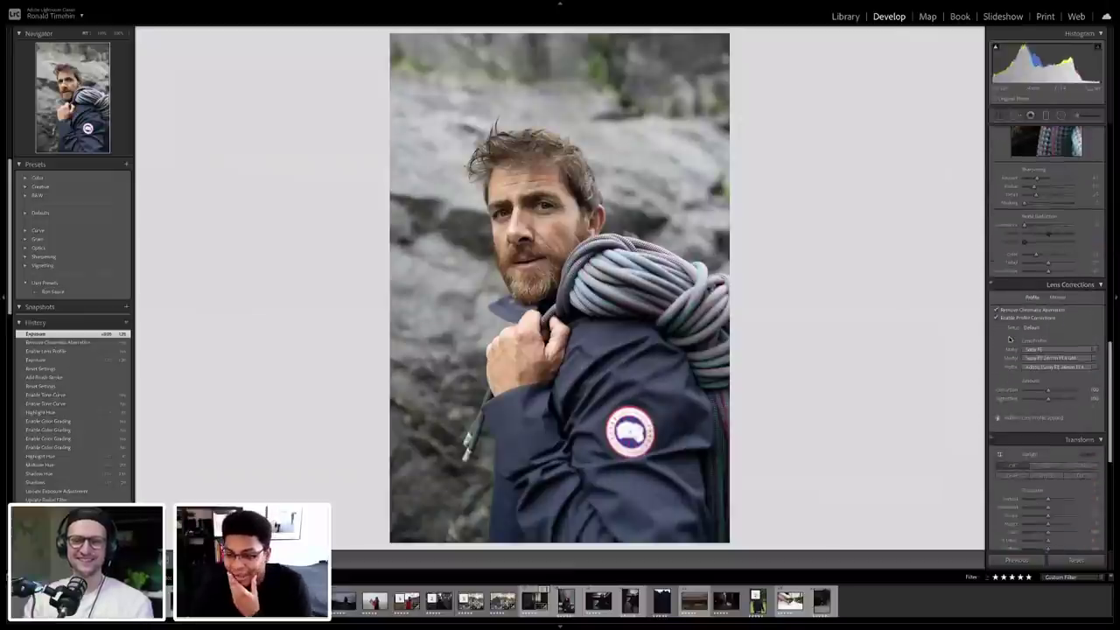
pyautogui.scroll(4, 1009, 339)
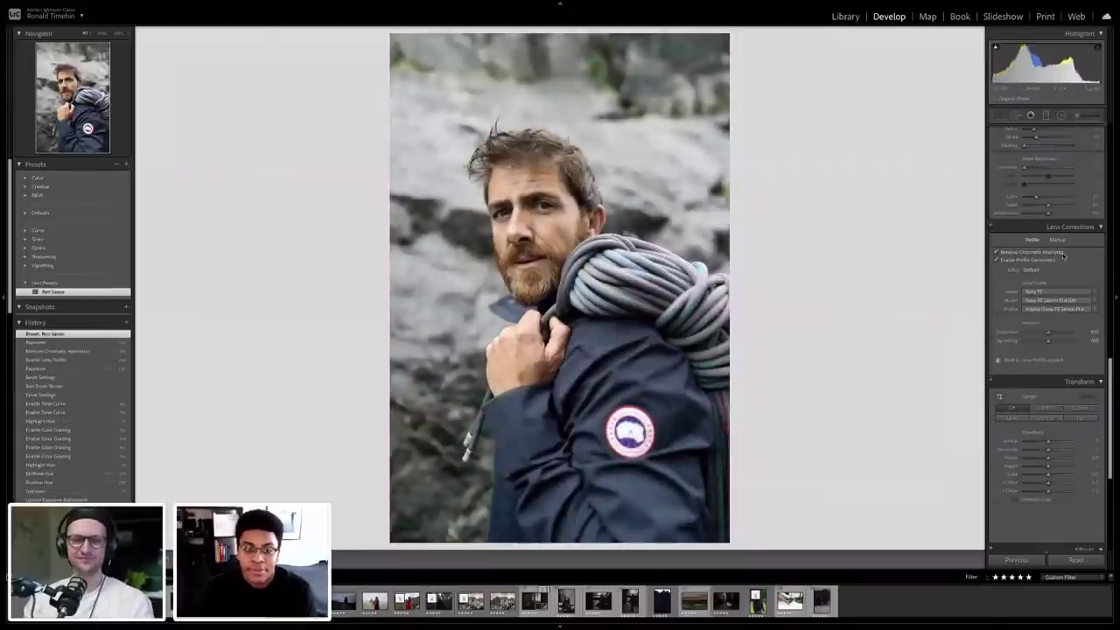
# Step: Lower the portrait's highlights to about -24 and raise its shadows to about +33
pyautogui.scroll(4, 1062, 253)
pyautogui.scroll(5, 1058, 252)
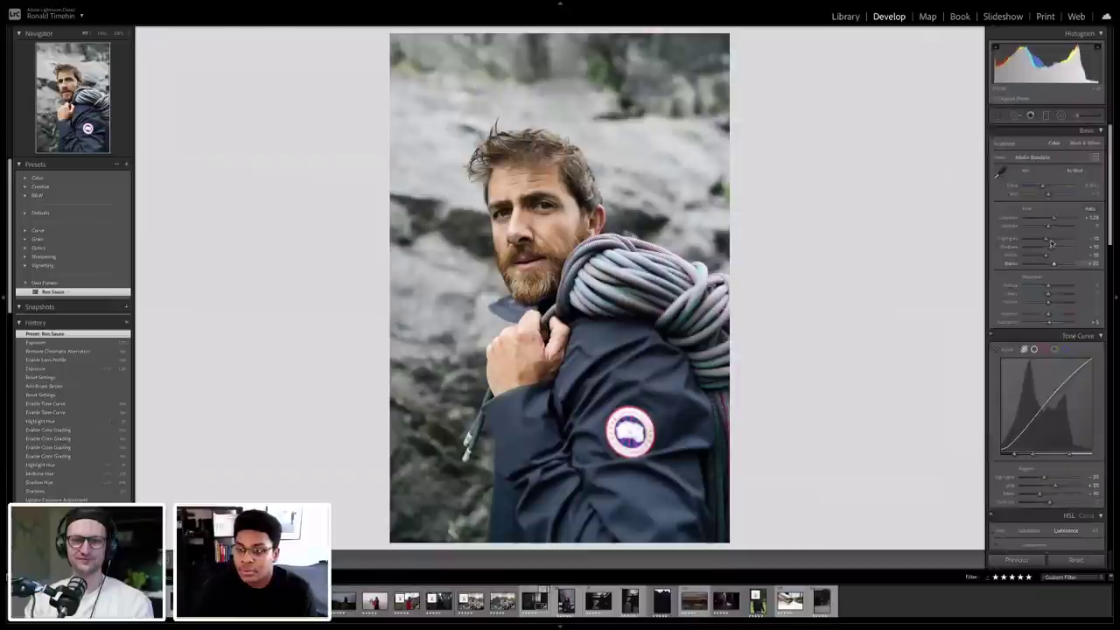
pyautogui.moveTo(1045, 240); pyautogui.dragTo(1041, 240)
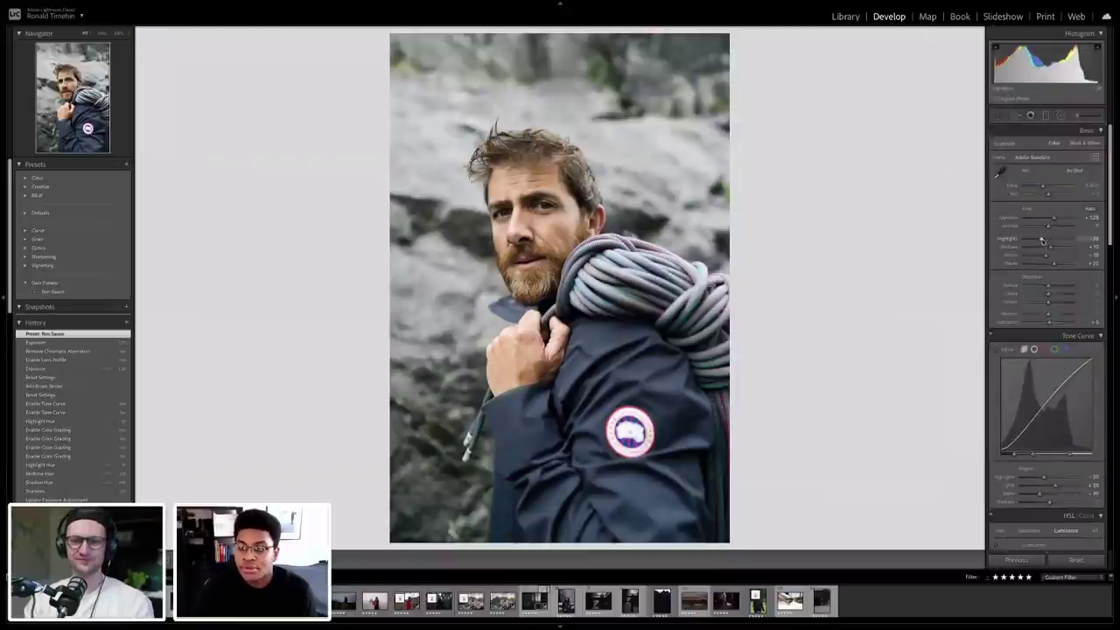
pyautogui.click(1056, 249)
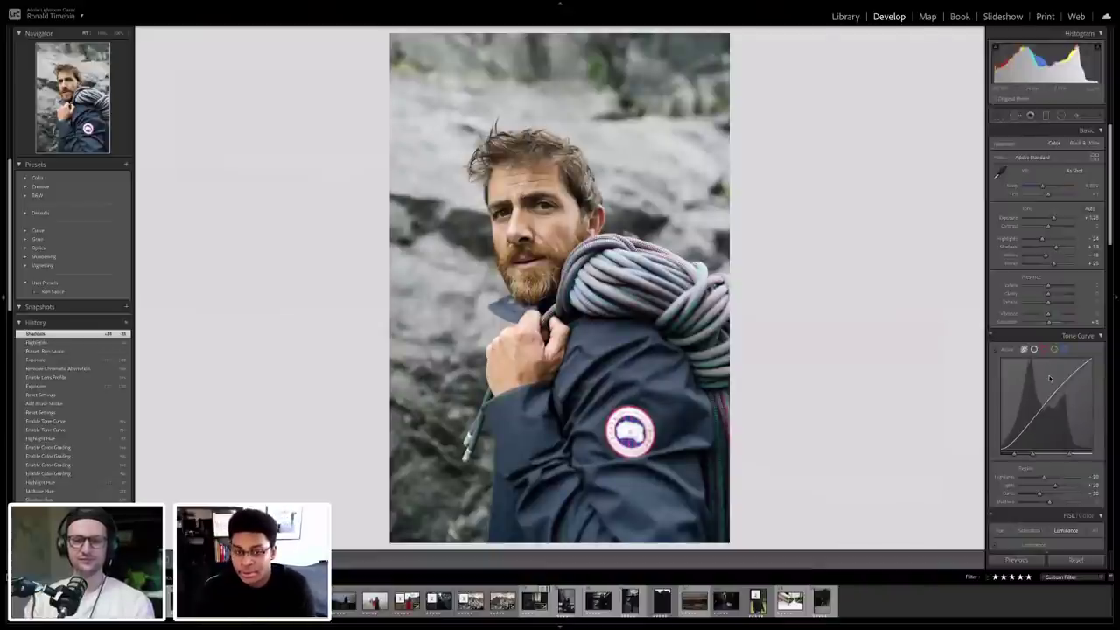
# Step: Slightly lower the orange saturation in the HSL adjustments to calm the skin and beard tones
pyautogui.scroll(-5, 1013, 295)
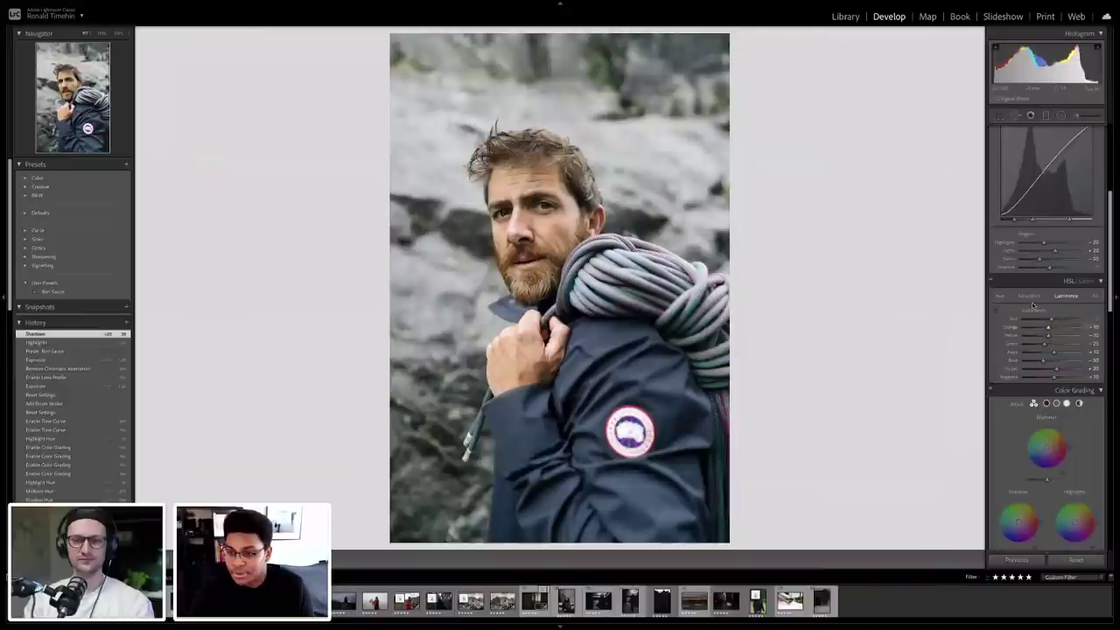
pyautogui.click(1029, 295)
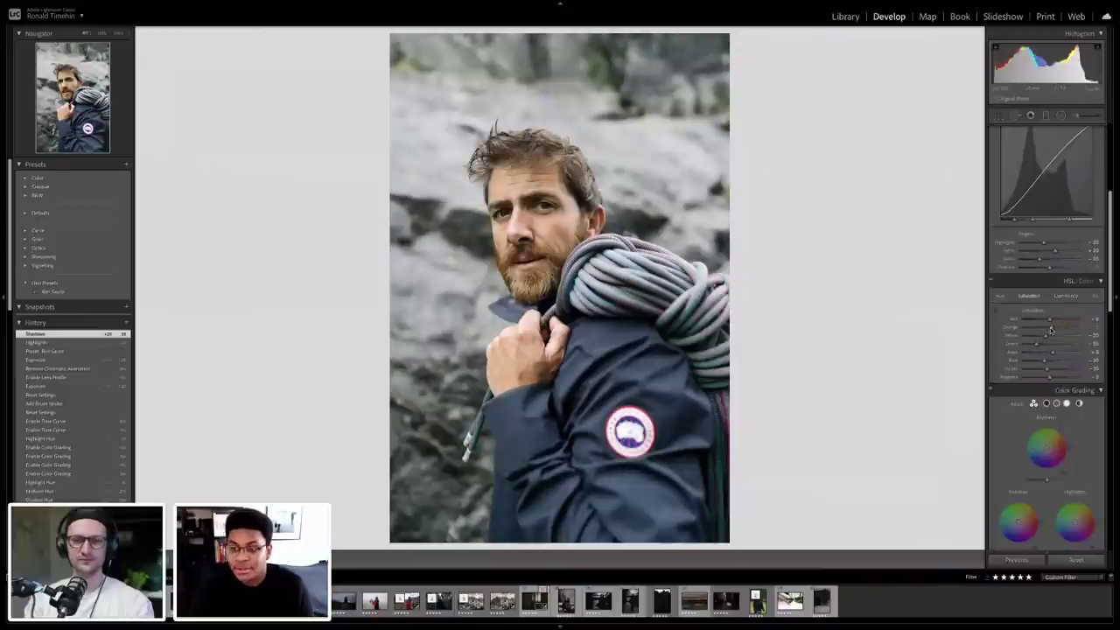
pyautogui.moveTo(1050, 329); pyautogui.dragTo(1046, 329)
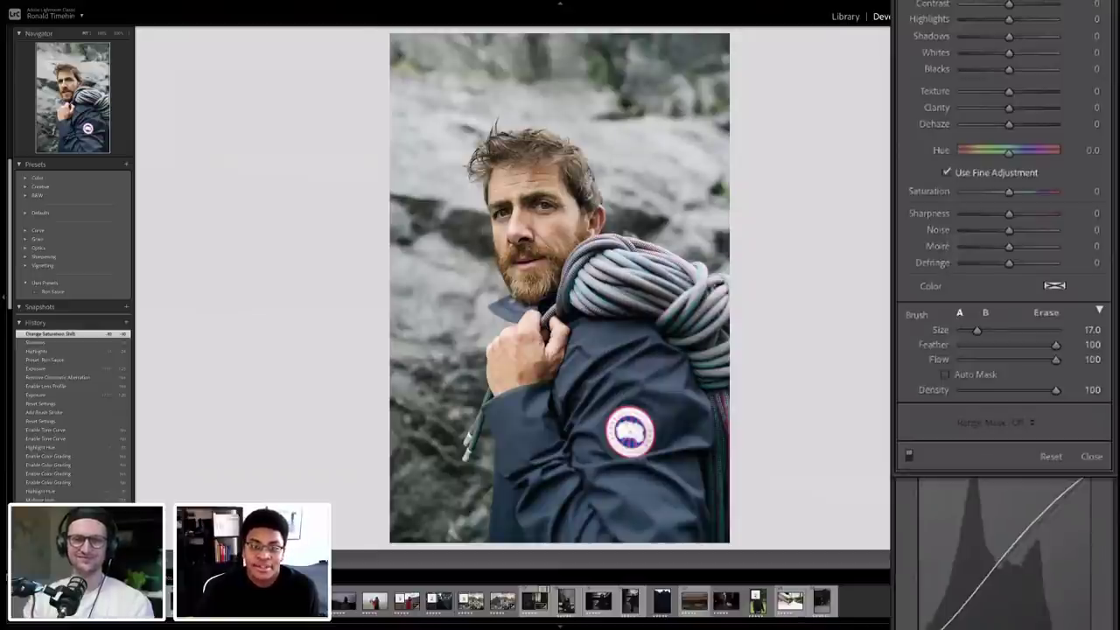
# Step: Paint an adjustment brush mask of size 17 over the man's head, check its overlay, and set its range mask to Luminance
pyautogui.click(531, 176)
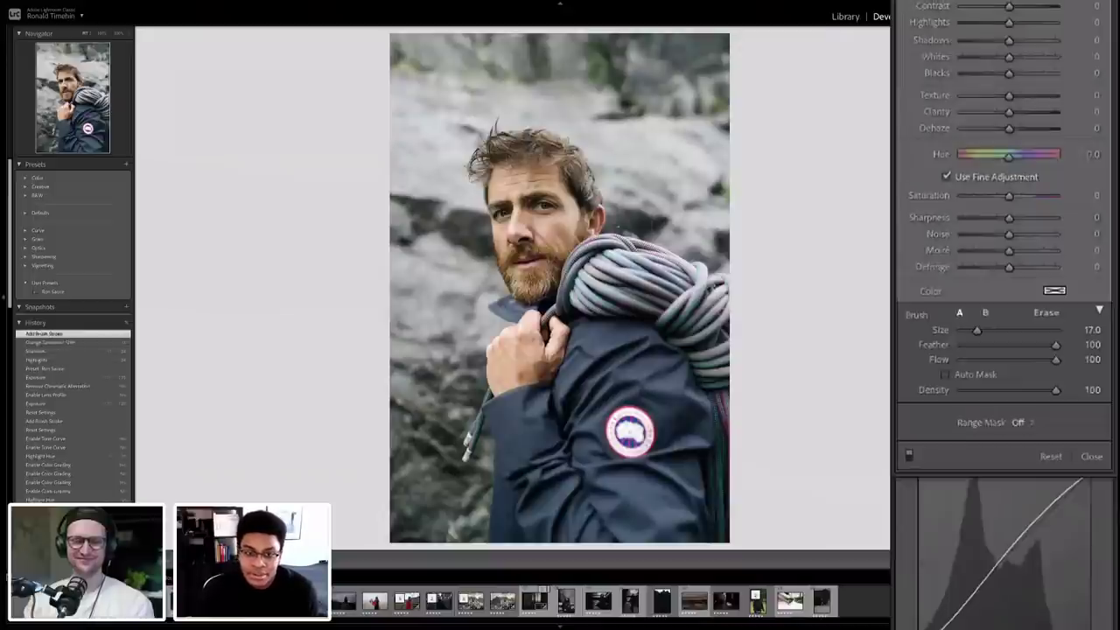
pyautogui.moveTo(530, 176)
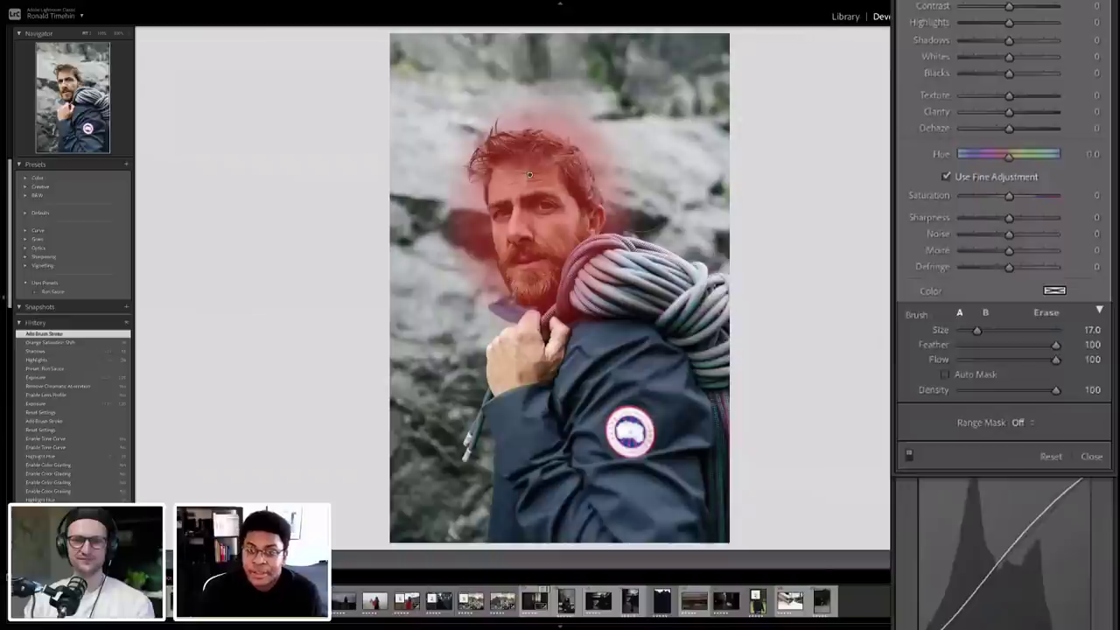
pyautogui.click(1019, 423)
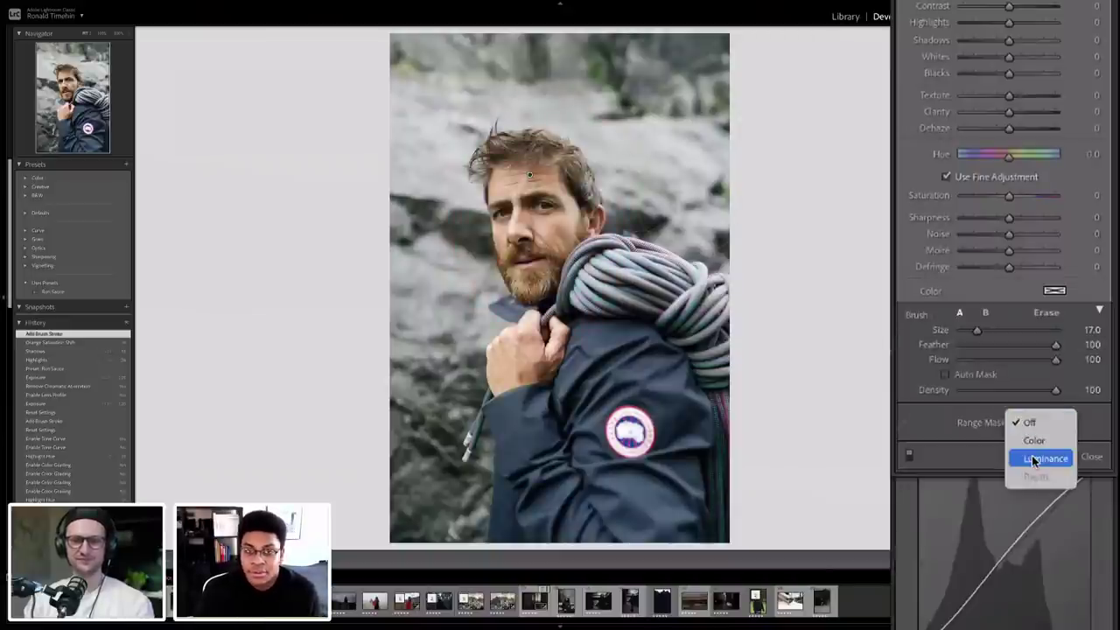
pyautogui.click(1034, 460)
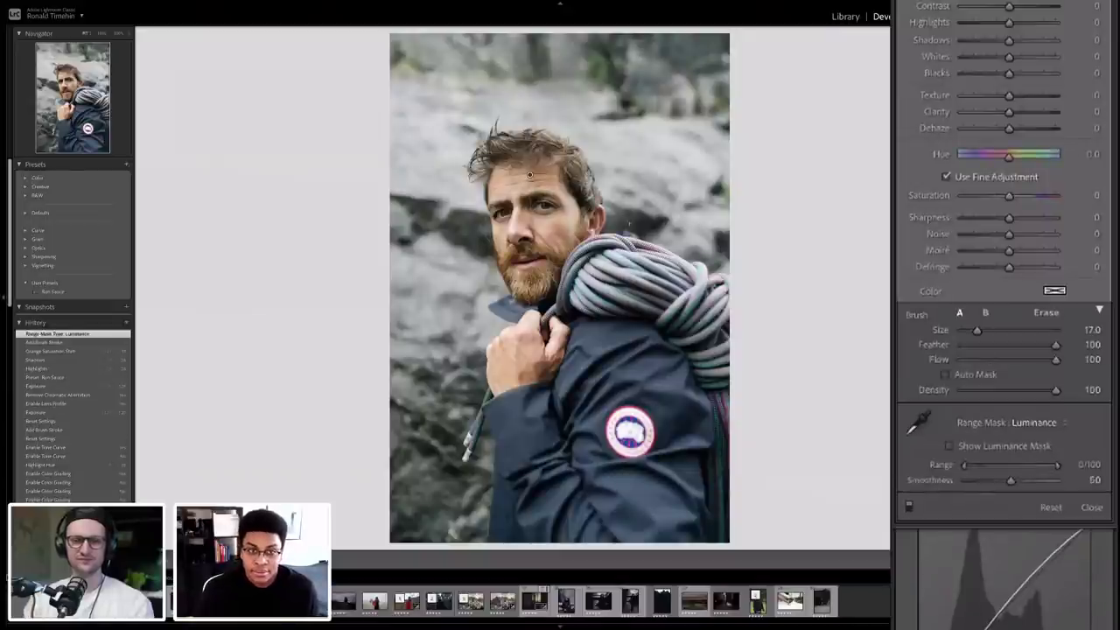
# Step: Limit the brush to luminance range 66/100 using the luminance mask preview, hide the preview, and lower the brush's highlights to about -31
pyautogui.click(949, 446)
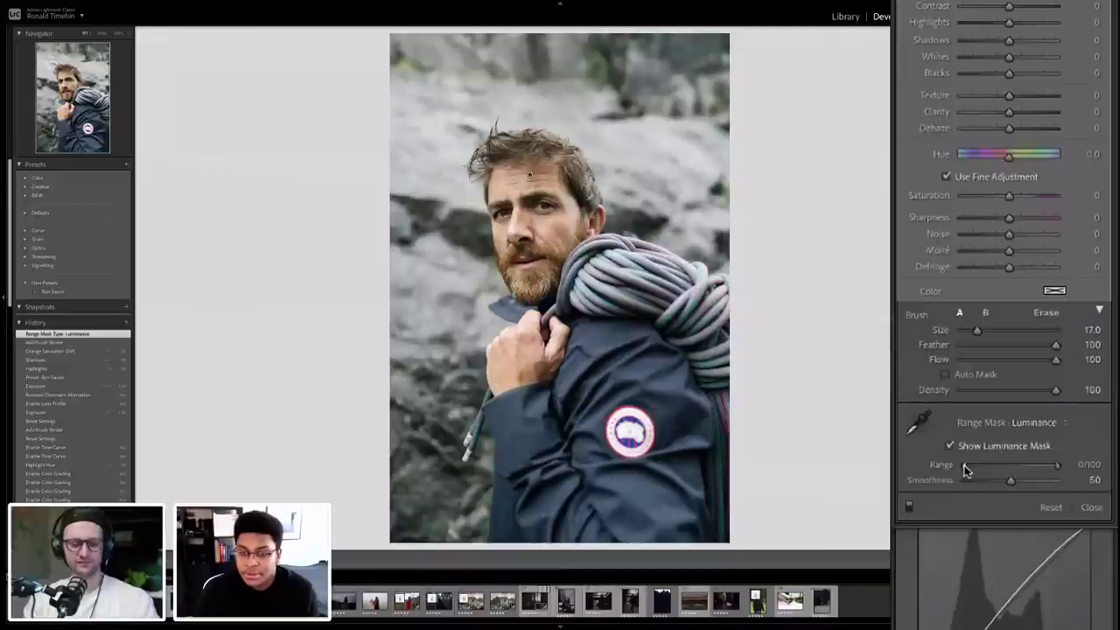
pyautogui.moveTo(965, 470); pyautogui.dragTo(1026, 473)
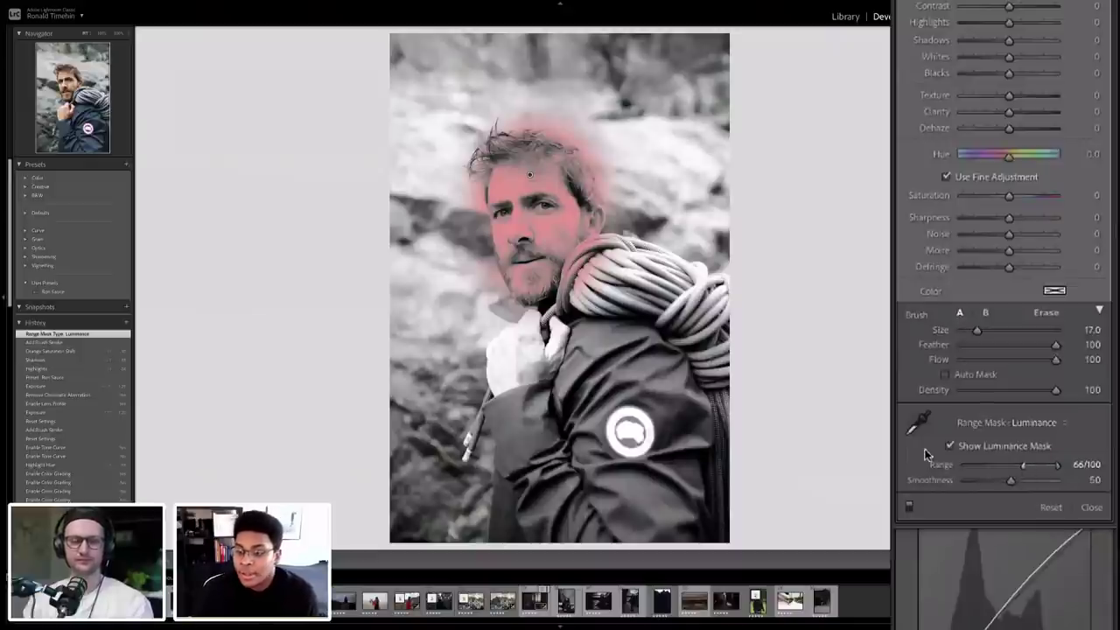
pyautogui.click(951, 446)
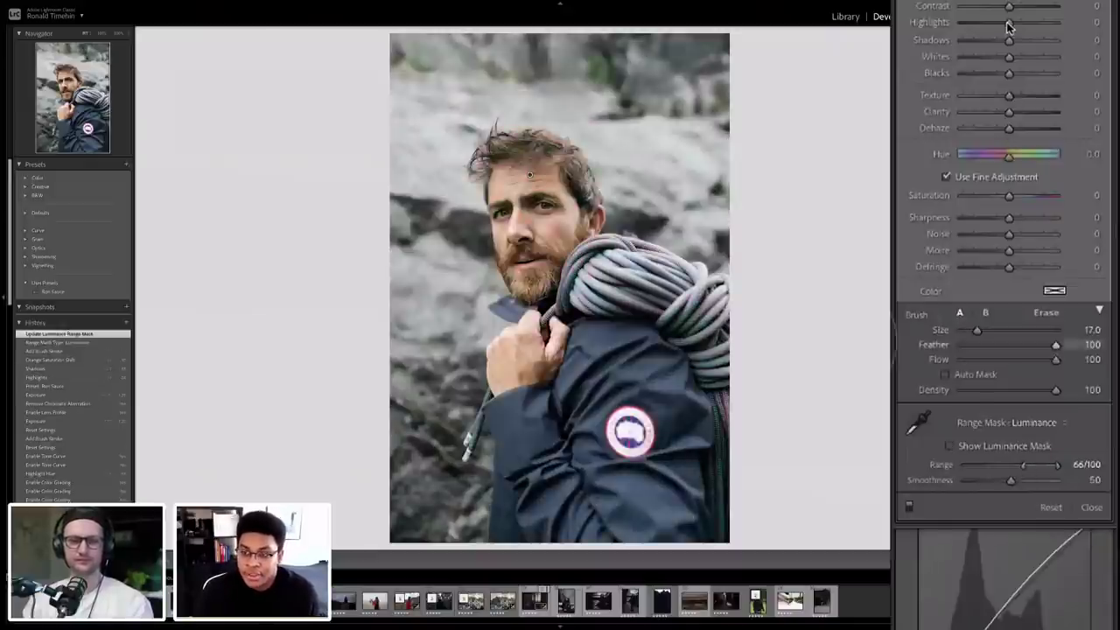
pyautogui.moveTo(1008, 24); pyautogui.dragTo(992, 24)
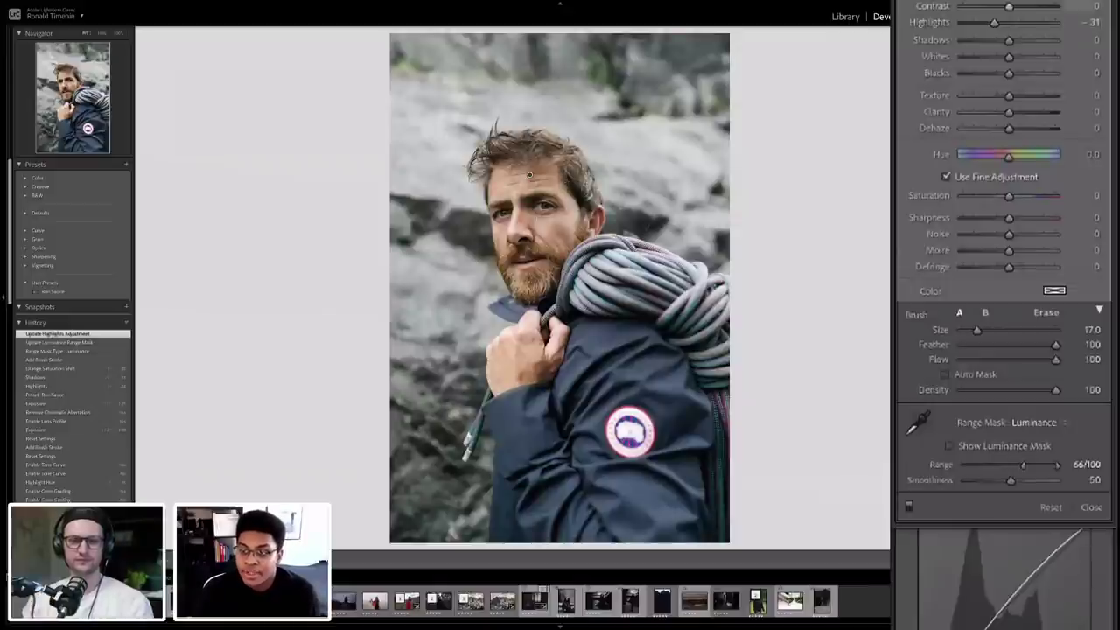
# Step: Paint a second adjustment brush mask over the man's face and set its range mask to Luminance
pyautogui.press('Escape')
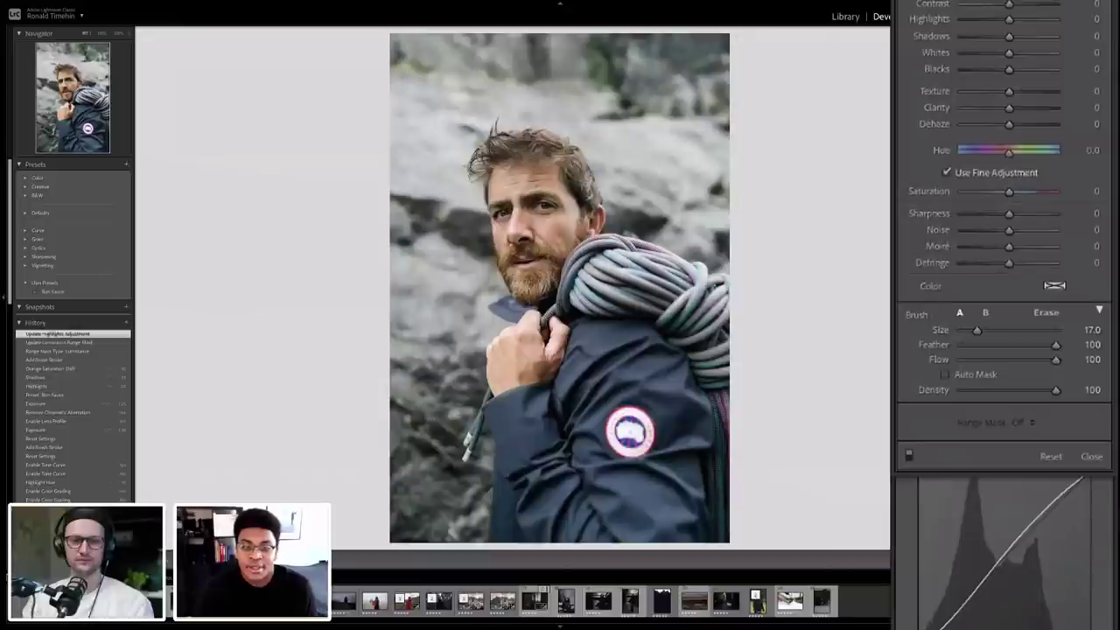
pyautogui.click(530, 175)
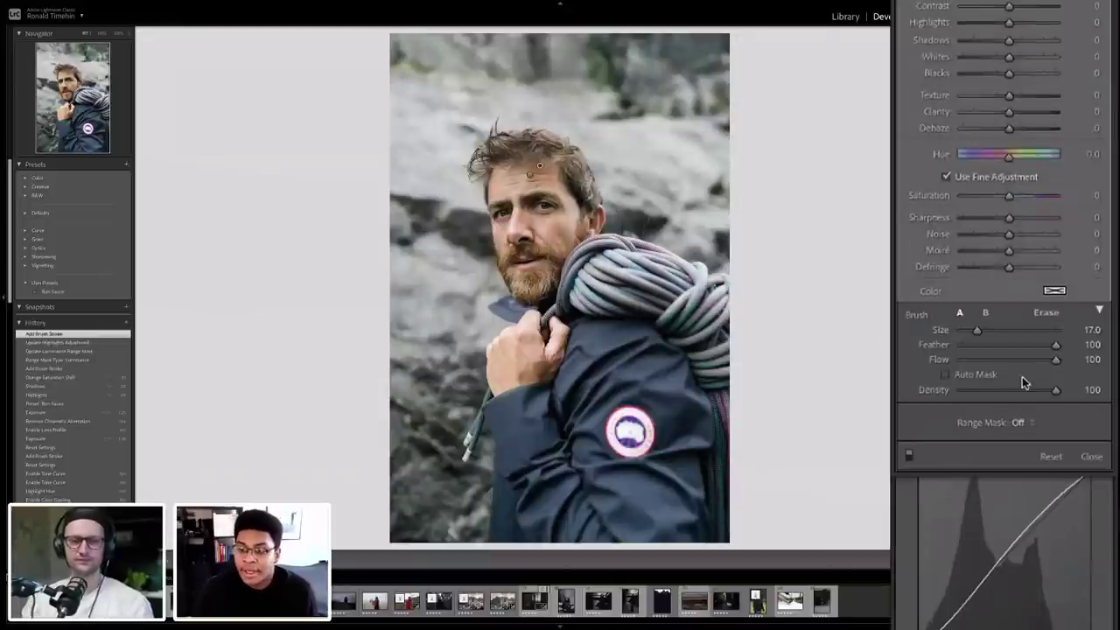
pyautogui.click(1017, 422)
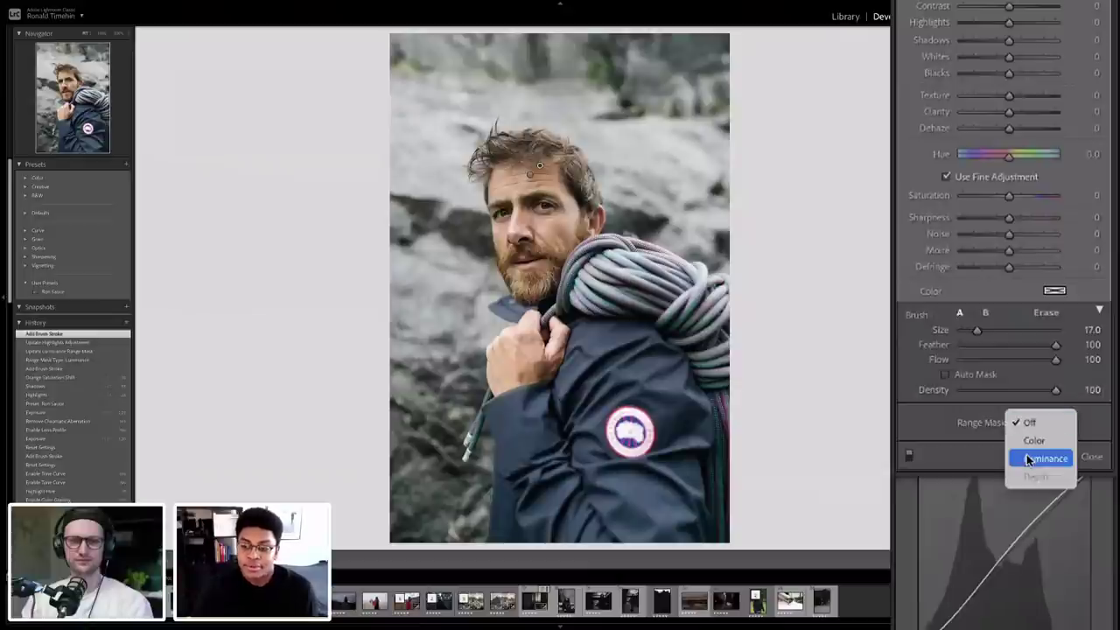
pyautogui.click(1025, 459)
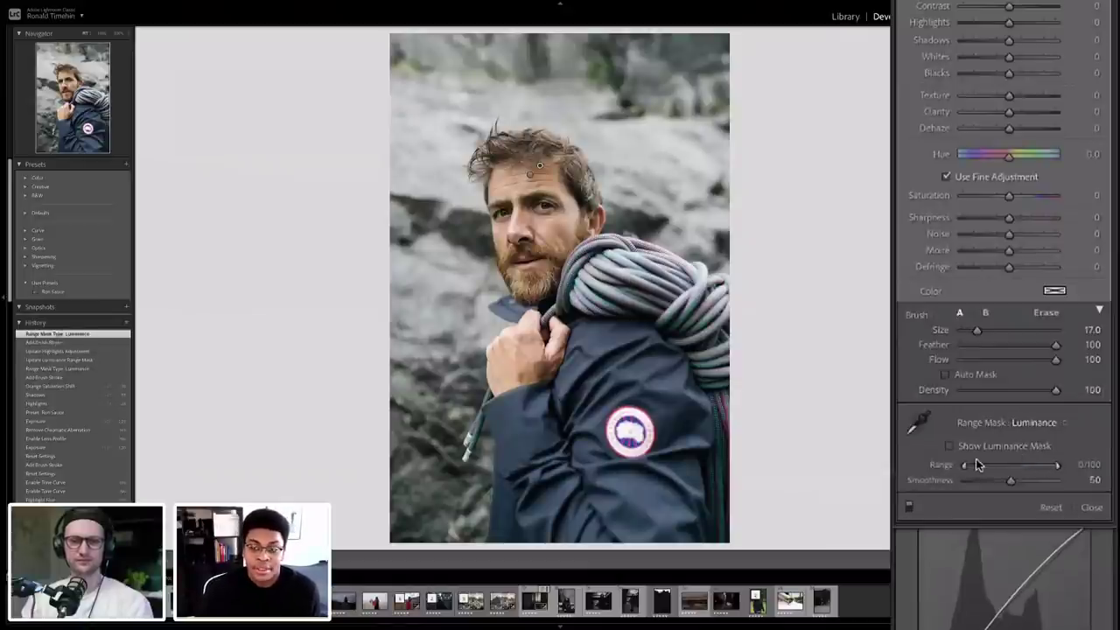
# Step: Limit the new brush to luminance range 0/63 using the luminance mask preview, hide the preview, and raise the brush's shadows to 29
pyautogui.moveTo(1057, 469); pyautogui.dragTo(1043, 470)
pyautogui.click(950, 447)
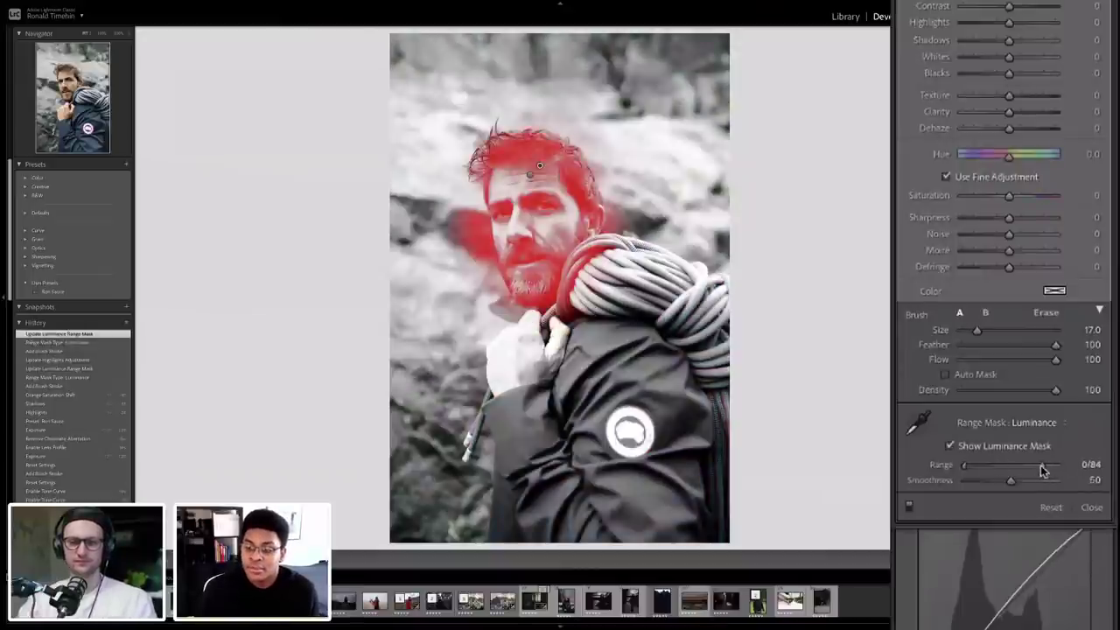
pyautogui.moveTo(1036, 469); pyautogui.dragTo(1024, 468)
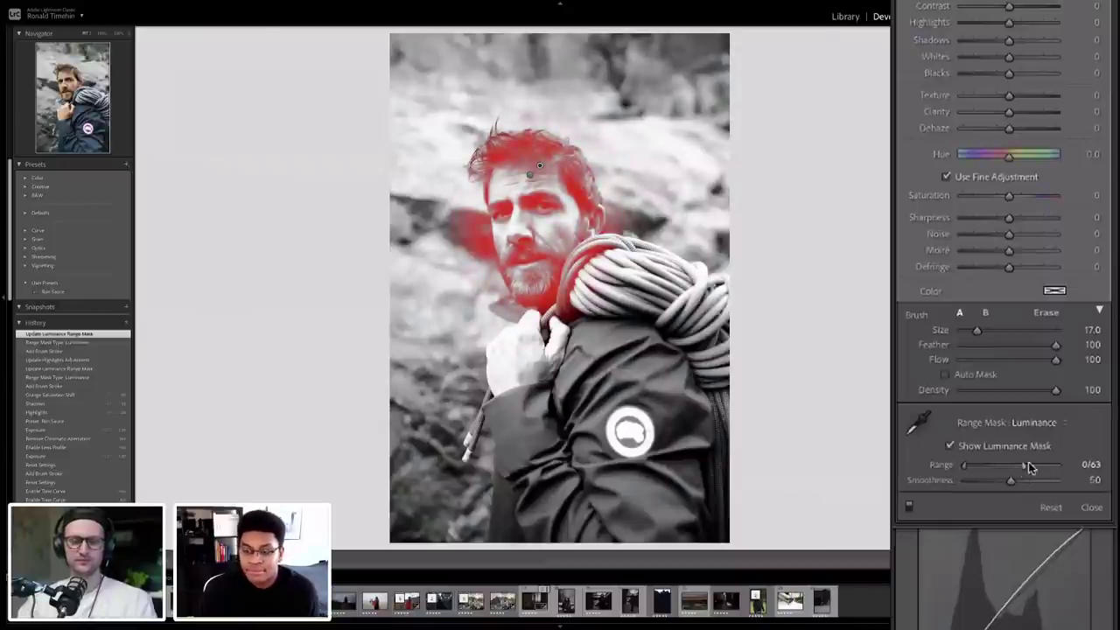
pyautogui.click(954, 447)
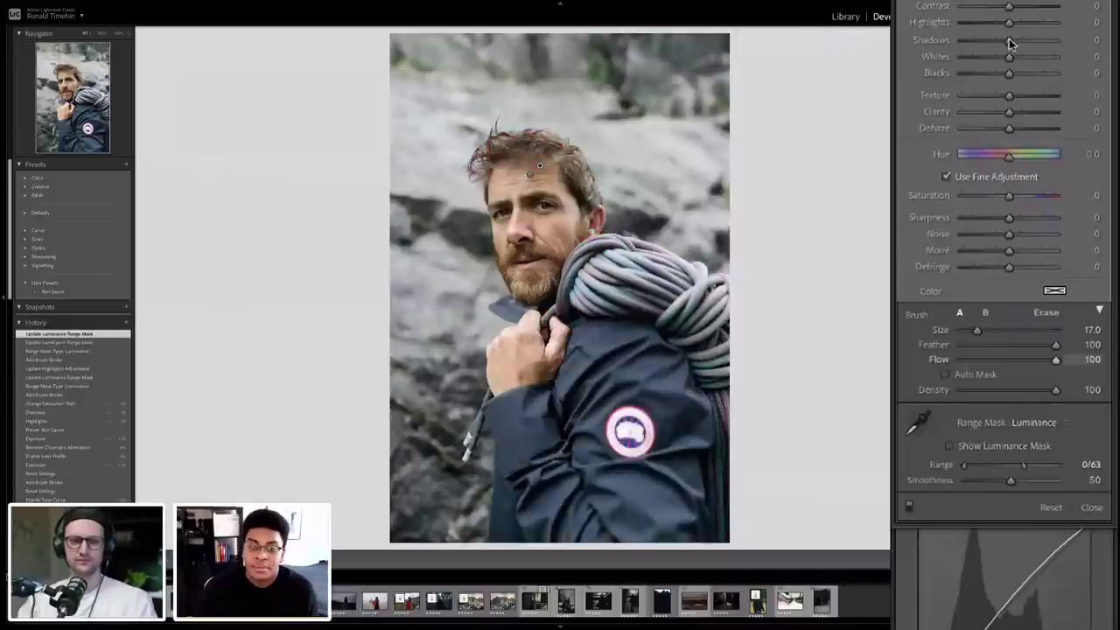
pyautogui.moveTo(1009, 40); pyautogui.dragTo(1022, 40)
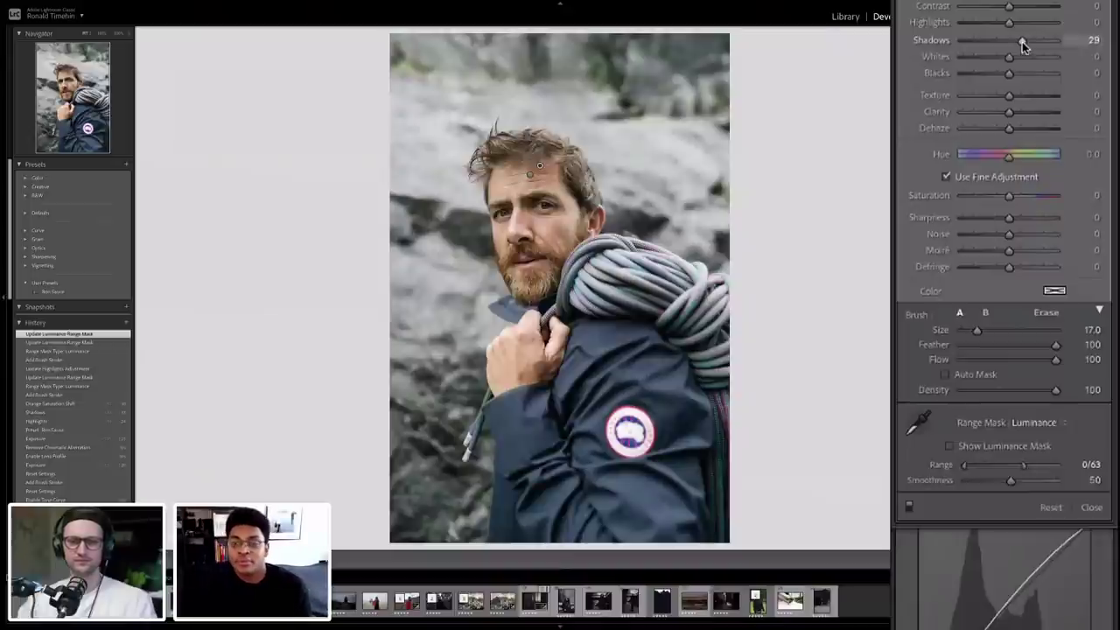
# Step: Toggle the brush adjustments off and on repeatedly to compare the face before and after, and close the adjustment brush
pyautogui.click(908, 508)
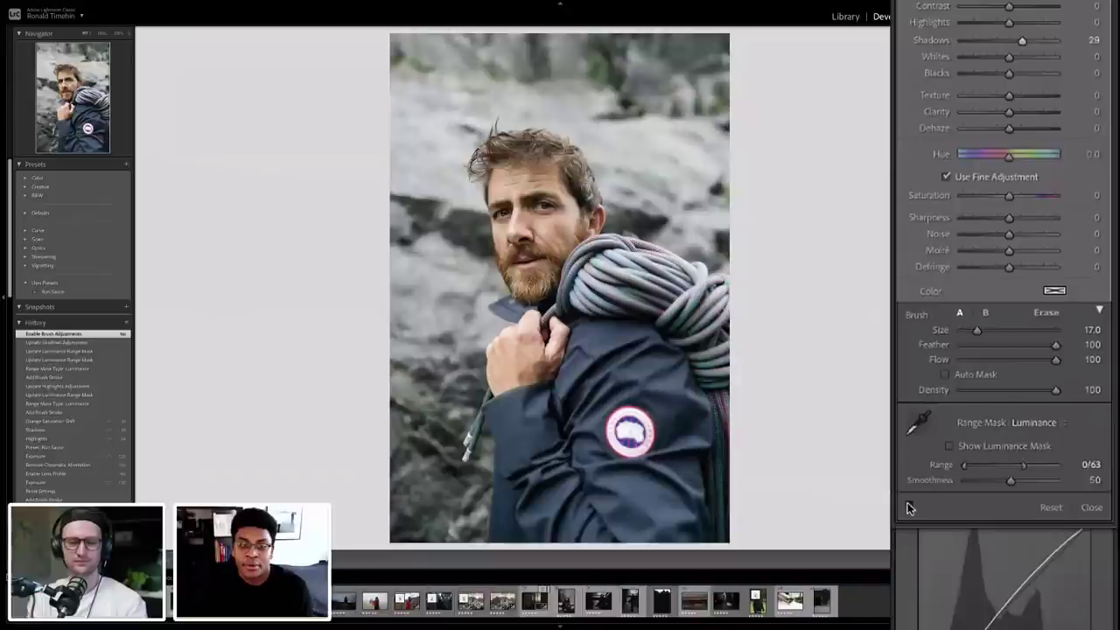
pyautogui.click(909, 507)
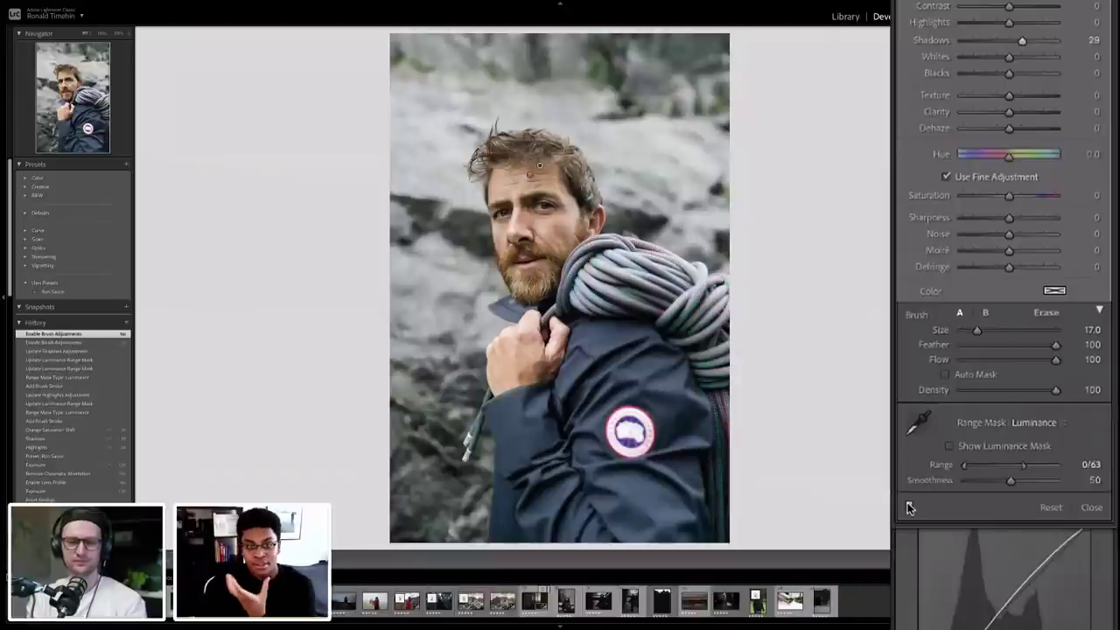
pyautogui.click(908, 507)
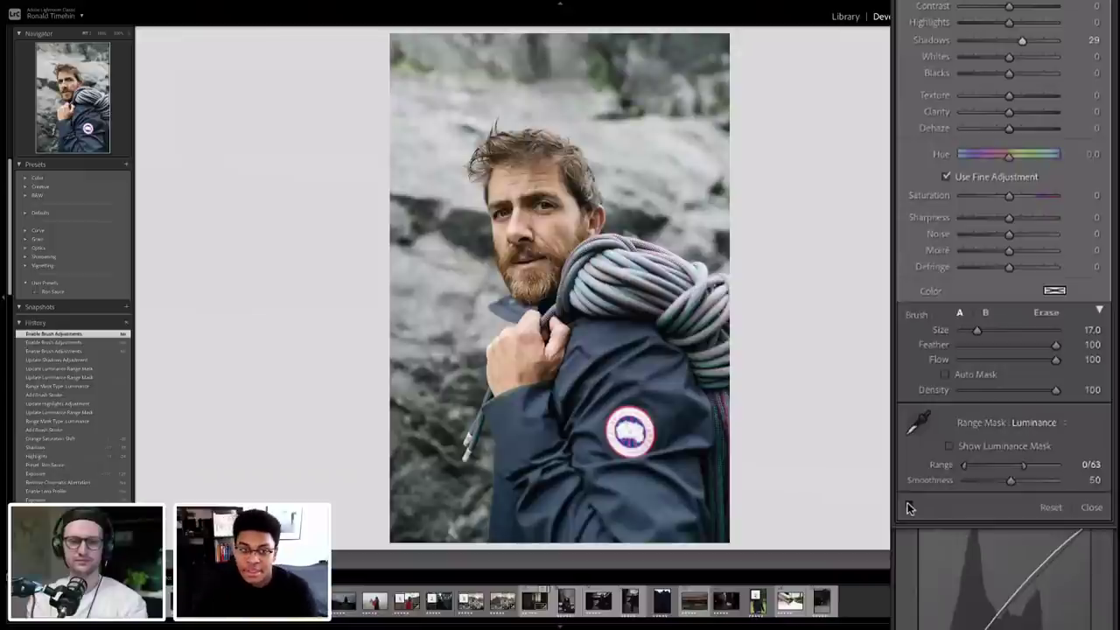
pyautogui.click(908, 507)
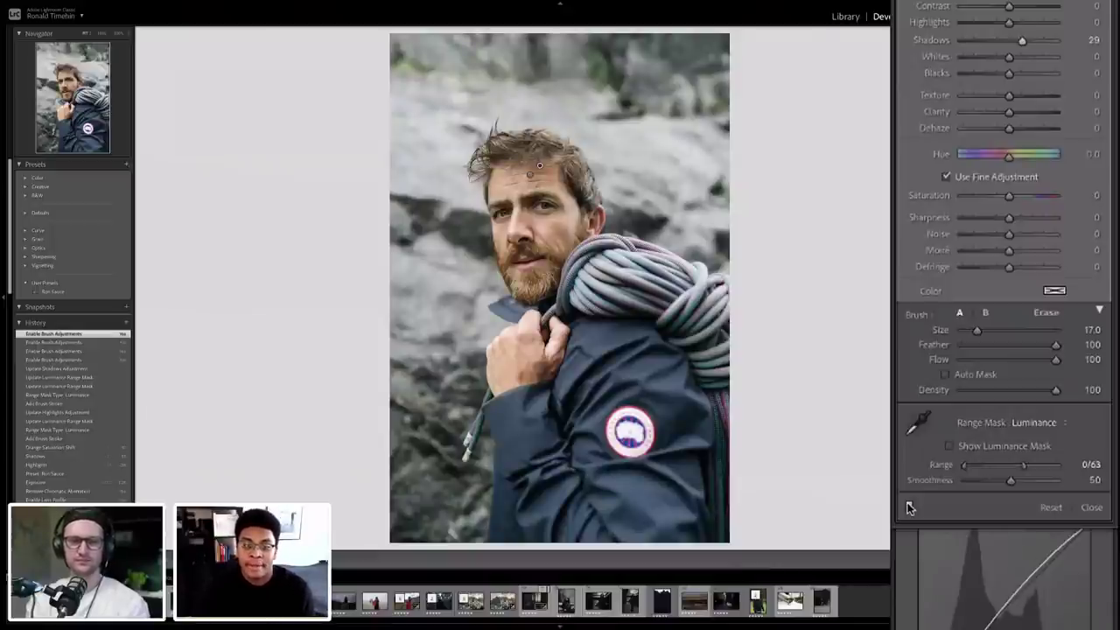
pyautogui.click(908, 507)
pyautogui.click(908, 507)
pyautogui.click(908, 507)
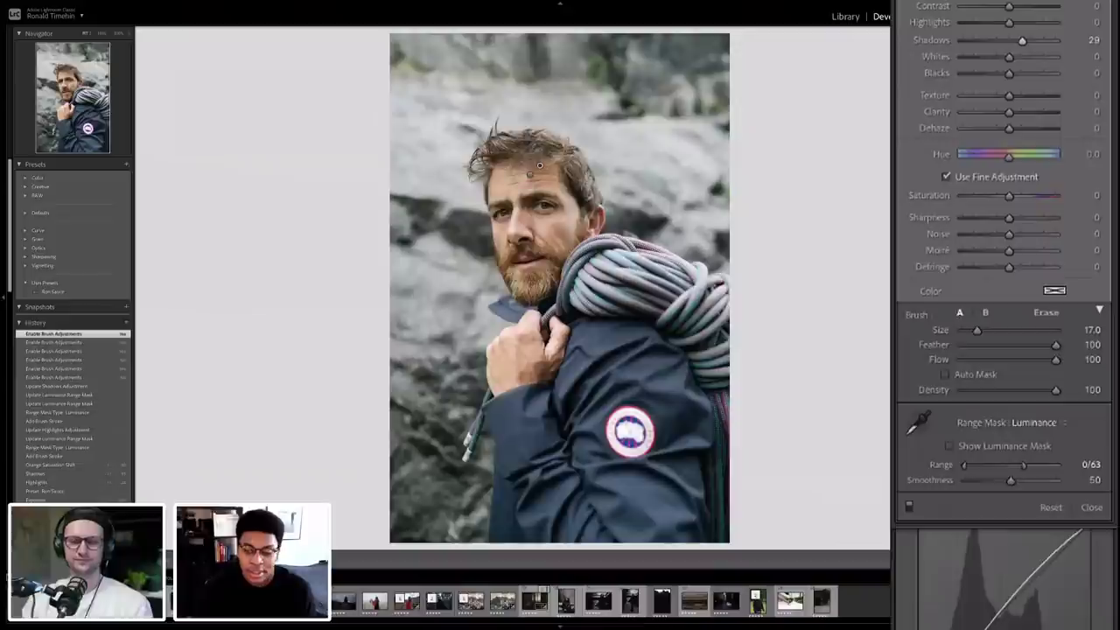
pyautogui.press('k')
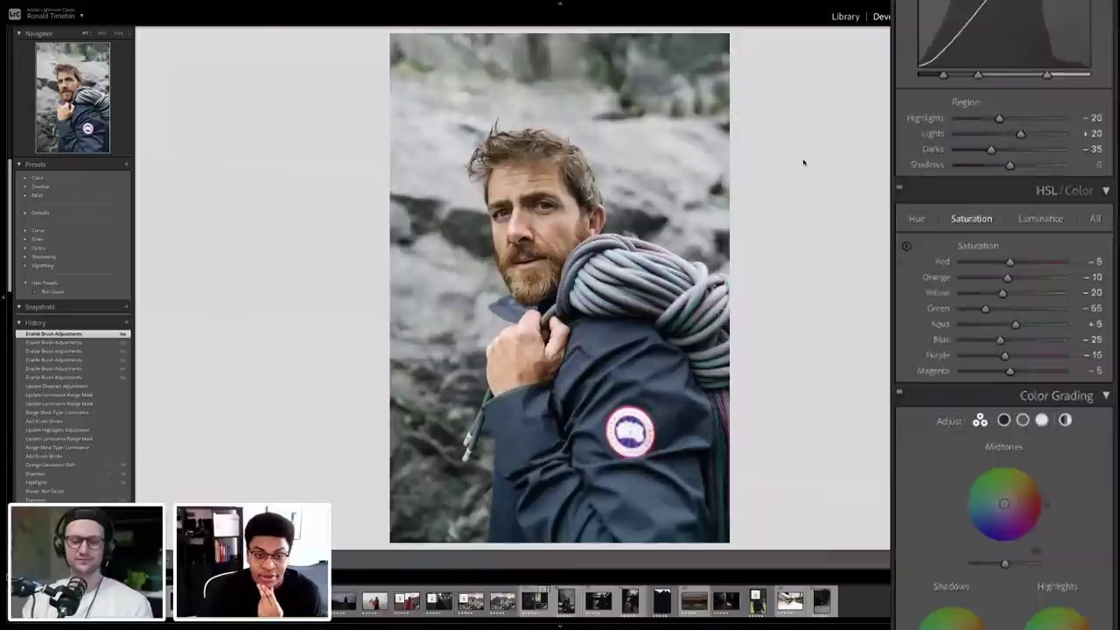
# Step: Return to the photo grid and open the portrait of the smiling man in the ripped dark sweater for developing
pyautogui.press('g')
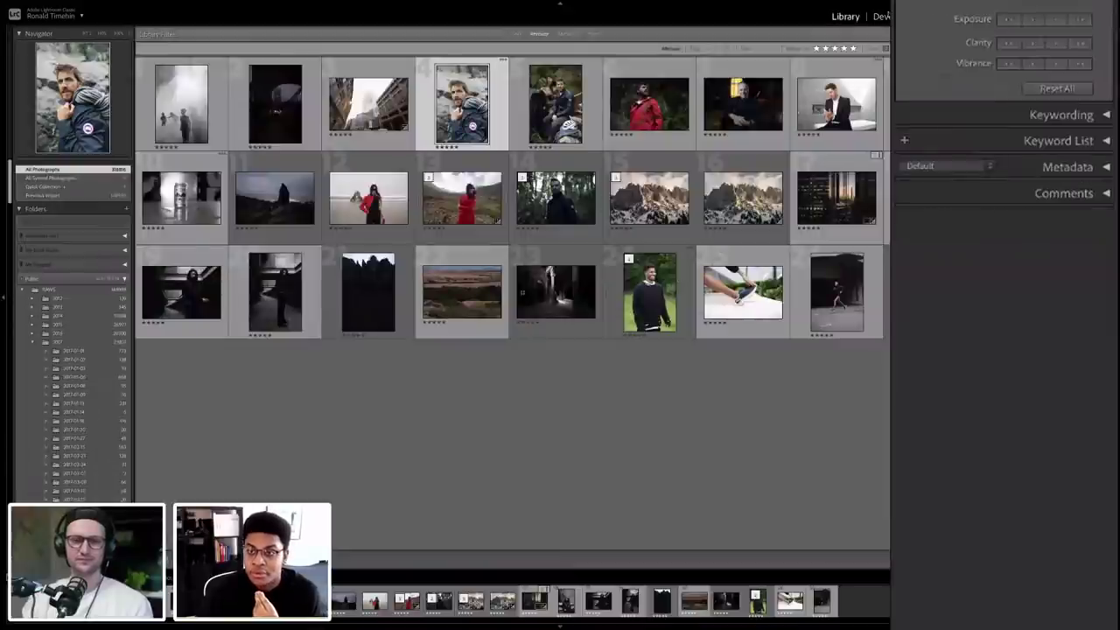
pyautogui.click(649, 292)
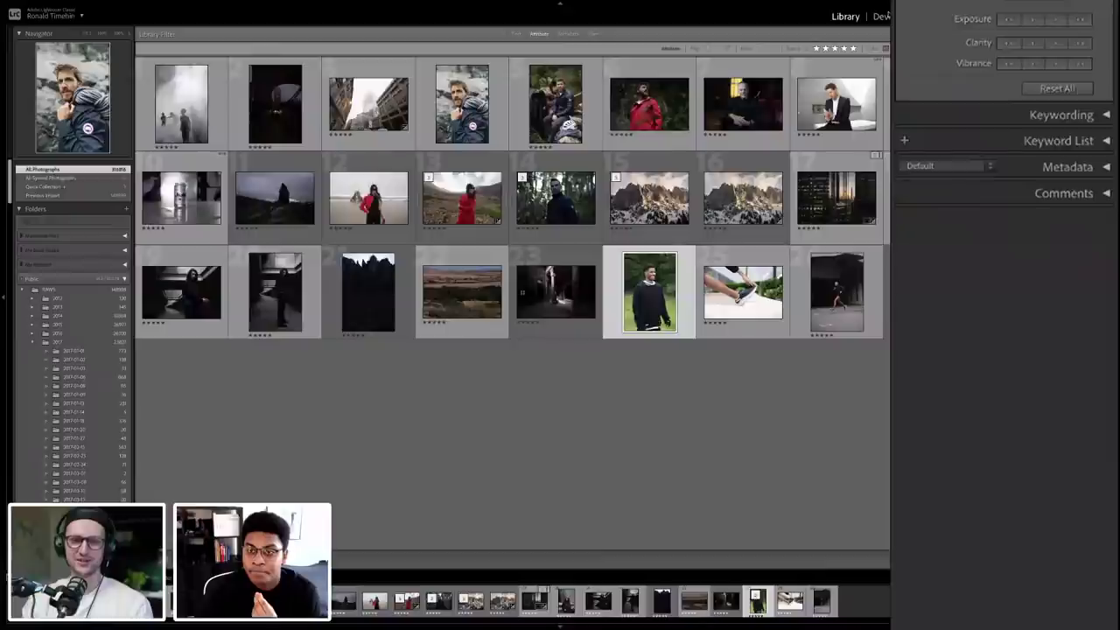
pyautogui.press('d')
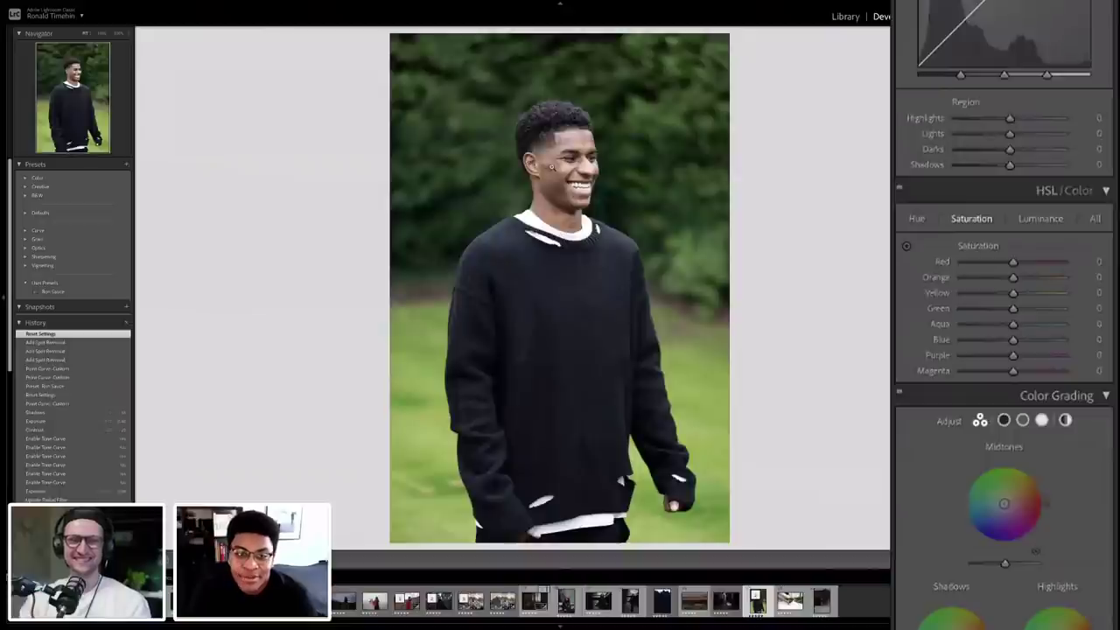
# Step: Heal the small blemishes on the smiling man's cheek, temple and forehead with Spot Removal, and close the tool
pyautogui.click(551, 167)
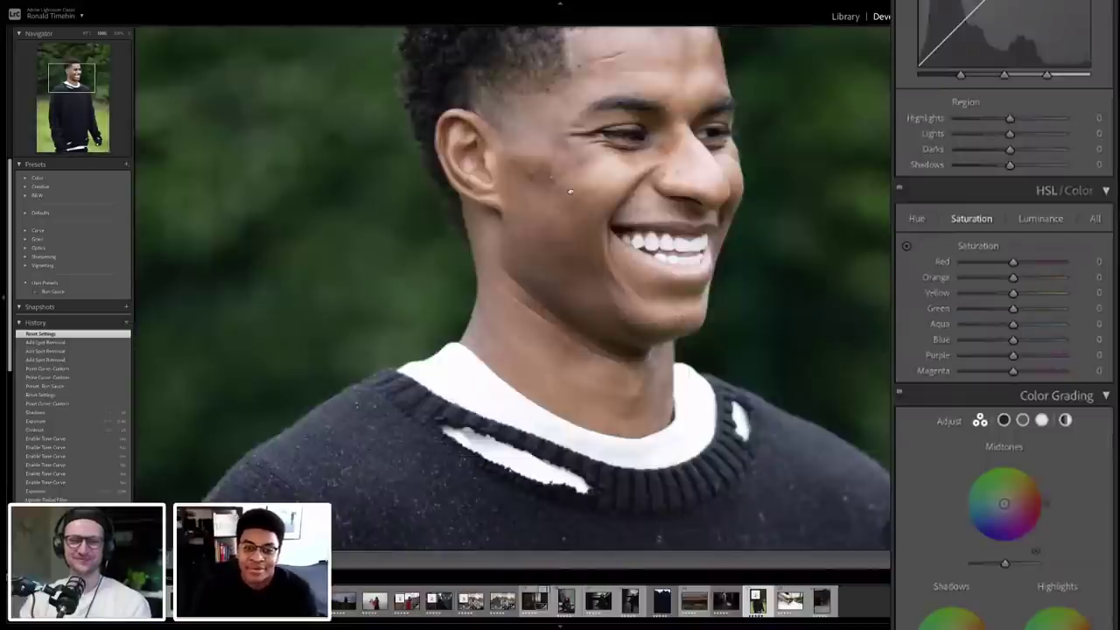
pyautogui.moveTo(568, 160); pyautogui.dragTo(569, 200)
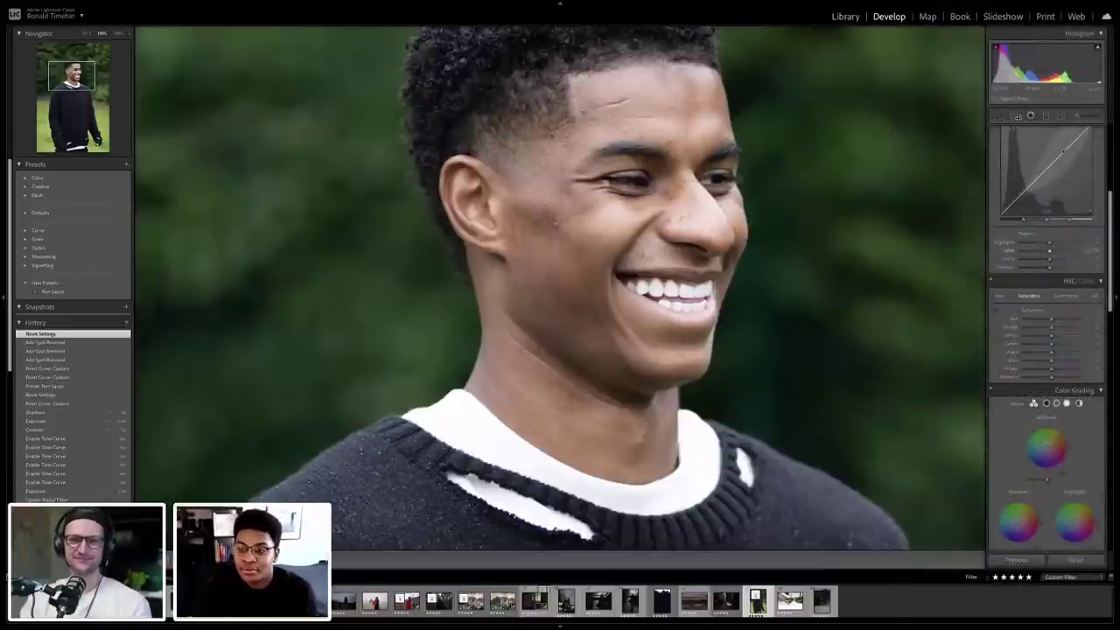
pyautogui.click(1015, 116)
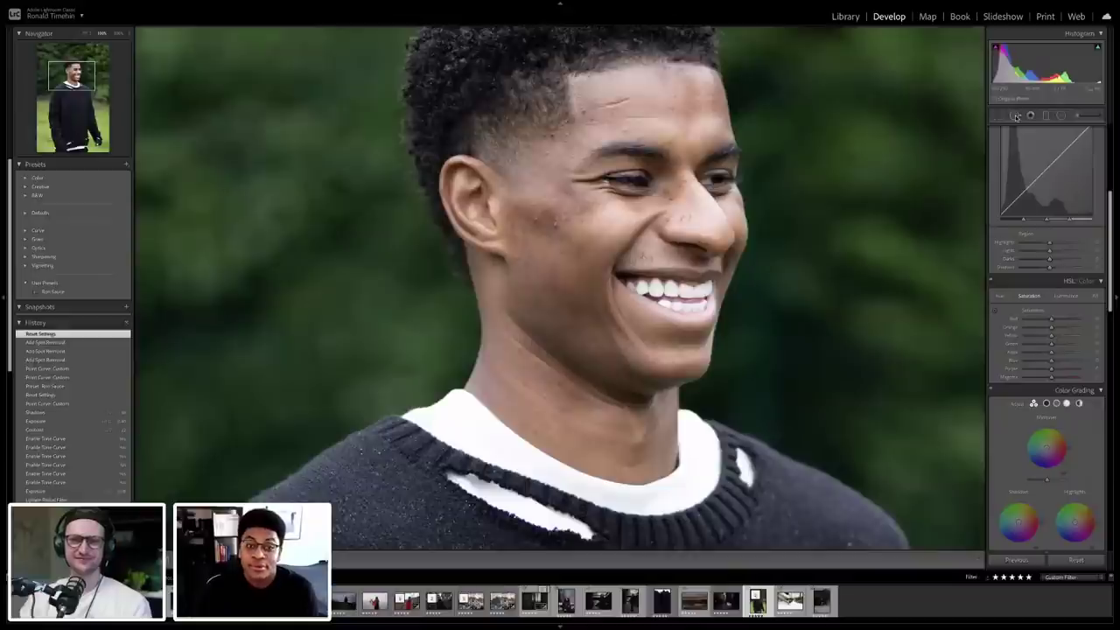
pyautogui.click(1016, 116)
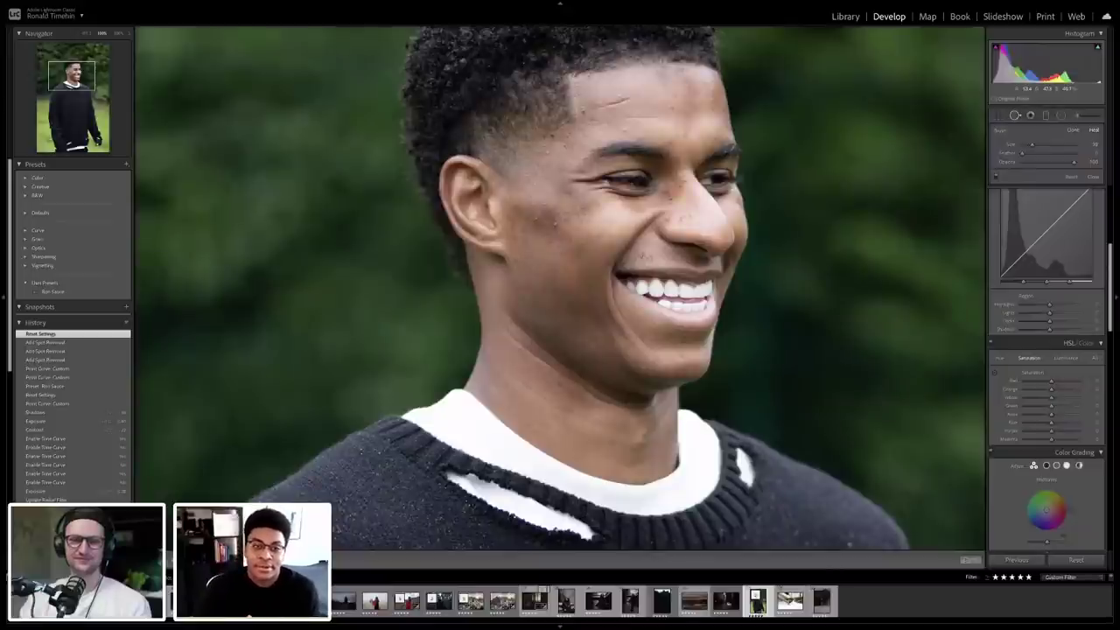
pyautogui.click(515, 257)
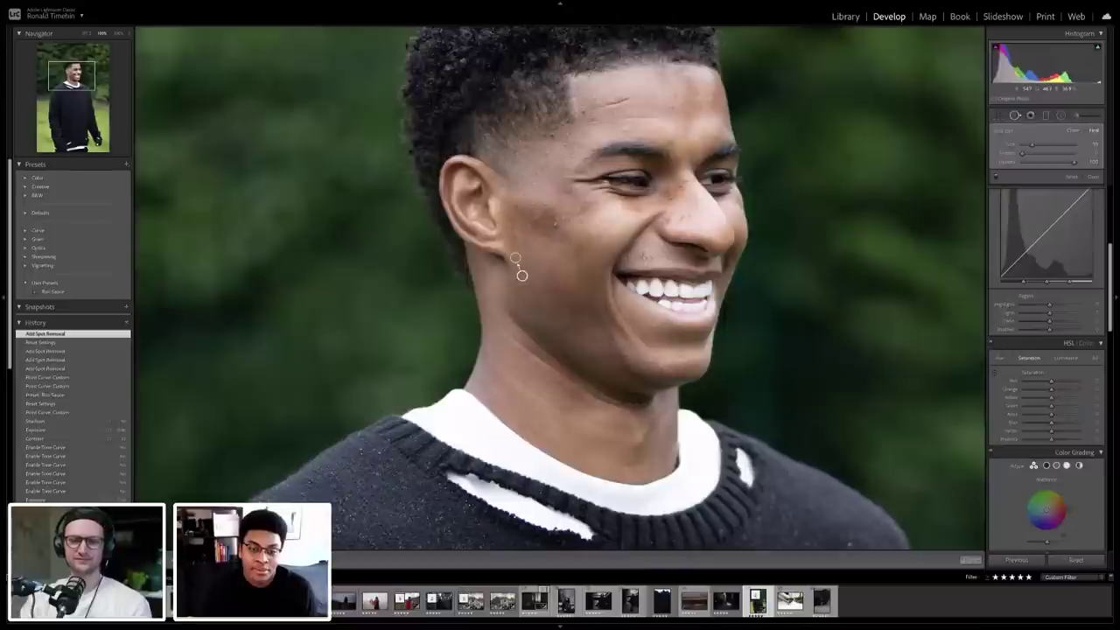
pyautogui.click(554, 225)
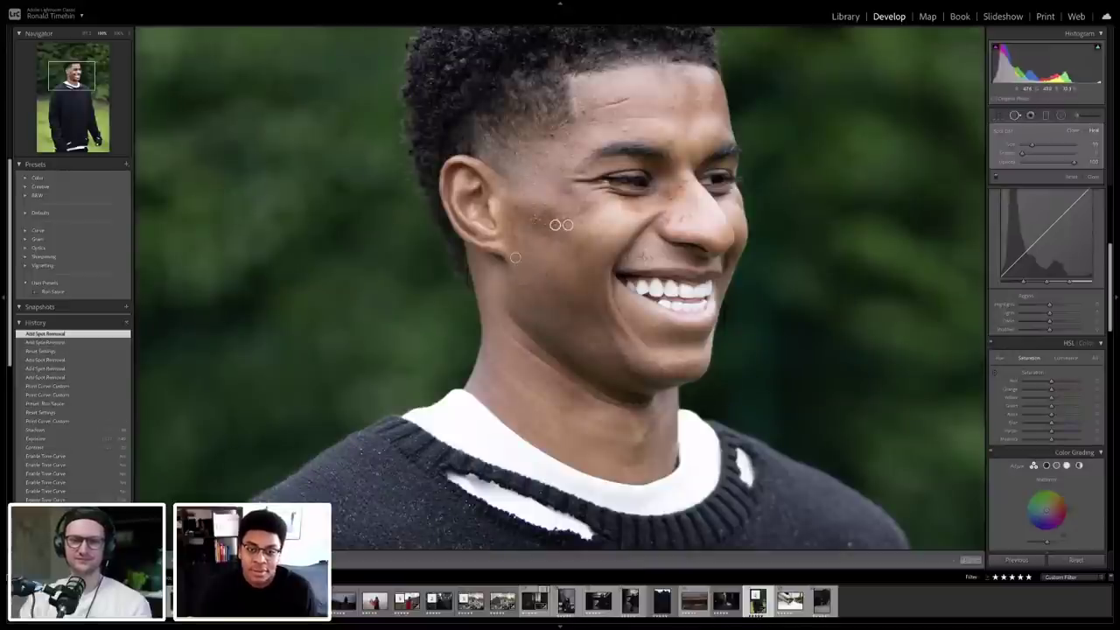
pyautogui.click(534, 220)
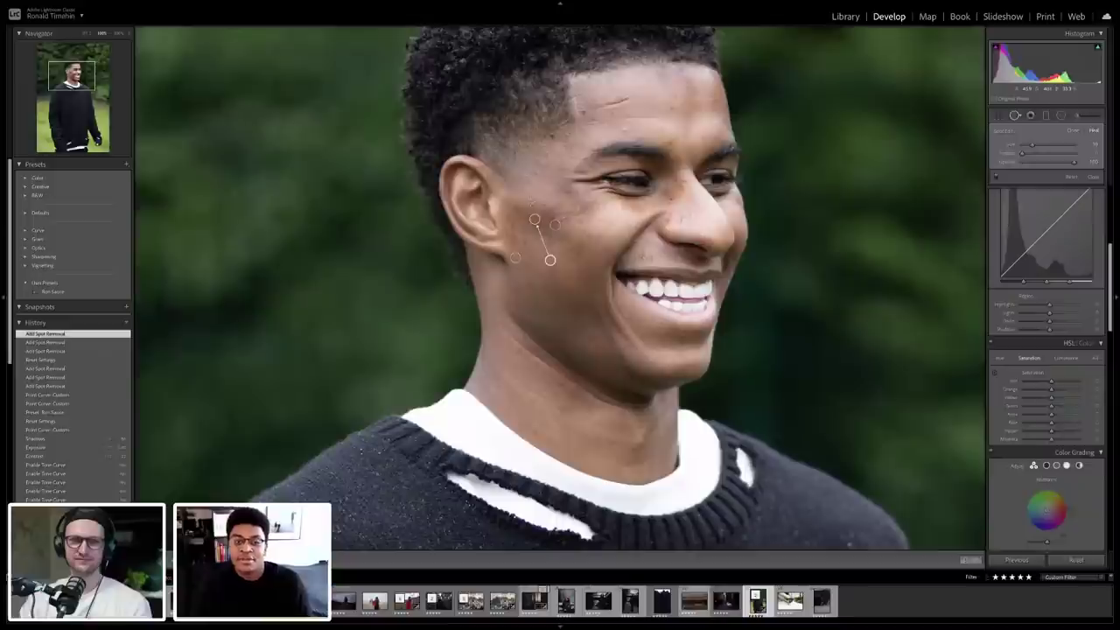
pyautogui.click(531, 204)
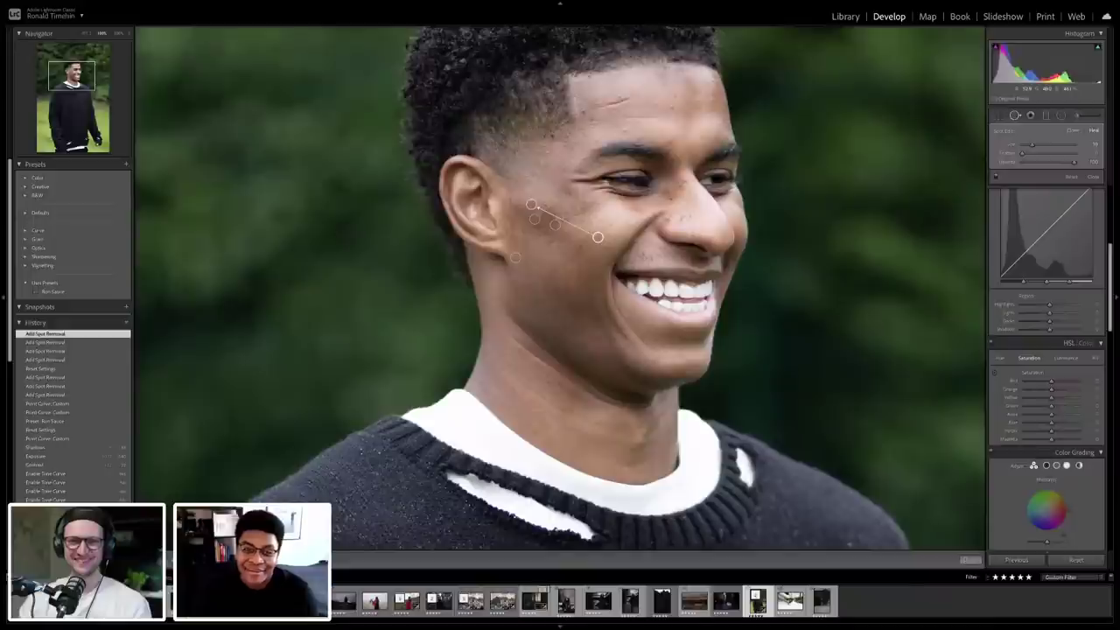
pyautogui.click(552, 136)
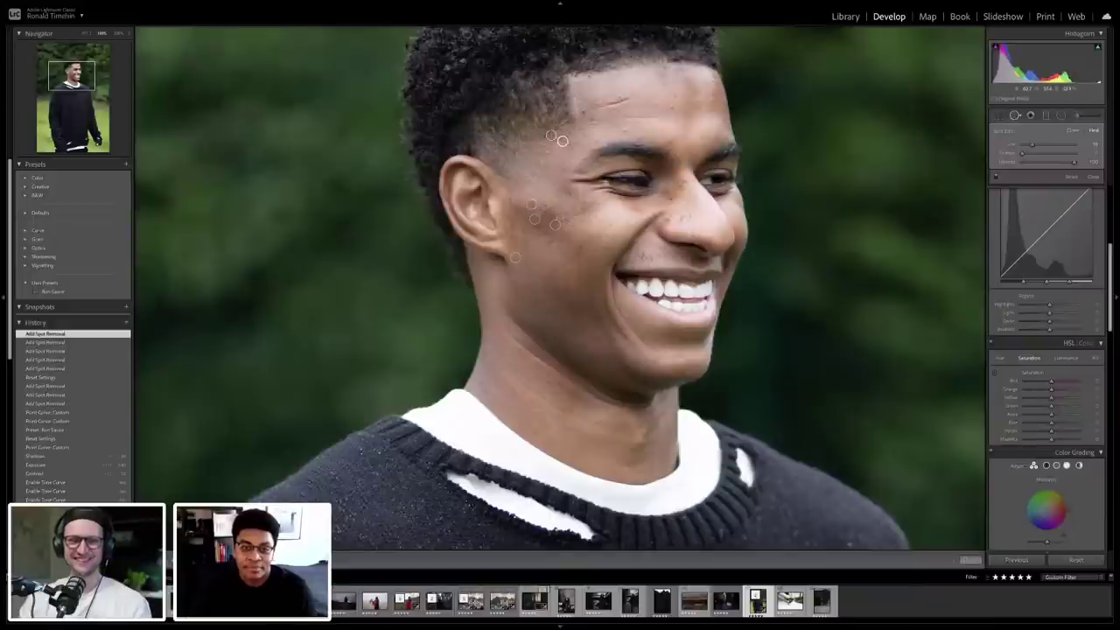
pyautogui.click(581, 109)
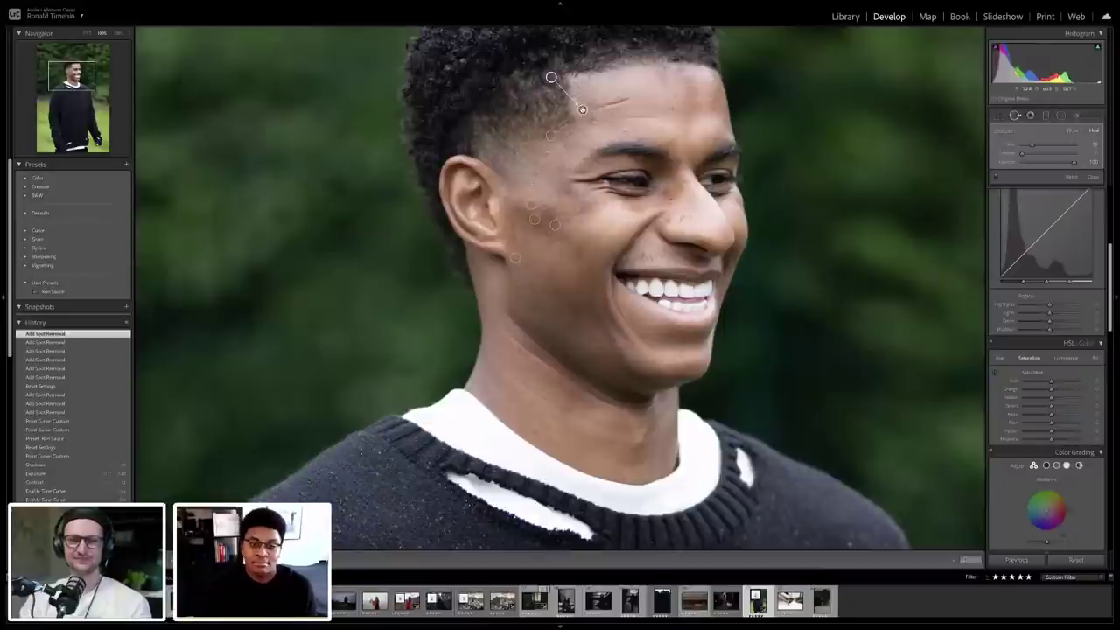
pyautogui.press('q')
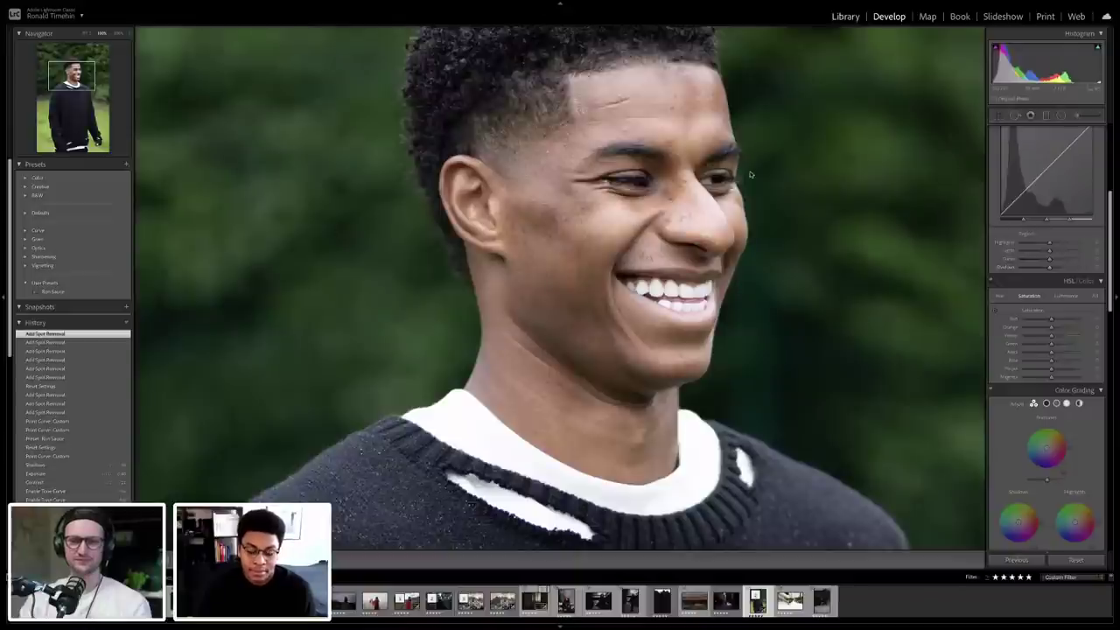
# Step: Open the photo of children in the mist for developing, show the whole image, and convert it to black and white
pyautogui.press('g')
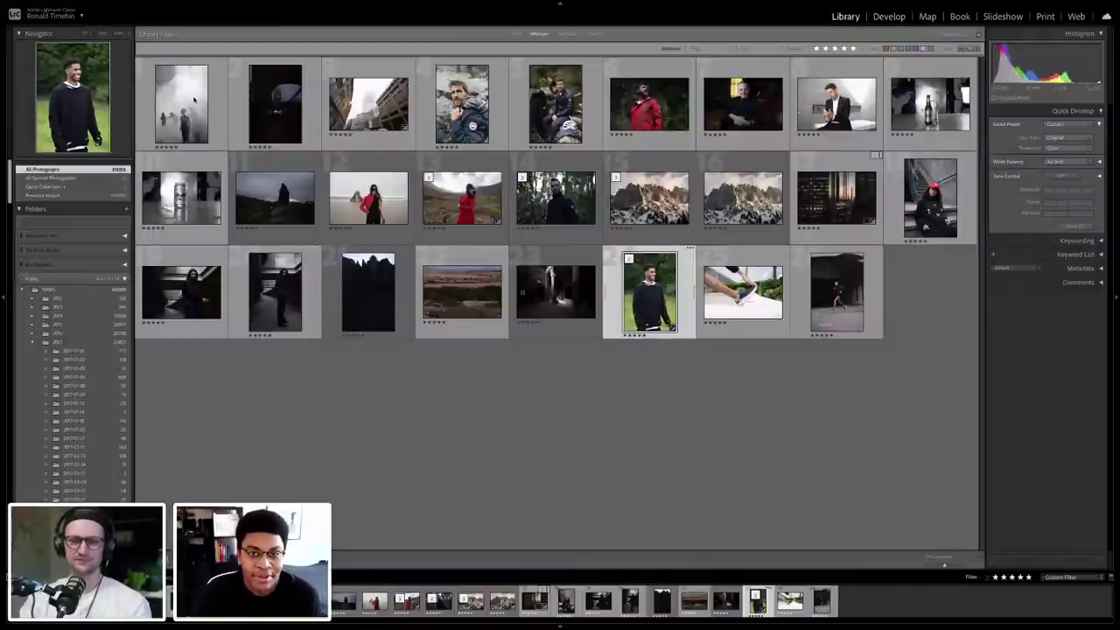
pyautogui.click(196, 101)
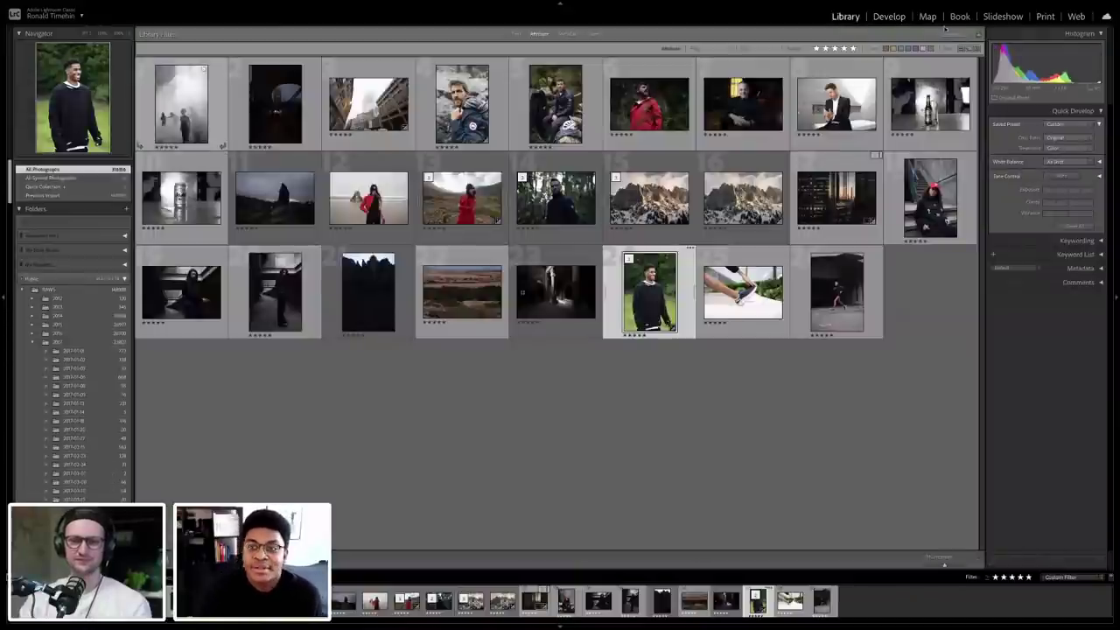
pyautogui.click(882, 18)
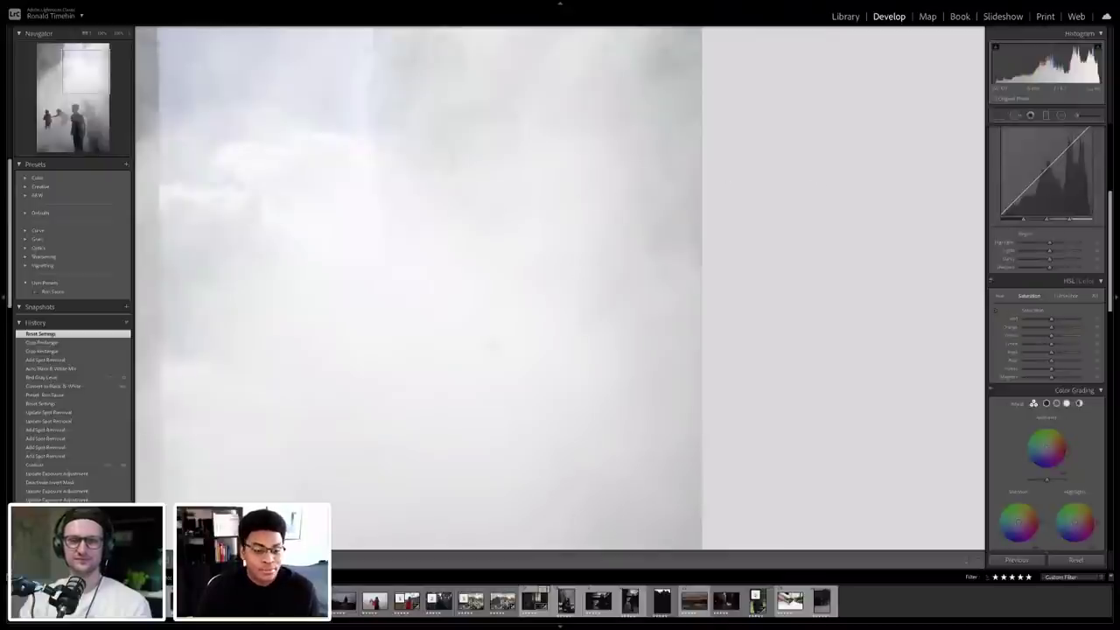
pyautogui.click(233, 294)
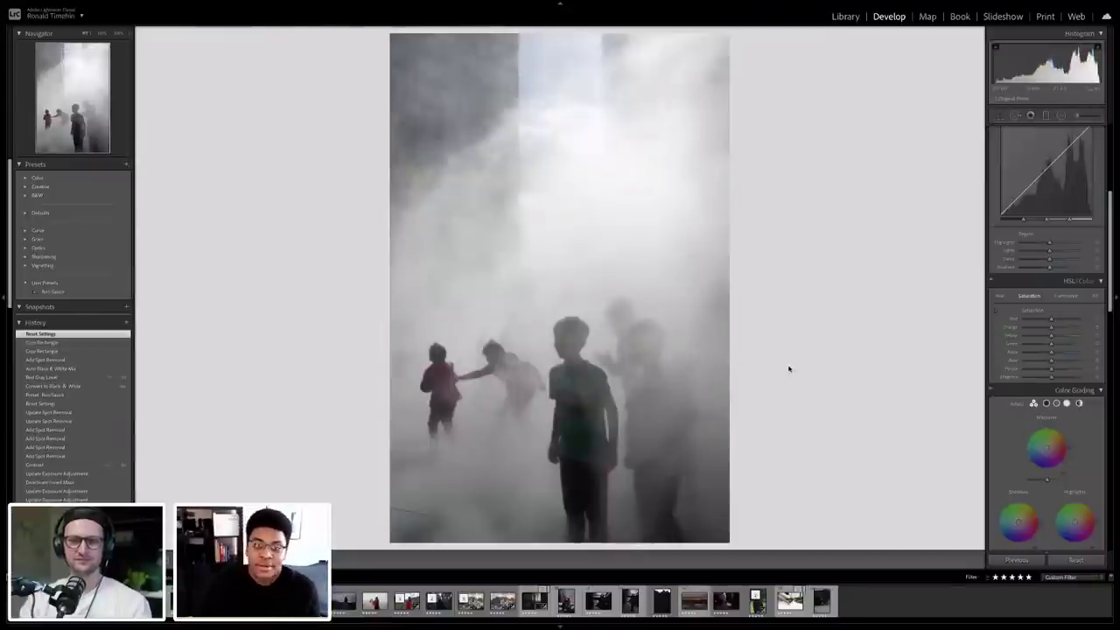
pyautogui.press('v')
# Step: Crop the photo of the misty children to the 4 x 5 / 8 x 10 ratio, keeping the lower part of the frame
pyautogui.press('r')
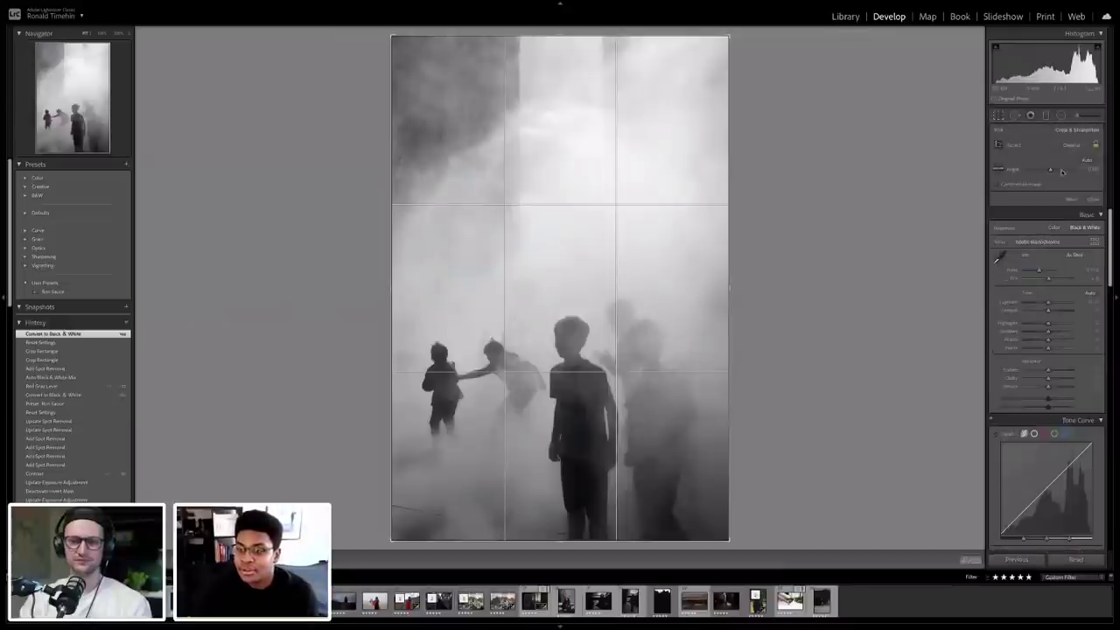
pyautogui.click(1068, 147)
pyautogui.click(1064, 178)
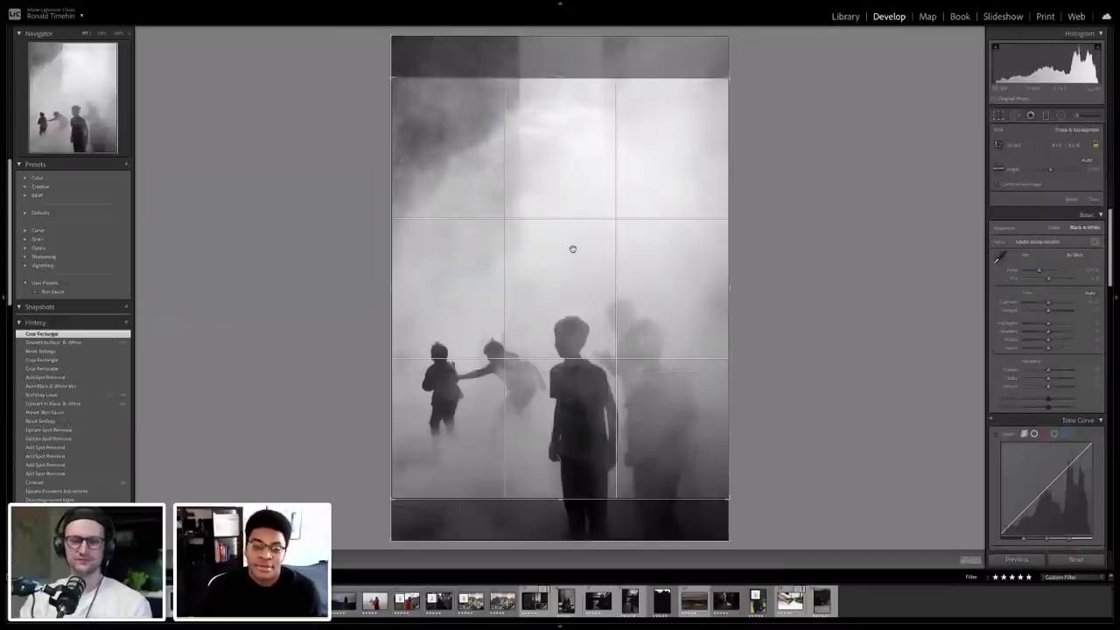
pyautogui.moveTo(572, 230); pyautogui.dragTo(572, 208)
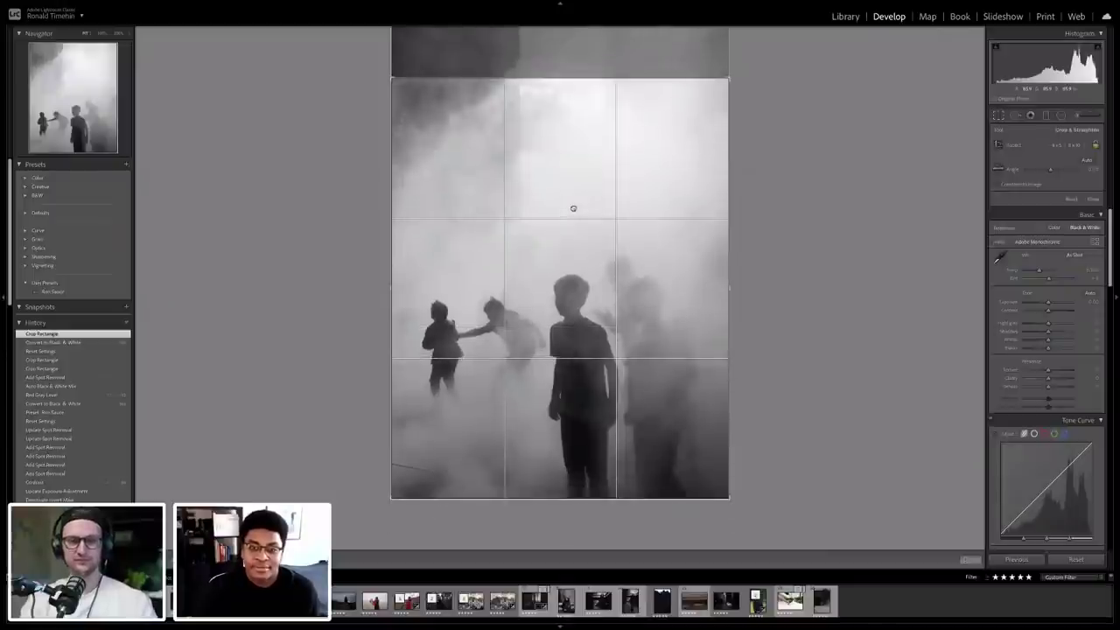
pyautogui.press('Return')
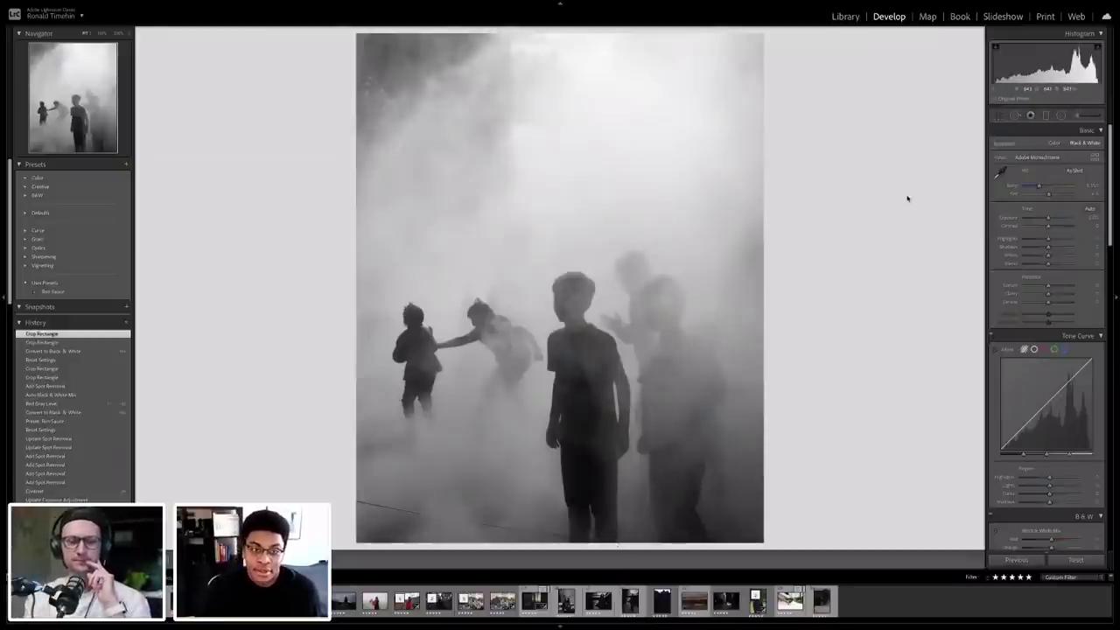
# Step: Enlarge the Spot Removal brush, heal the dark line running across the ground in the lower-left corner, and close the tool
pyautogui.click(1014, 115)
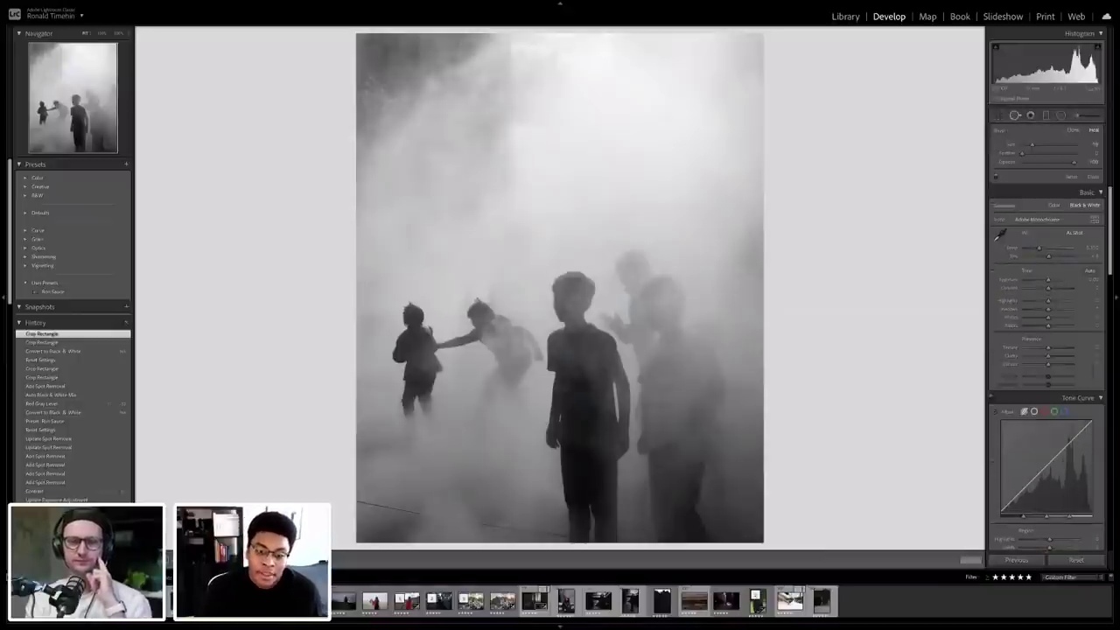
pyautogui.scroll(3, 377, 507)
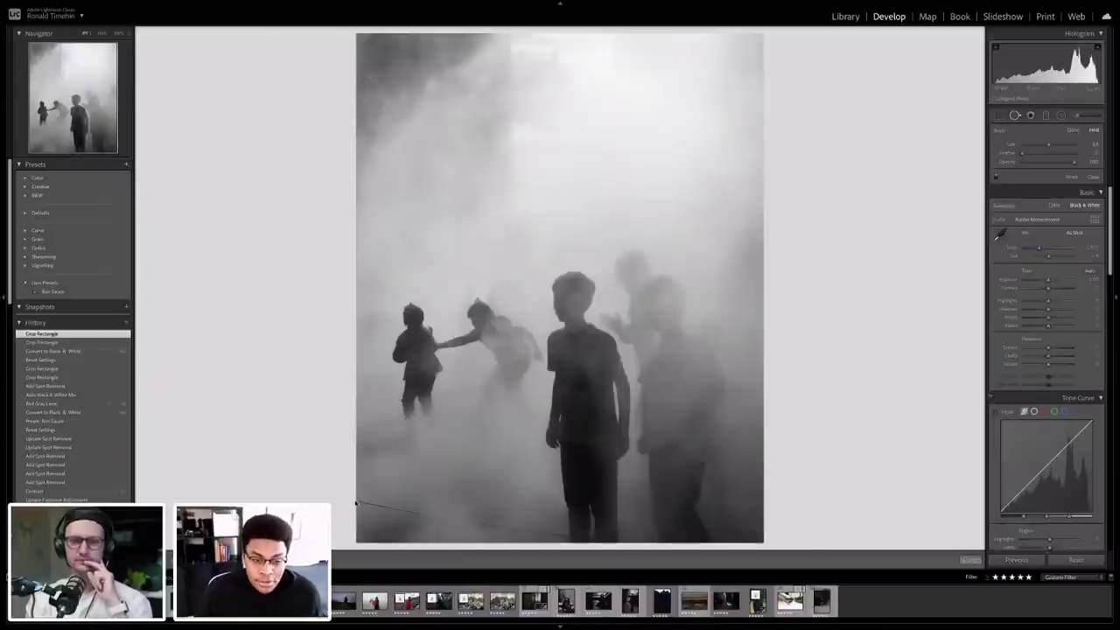
pyautogui.moveTo(356, 500); pyautogui.dragTo(626, 541)
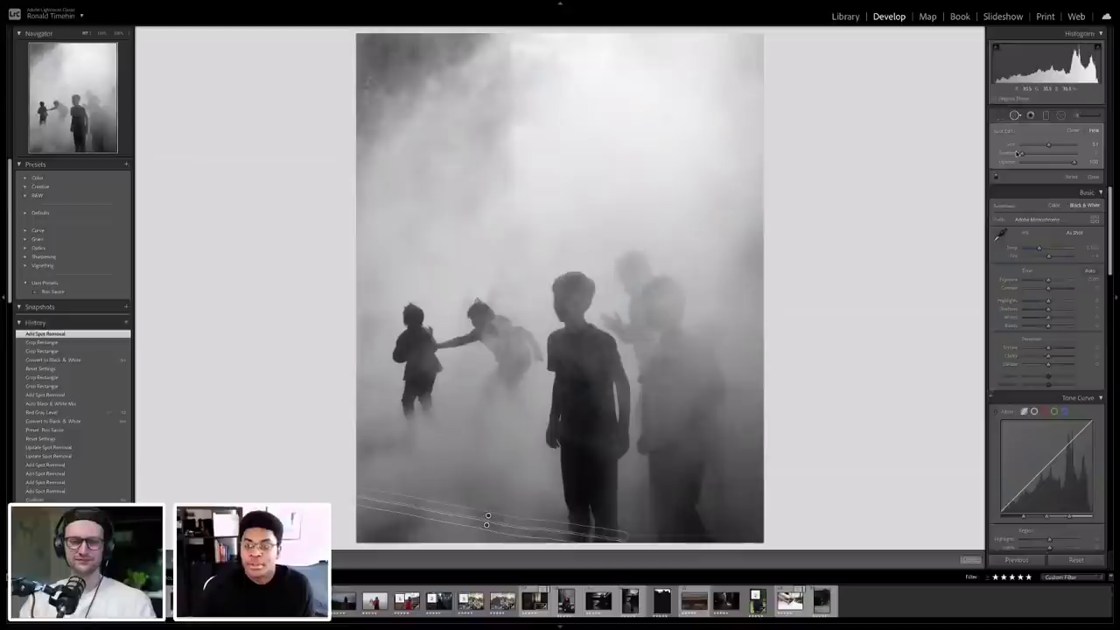
pyautogui.click(1015, 114)
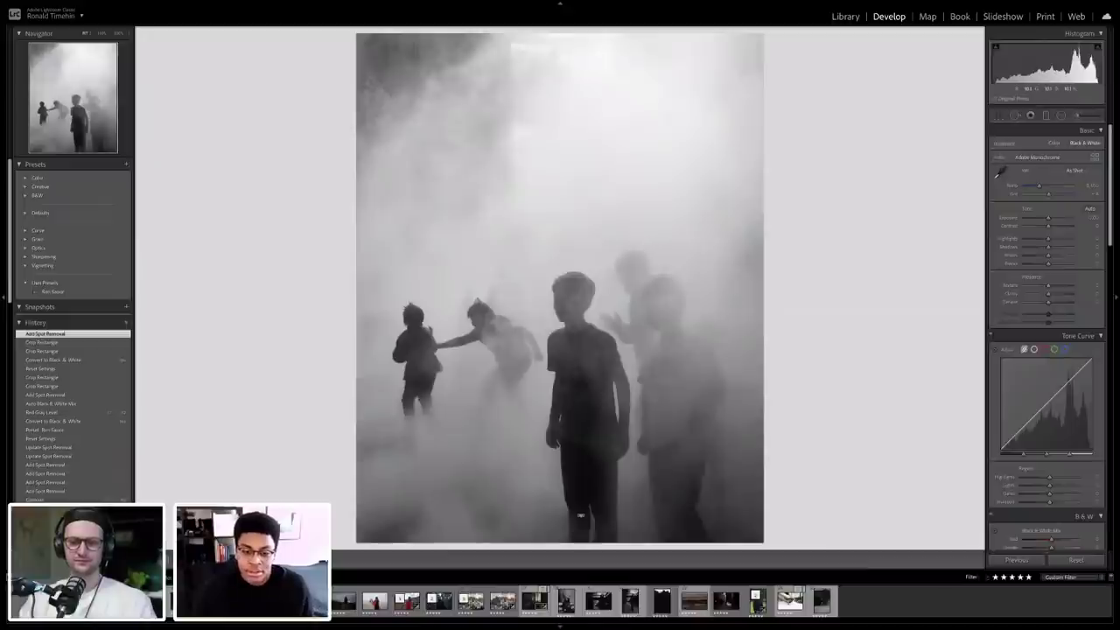
# Step: Tighten the crop slightly around the children and heal the small spot on the ground in the photo's lower-left area
pyautogui.press('r')
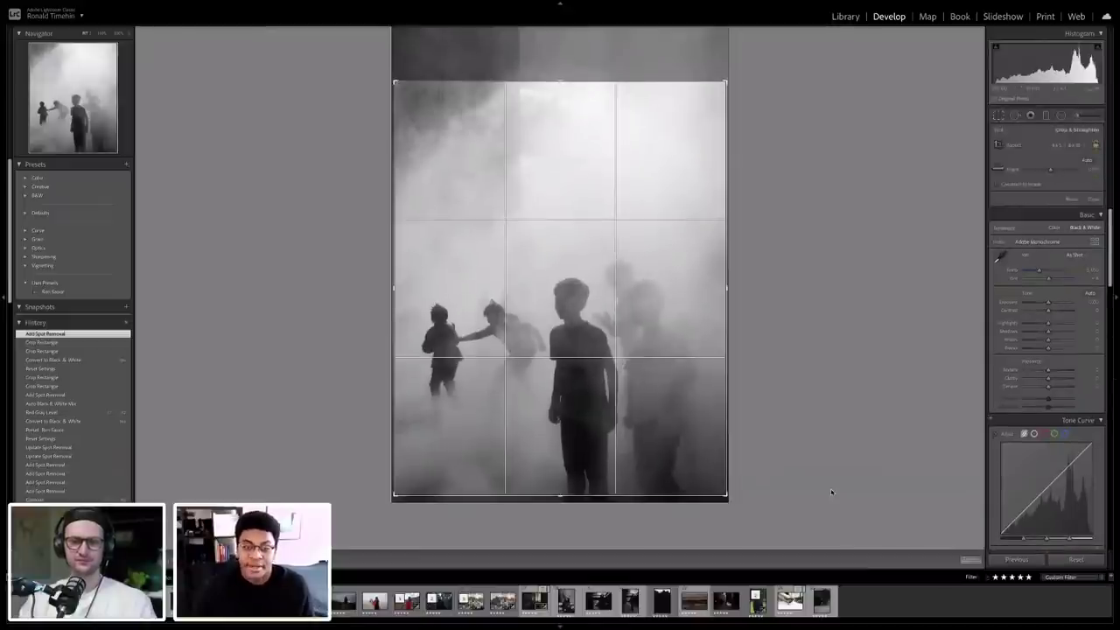
pyautogui.press('r')
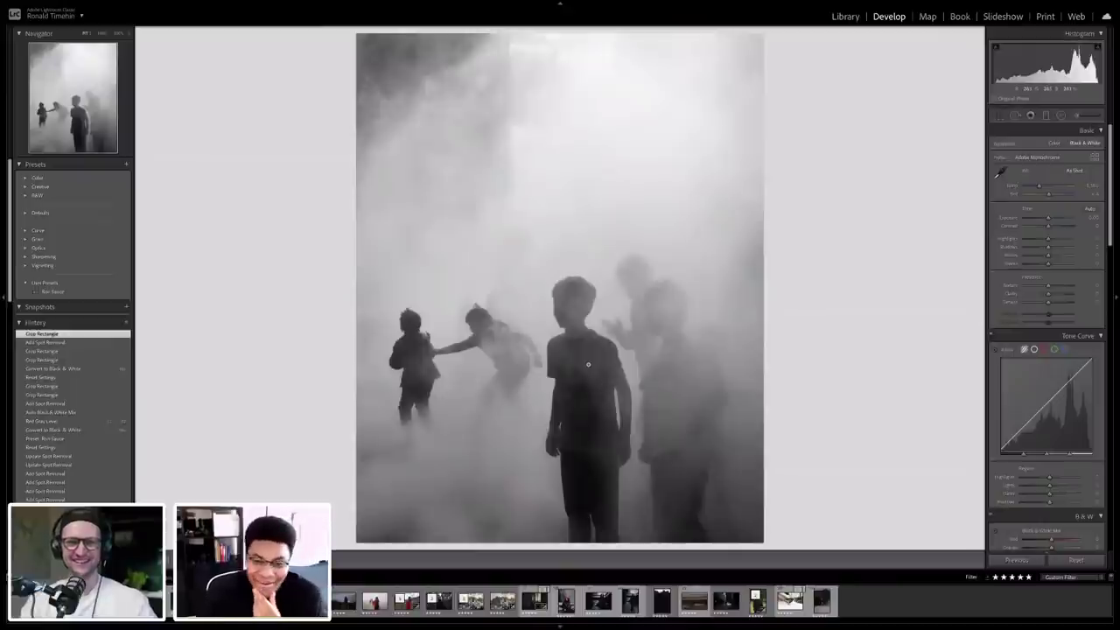
pyautogui.click(1015, 115)
pyautogui.scroll(3, 398, 486)
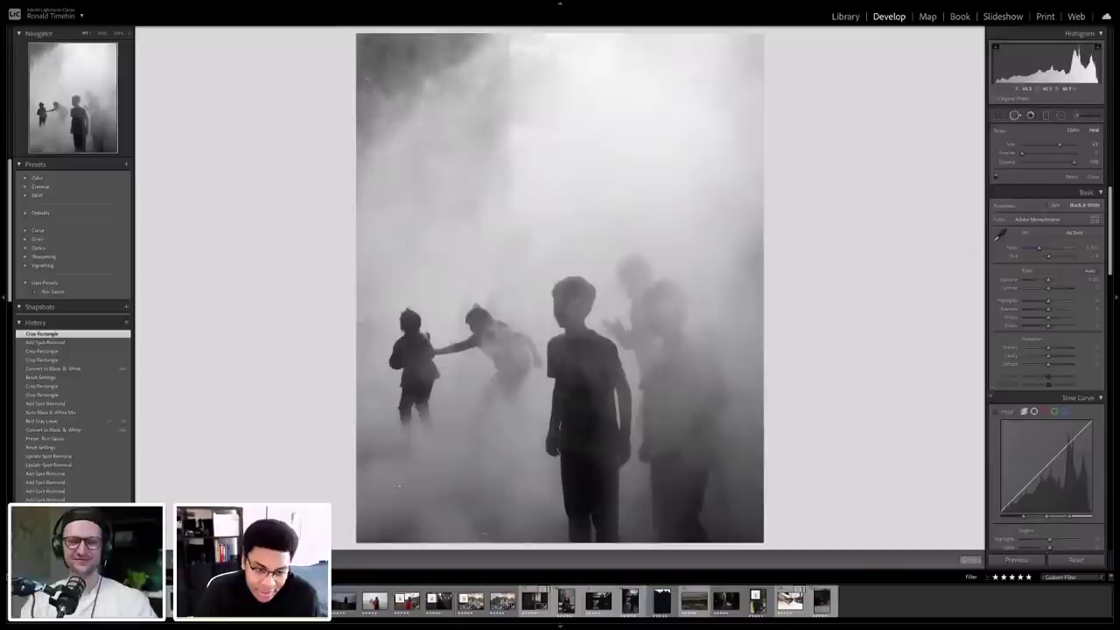
pyautogui.click(399, 484)
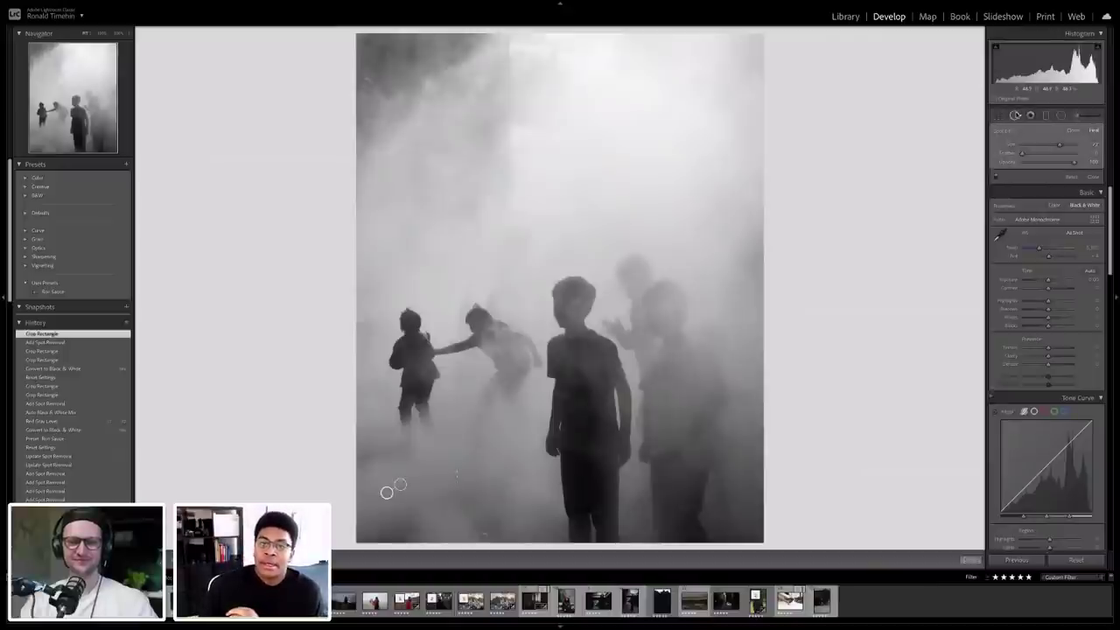
pyautogui.click(1015, 114)
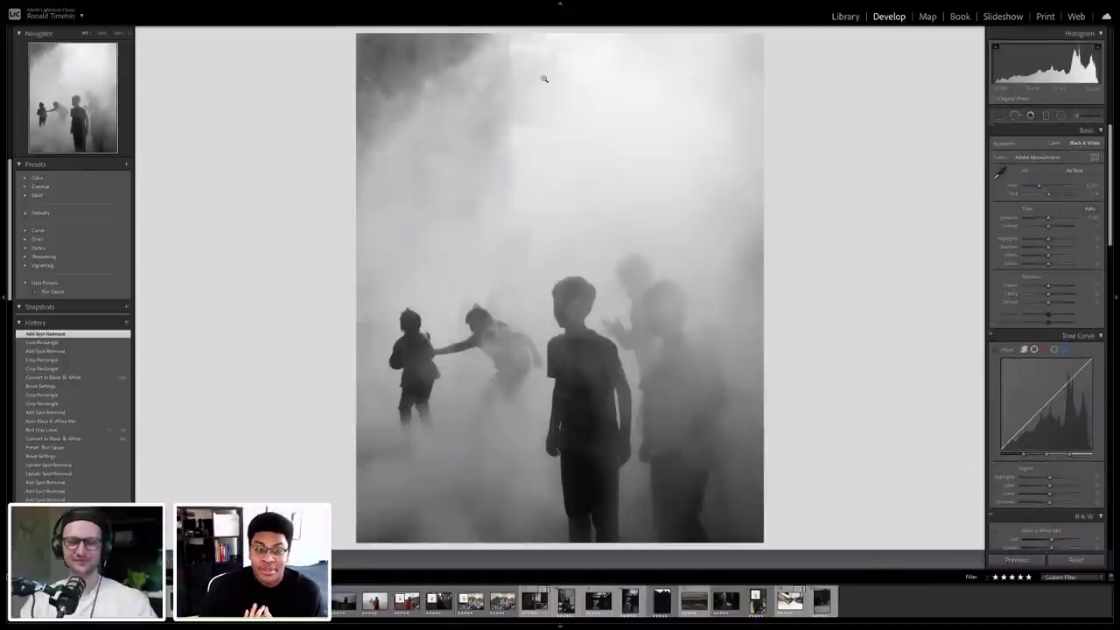
# Step: Send the photo to Photoshop for editing, duplicate the background layer, and show the full set of tools
pyautogui.moveTo(446, 5)
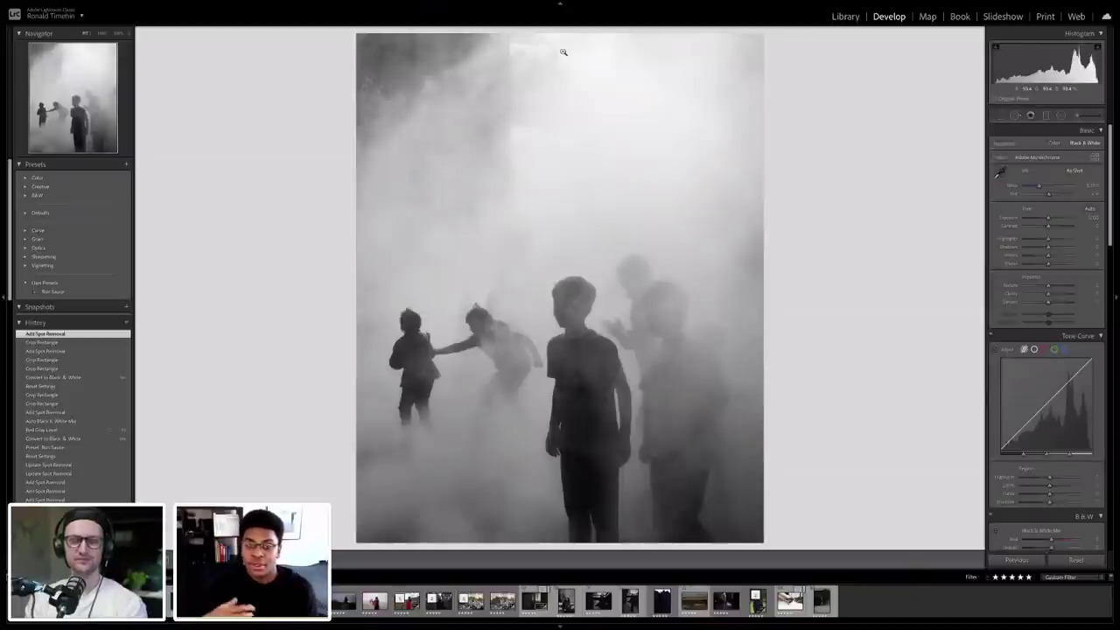
pyautogui.rightClick(553, 268)
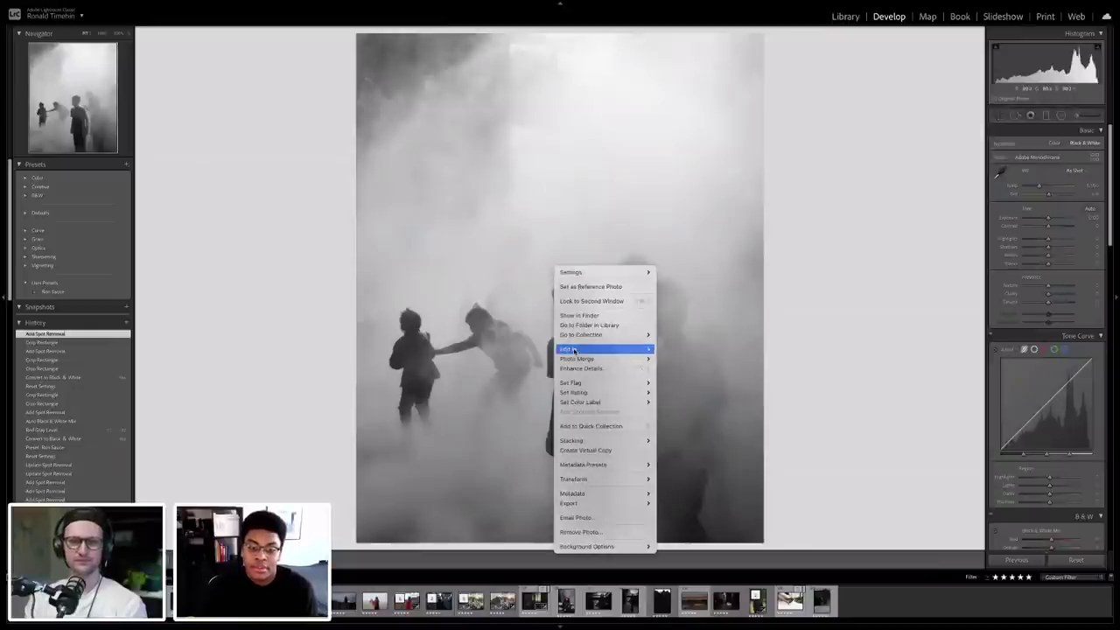
pyautogui.moveTo(573, 350)
pyautogui.click(678, 349)
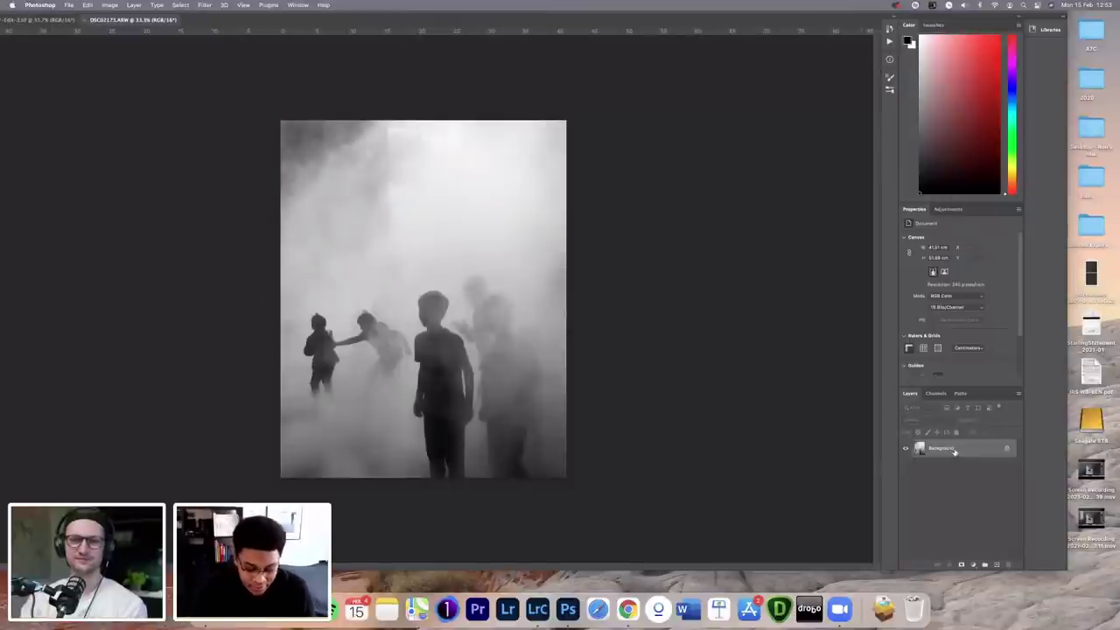
pyautogui.press('super+j')
pyautogui.press('Tab')
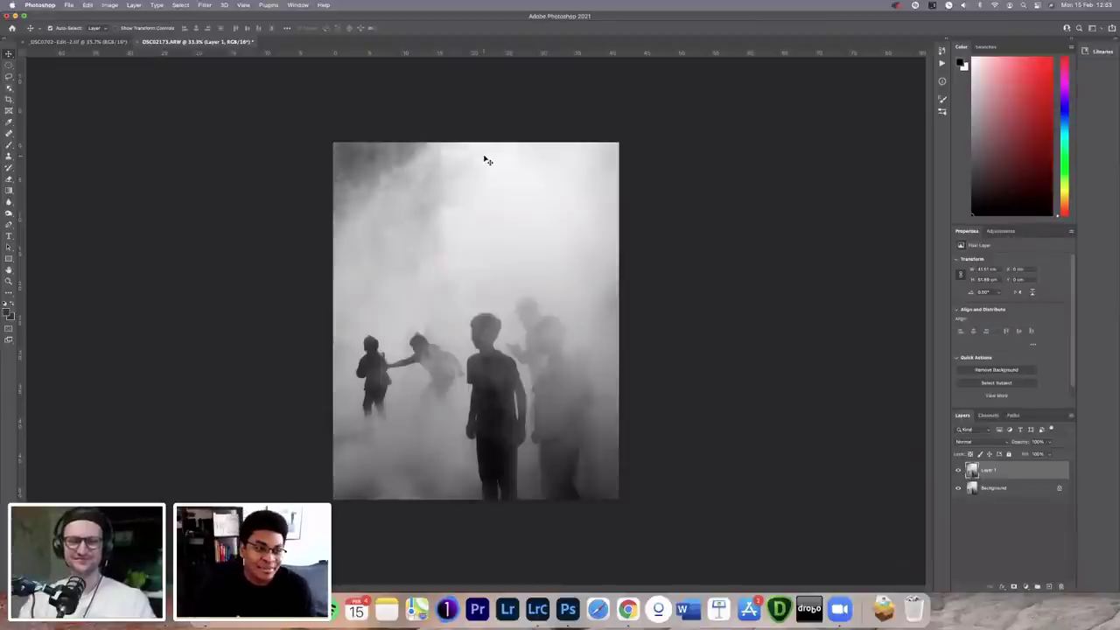
# Step: Lasso the dark patch in the photo's upper-left corner, replace it with repeated Content-Aware fills at 100% opacity, and clear the selection
pyautogui.click(9, 77)
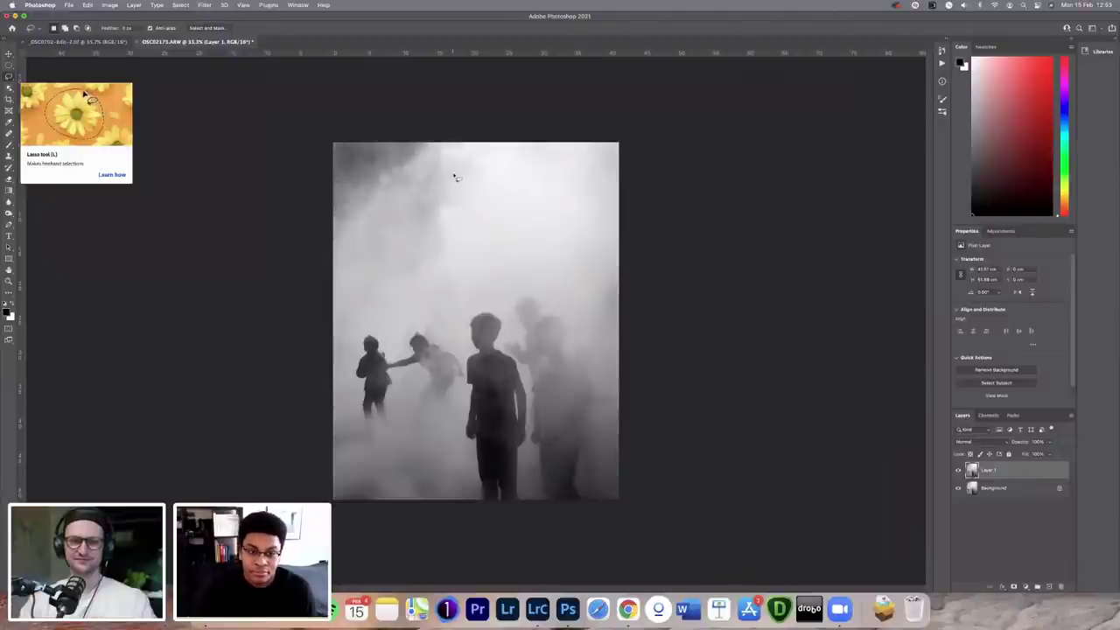
pyautogui.moveTo(453, 142)
pyautogui.mouseDown()
pyautogui.moveTo(442, 287)
pyautogui.moveTo(326, 274)
pyautogui.moveTo(333, 140)
pyautogui.mouseUp()
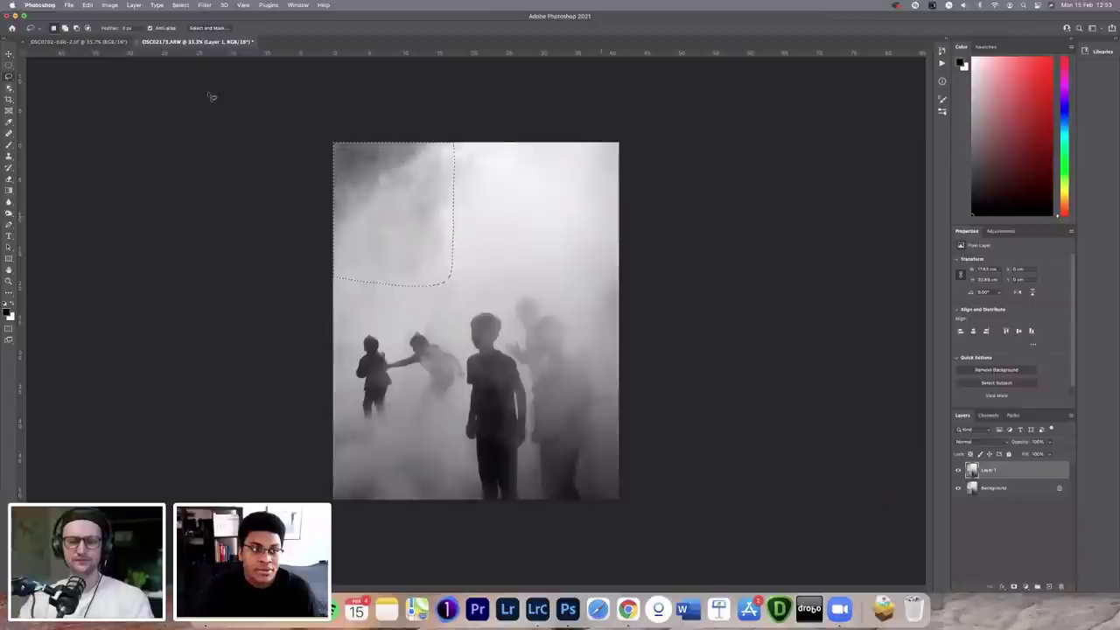
pyautogui.click(88, 5)
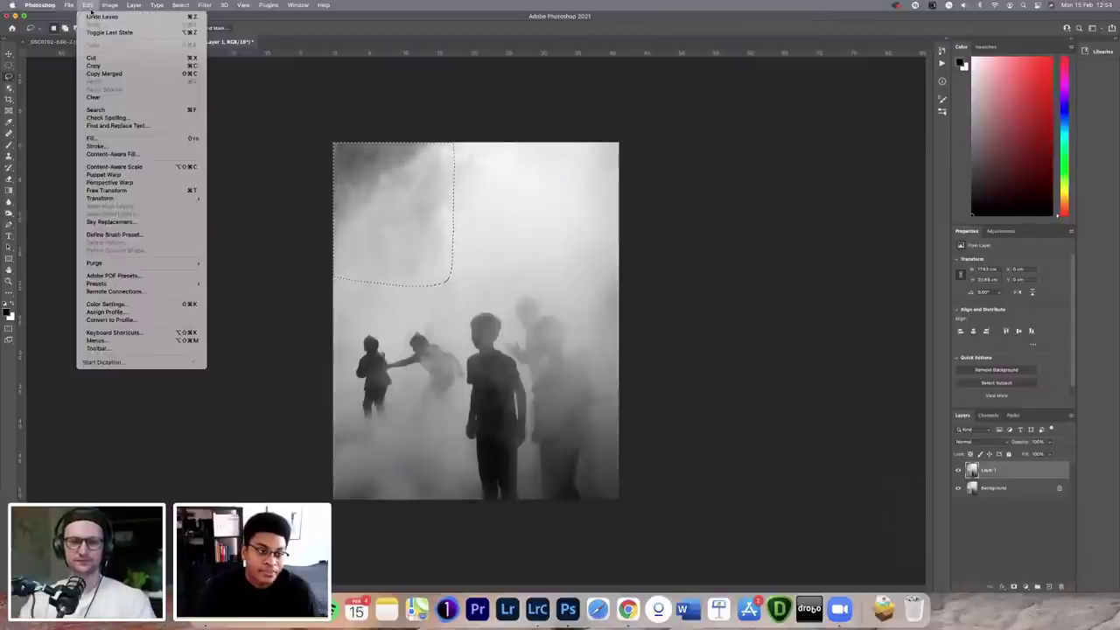
pyautogui.click(136, 140)
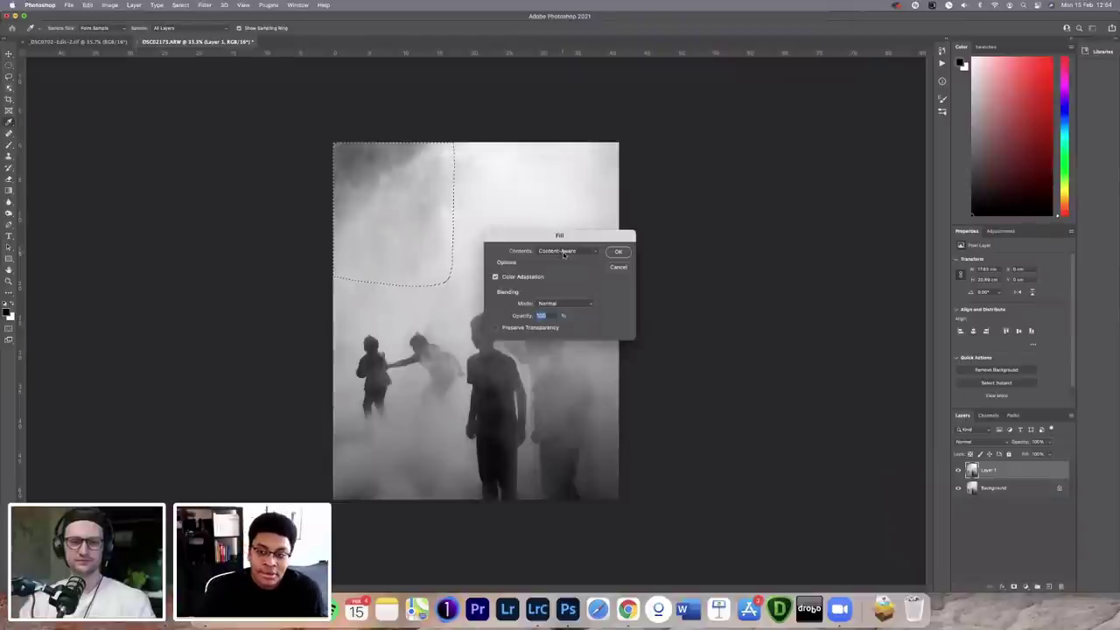
pyautogui.click(565, 252)
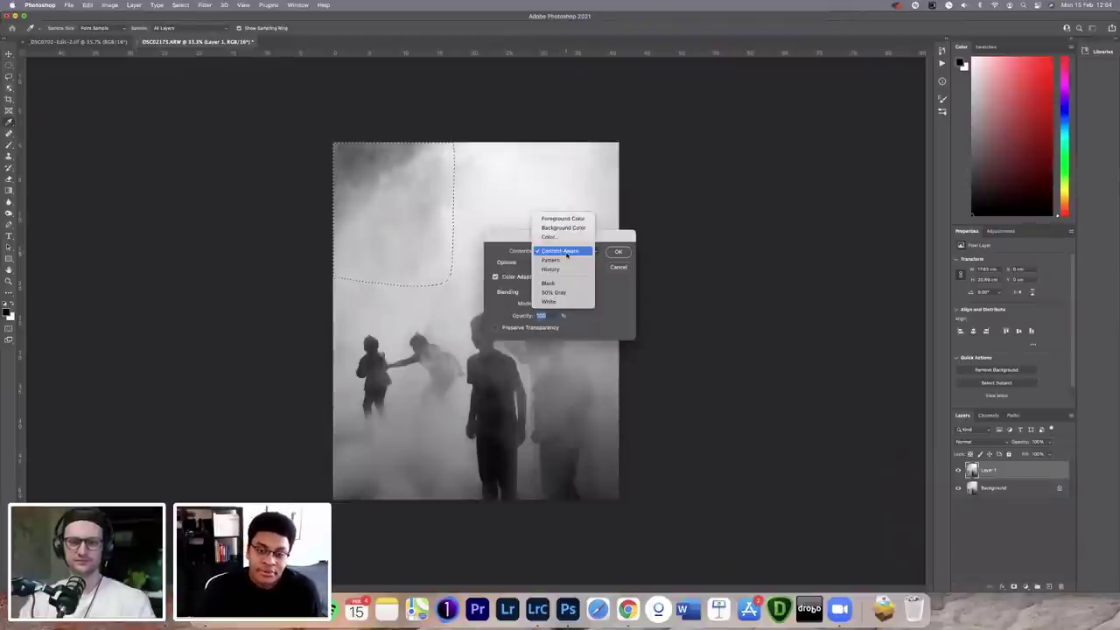
pyautogui.click(567, 252)
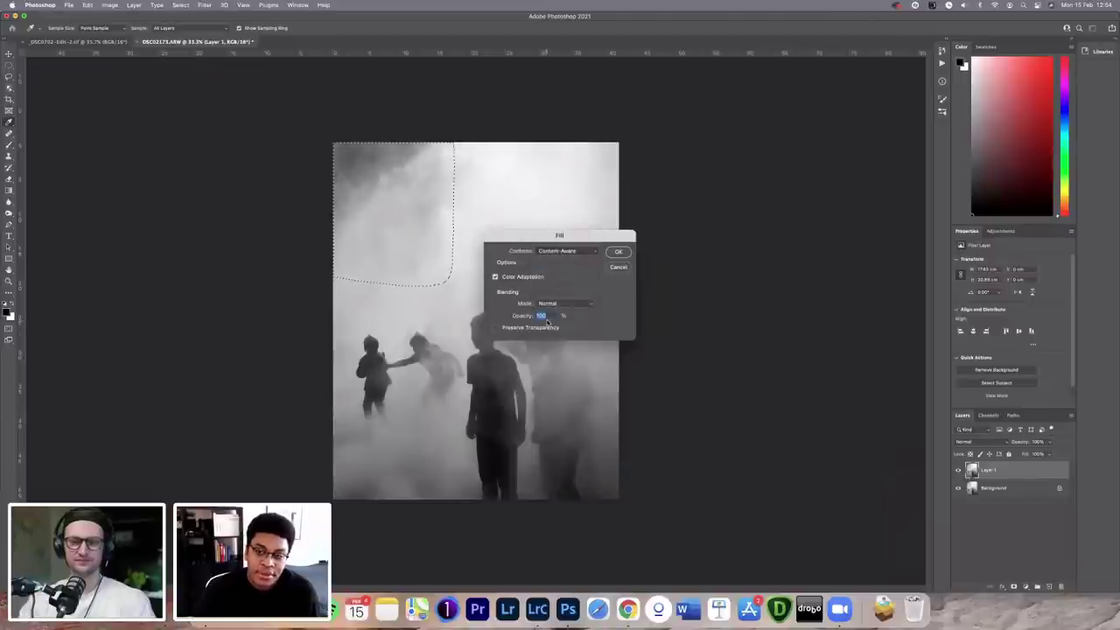
pyautogui.click(619, 253)
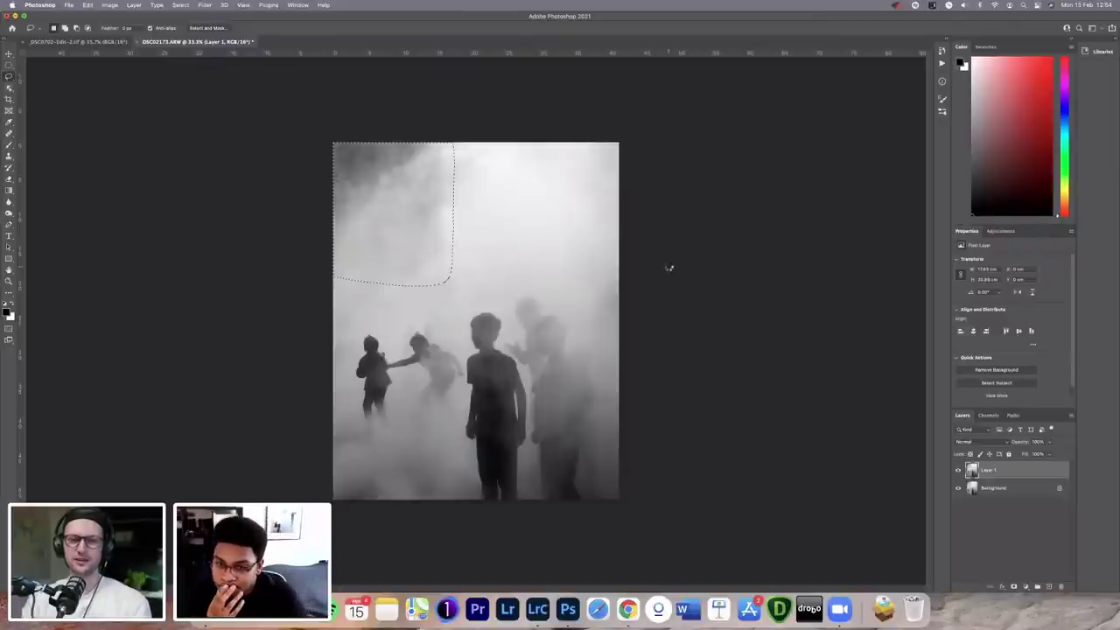
pyautogui.press('Delete')
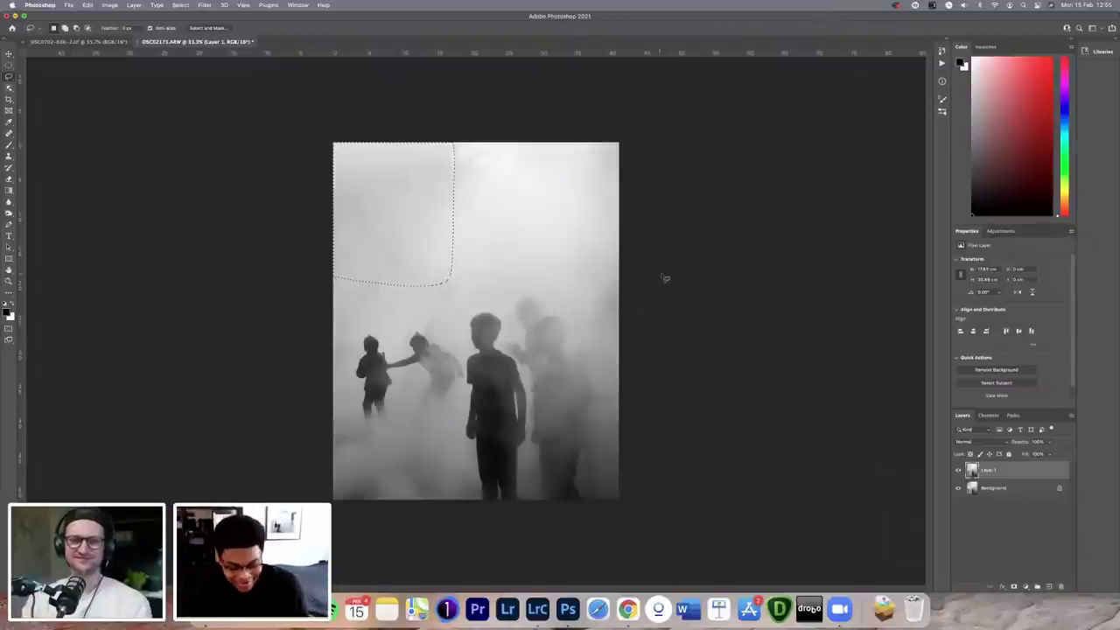
pyautogui.press('super+d')
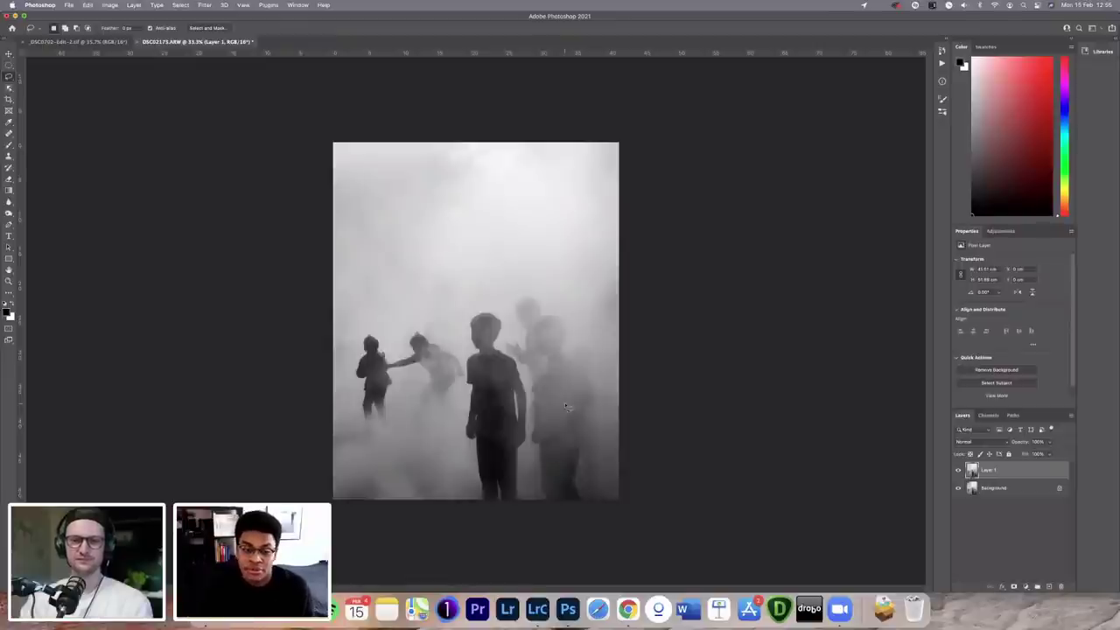
# Step: Outline the lettering on the shirt of the misty boy beside the central figure with a closed Polygonal Lasso selection
pyautogui.scroll(2, 569, 408)
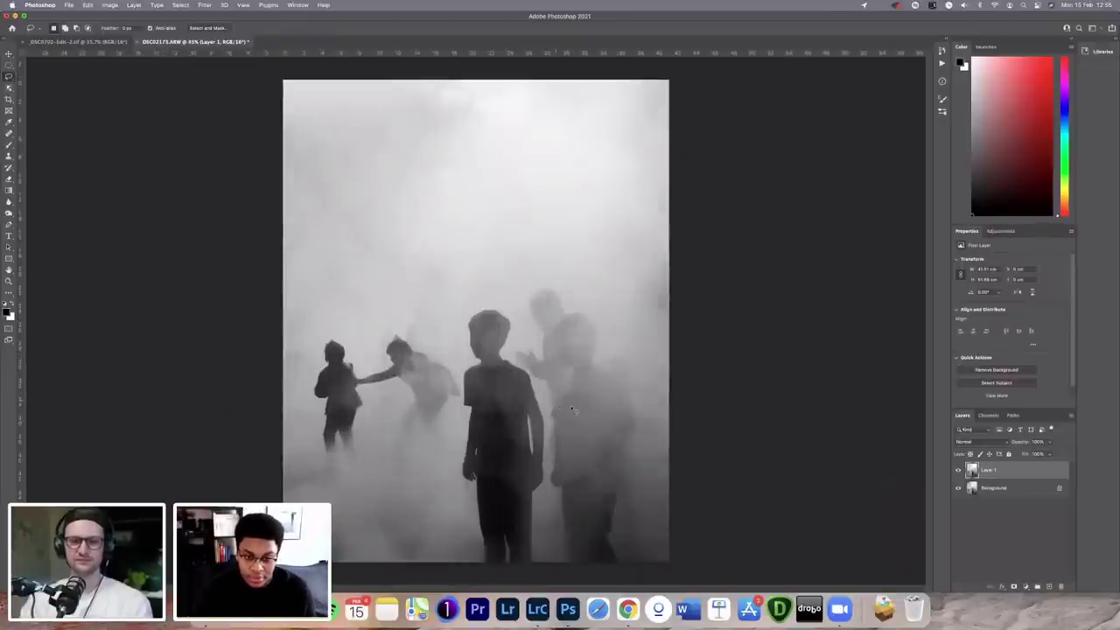
pyautogui.scroll(5, 573, 408)
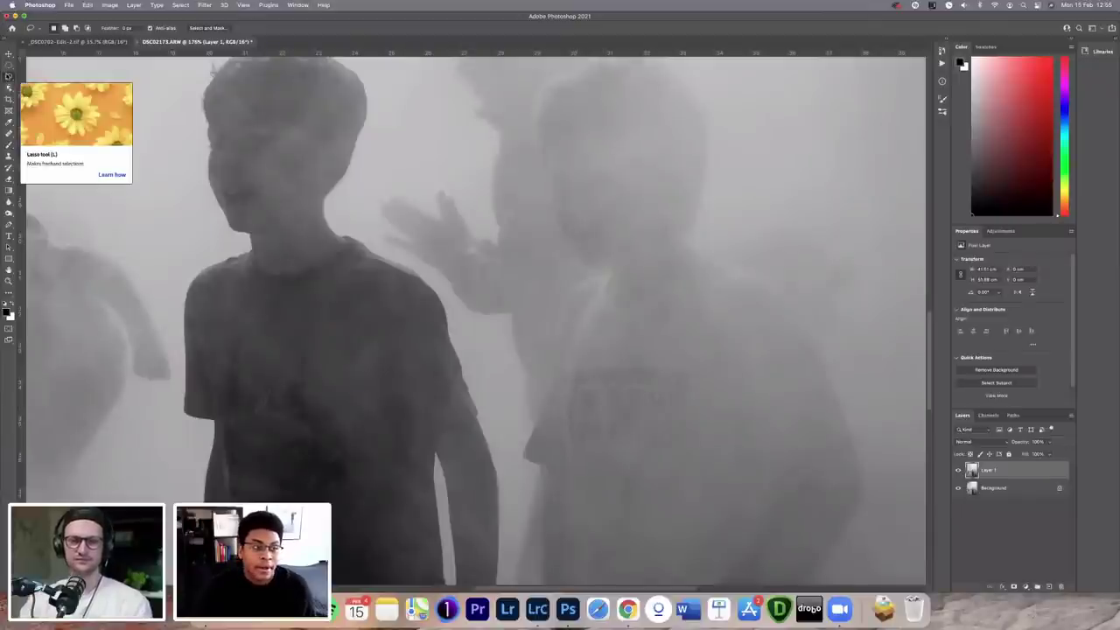
pyautogui.click(9, 76)
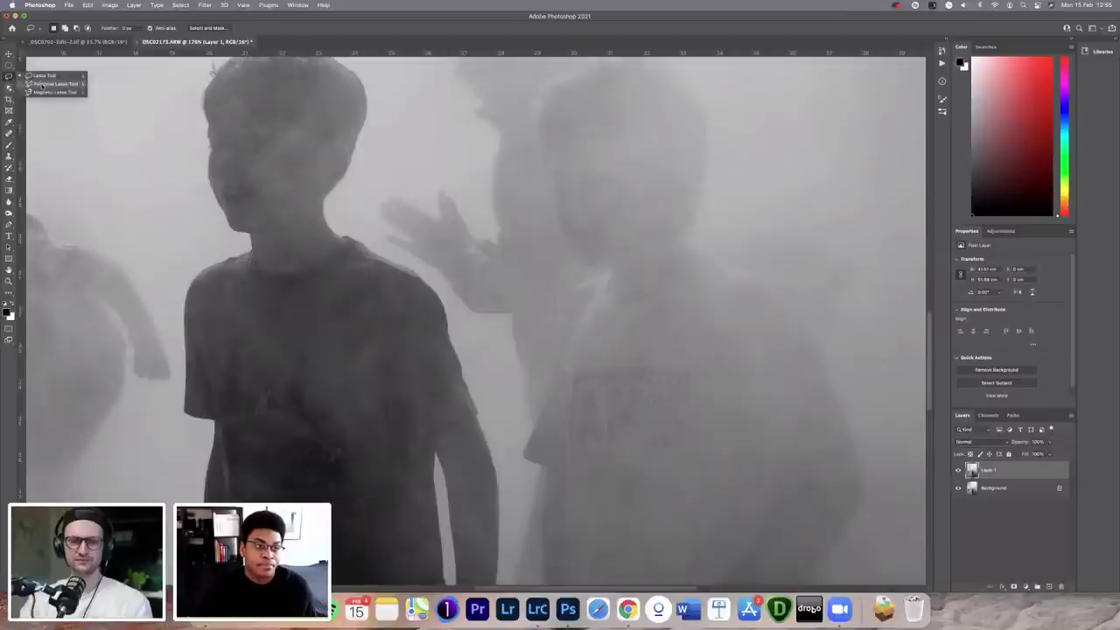
pyautogui.click(42, 84)
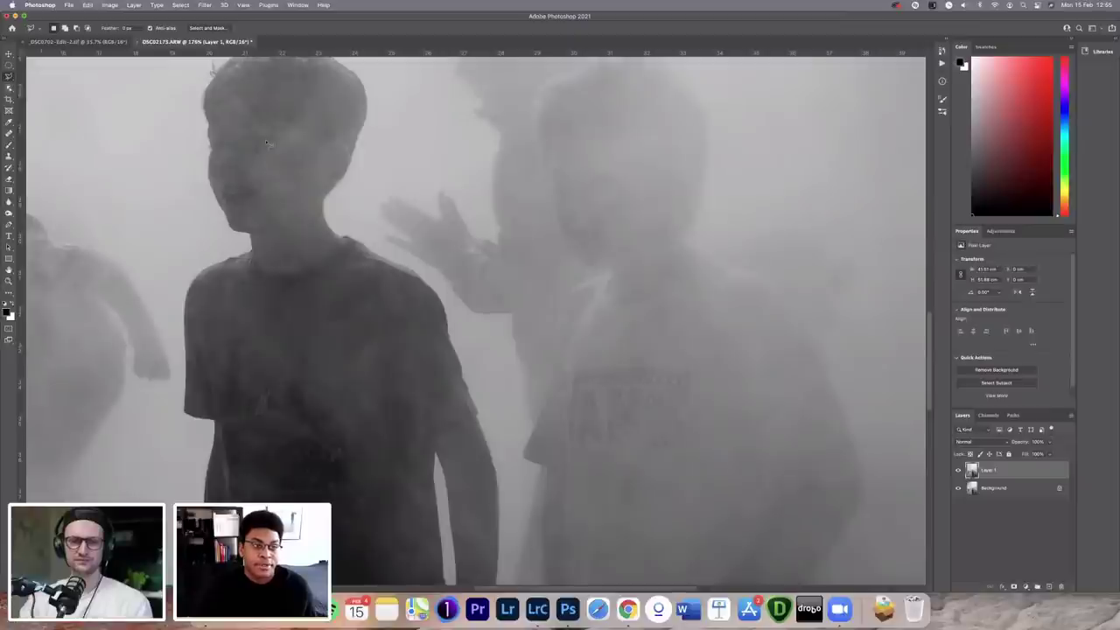
pyautogui.click(694, 372)
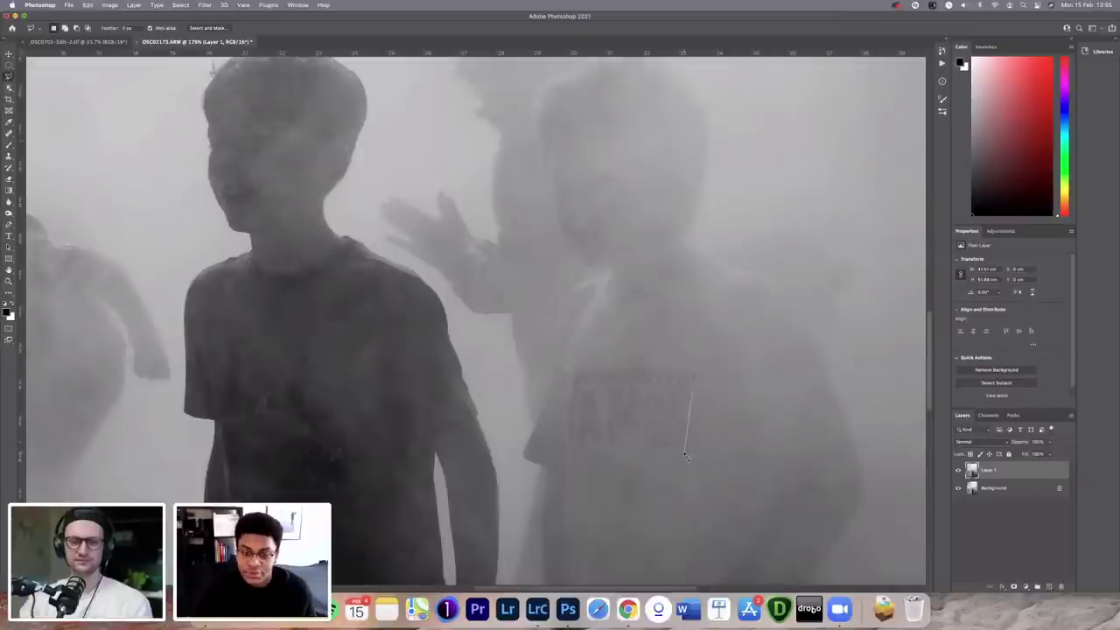
pyautogui.click(685, 453)
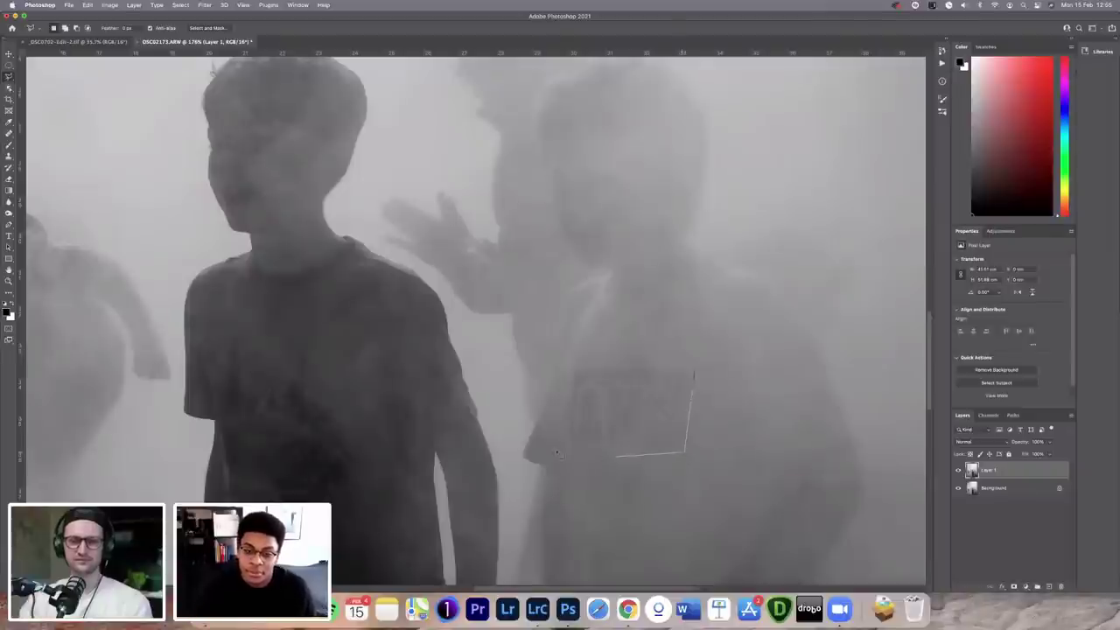
pyautogui.click(569, 443)
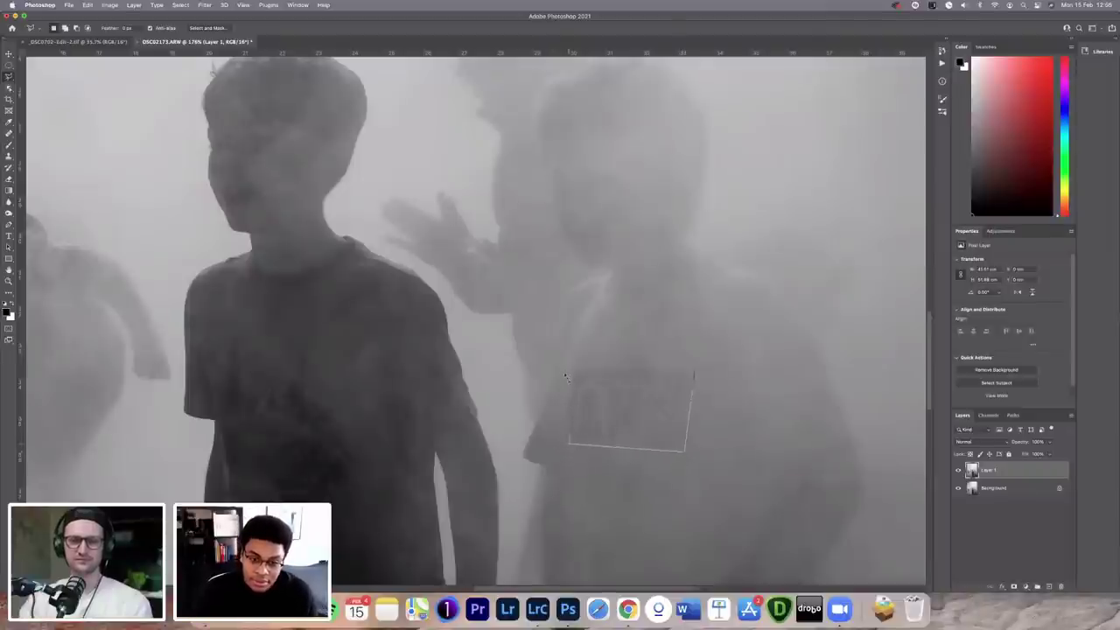
pyautogui.click(562, 369)
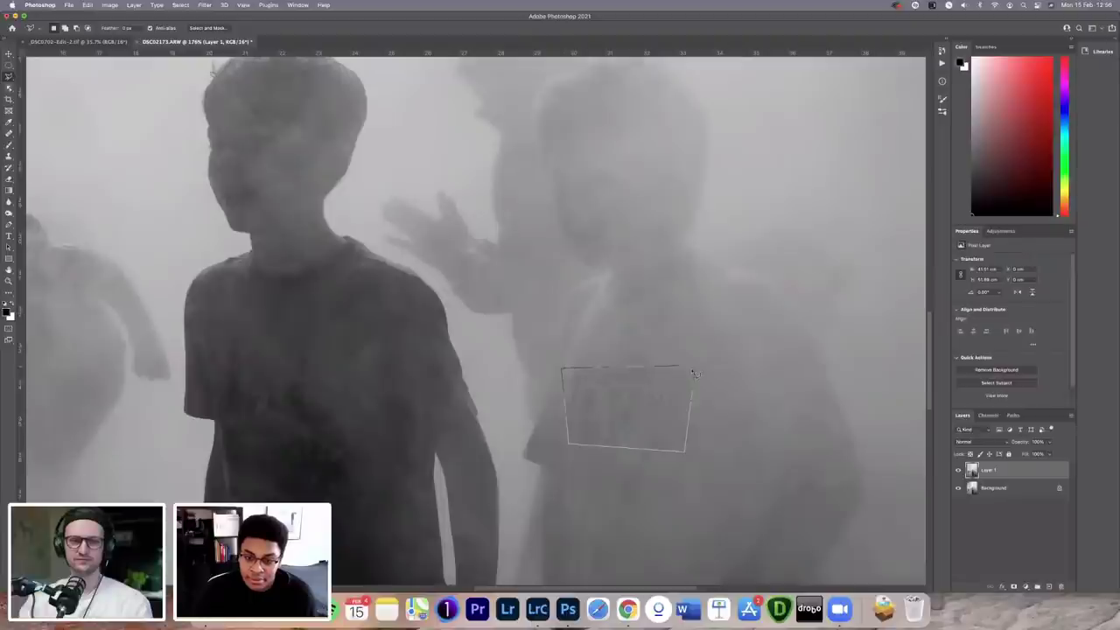
pyautogui.click(694, 373)
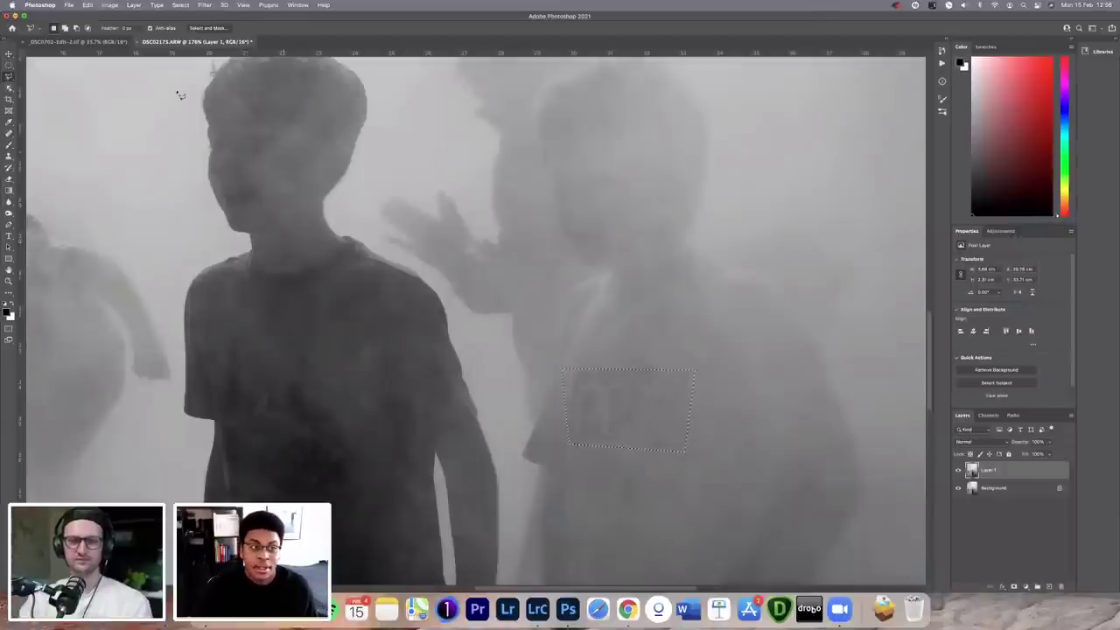
pyautogui.click(88, 5)
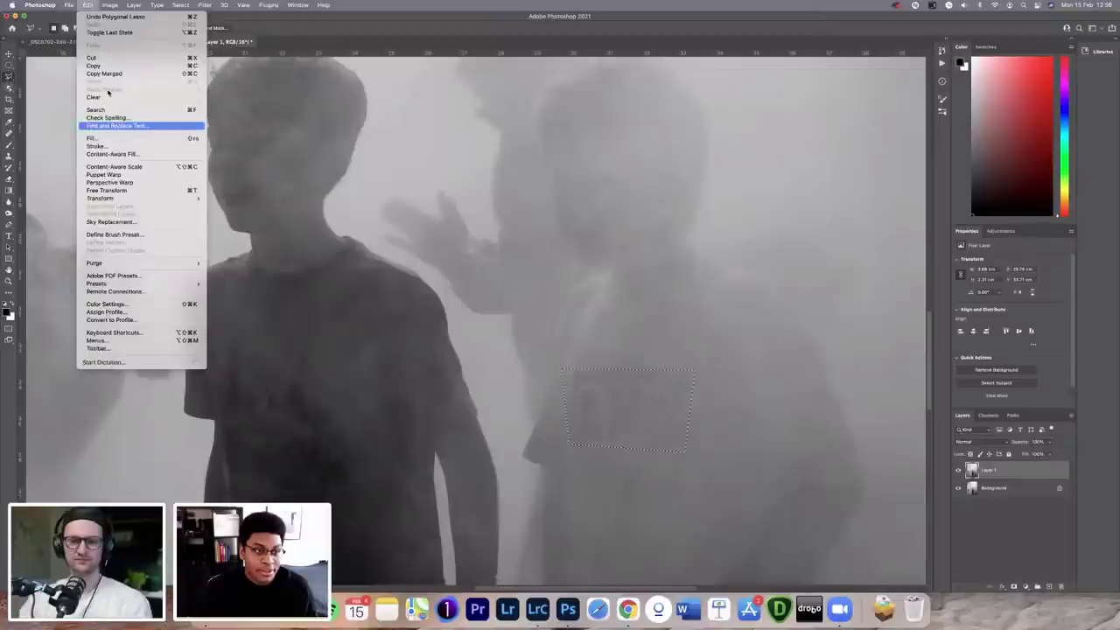
pyautogui.click(120, 154)
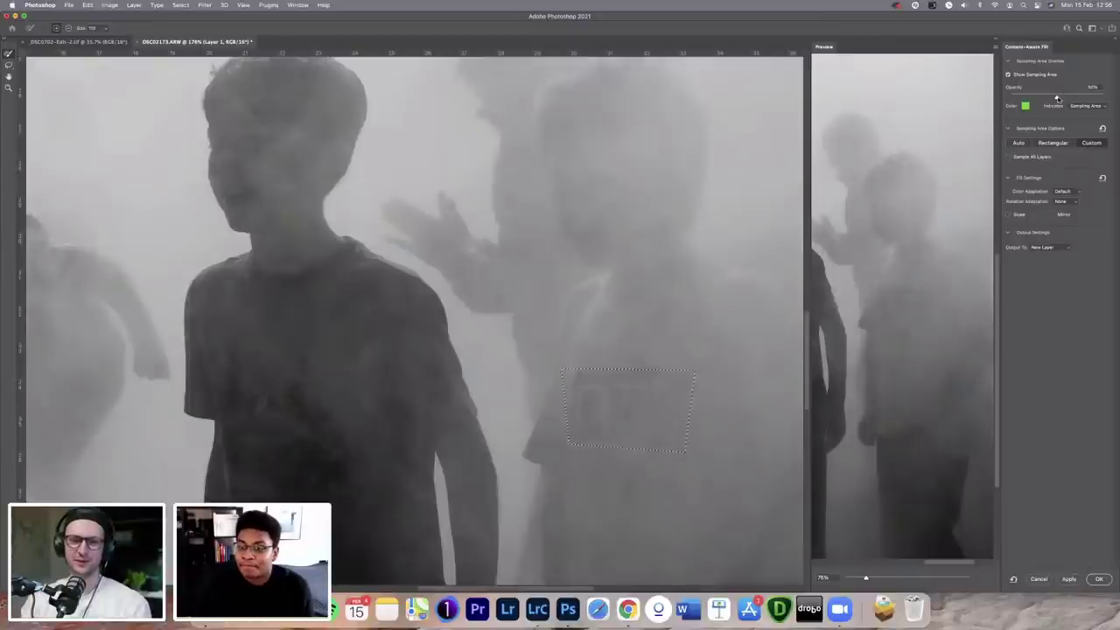
pyautogui.moveTo(1057, 98); pyautogui.dragTo(1062, 97)
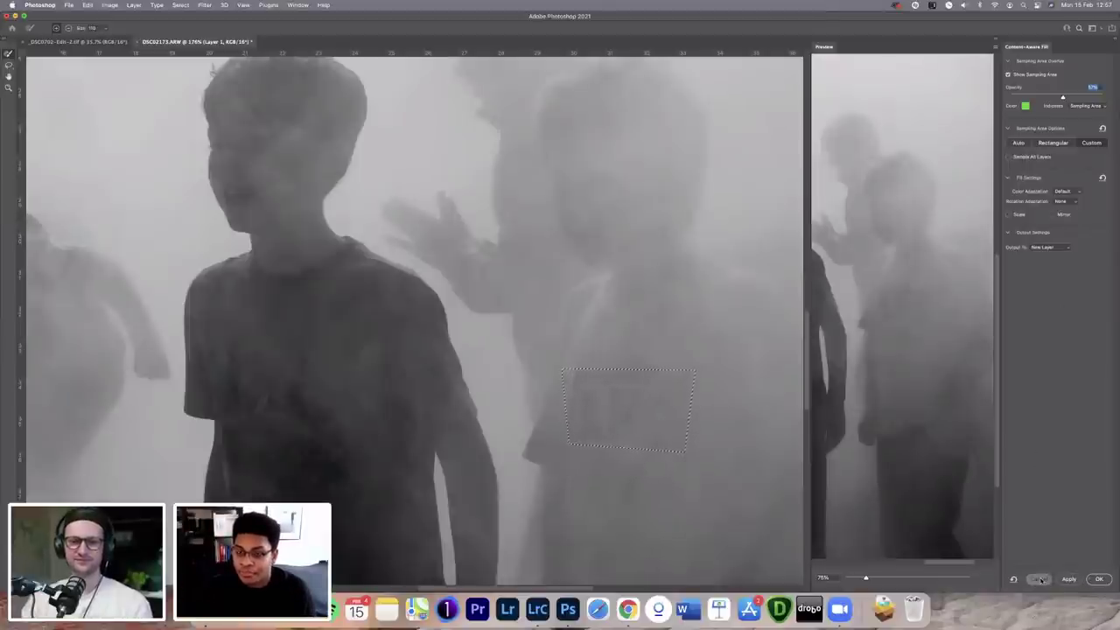
pyautogui.press('Return')
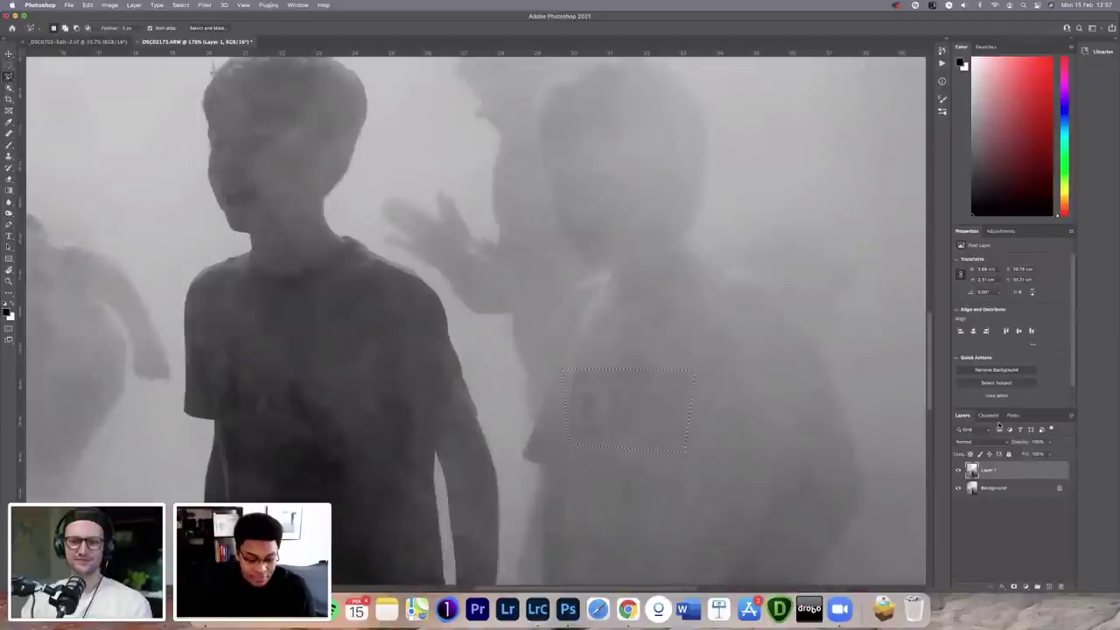
# Step: Replace the selected shirt lettering with a Content-Aware fill in Normal mode at 100% opacity, and clear the selection
pyautogui.hotkey('shift', 'BackSpace')
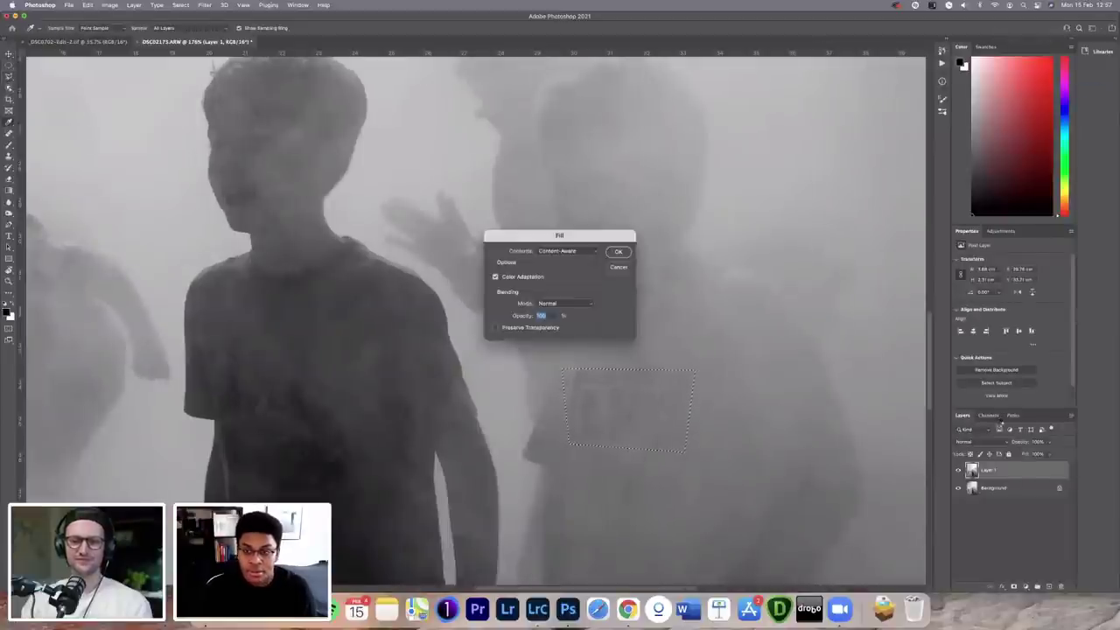
pyautogui.press('Return')
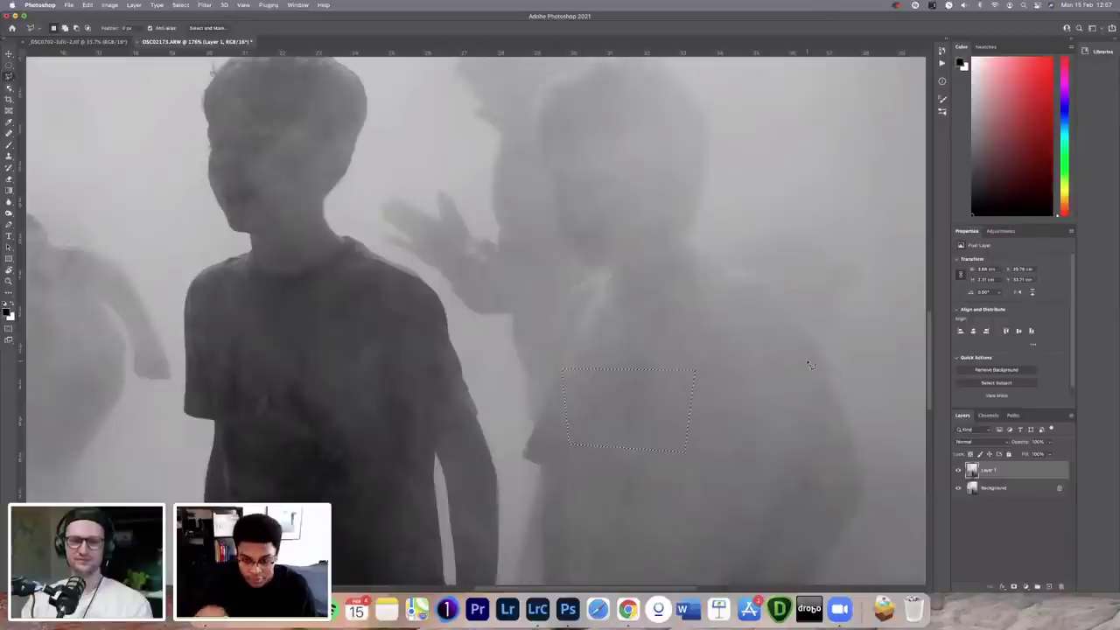
pyautogui.click(774, 372)
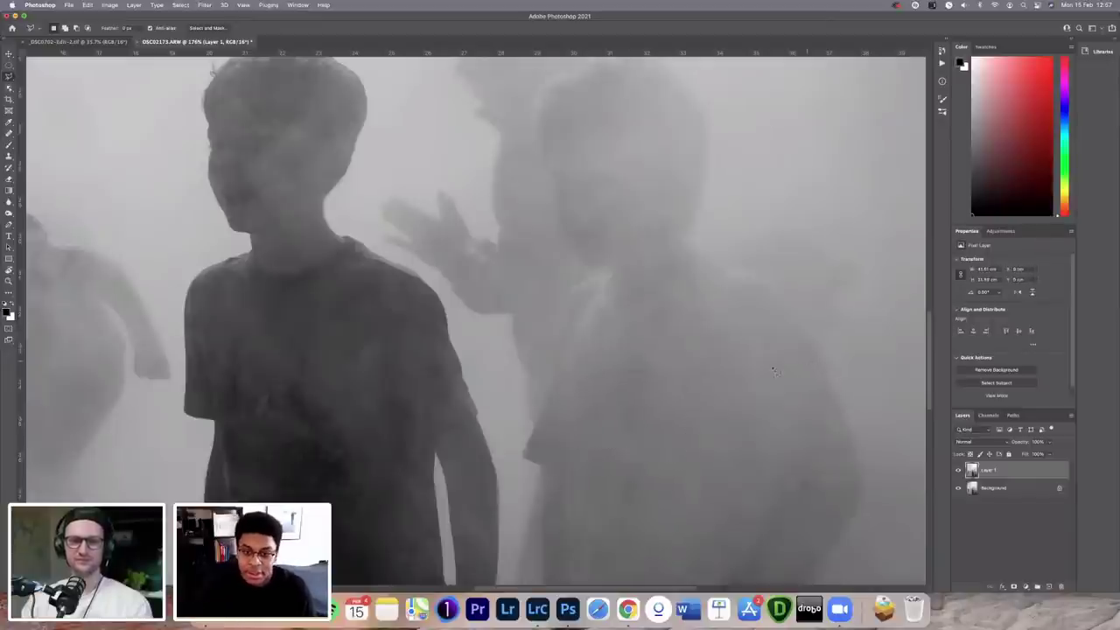
pyautogui.scroll(-5, 707, 372)
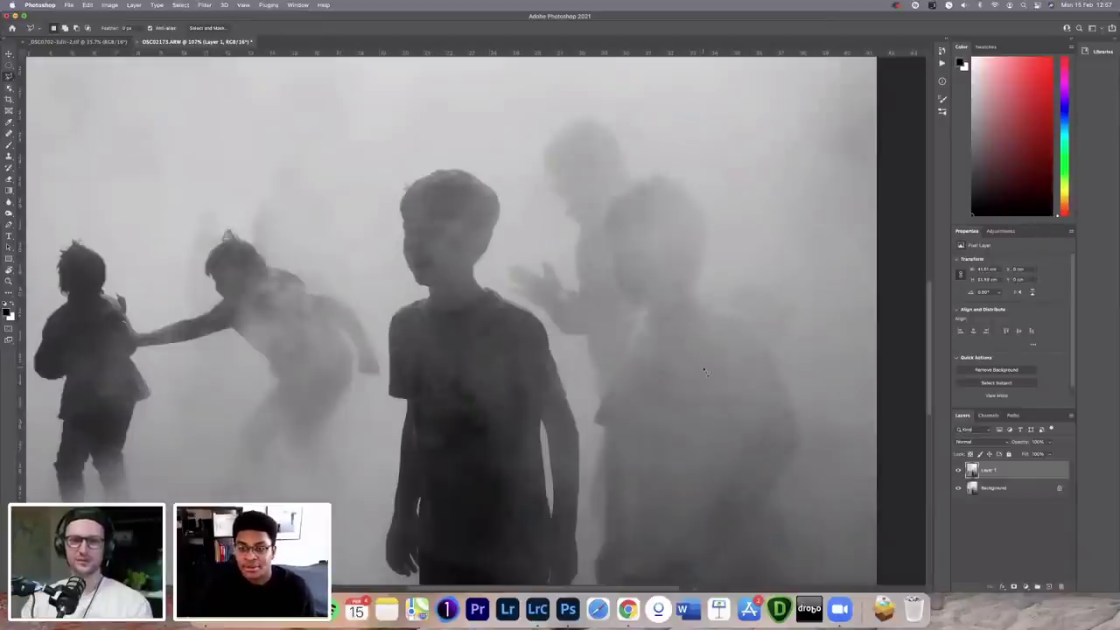
pyautogui.scroll(1, 707, 372)
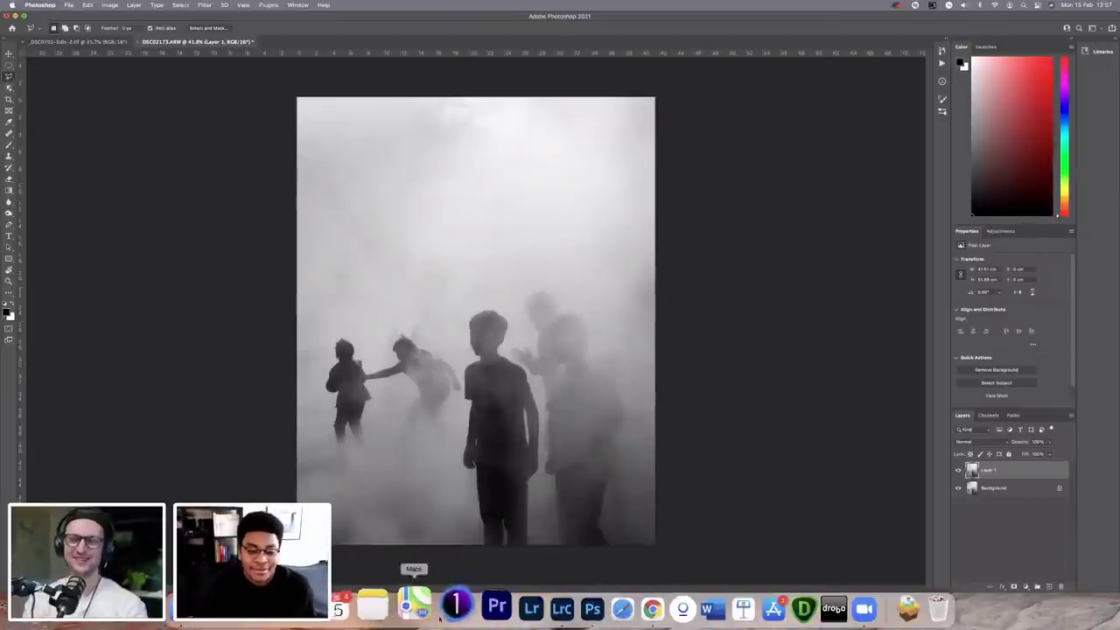
# Step: Switch to Lightroom Classic and open the edited snowy mountain photo from the library for developing
pyautogui.click(537, 606)
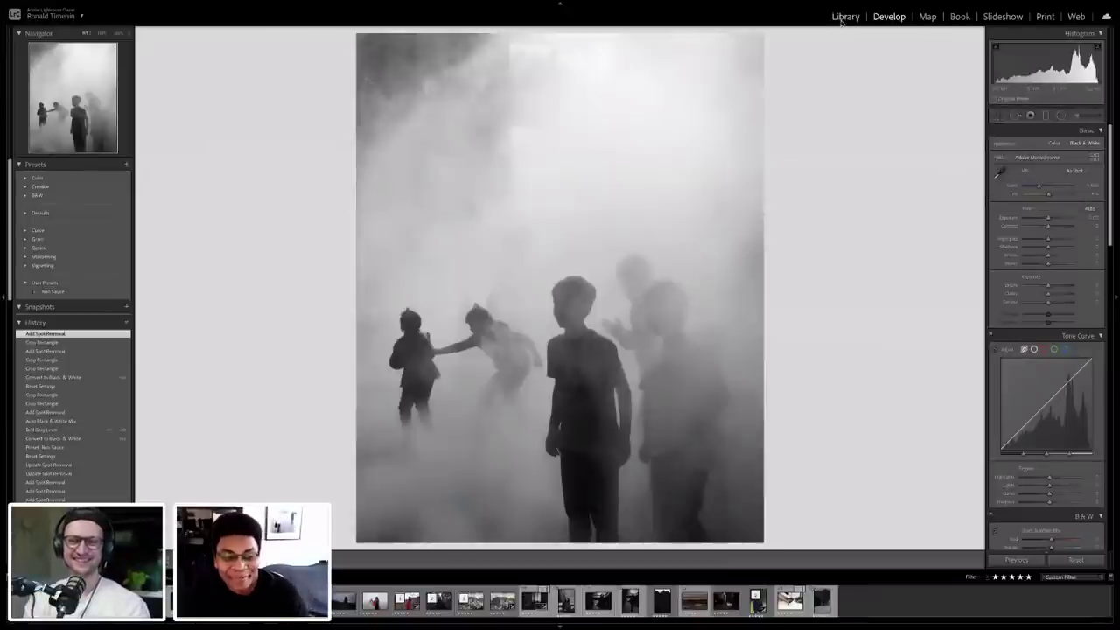
pyautogui.click(841, 18)
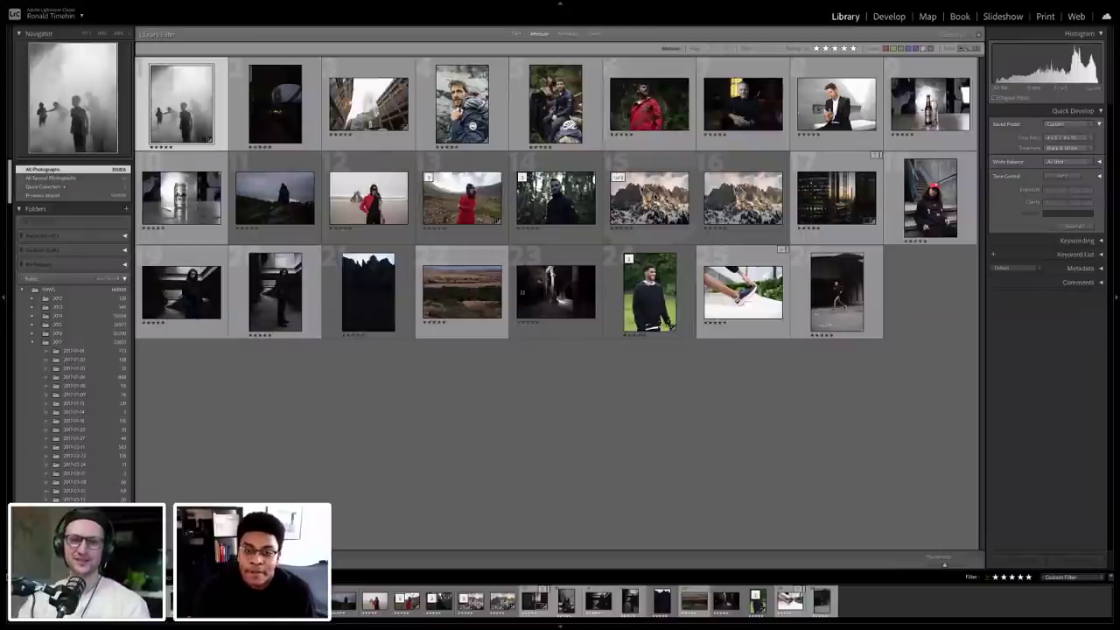
pyautogui.click(654, 197)
pyautogui.click(884, 19)
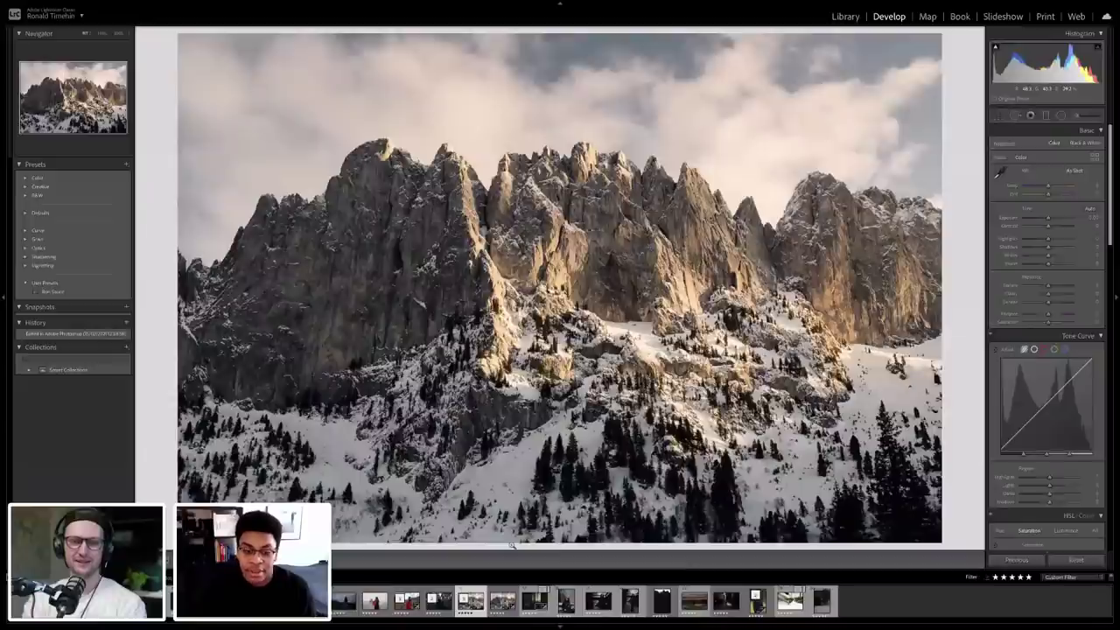
# Step: Reset all develop settings of the original mountain photo that follows the edited copy, and return to the edited copy
pyautogui.press('Right')
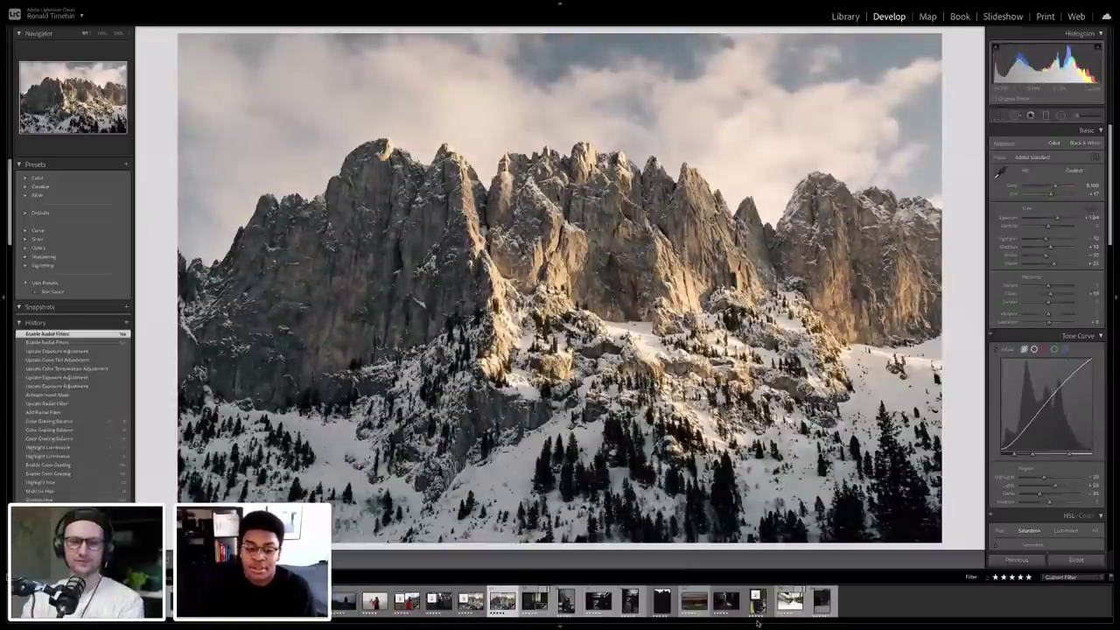
pyautogui.click(1075, 561)
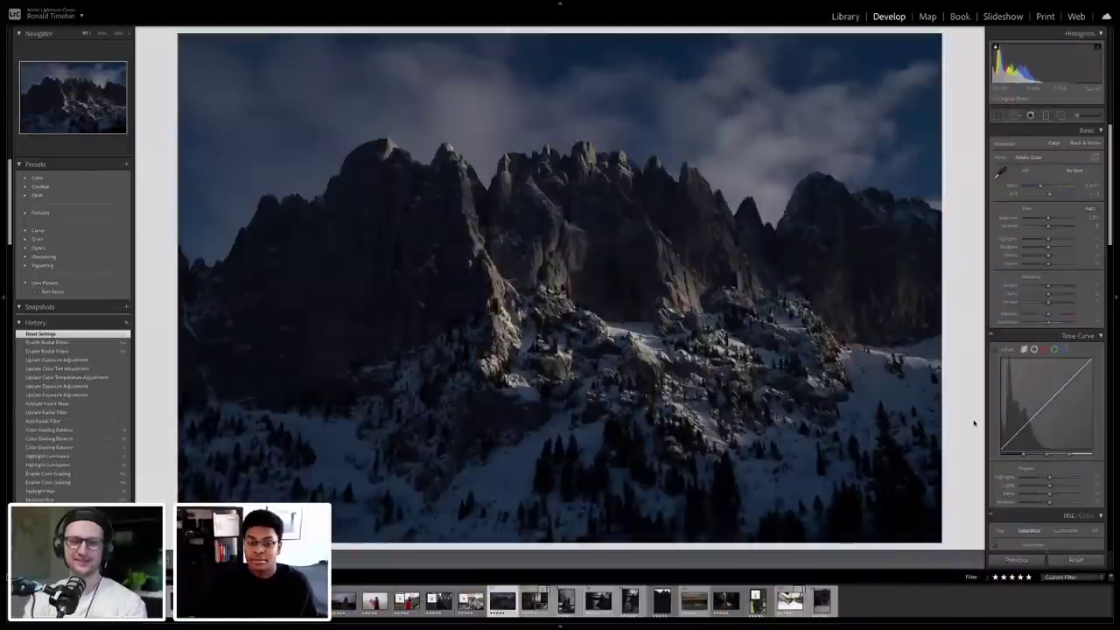
pyautogui.press('super+z')
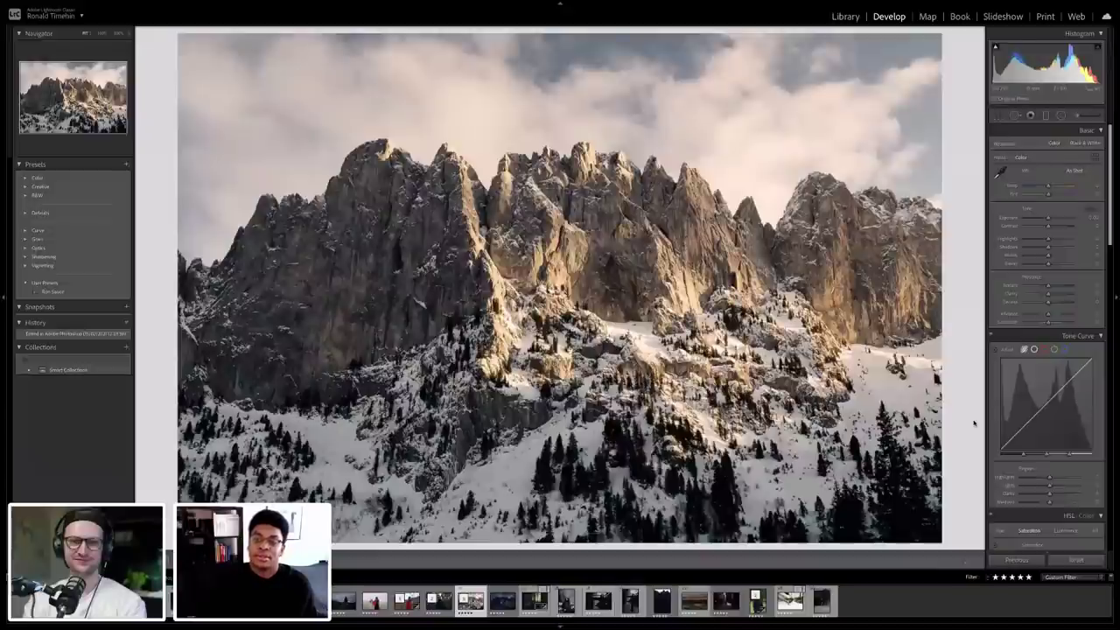